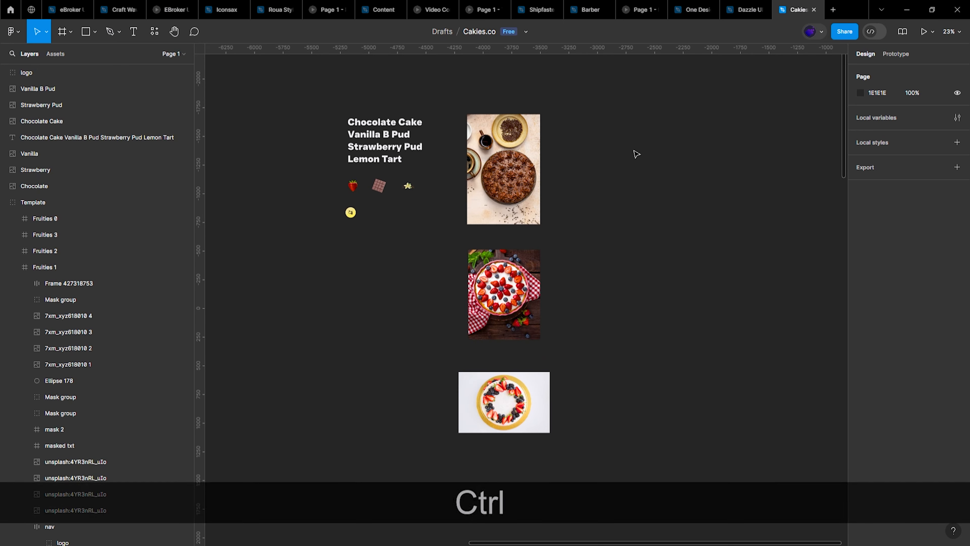
scroll(639, 176, "down", 2)
scroll(648, 174, "right", 1)
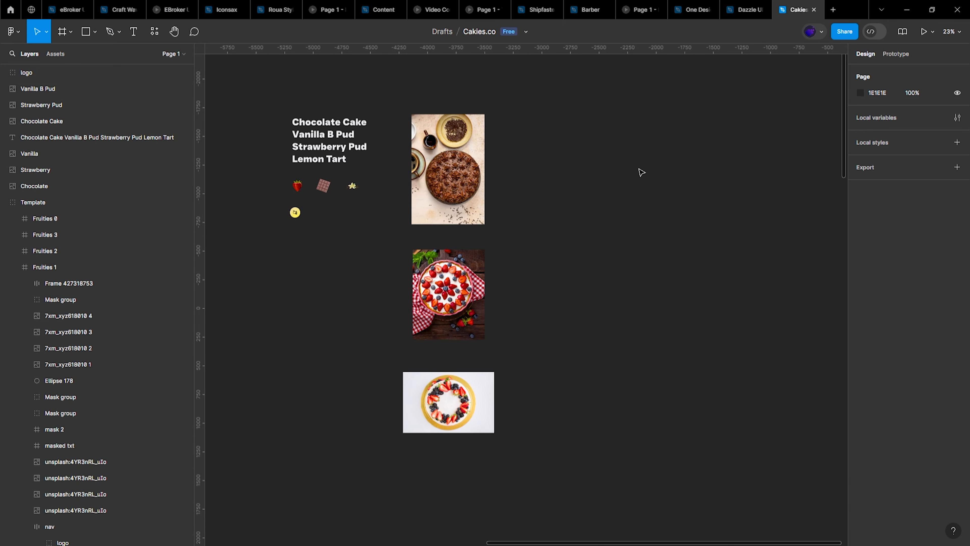
left_click_drag(238, 92, 620, 435)
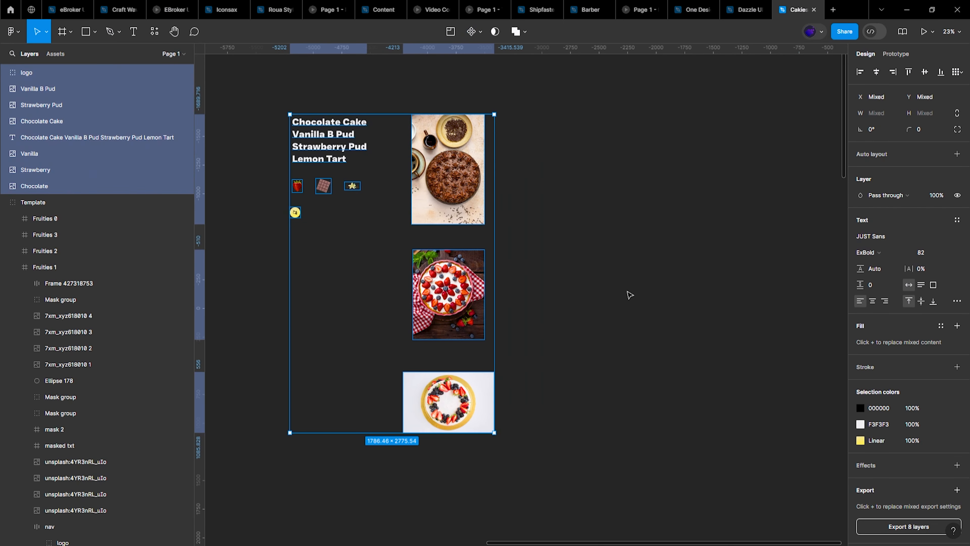
left_click(625, 284)
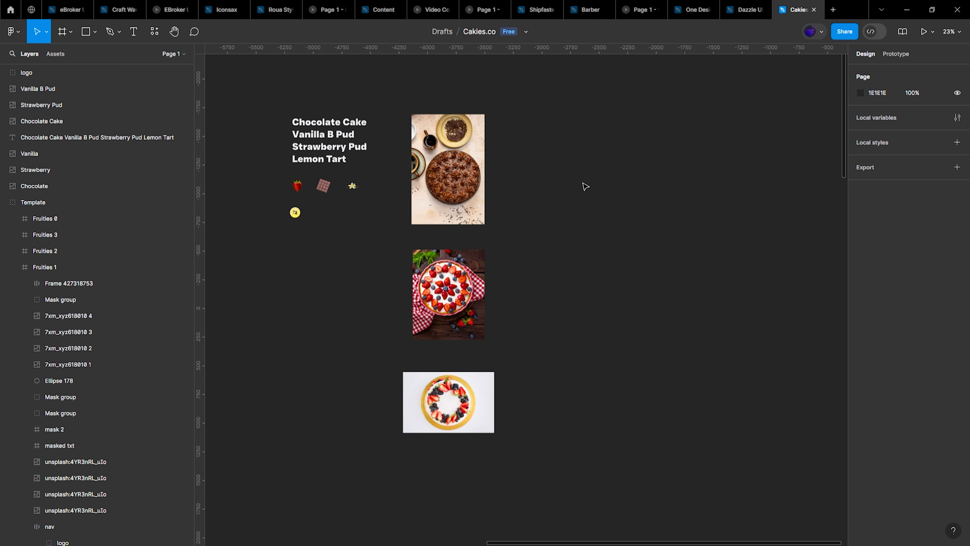
Step: Create a 1440 × 1024 Desktop frame and place it beside the chocolate cake photo, aligned with the photo's top edge
key("f")
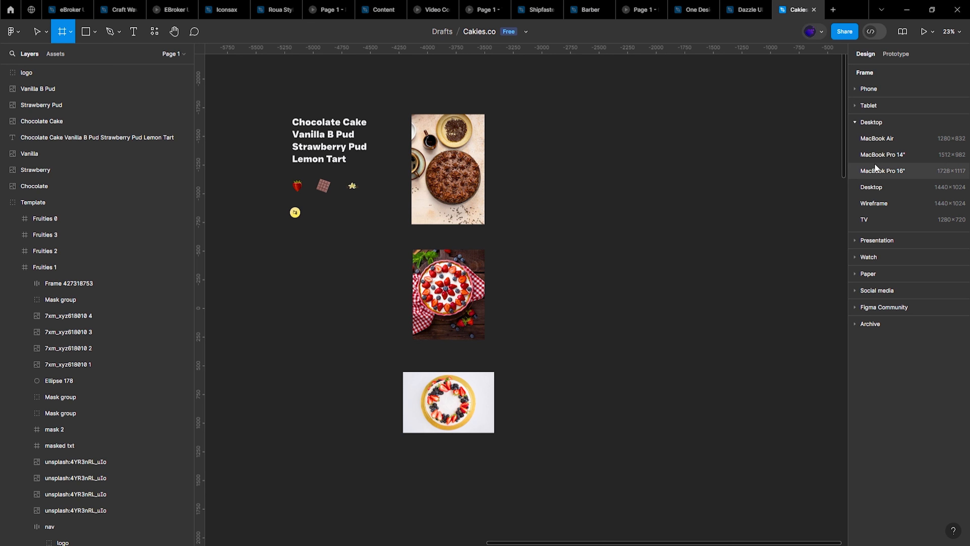
left_click(884, 191)
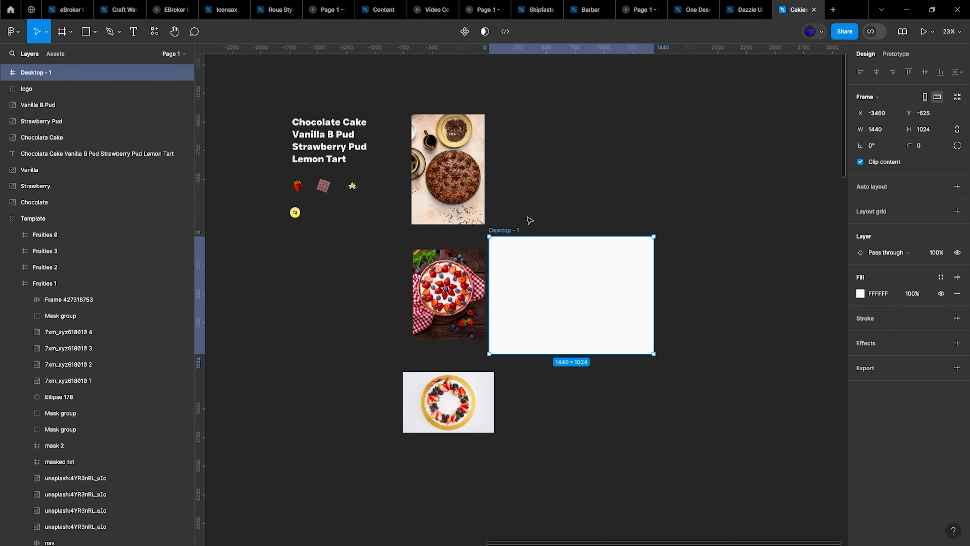
left_click_drag(516, 234, 543, 112)
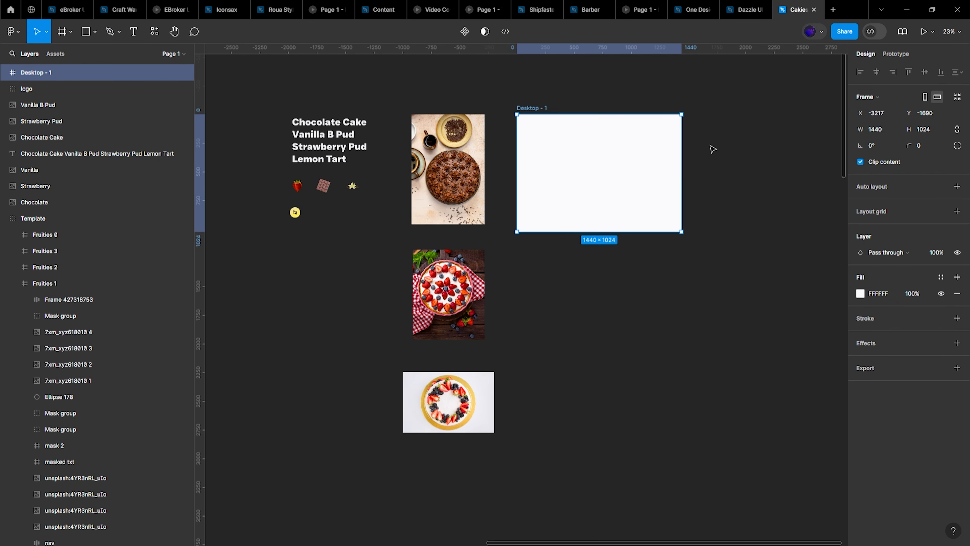
Step: Rename the new desktop frame as Cakies 0
double_click(536, 109)
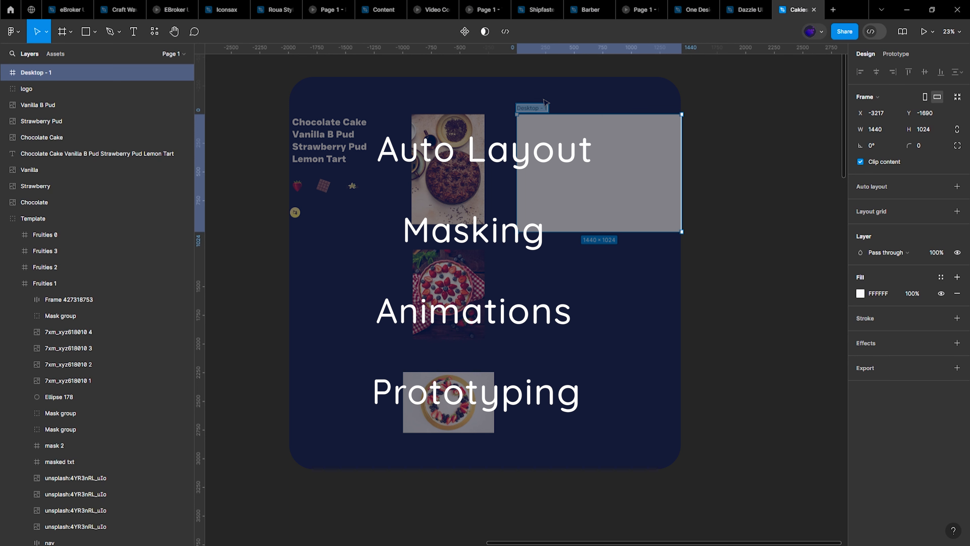
key("shift")
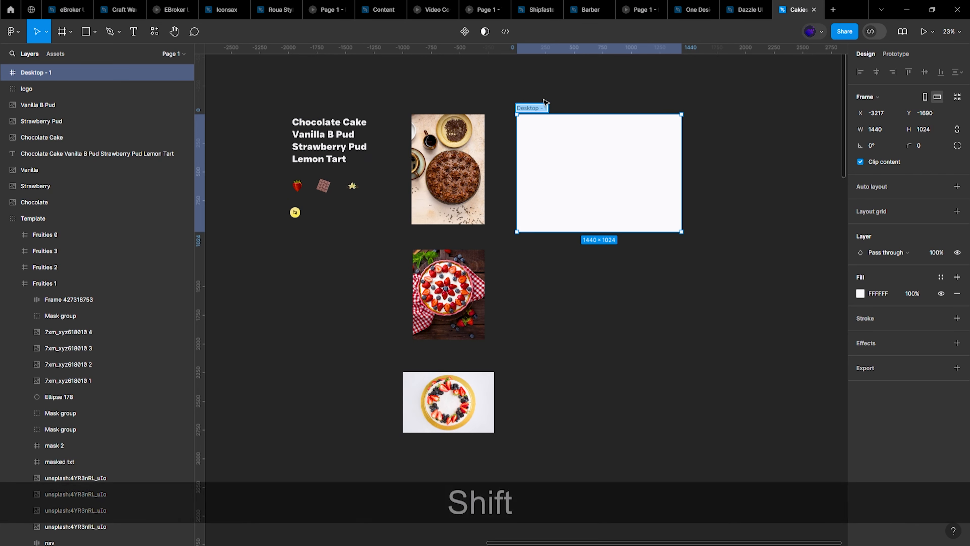
type("Cakies")
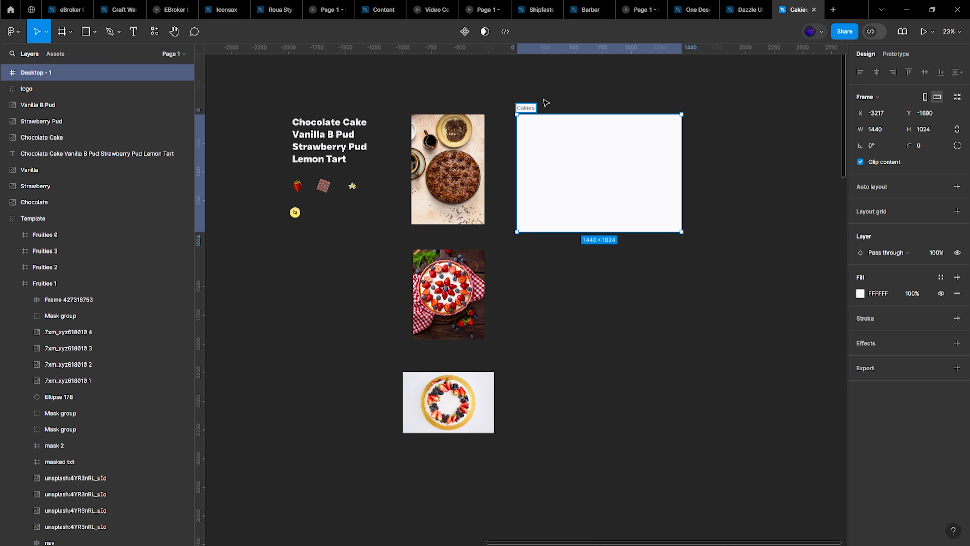
type(" 0")
key("Return")
left_click(702, 304)
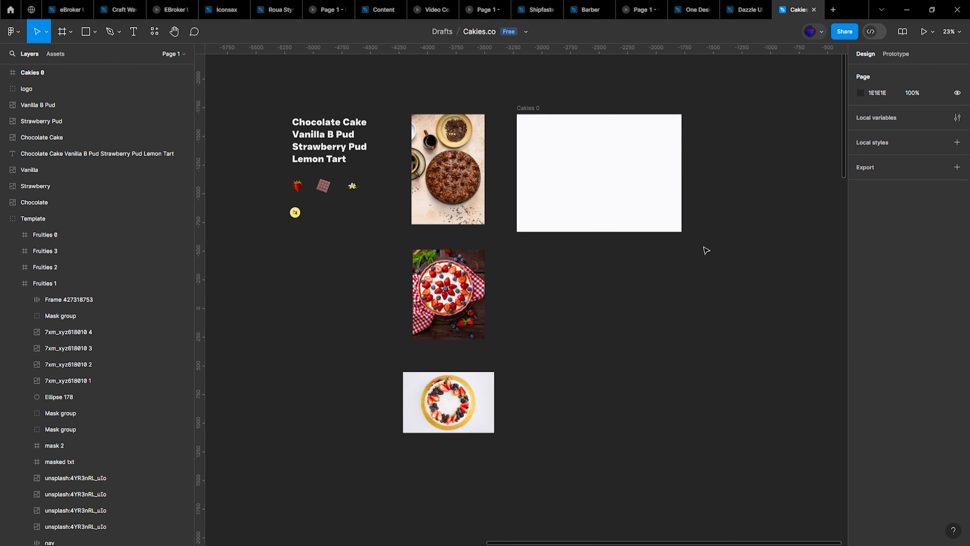
scroll(706, 251, "up", 3, "ctrl")
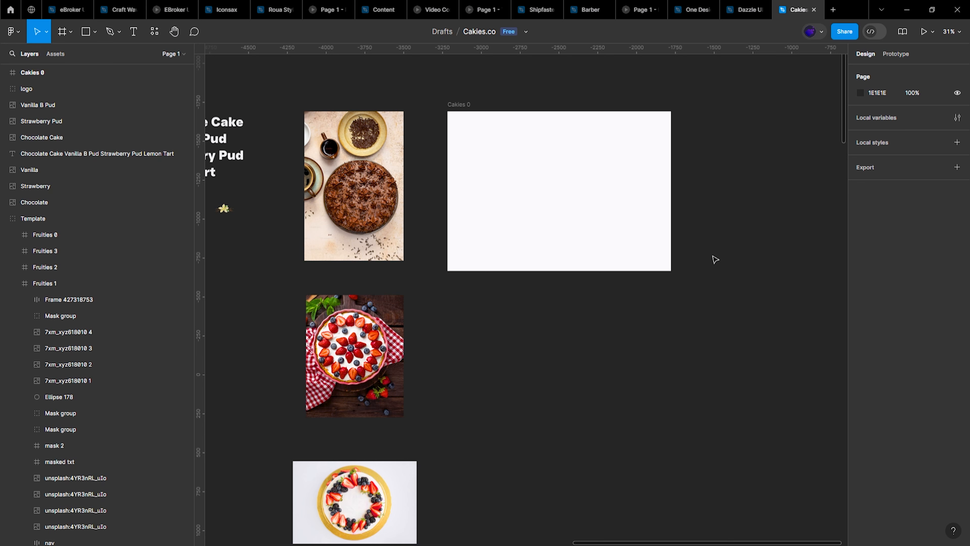
scroll(715, 259, "down", 3, "ctrl")
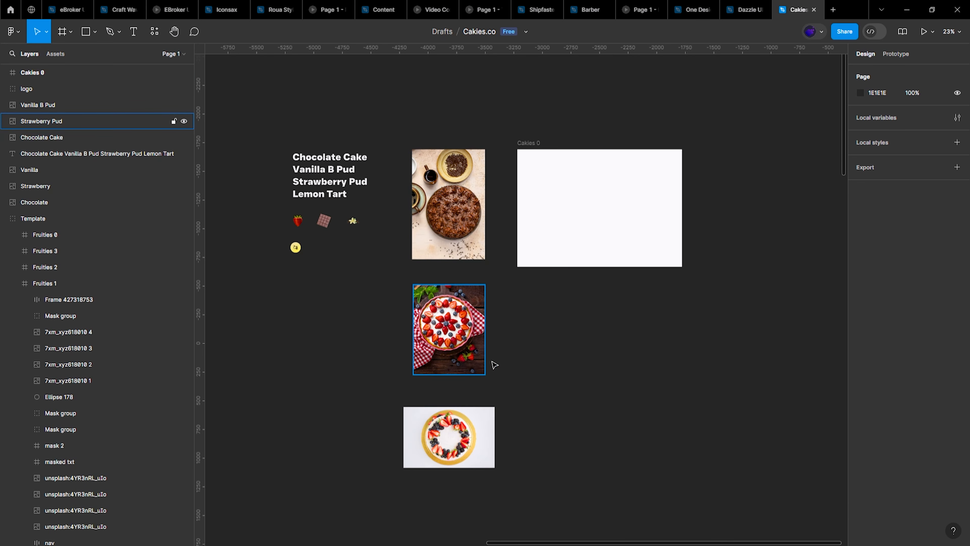
scroll(664, 325, "down", 2, "shift")
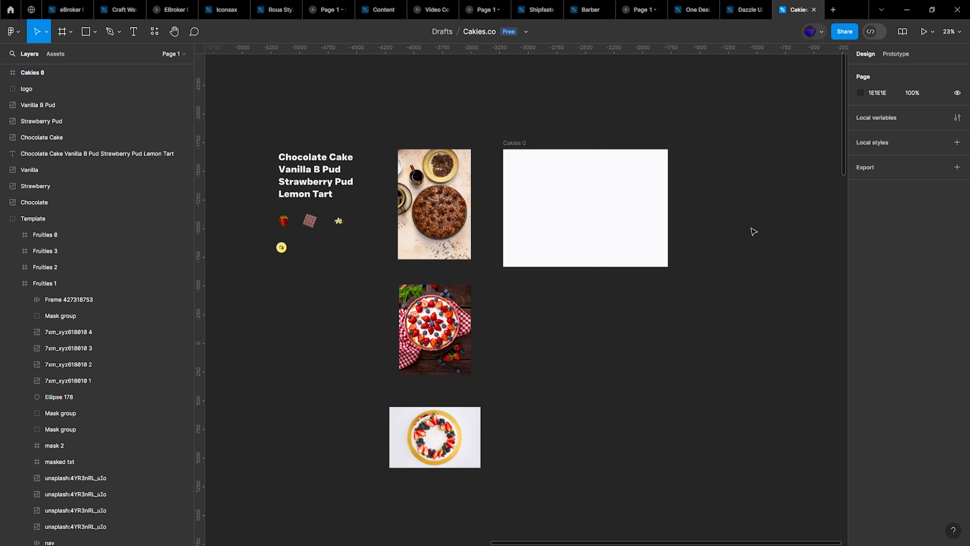
scroll(726, 229, "right", 1, "shift")
Step: Add a text layer reading "Home" in the upper part of the Cakies 0 frame
scroll(765, 198, "up", 3, "ctrl")
scroll(749, 199, "left", 5, "shift")
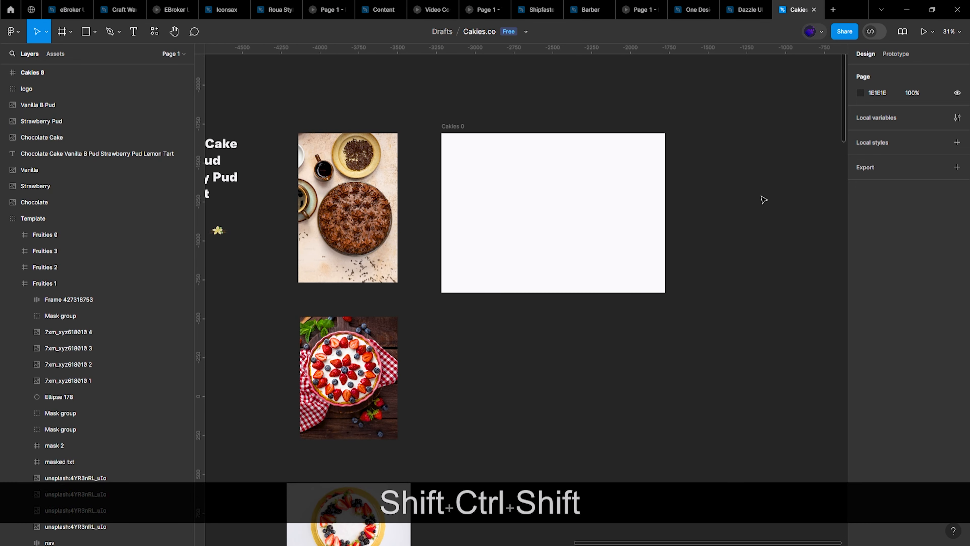
scroll(765, 198, "left", 5)
scroll(727, 191, "right", 2)
key("t")
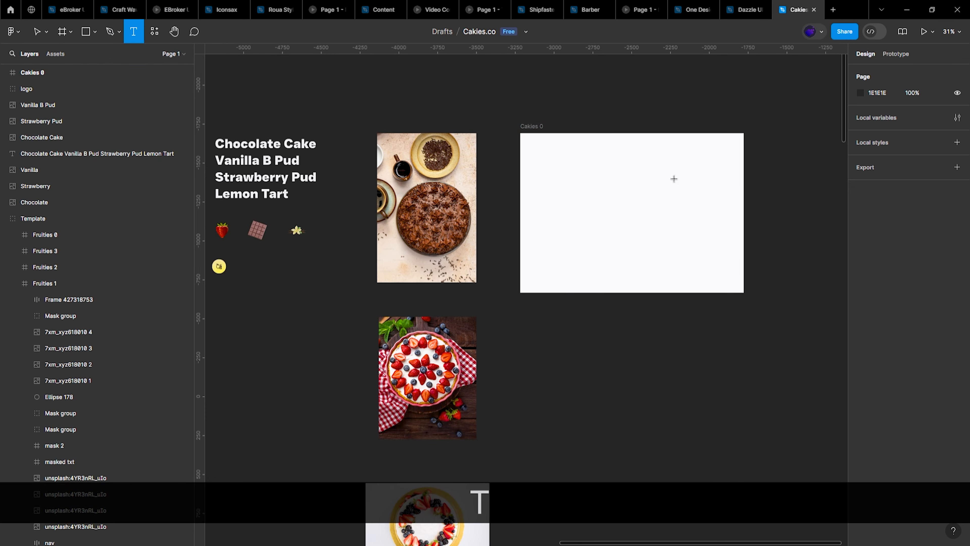
scroll(632, 150, "up", 5, "ctrl")
left_click(607, 149)
type("Ho")
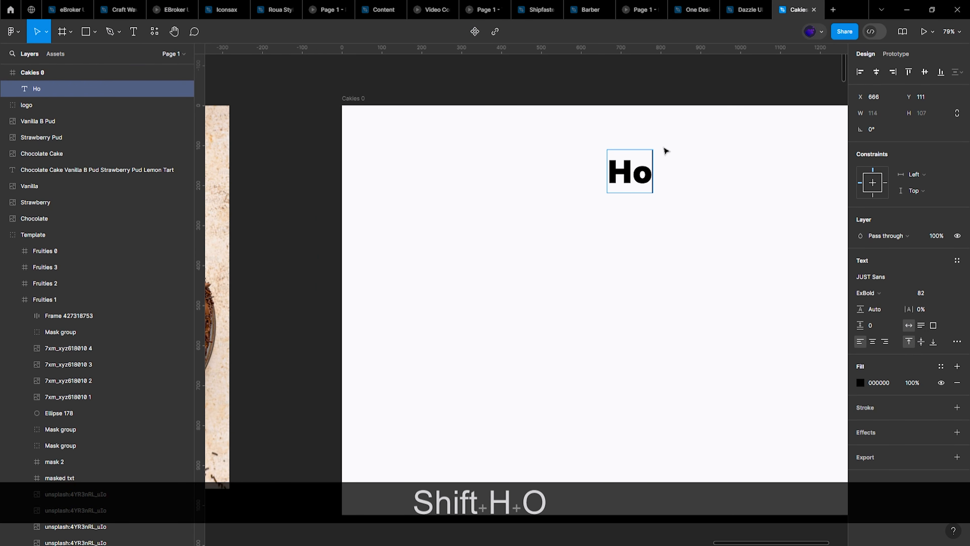
type("me")
key("Escape")
Step: Set the Home text to the Nunito font, Medium weight, size 34
left_click(874, 278)
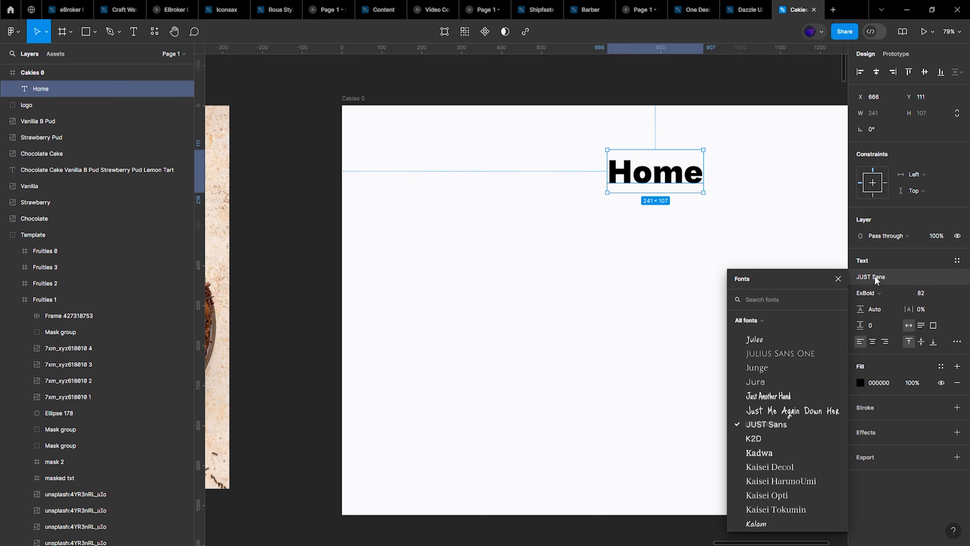
type("nun")
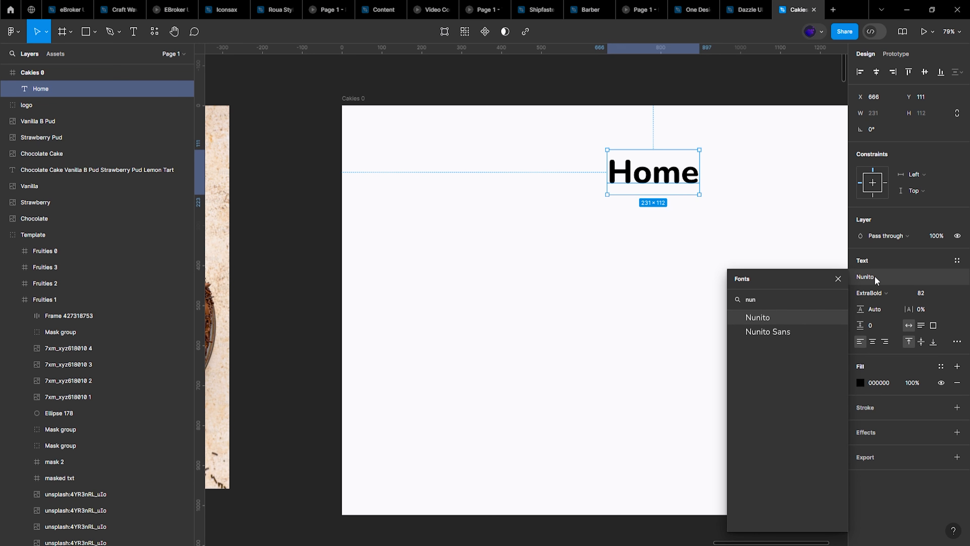
key("Return")
left_click(871, 293)
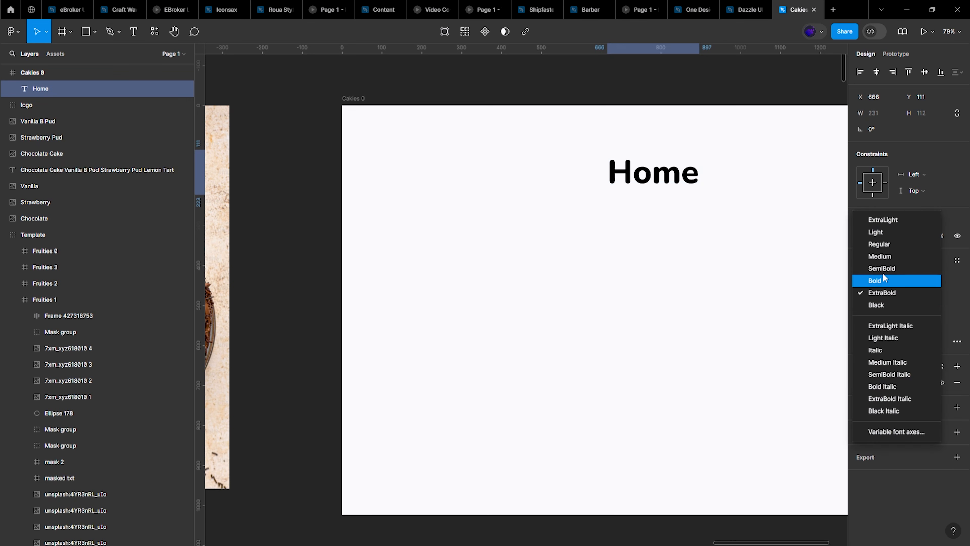
left_click(891, 256)
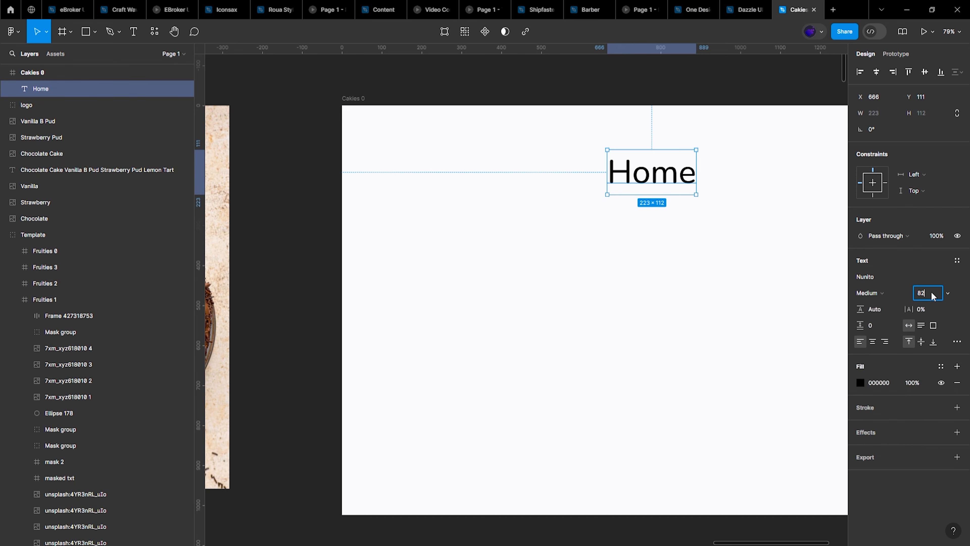
left_click(931, 295)
type("34")
key("Return")
key("Return")
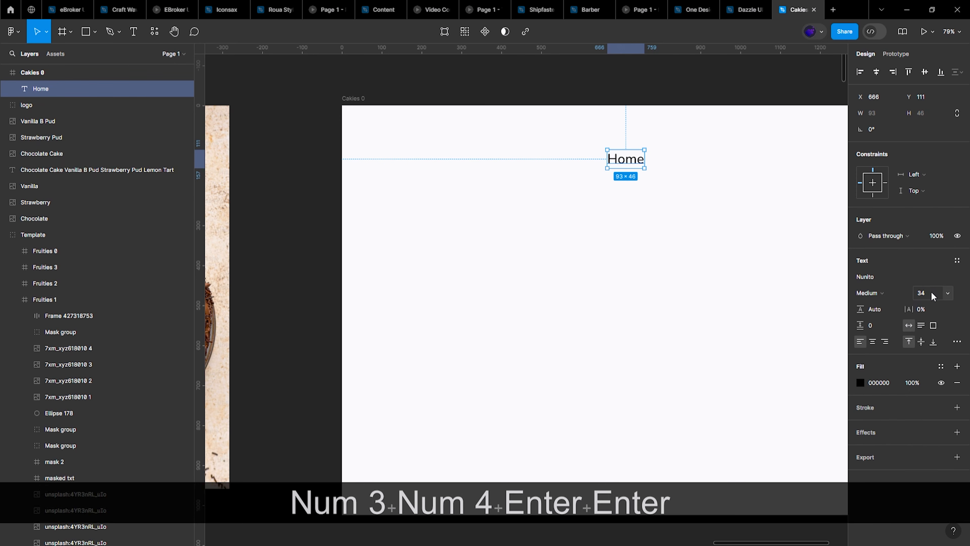
Step: Move the Home text up to Y 52 in the frame and add a copy to its right reading "About"
scroll(664, 161, "down", 1, "ctrl")
left_click_drag(630, 165, 678, 142)
scroll(672, 145, "right", 1, "shift")
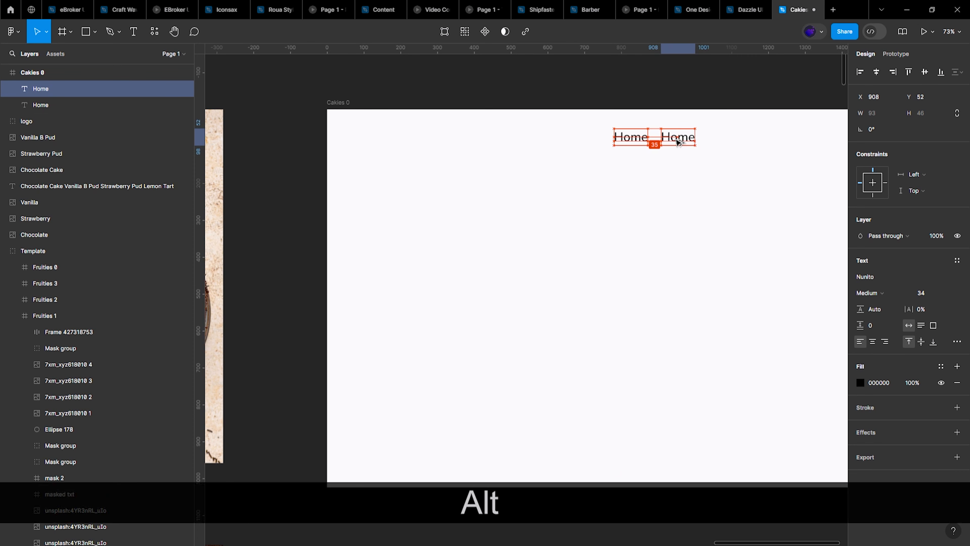
double_click(676, 138)
type("Abou")
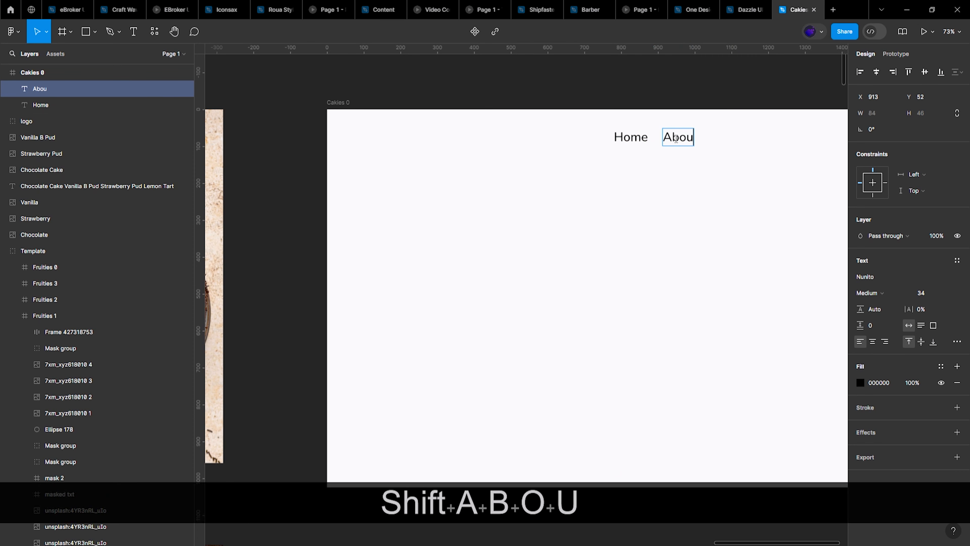
type("t")
key("Escape")
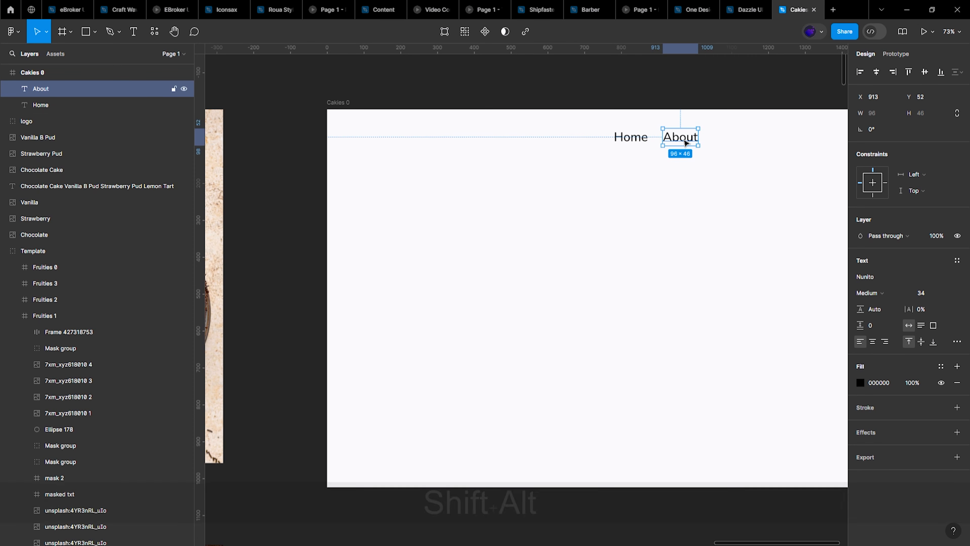
Step: Duplicate the About text to its right on the same line and change the copy's text to "Cakes"
left_click_drag(682, 127, 728, 128, "alt+shift")
double_click(730, 138)
type("Cakes")
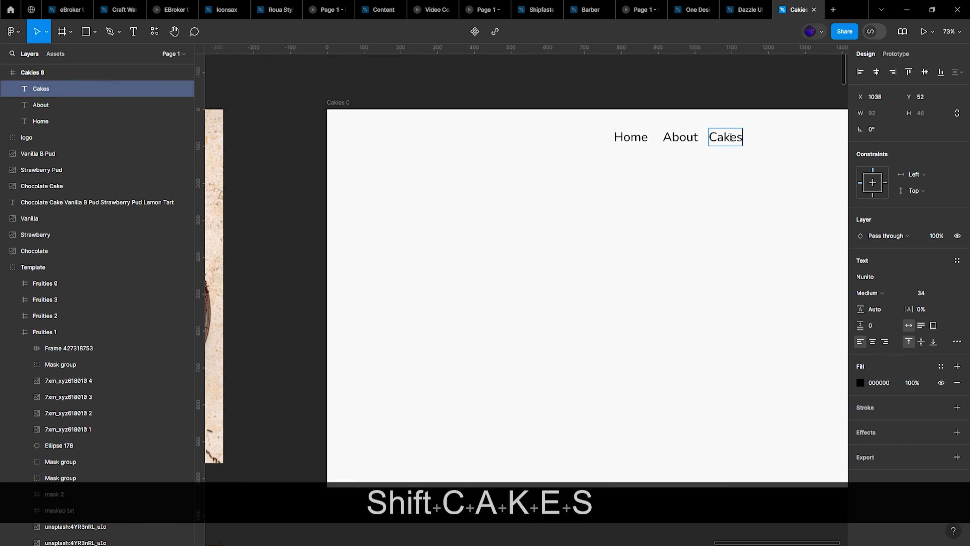
key("Escape")
Step: Duplicate the Cakes text to its right on the same line and change the copy's text to "Contact us"
scroll(726, 191, "right", 3)
left_click_drag(628, 133, 676, 132, "alt+shift")
double_click(671, 133)
type("Cont")
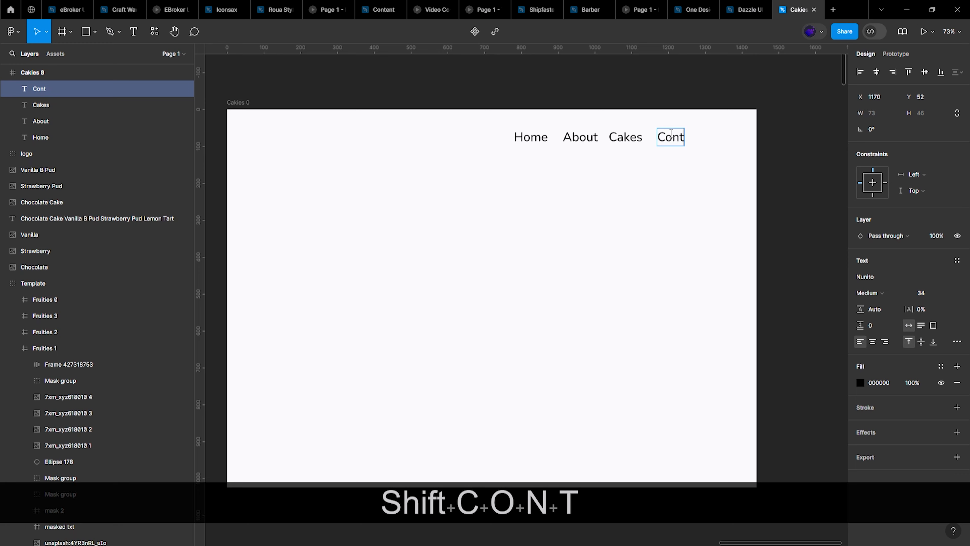
type("act us")
key("Escape")
Step: Try auto layout on the Home, About, Cakes and Contact us texts, and undo it
left_click(625, 137, "shift")
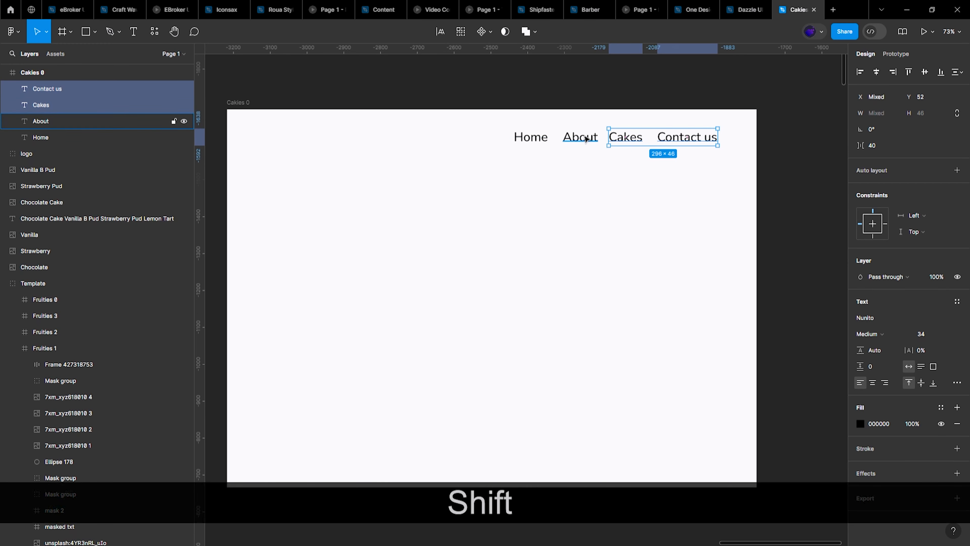
left_click(586, 139, "shift")
left_click(536, 141, "shift")
key("shift+a")
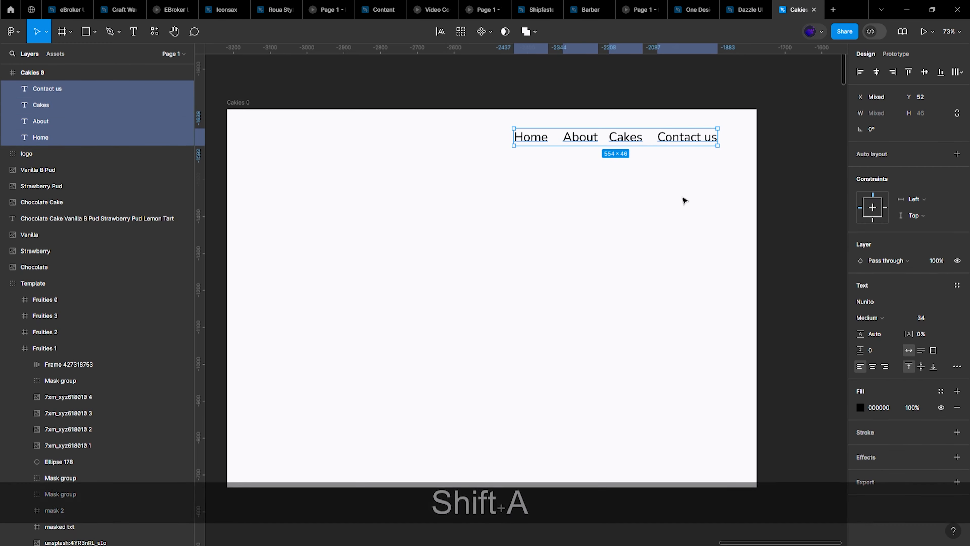
scroll(649, 203, "up", 1)
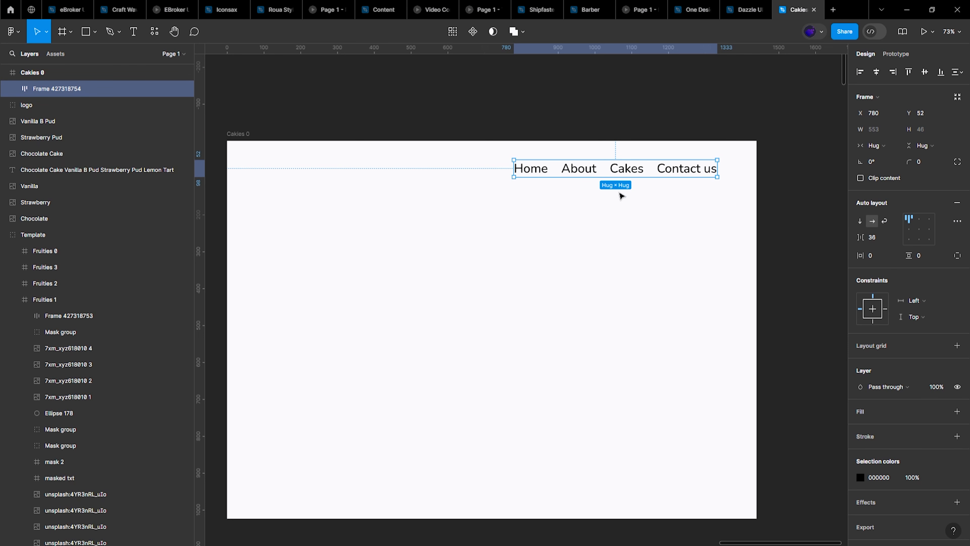
scroll(665, 219, "left", 2)
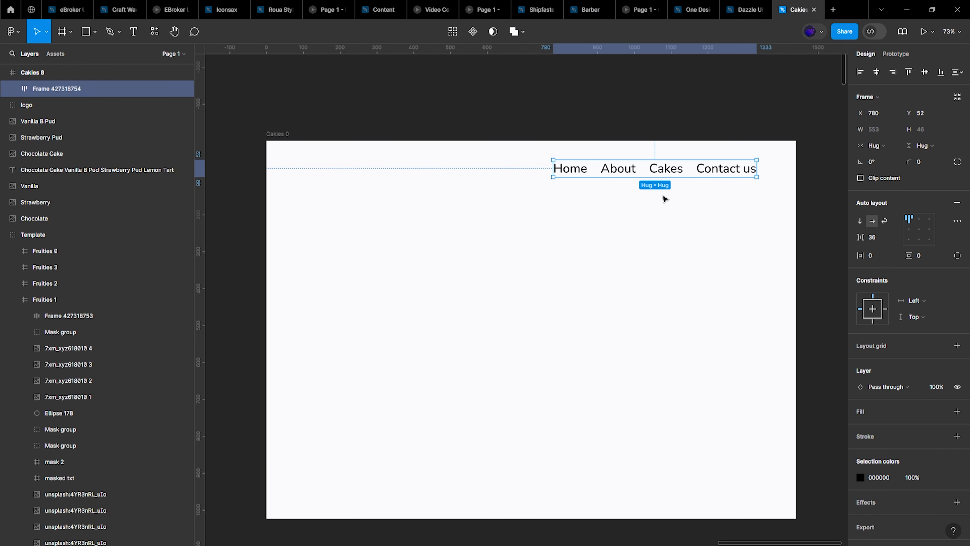
key("ctrl+z")
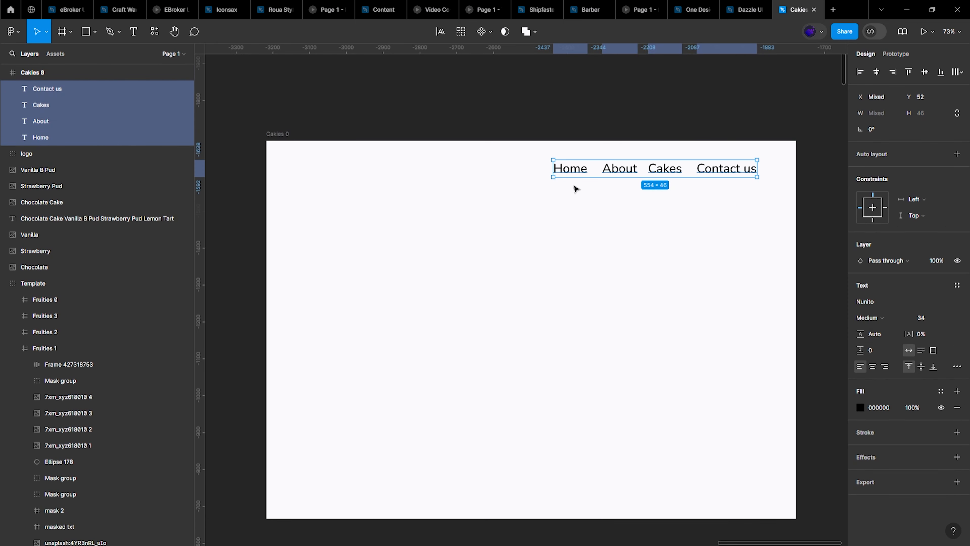
Step: Put the four navigation texts into a horizontal auto layout frame and rename that frame as Nav Items
left_click_drag(493, 155, 775, 188)
key("shift+a")
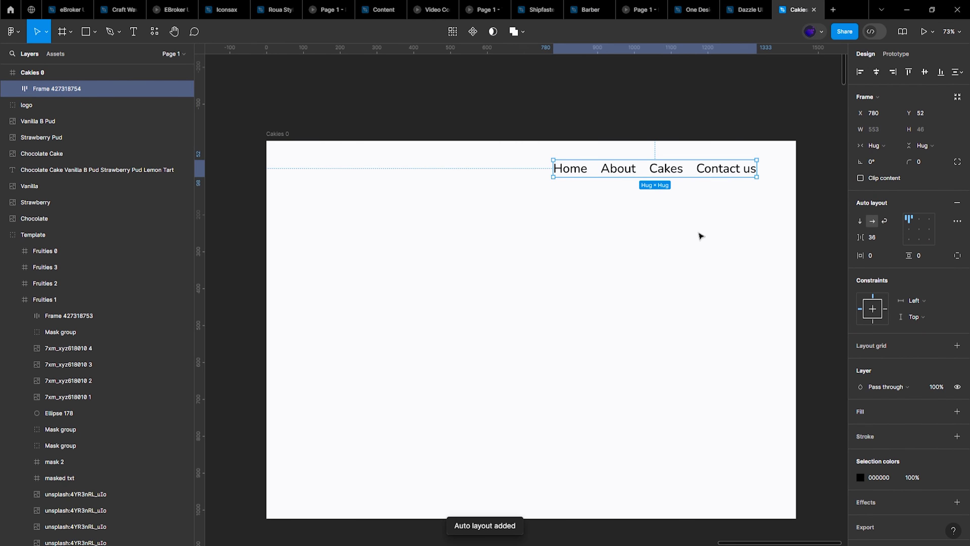
double_click(59, 88)
type("N")
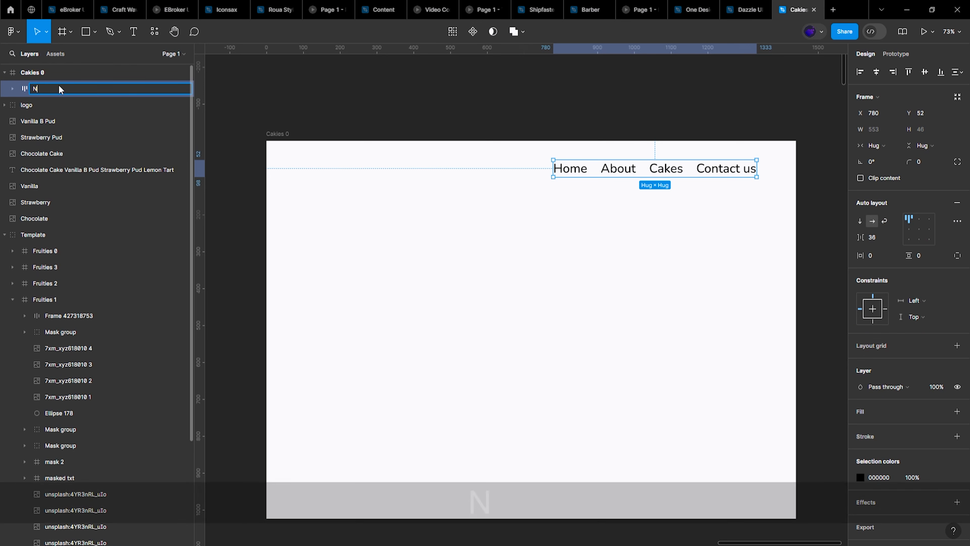
type("av Items")
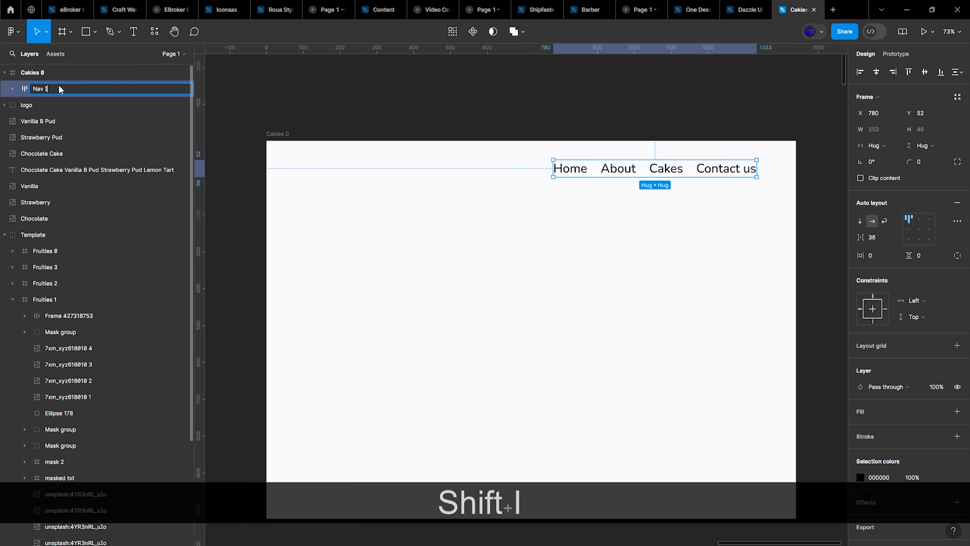
key("Return")
scroll(504, 194, "down", 5)
scroll(421, 268, "left", 8)
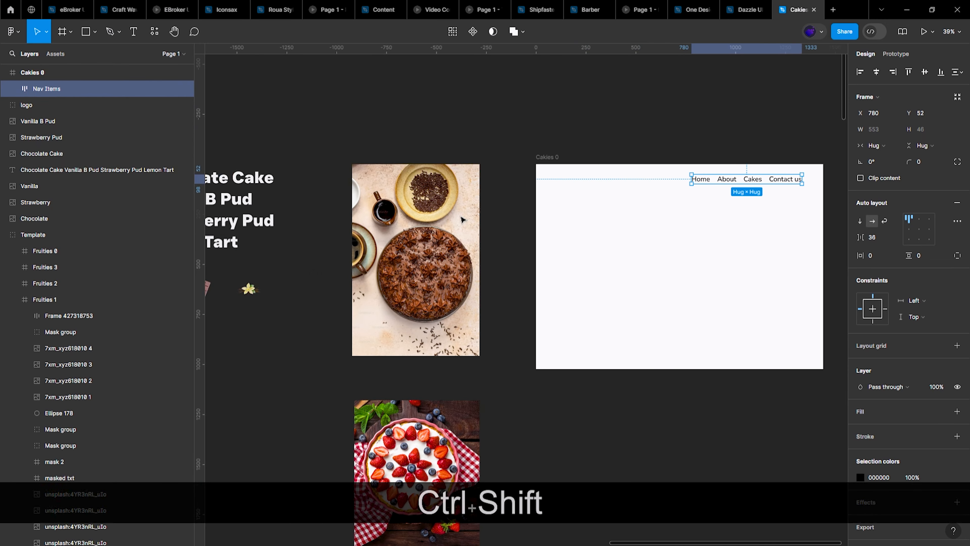
Step: Move the logo into the upper-left corner of the Cakies 0 frame and combine it with Nav Items in an auto layout frame
left_click_drag(318, 336, 724, 185)
scroll(725, 183, "up", 4)
scroll(722, 183, "right", 6)
left_click(720, 182, "shift")
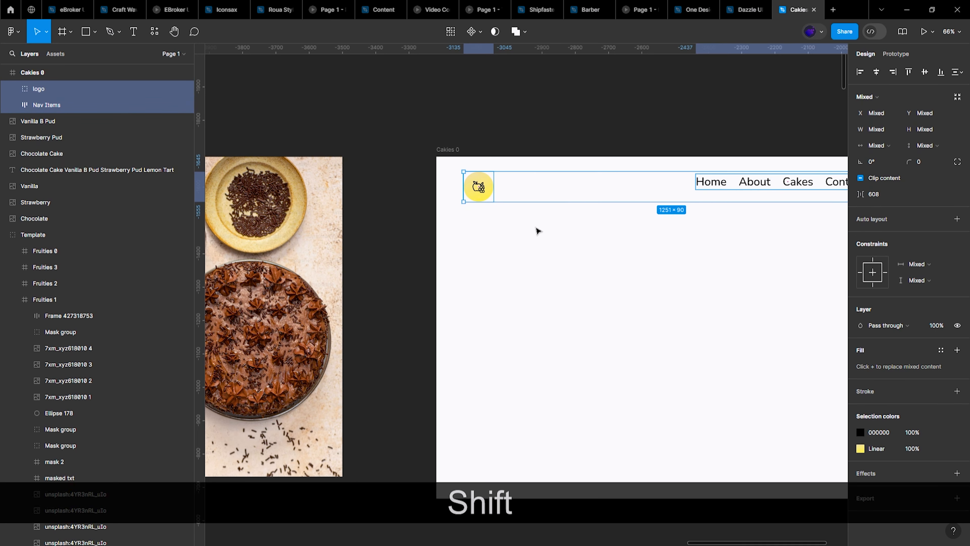
scroll(536, 229, "right", 1)
key("shift+a")
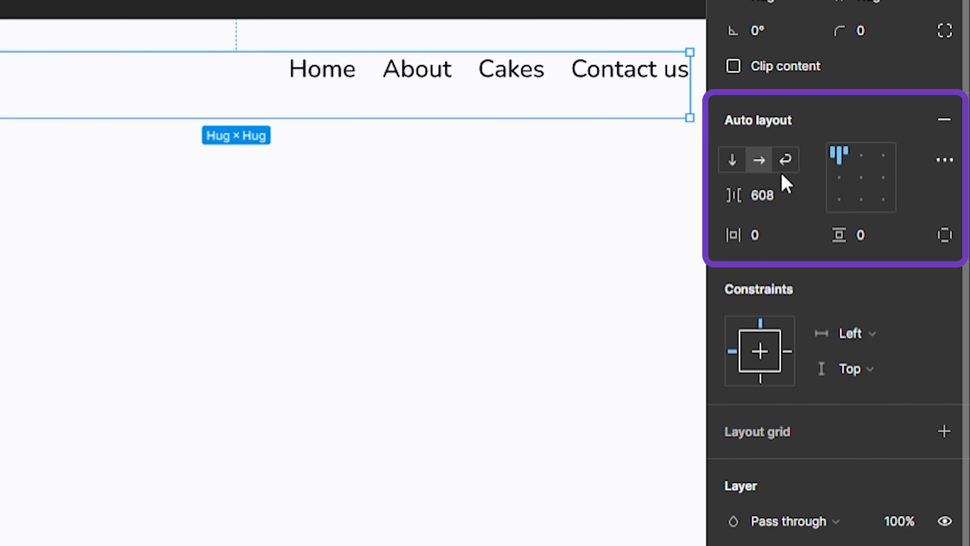
Step: Centre the new auto layout frame's items vertically with left alignment and set the horizontal gap between them to Auto
left_click(860, 179)
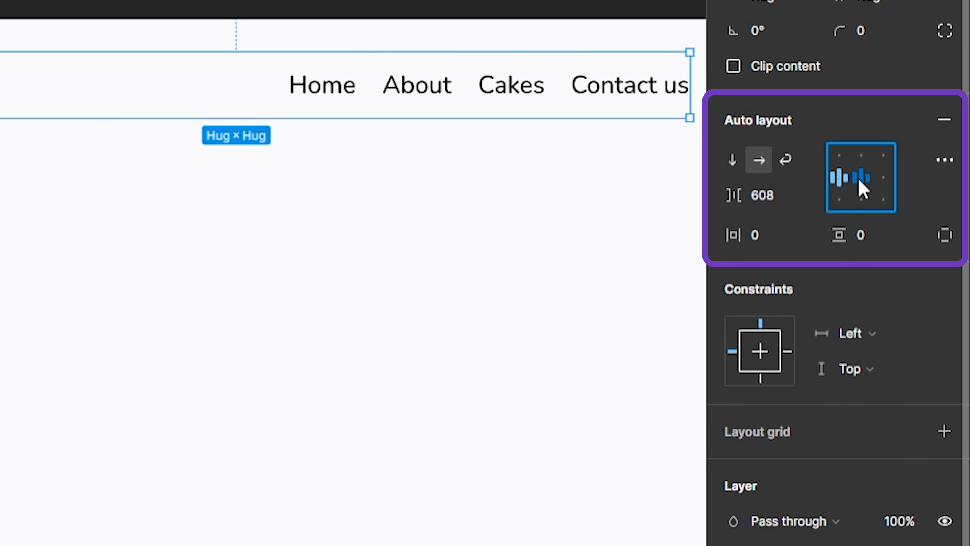
left_click(837, 179)
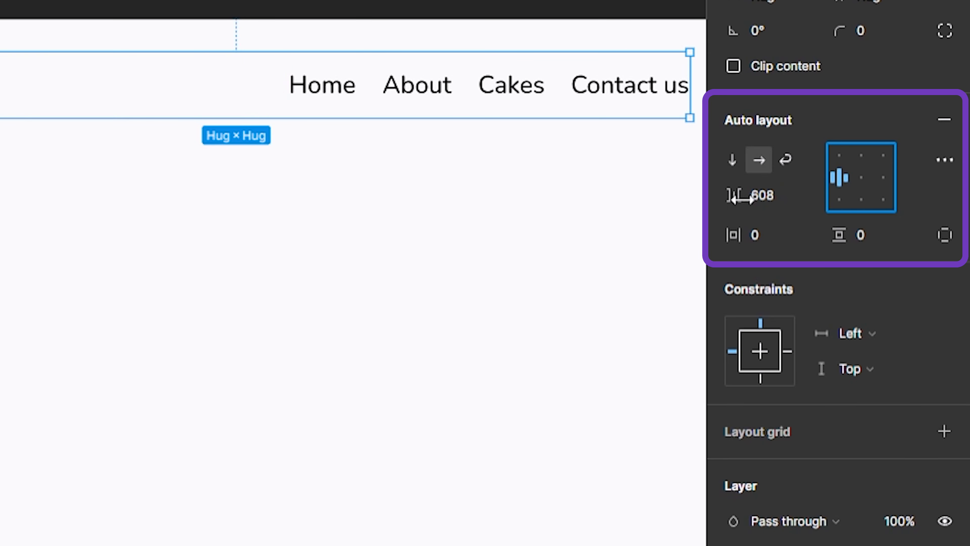
left_click(773, 206)
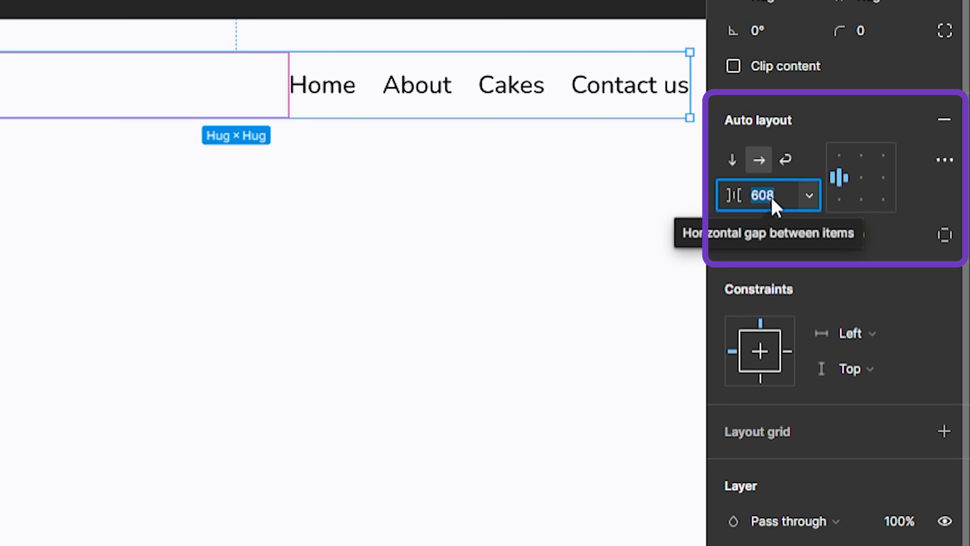
left_click(809, 195)
left_click(787, 221)
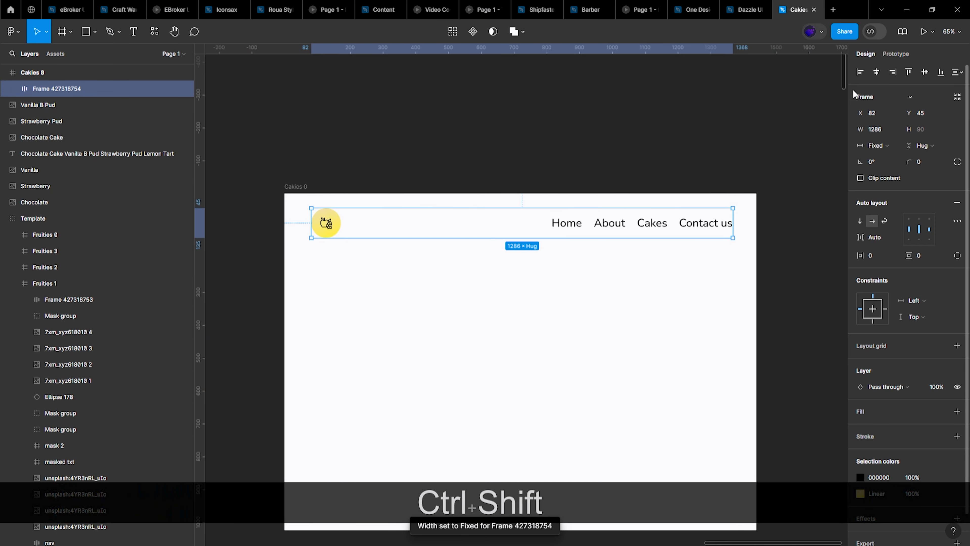
Step: Centre the navigation bar horizontally and widen it to 1360, leaving a 40 margin on each side of the Cakies 0 frame
left_click(876, 72)
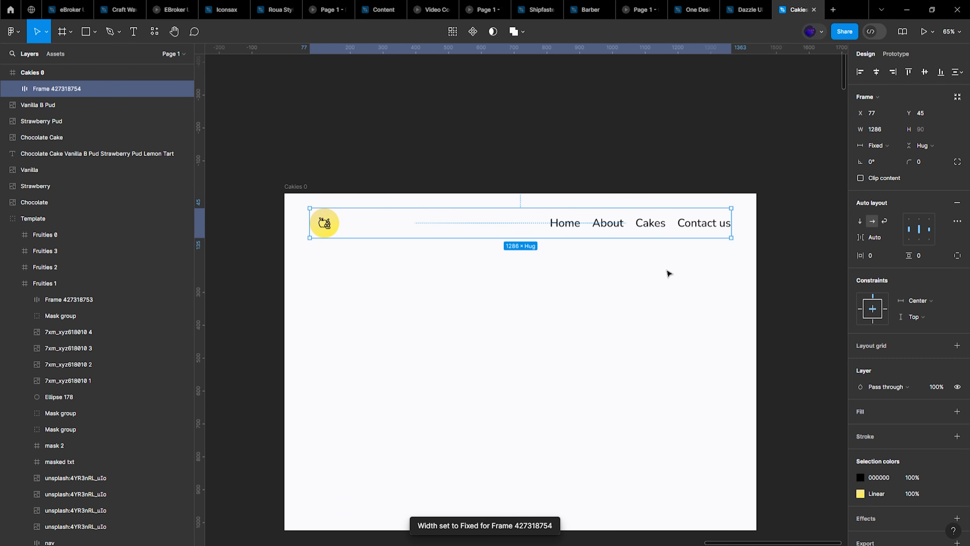
scroll(345, 233, "up", 1)
left_click_drag(296, 215, 281, 215)
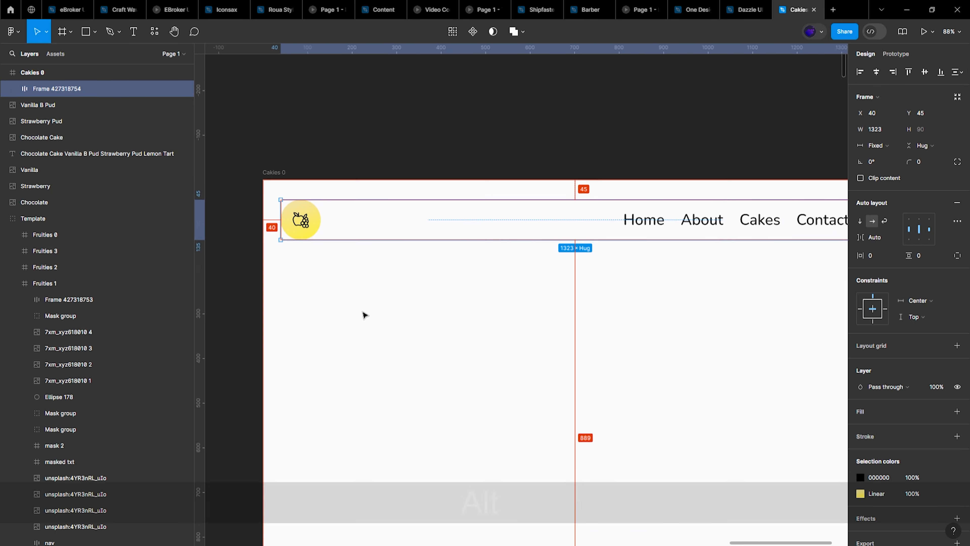
scroll(660, 261, "right", 2)
left_click_drag(771, 226, 787, 226)
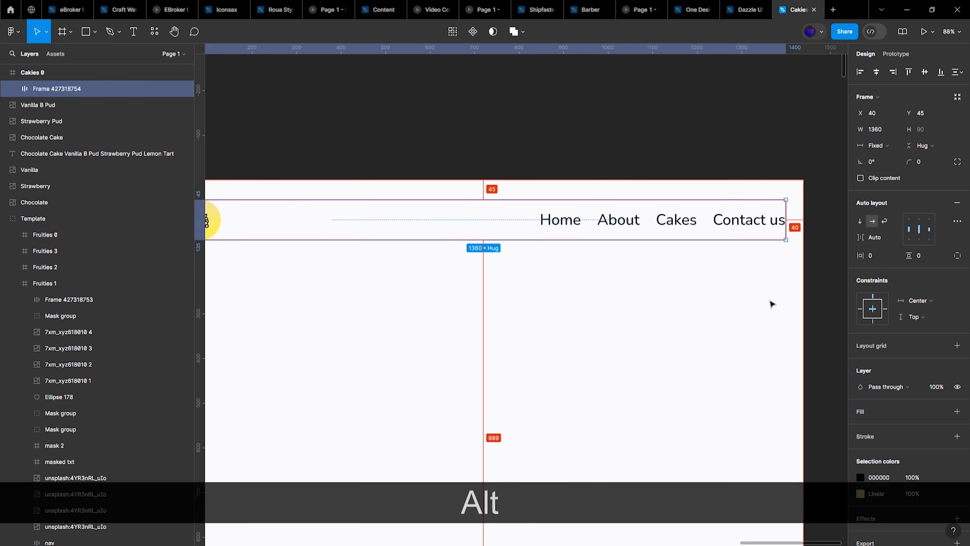
scroll(637, 298, "down", 1)
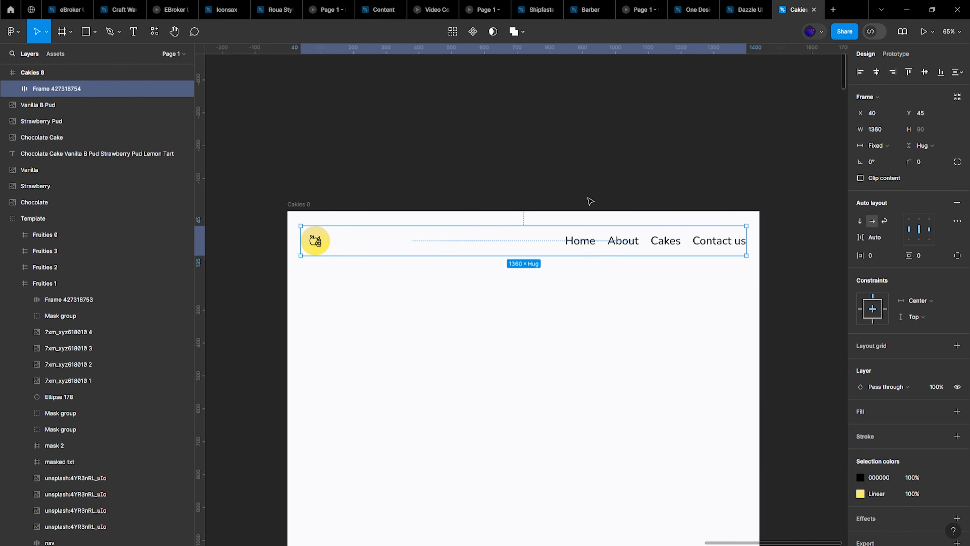
Step: Nudge the navigation bar up so that it sits 32 below the top edge of the Cakies 0 frame
key("alt")
key("alt+shift+Up")
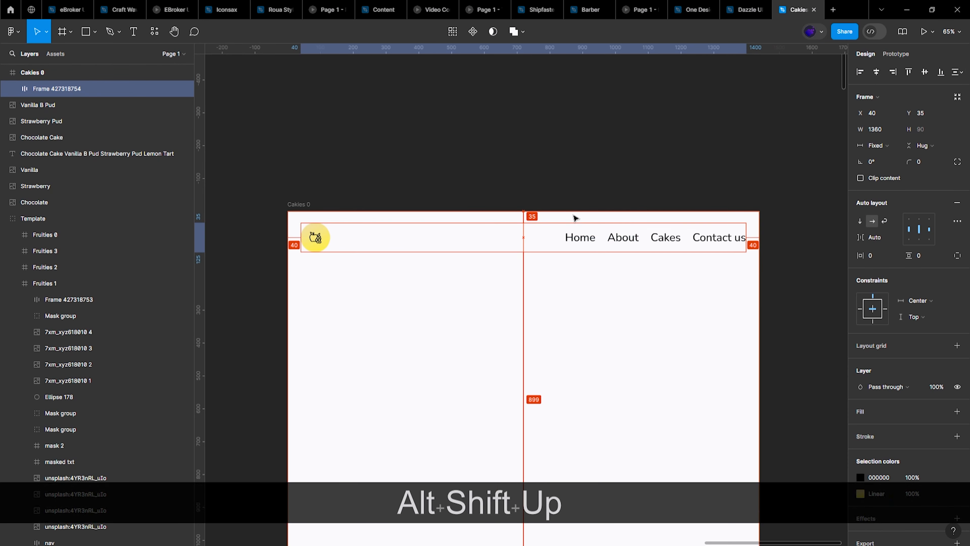
key("alt+Up")
key("alt+Up")
key("alt+Up")
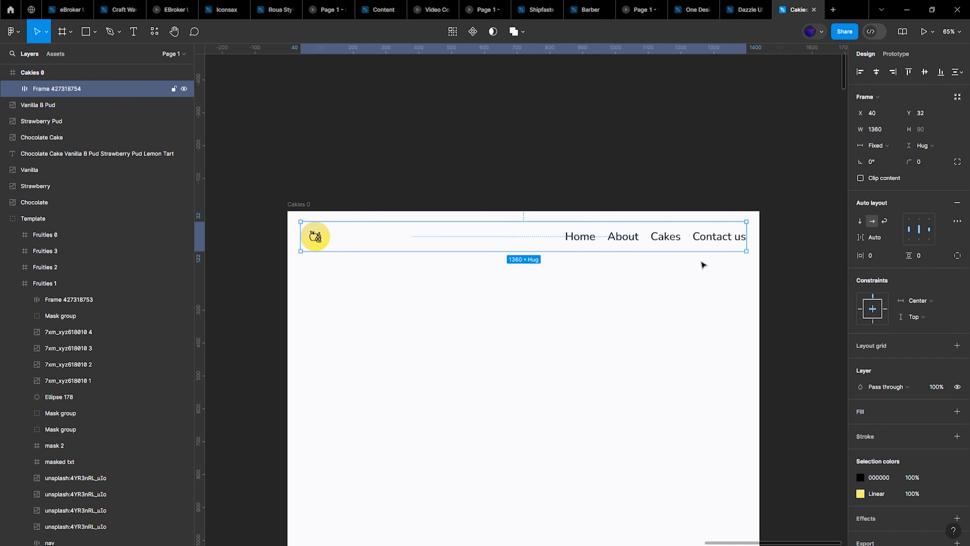
scroll(495, 278, "up", 3)
scroll(495, 279, "down", 1)
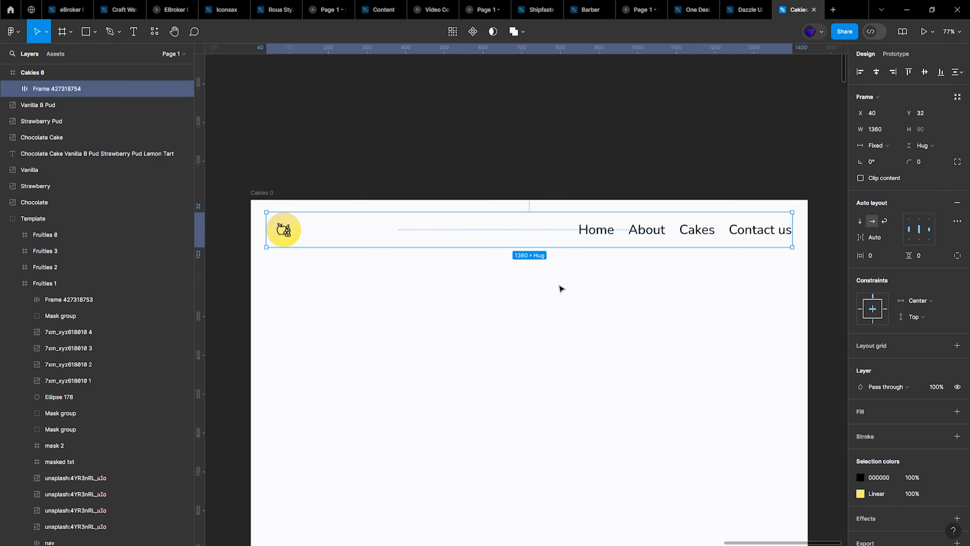
scroll(561, 288, "down", 1)
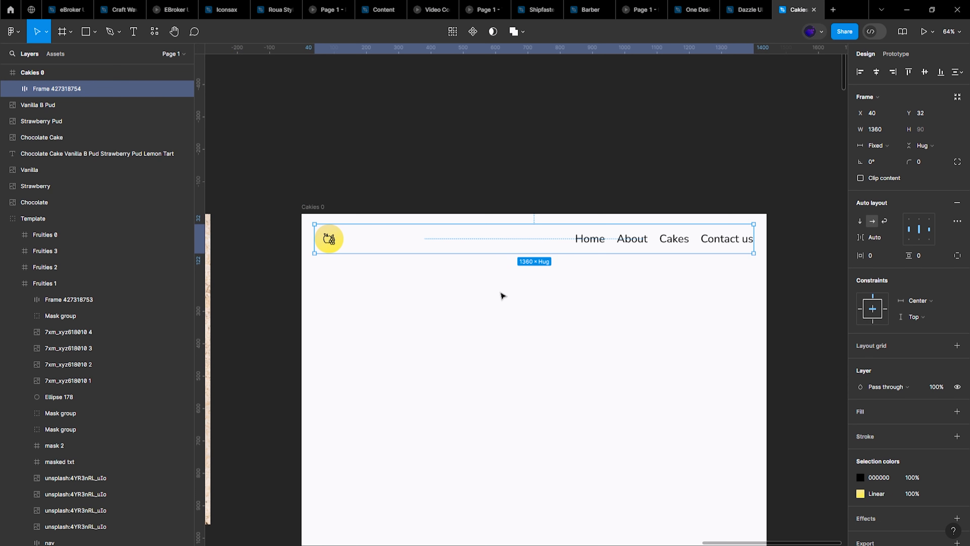
left_click(508, 293)
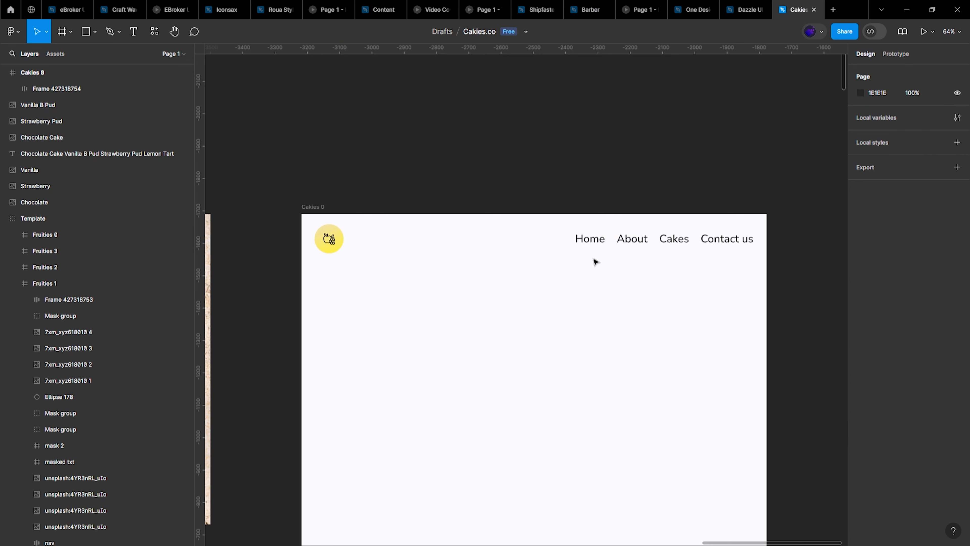
left_click(613, 247)
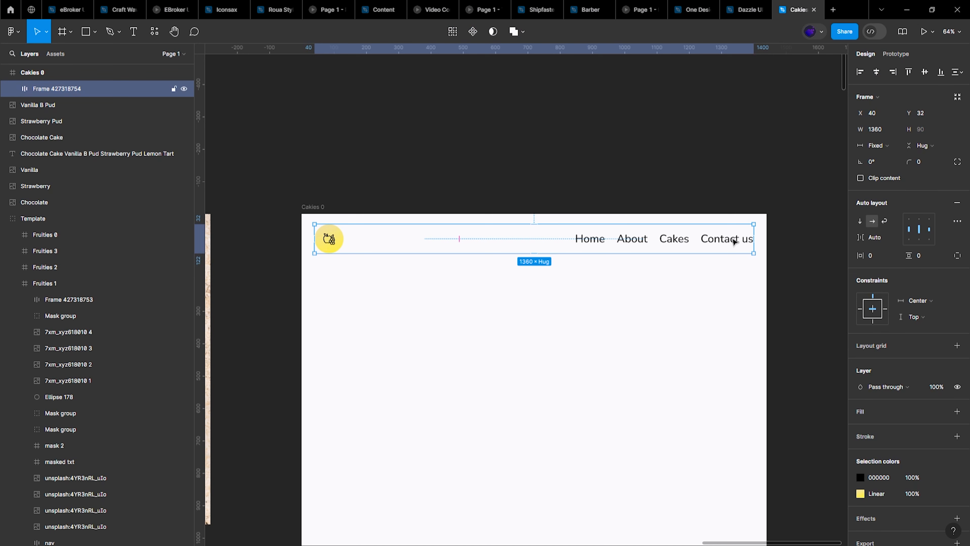
left_click(636, 314)
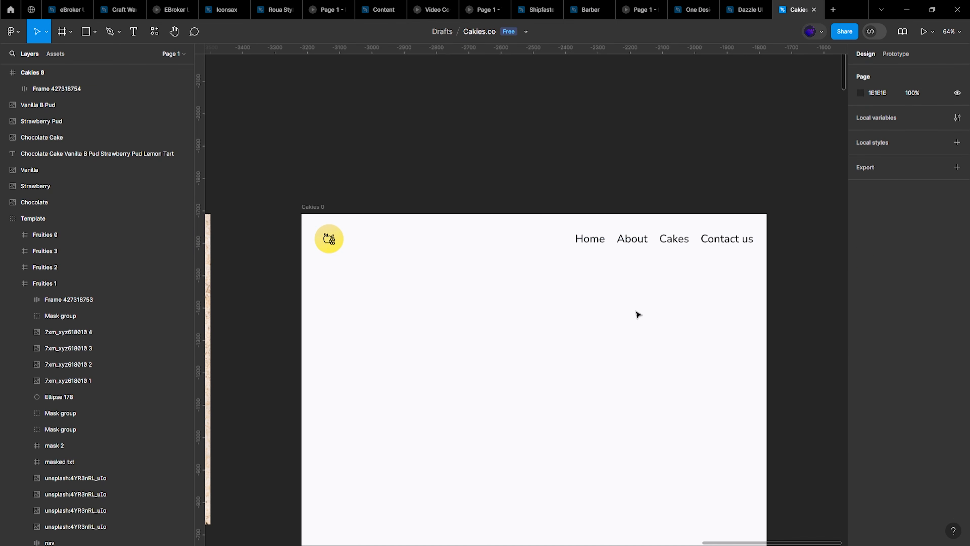
scroll(600, 314, "down", 2)
scroll(571, 283, "down", 1)
scroll(571, 283, "down", 3)
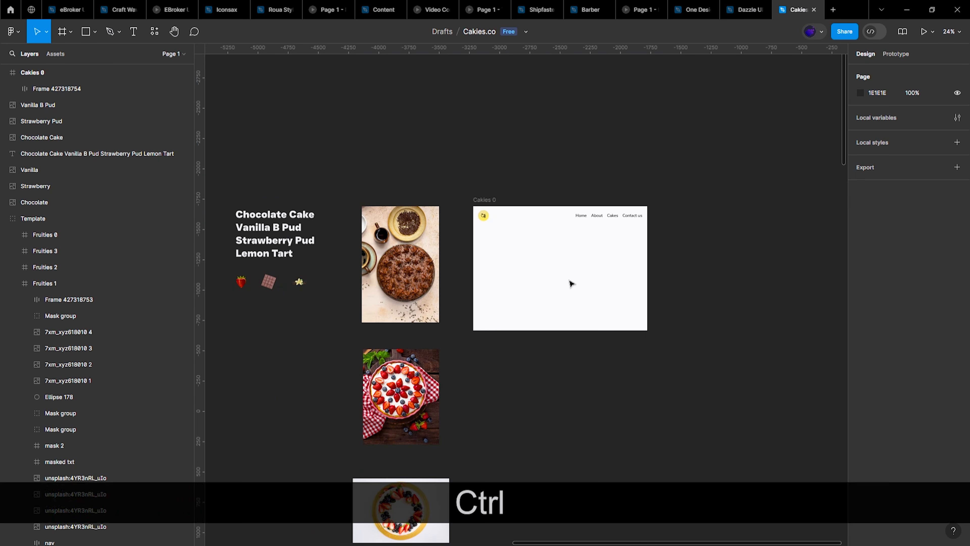
scroll(573, 282, "left", 2)
left_click(283, 240)
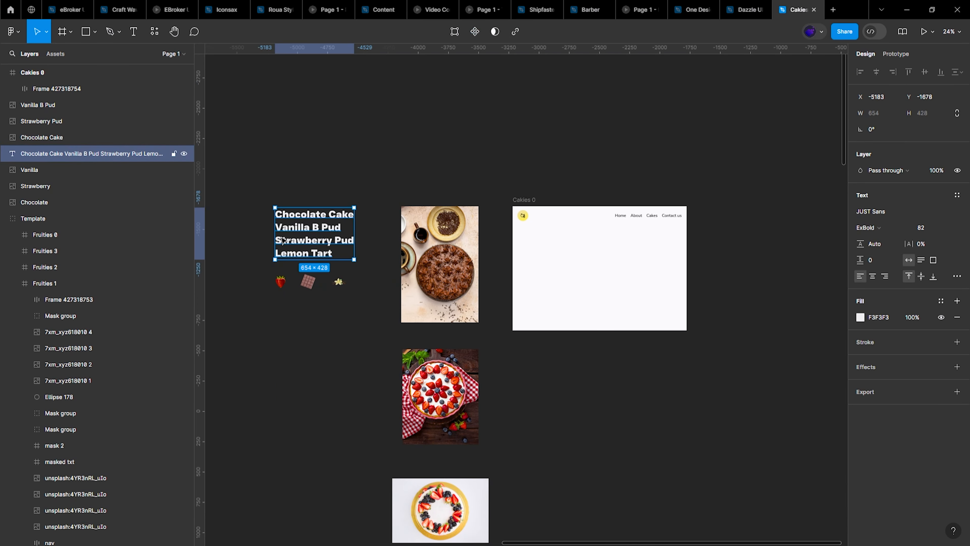
left_click(530, 206)
scroll(756, 239, "down", 1)
scroll(755, 239, "down", 2)
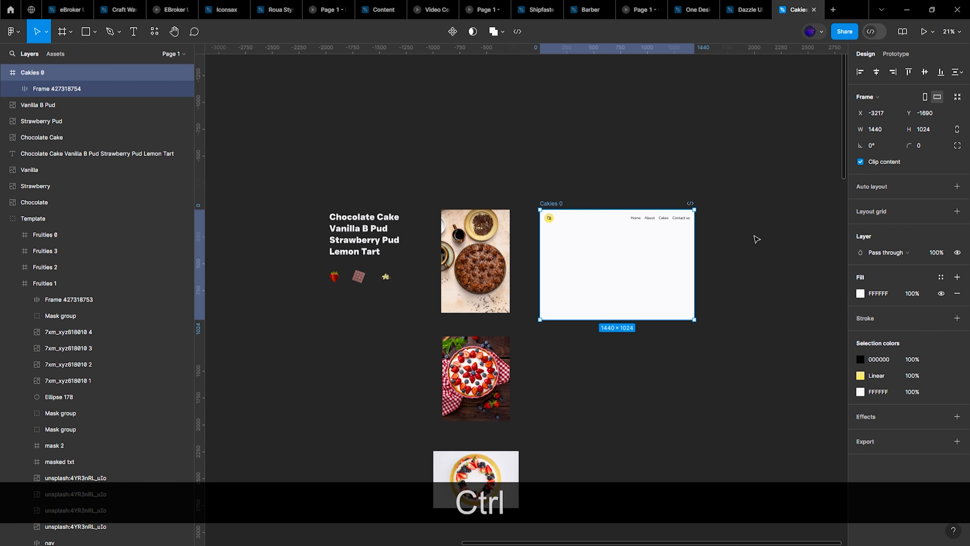
scroll(755, 239, "right", 1)
scroll(564, 239, "right", 2)
left_click(607, 235)
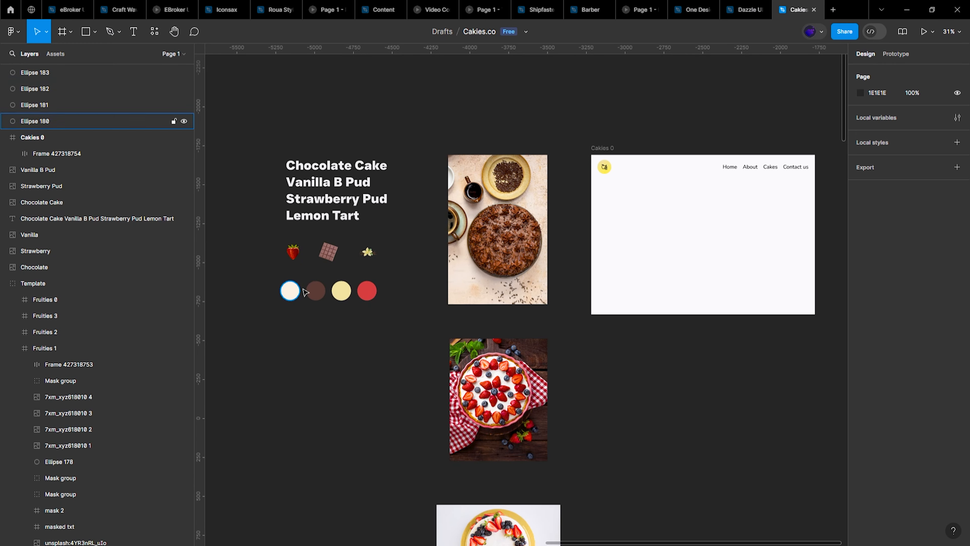
Step: Fill the Cakies 0 frame with the cream colour FFF7E6 sampled from the first palette circle
left_click(603, 148)
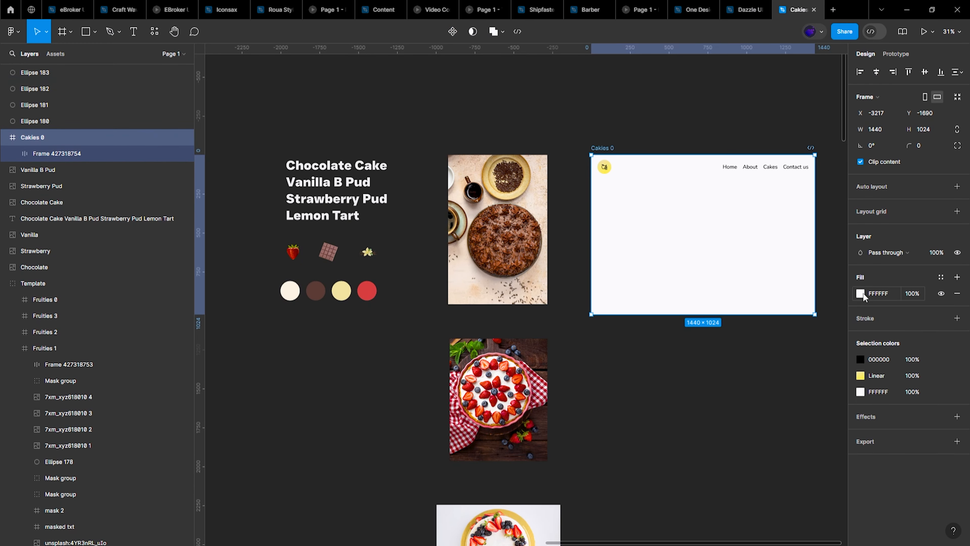
left_click(861, 294)
left_click(740, 427)
left_click(290, 291)
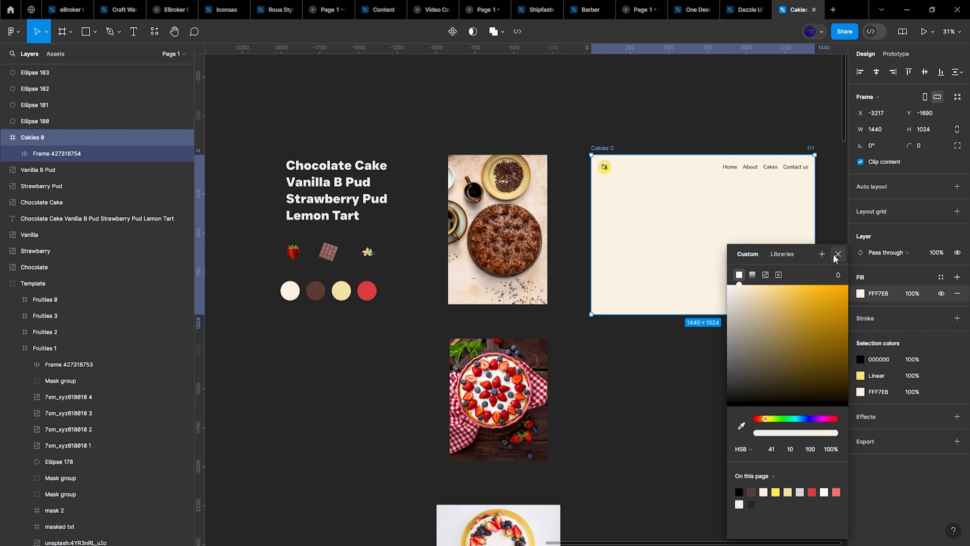
left_click(838, 253)
scroll(732, 234, "right", 3)
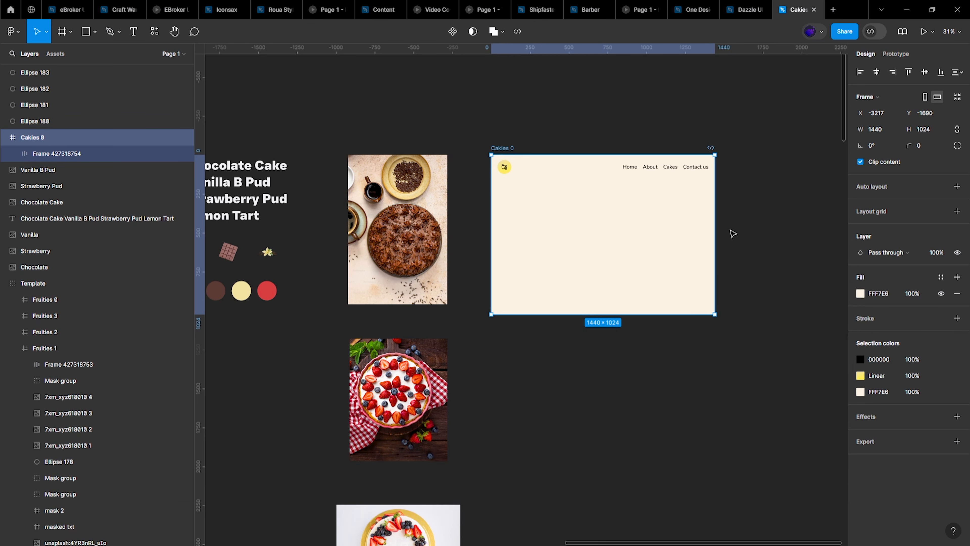
scroll(733, 234, "up", 1)
scroll(733, 234, "right", 1)
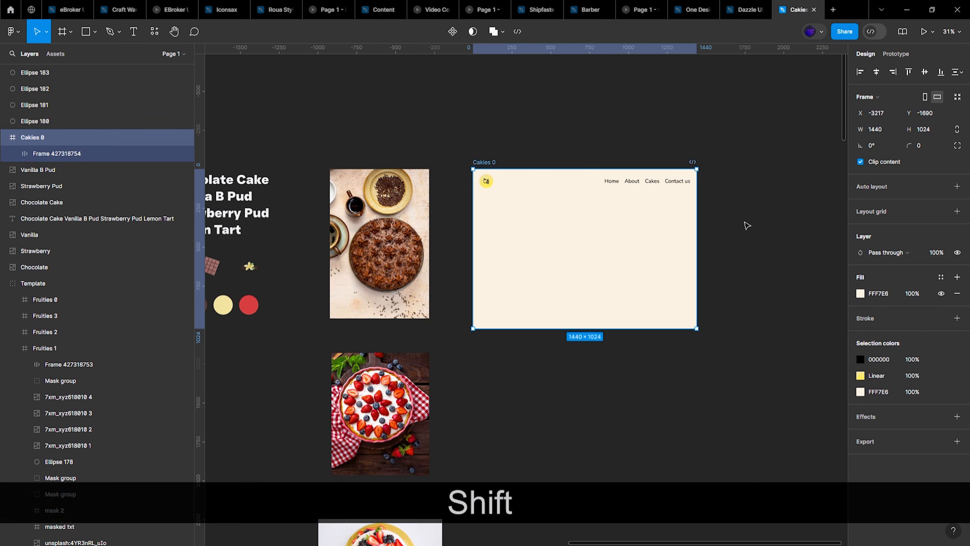
left_click(748, 226)
left_click(496, 166)
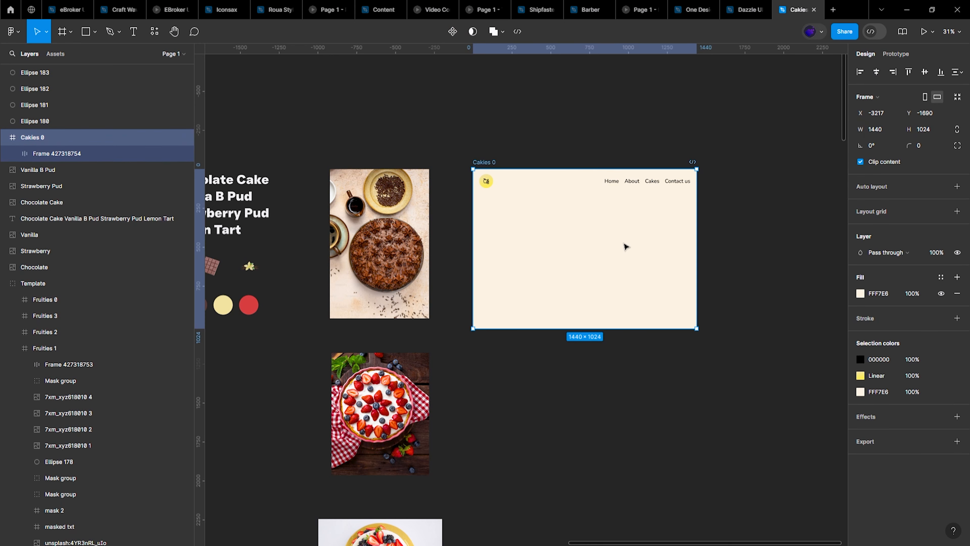
scroll(559, 130, "left", 2)
scroll(560, 147, "up", 1)
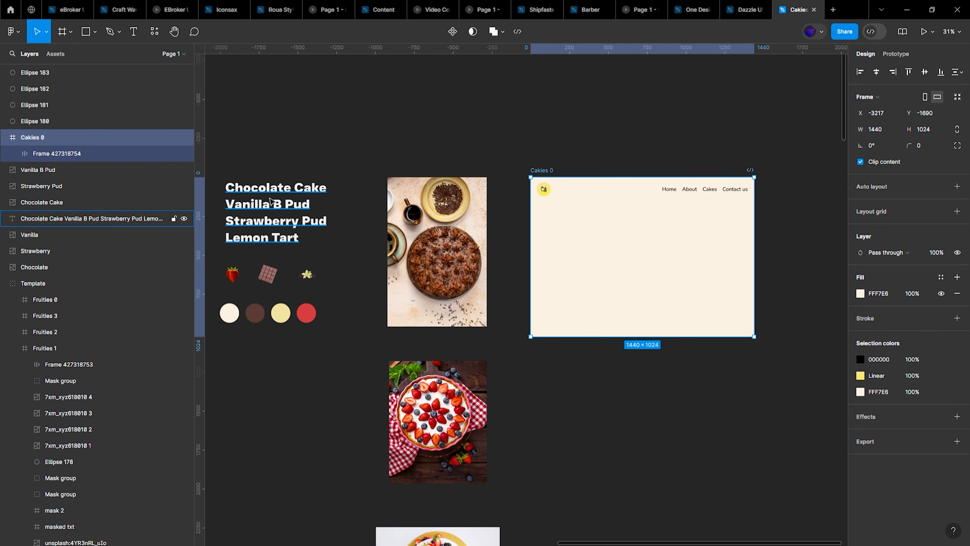
left_click(314, 197)
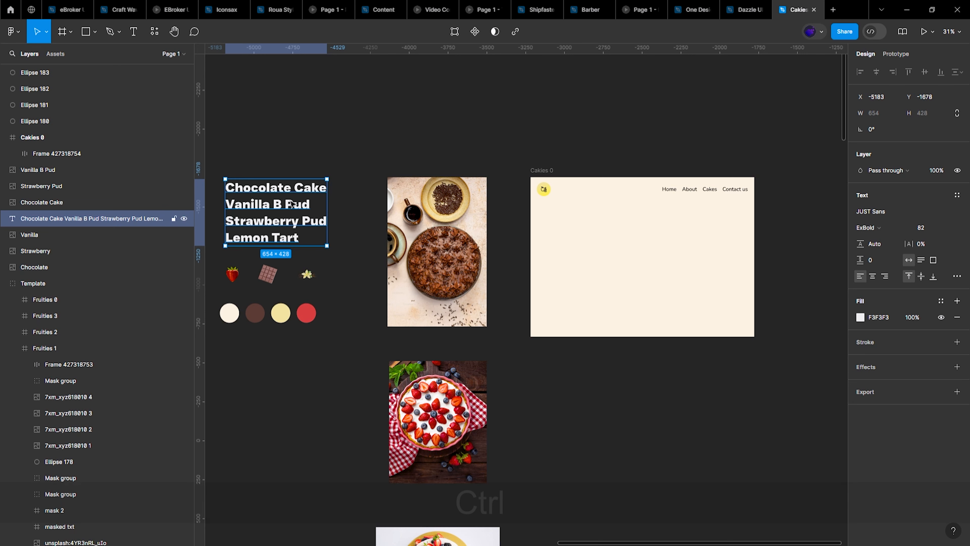
scroll(276, 219, "up", 2)
scroll(325, 214, "left", 2)
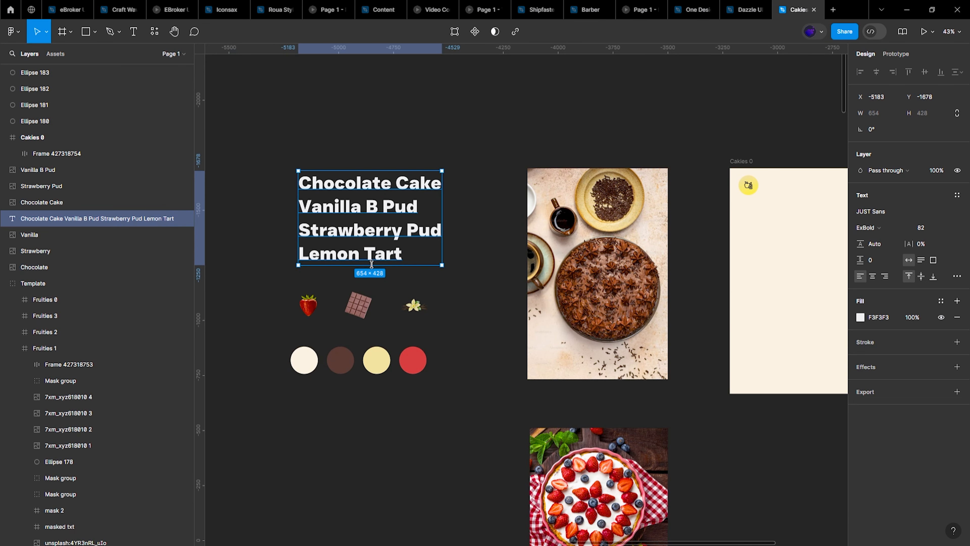
left_click_drag(371, 264, 369, 203)
key("ctrl+z")
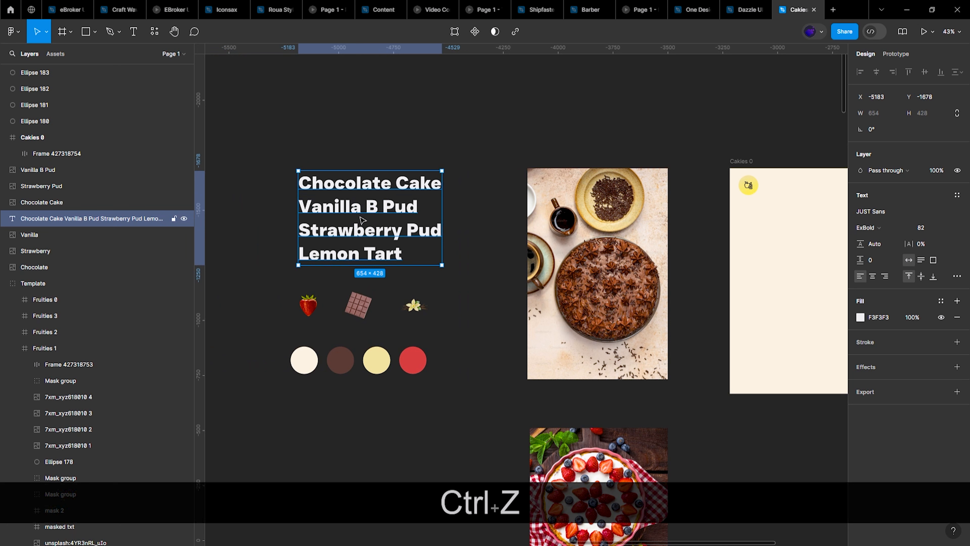
Step: Add a test line "sdwdjwdj" below Lemon Tart in the cake names text and remove it again
double_click(387, 187)
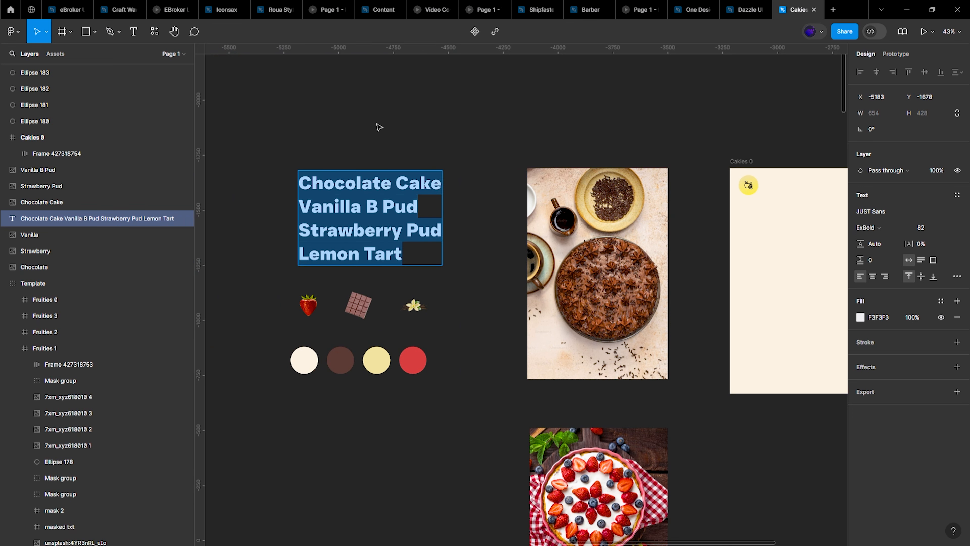
key("Right")
key("ctrl")
key("Return")
type("sdwdjwdj")
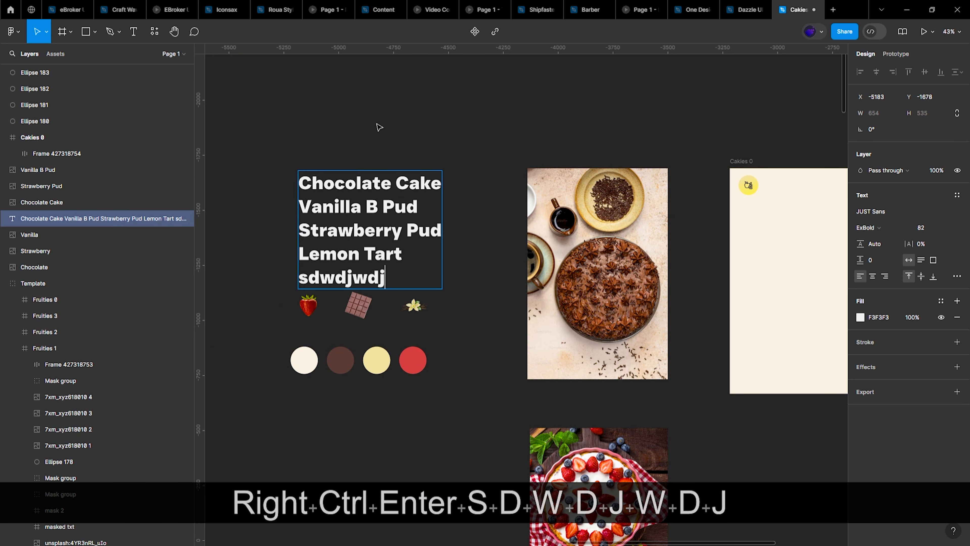
key("ctrl+z")
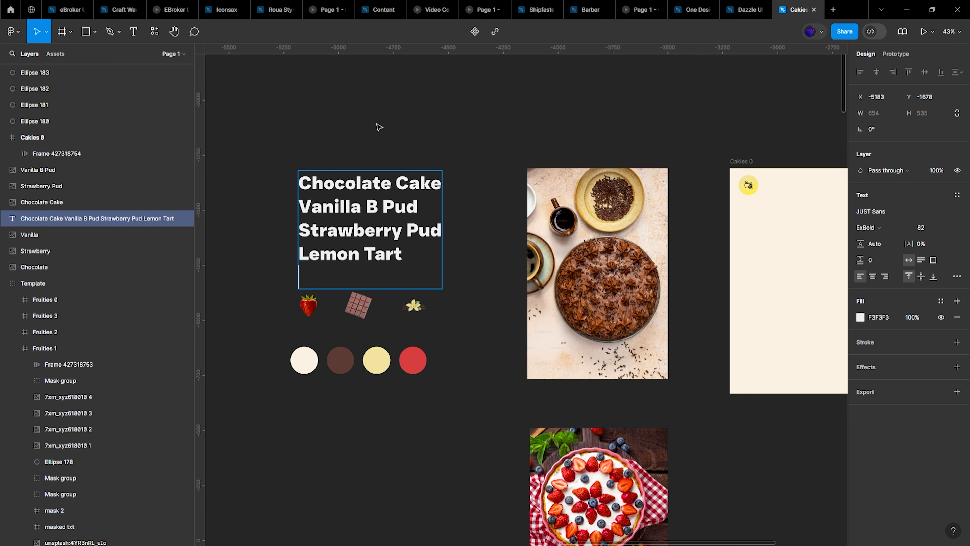
key("BackSpace")
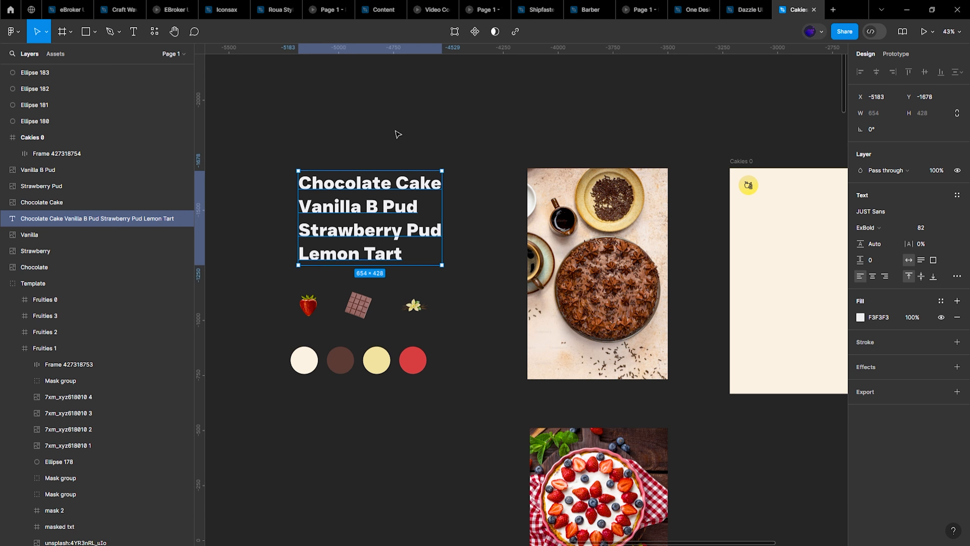
scroll(393, 194, "up", 2)
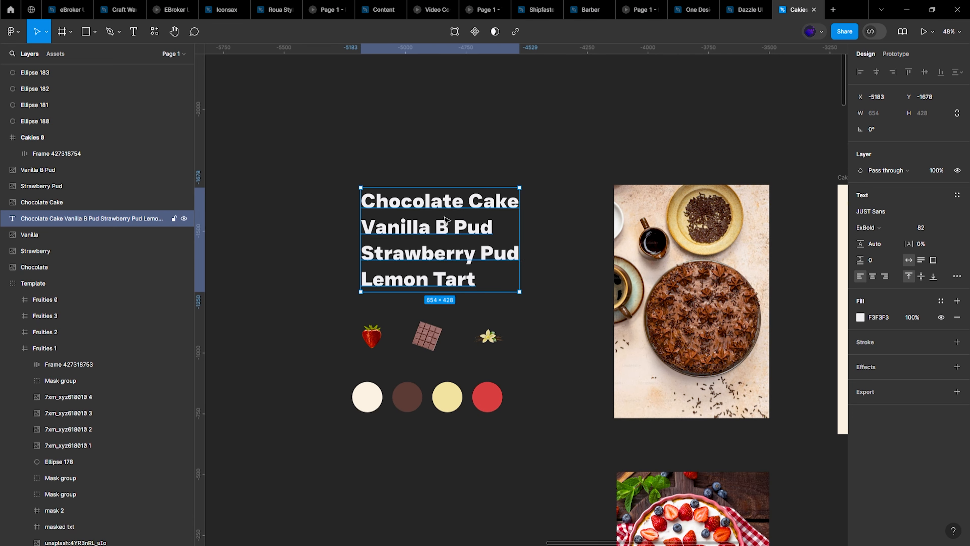
Step: Draw a 654 × 120 rectangle over the Chocolate Cake line and mask it with the cake names text
key("r")
scroll(444, 219, "up", 6)
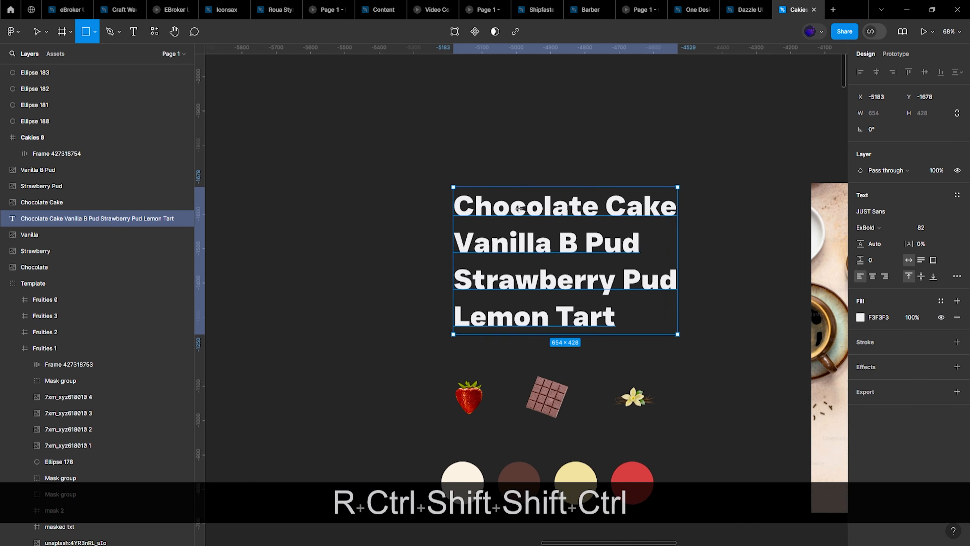
left_click_drag(418, 175, 763, 239)
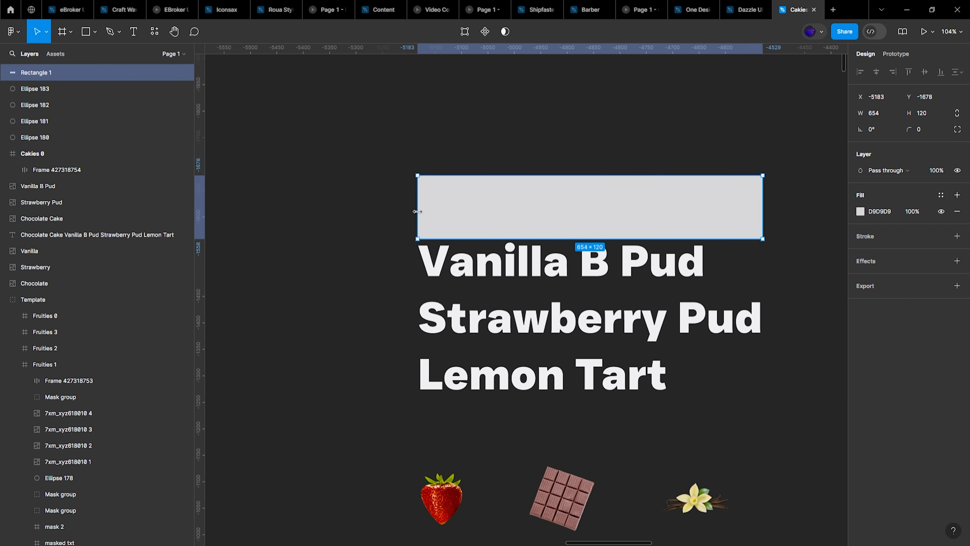
left_click(515, 250, "shift")
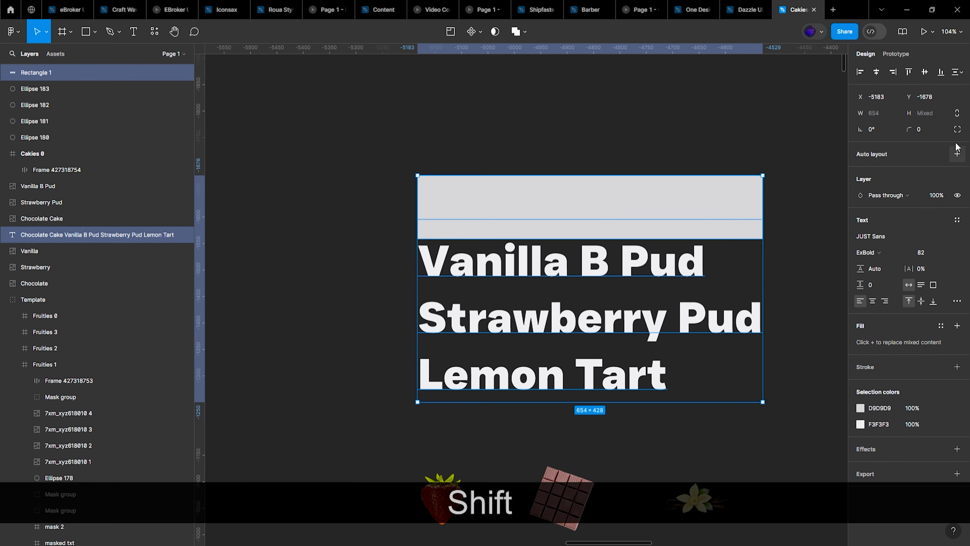
left_click(498, 36)
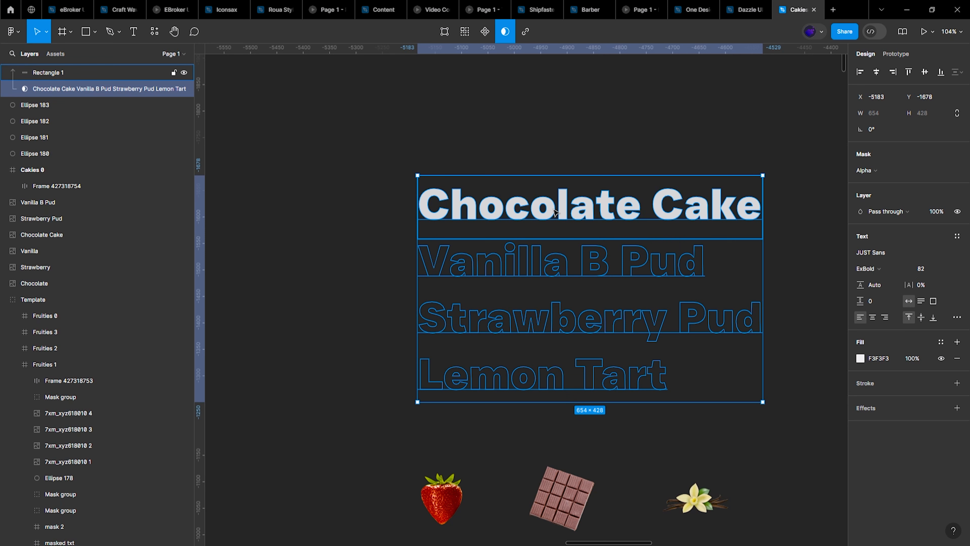
Step: Test the mask by shifting the rectangle down to the Vanilla B Pud and Strawberry Pud lines, and undo the shifts
left_click(523, 208)
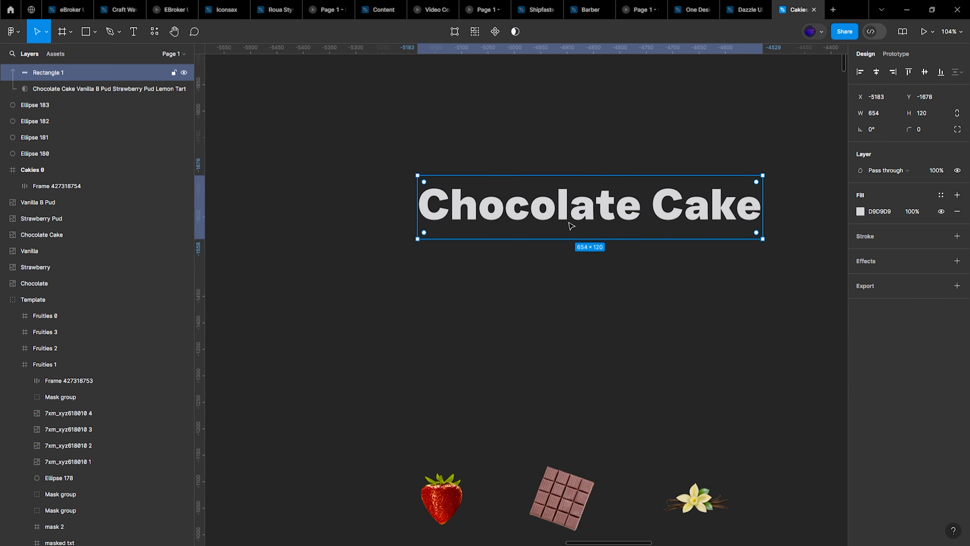
key("shift+Down")
key("shift+Down")
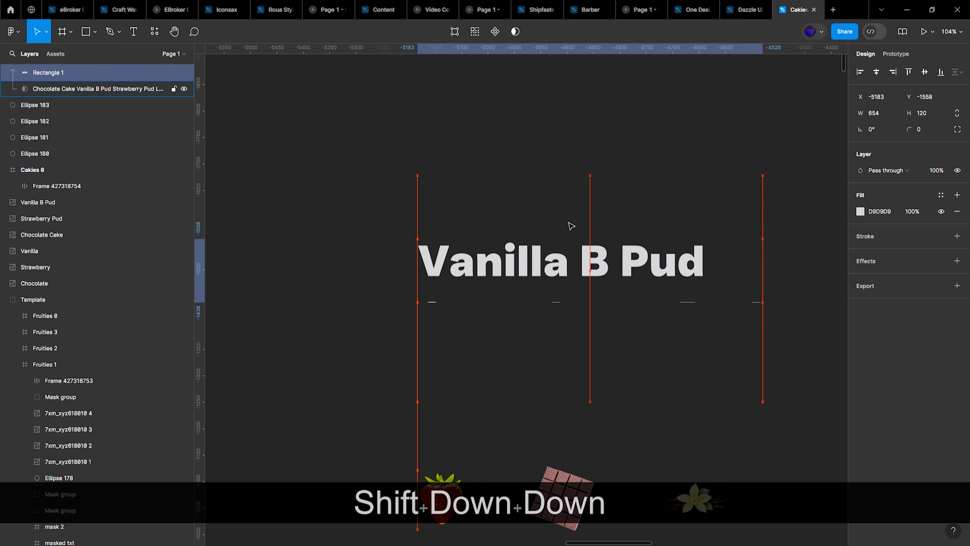
key("shift+Down")
key("shift+Down")
key("shift+Down")
key("shift+Down")
key("shift+Down")
key("shift+Down")
key("shift+Down")
key("shift+Down")
key("shift+Down")
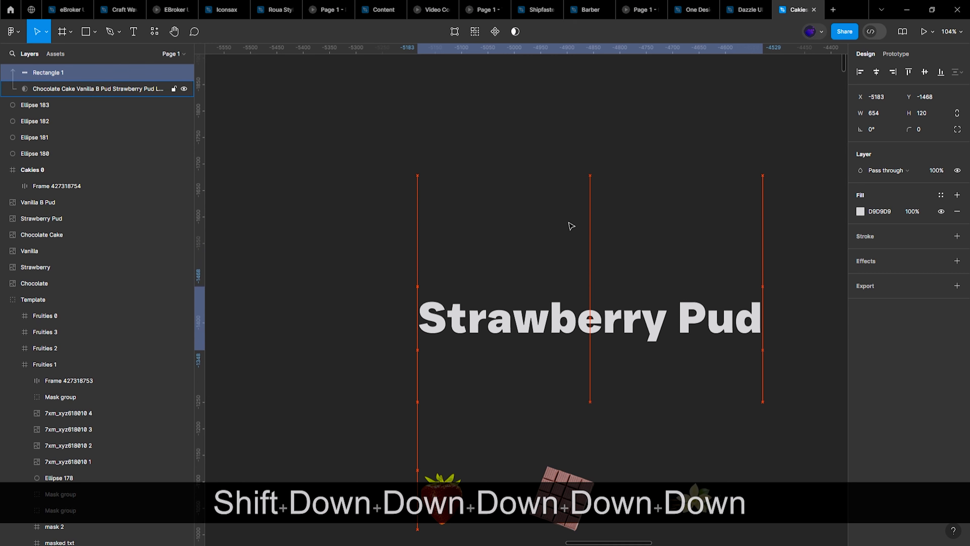
key("ctrl+z")
key("ctrl+z")
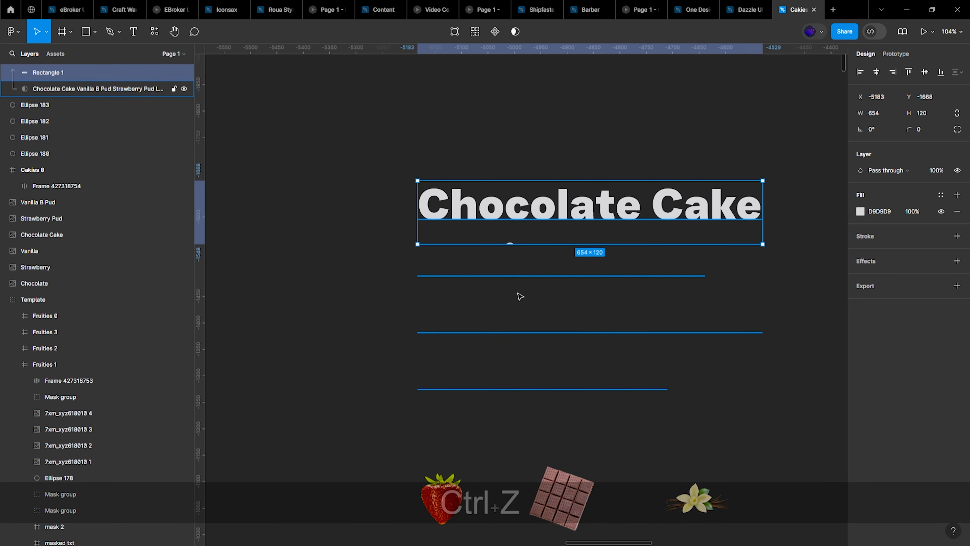
key("ctrl+z")
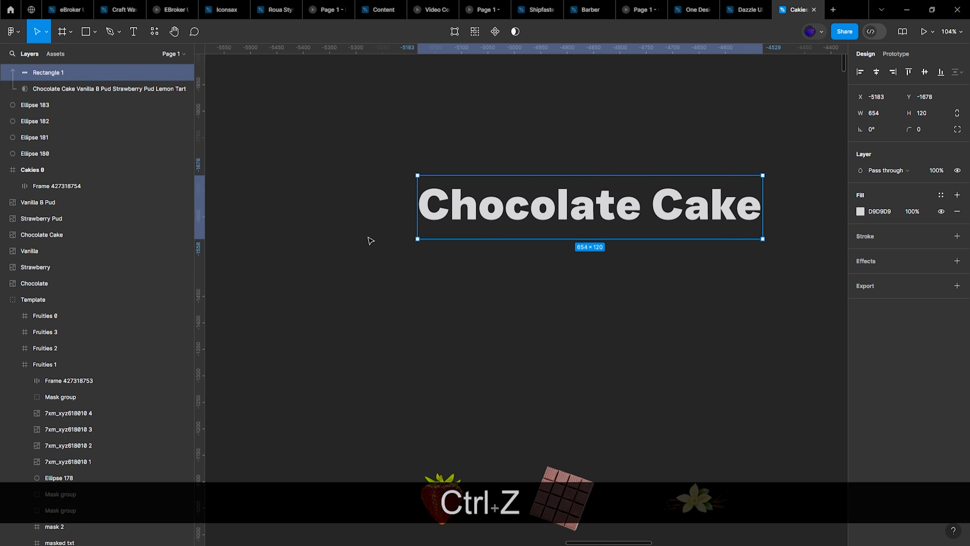
Step: Fill the masked rectangle with the brown 4E342E sampled from the second palette circle
left_click(861, 211)
scroll(602, 275, "down", 6)
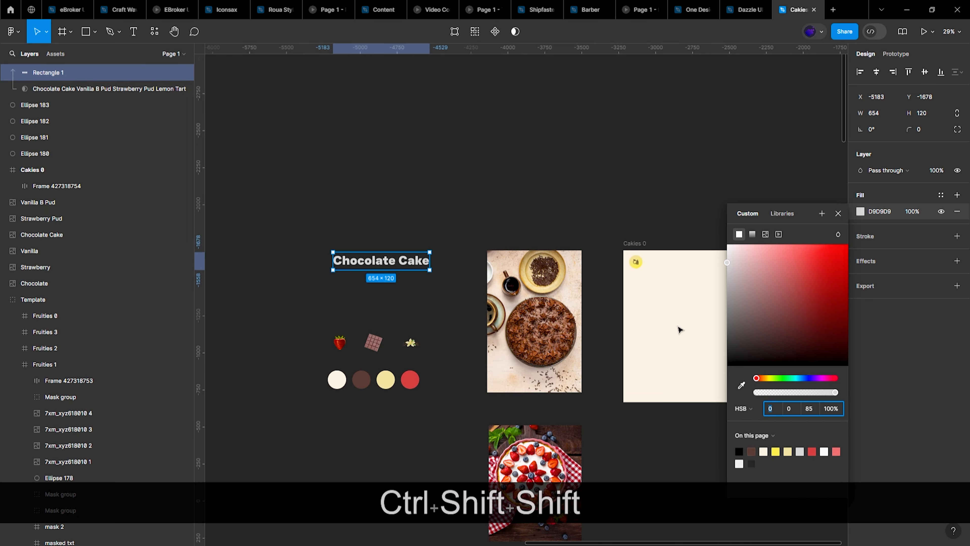
scroll(679, 329, "right", 1)
left_click(741, 385)
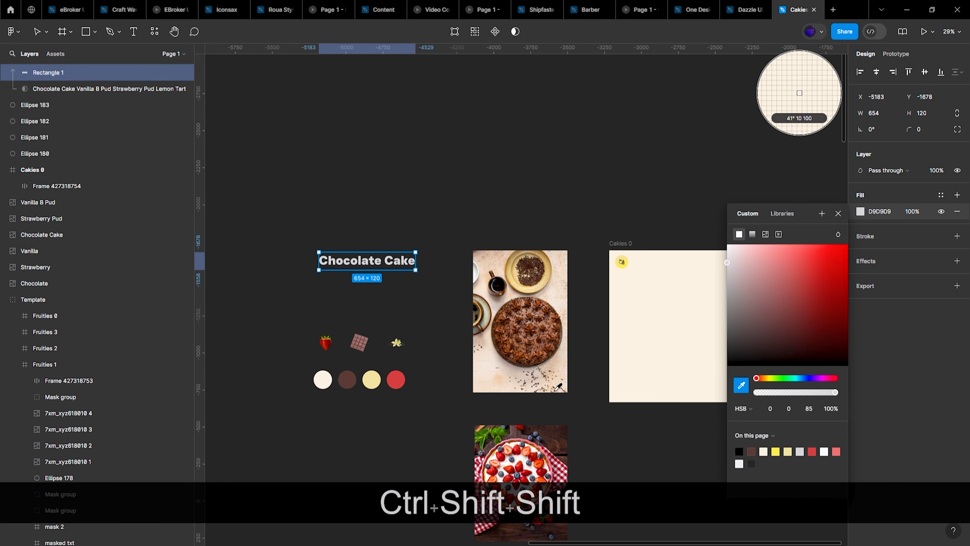
left_click(347, 379)
left_click(358, 221)
scroll(85, 92, "up", 1)
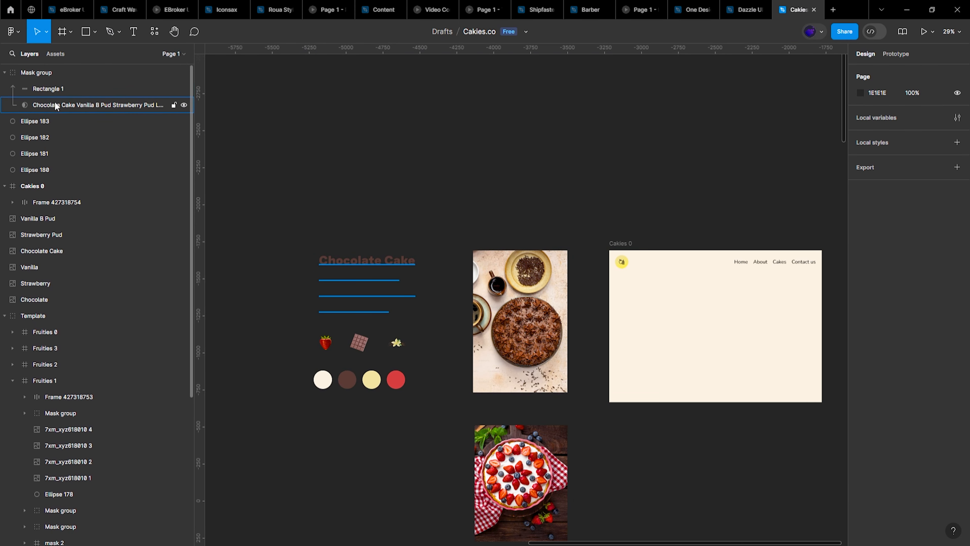
Step: Rename the mask group holding the rectangle and the cake names text as Main Heading
left_click(56, 70)
double_click(59, 76)
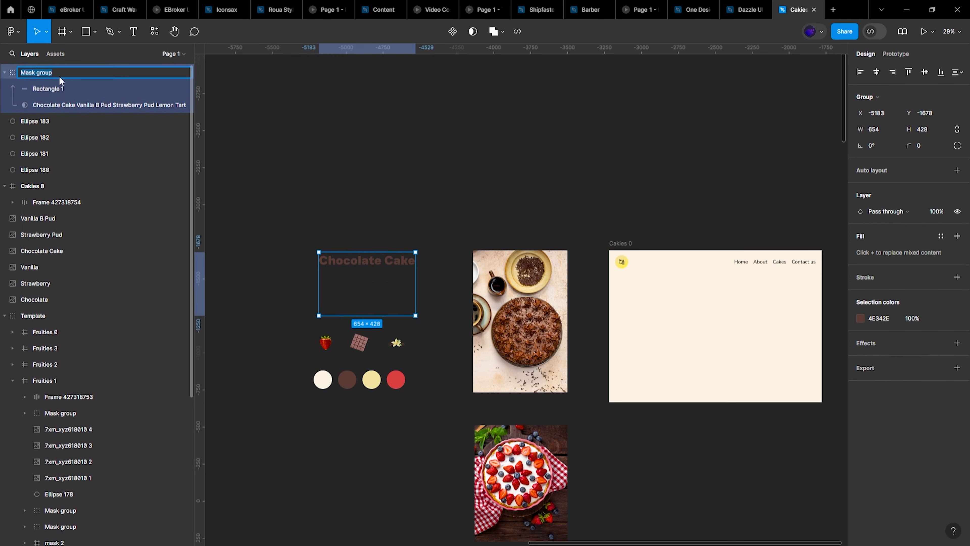
key("BackSpace")
type("Main Heading")
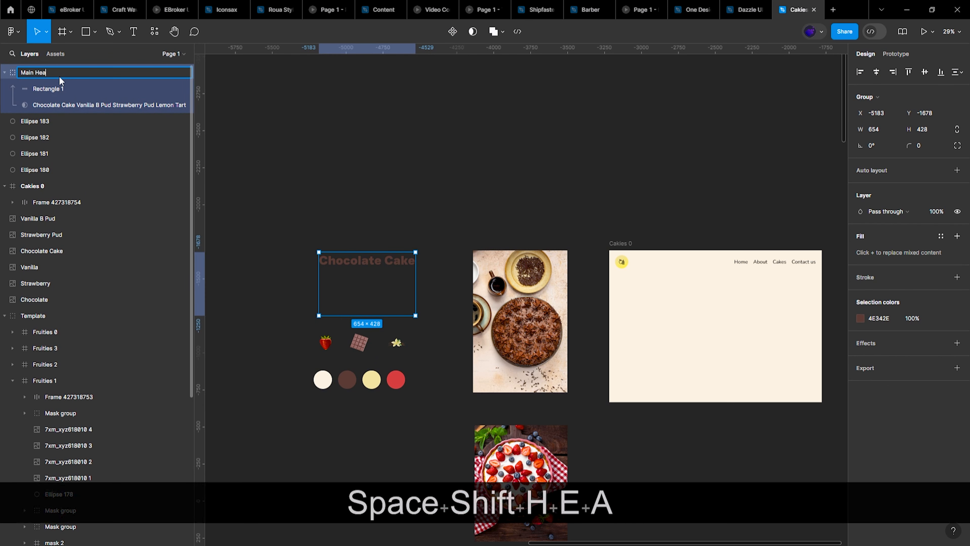
key("Return")
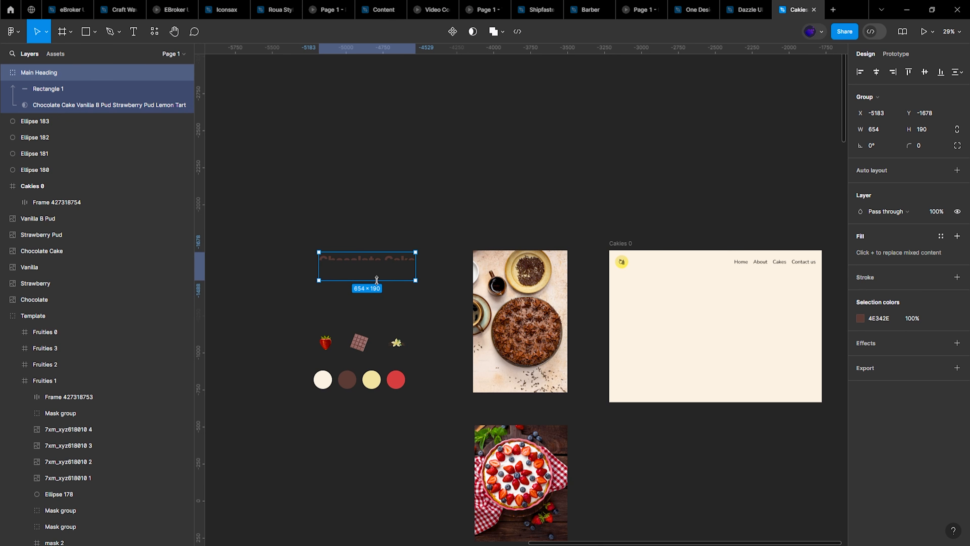
Step: Undo the mask group's resize, convert the group to a frame and constrain the cake names text to its top
key("ctrl+z")
scroll(417, 269, "up", 5)
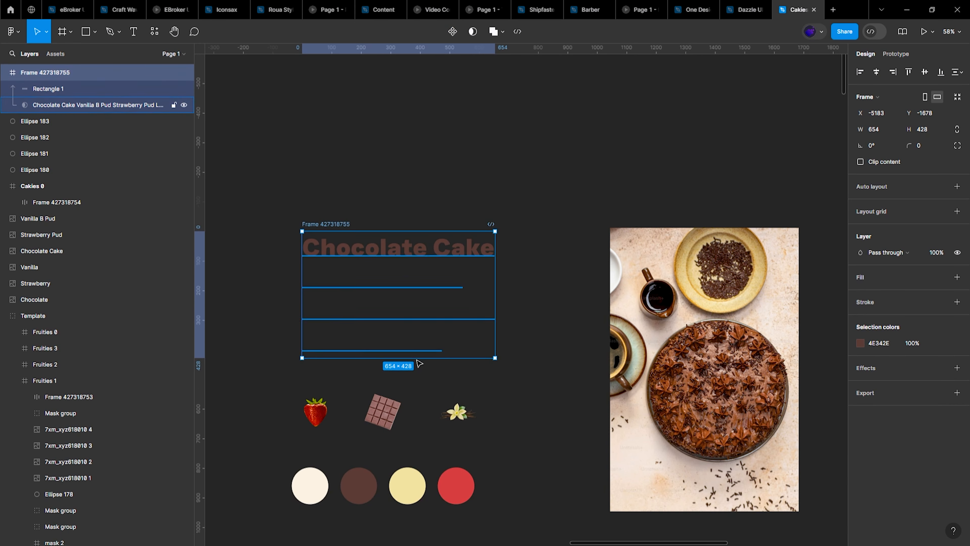
key("ctrl+z")
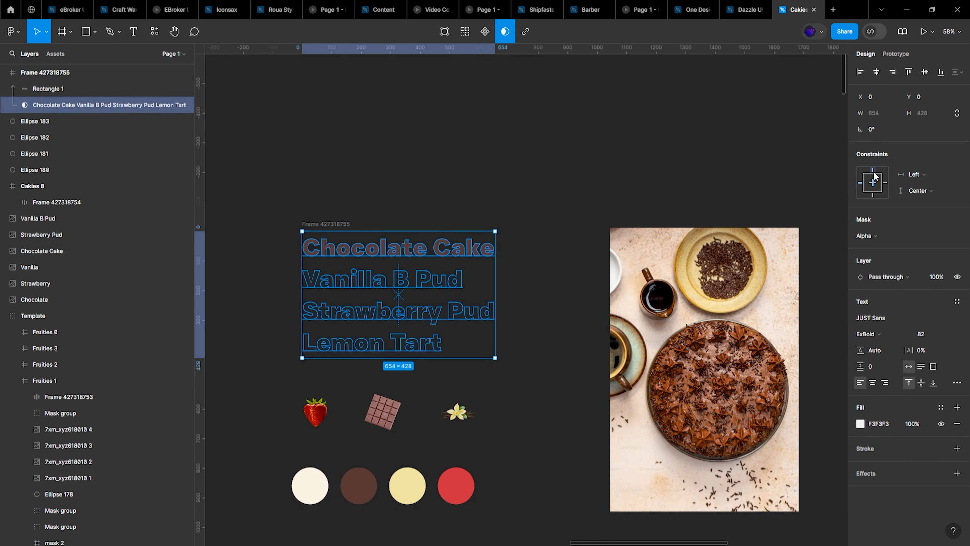
Step: Reduce the heading frame's height to 120 so that it encloses only the Chocolate Cake line
left_click(337, 225)
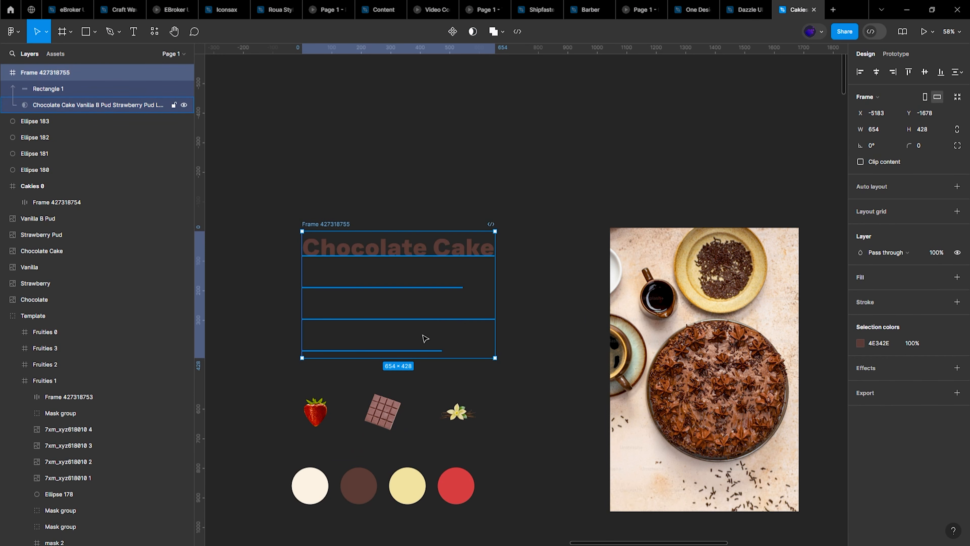
left_click_drag(435, 354, 426, 271)
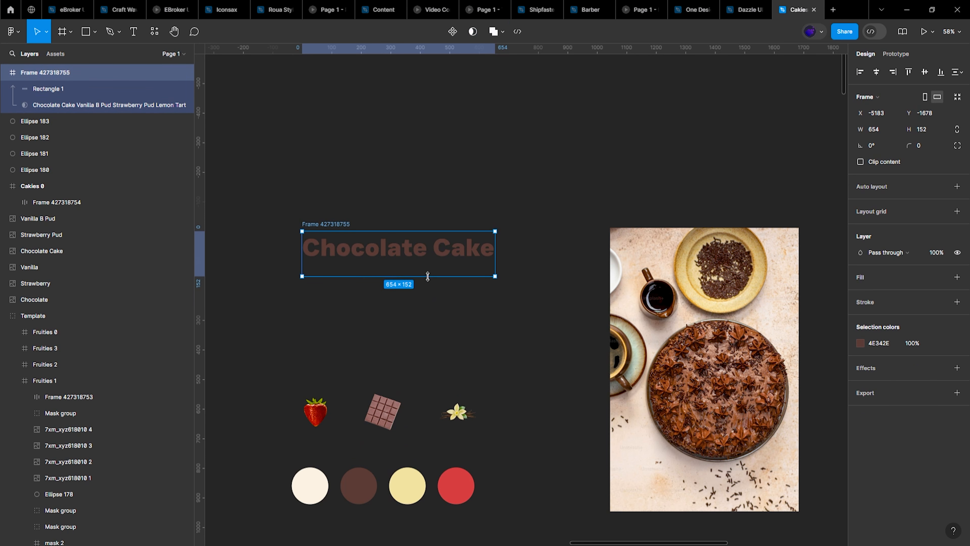
left_click(360, 306)
Step: Rename the frame around the Chocolate Cake text as Main Heading
scroll(333, 296, "down", 3, "ctrl")
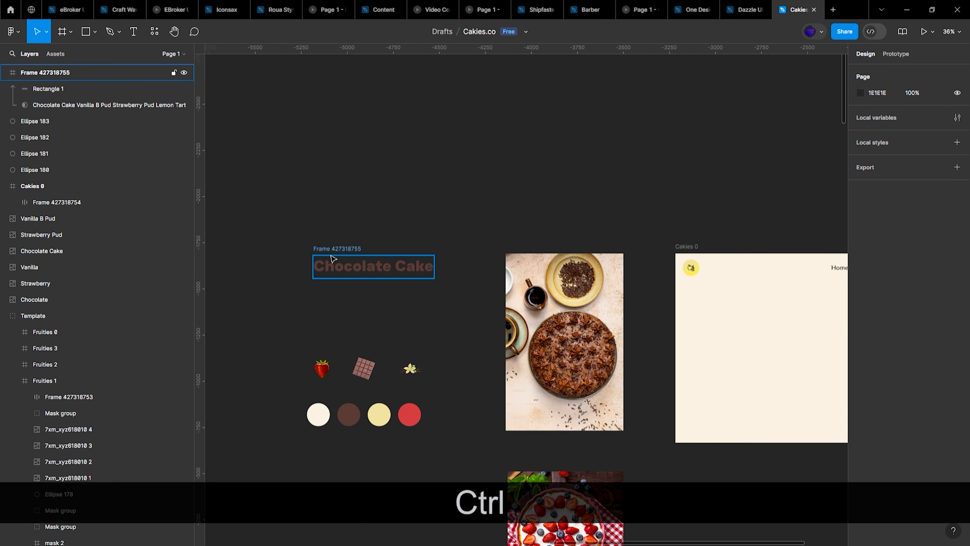
double_click(333, 249)
type("Main")
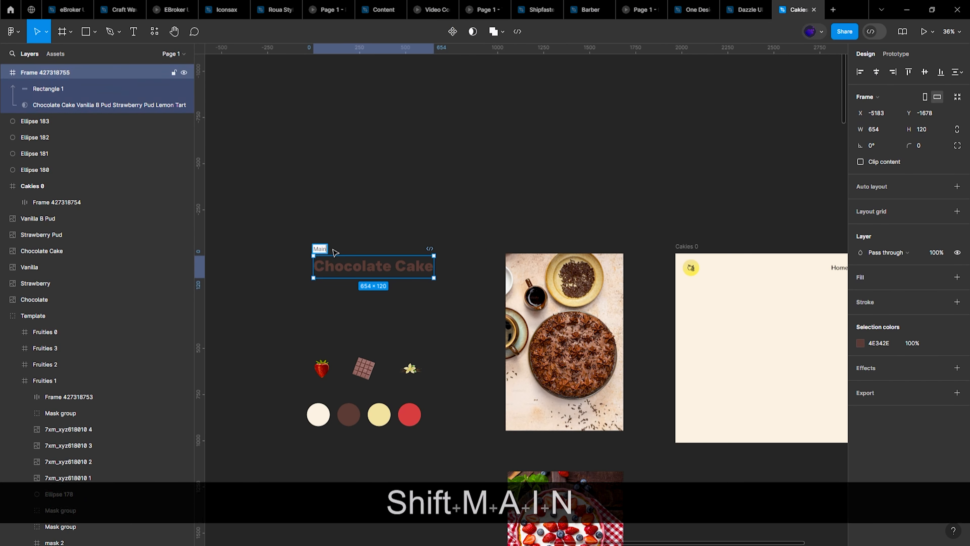
type(" Heading")
key("Return")
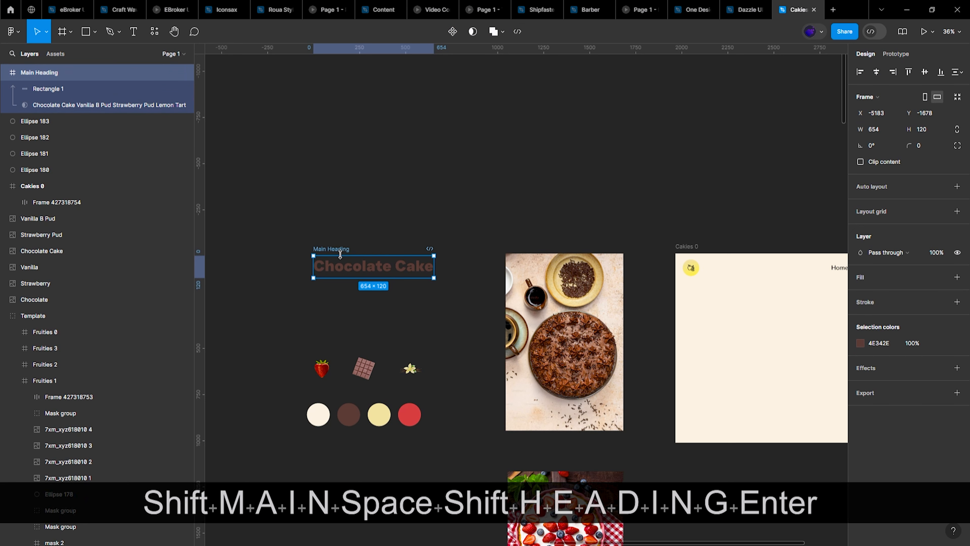
Step: Move the Main Heading frame into the Cakies 0 frame, below the logo
left_click_drag(340, 254, 713, 317)
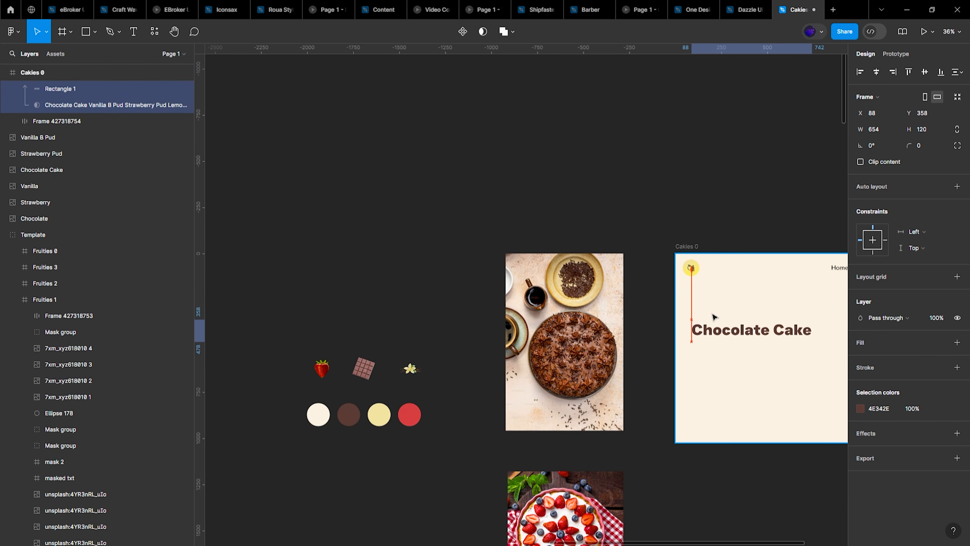
scroll(574, 341, "right", 5)
scroll(574, 341, "up", 3)
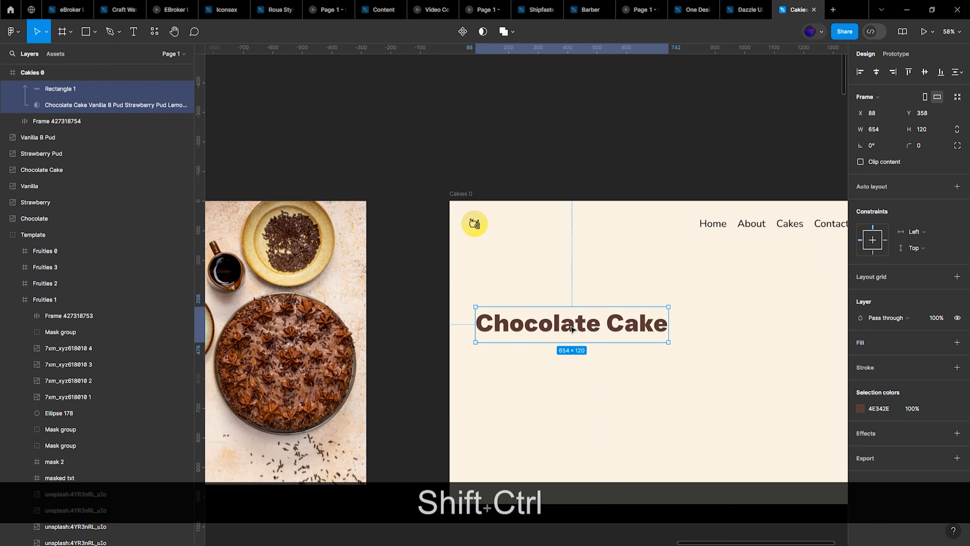
Step: Position the Main Heading at X 40, Y 303 in the Cakies 0 frame, in line with the logo's left edge
left_click_drag(571, 328, 565, 313)
key("alt+shift+Left")
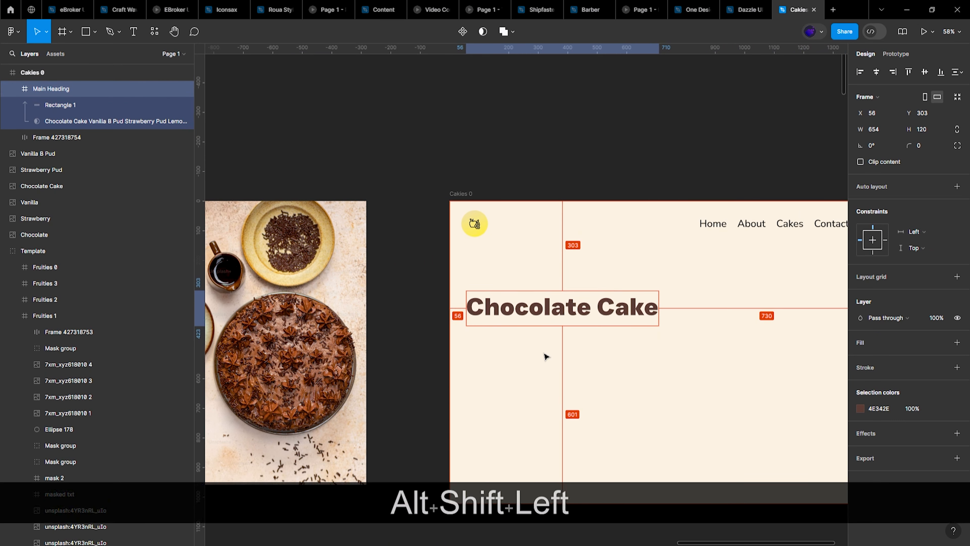
key("alt+shift+Left")
key("alt+shift+Left")
key("alt+Right")
key("alt+Right")
key("alt+Right")
key("alt+Right")
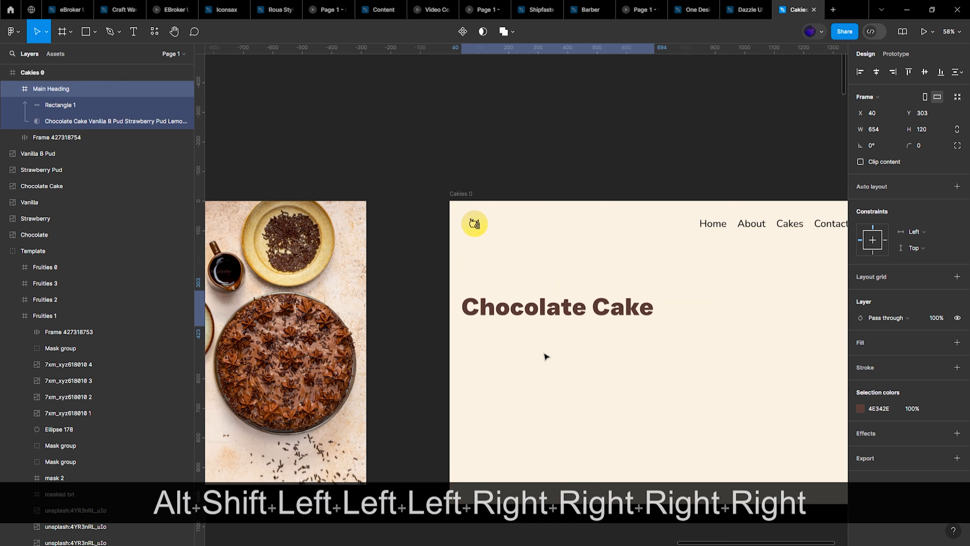
Step: Add a placeholder paragraph starting "Ac odio malesuada" in black Nunito Medium 24 below the heading, and set the heading in Nunito
scroll(546, 356, "down", 2)
scroll(492, 390, "right", 1)
scroll(491, 390, "right", 1)
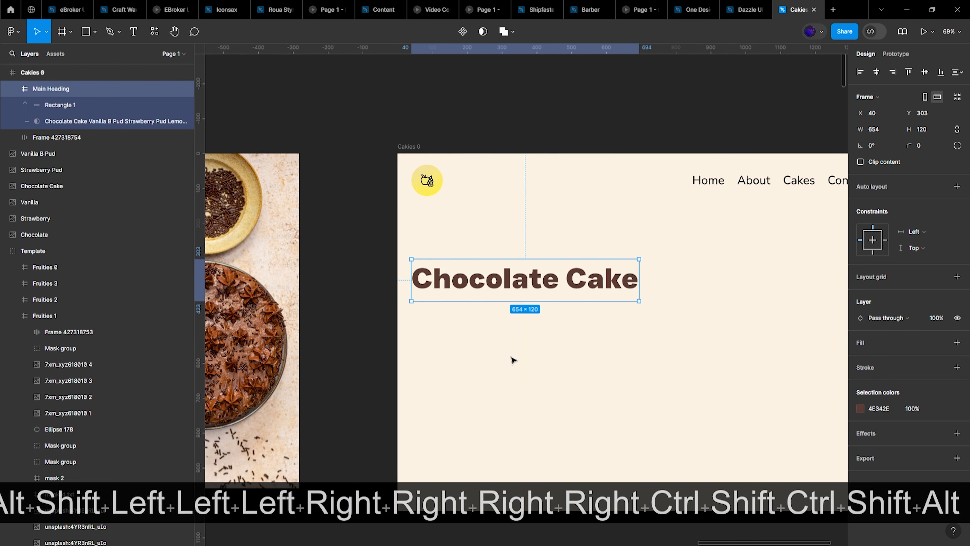
scroll(513, 364, "up", 2)
scroll(552, 329, "down", 3)
scroll(553, 329, "up", 3)
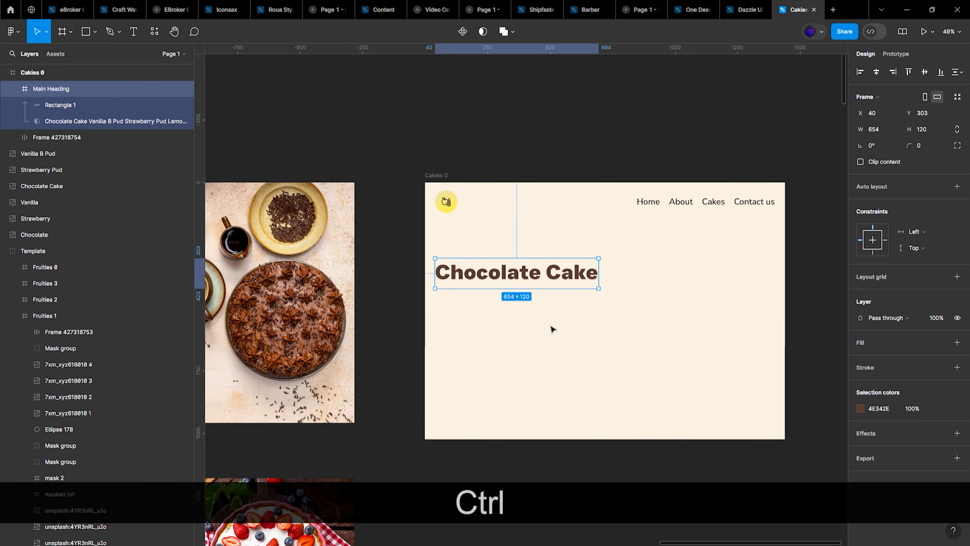
key("r")
left_click_drag(436, 297, 599, 346)
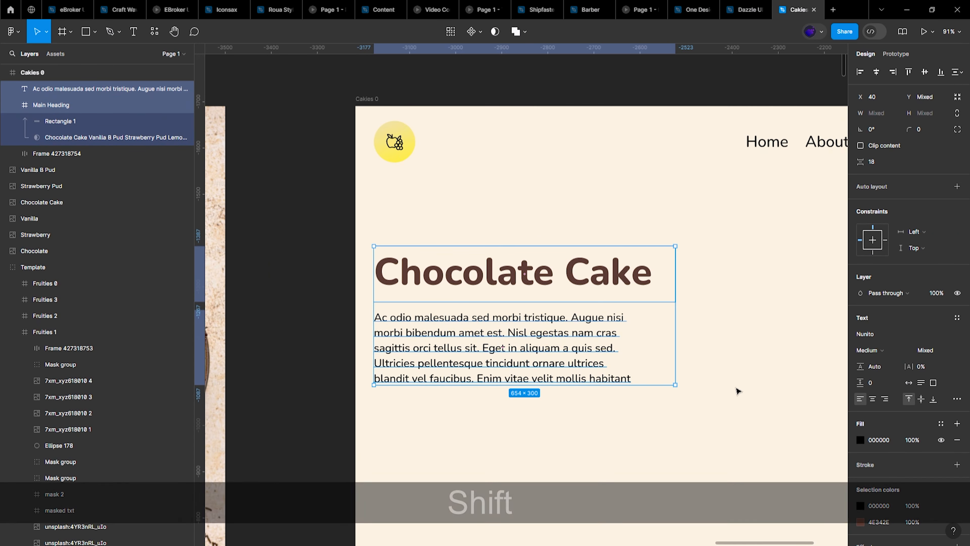
left_click(518, 404)
left_click(512, 361)
left_click(501, 282, "shift")
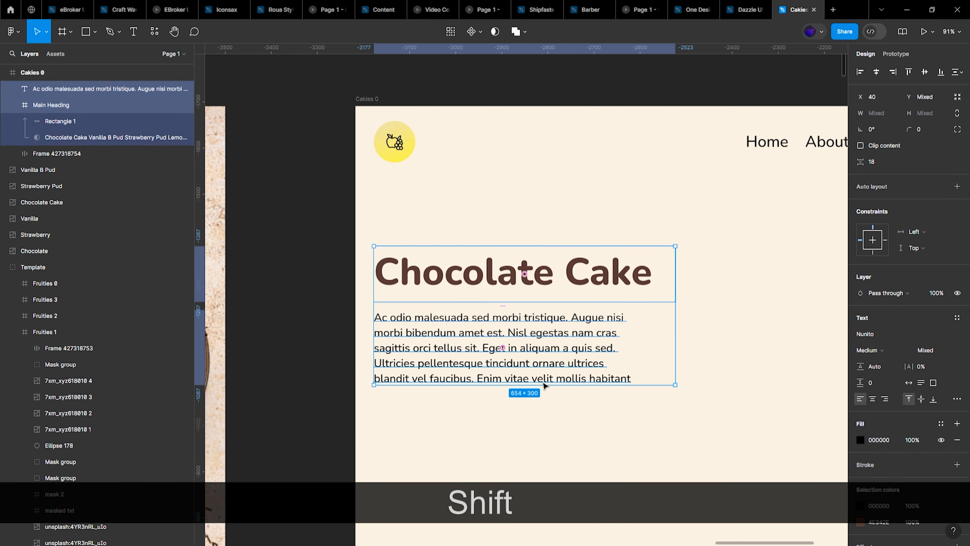
left_click(572, 404)
scroll(570, 401, "down", 3)
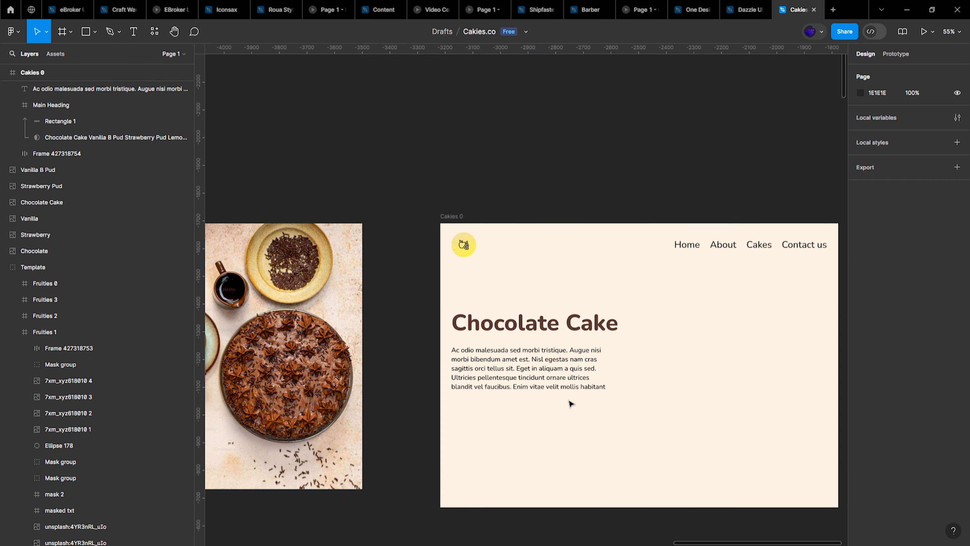
Step: Rename the placeholder paragraph's layer below the Chocolate Cake heading as p
left_click(530, 365)
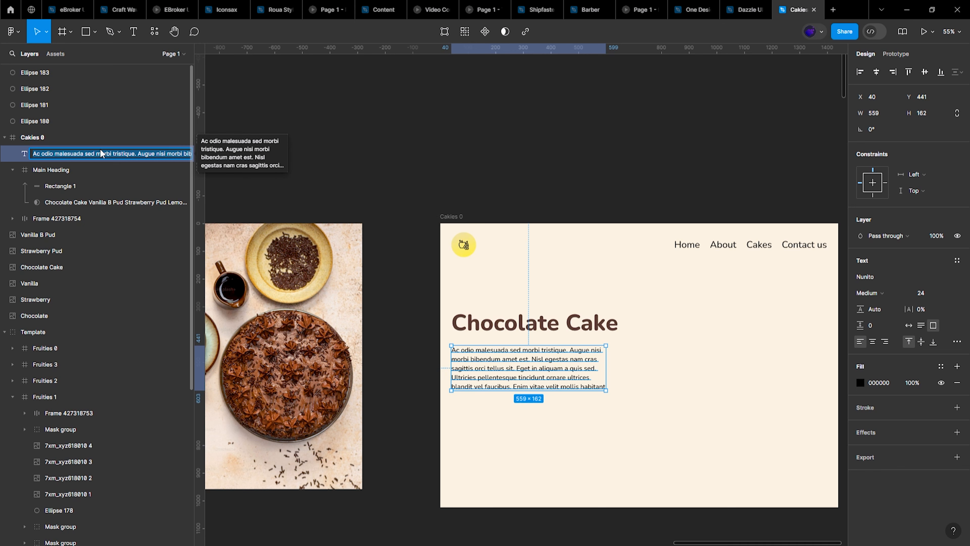
type("p")
key("Return")
left_click(630, 385)
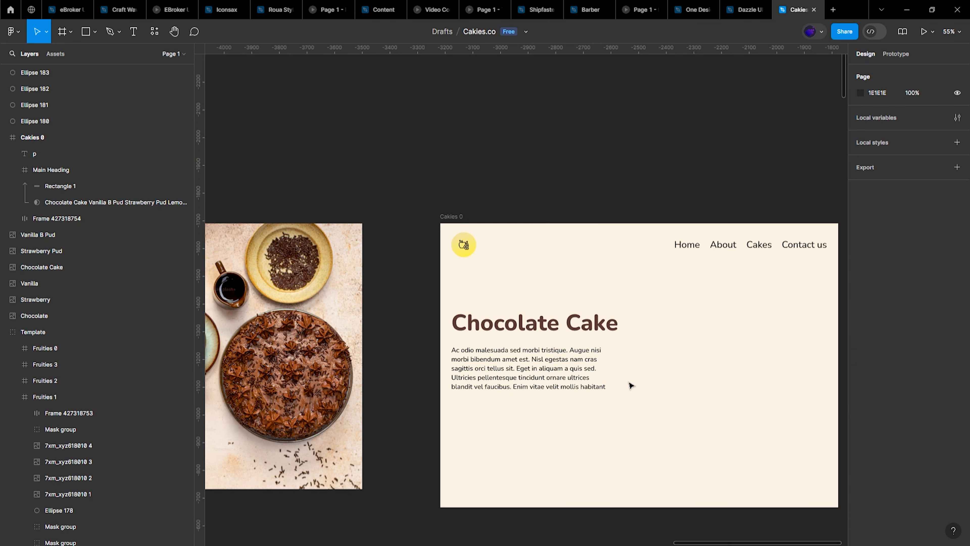
Step: Place the chocolate bar image and three copies in the Cakies 0 frame, rotated differently, one near each corner
scroll(541, 396, "right", 3)
scroll(584, 340, "down", 5)
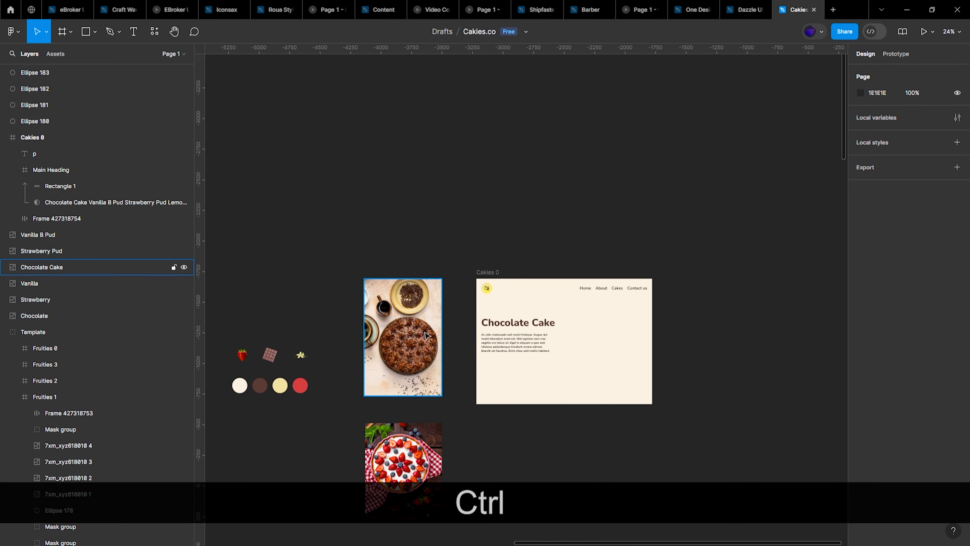
left_click(426, 335)
scroll(393, 357, "down", 2)
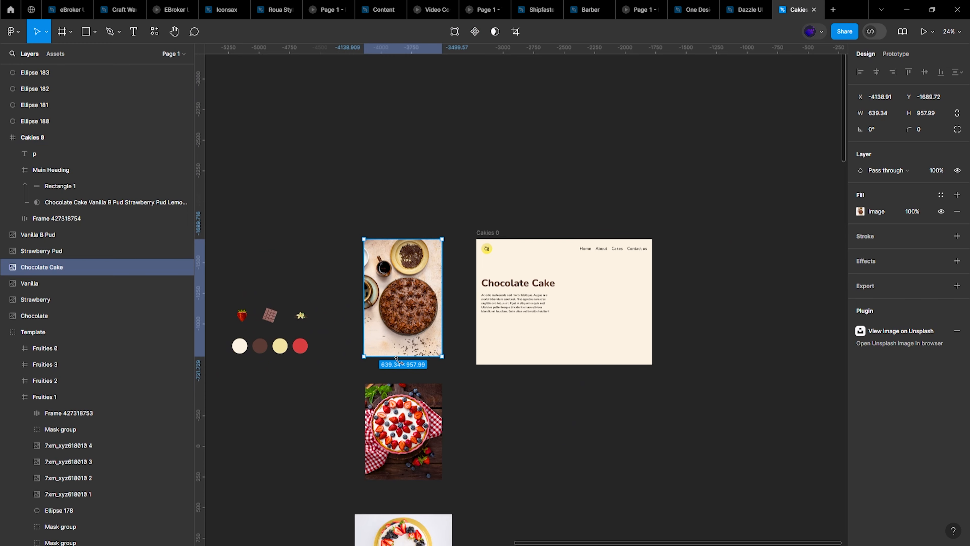
left_click_drag(270, 317, 626, 272)
Step: Draw a circle about 518 px across over the round cake in the Chocolate Cake photo
scroll(581, 288, "up", 4)
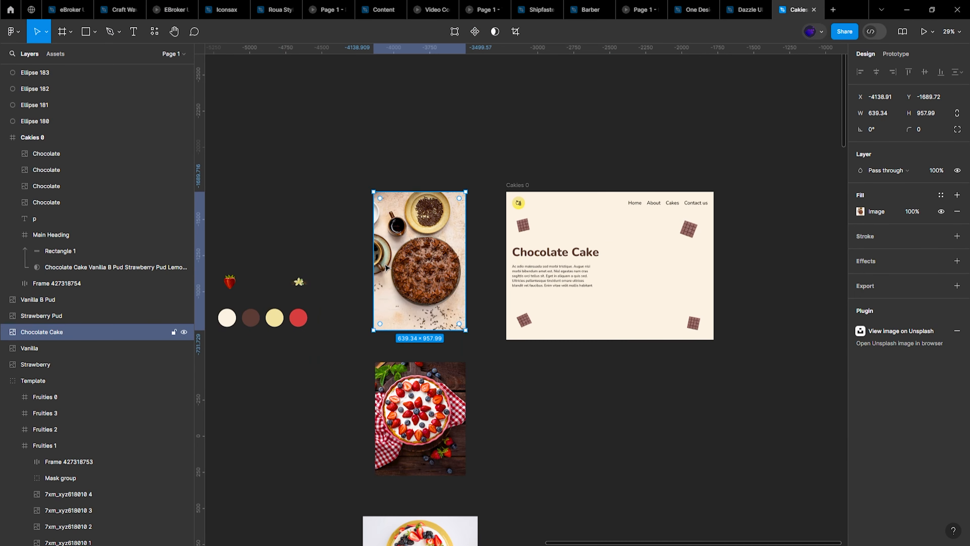
scroll(426, 260, "up", 4)
scroll(426, 260, "up", 3)
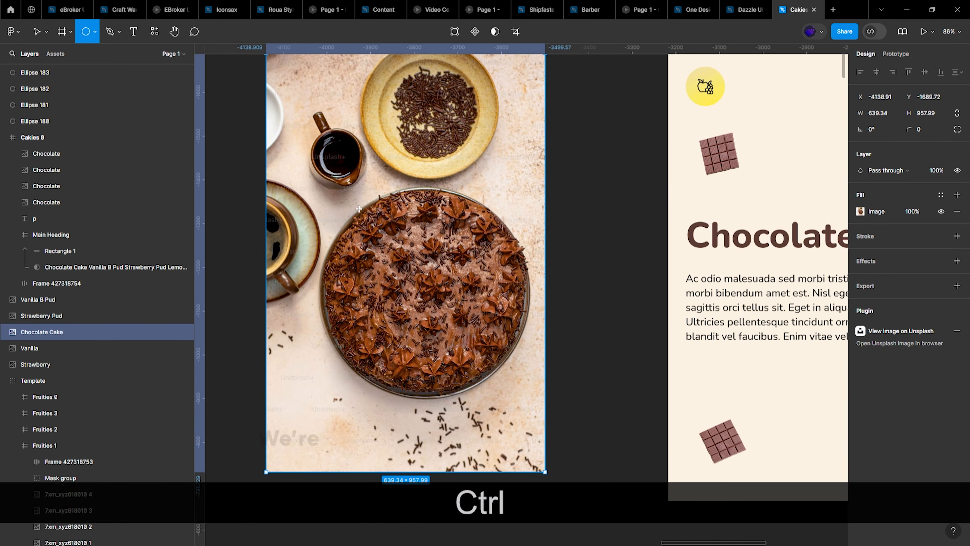
left_click_drag(351, 197, 577, 423)
mouse_move(517, 424)
left_mouse_down()
mouse_move(508, 407)
mouse_move(471, 393)
left_mouse_up()
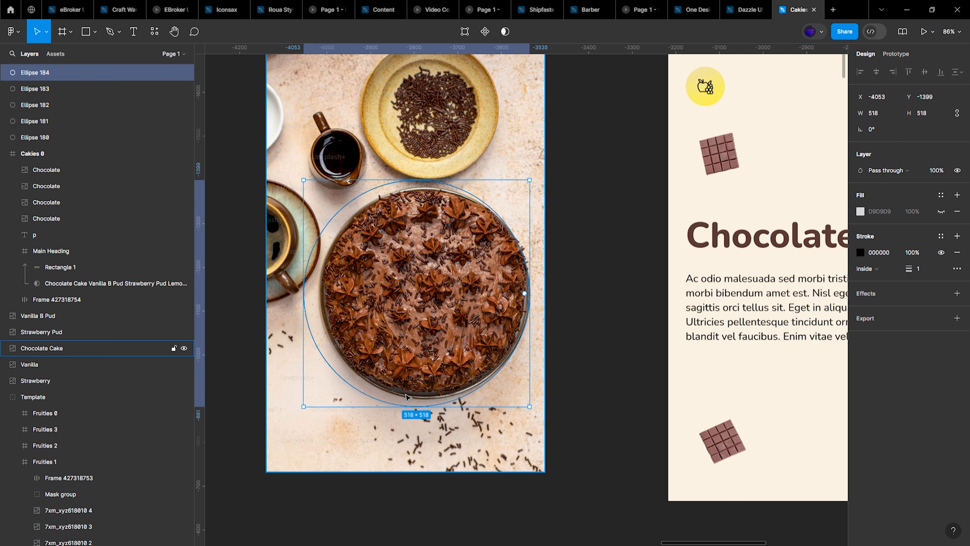
Step: Resize the circle to about 487 × 485 px so its outline follows the chocolate cake's rim
scroll(378, 399, "up", 3)
mouse_move(304, 407)
left_mouse_down()
mouse_move(315, 402)
mouse_move(292, 400)
left_mouse_up()
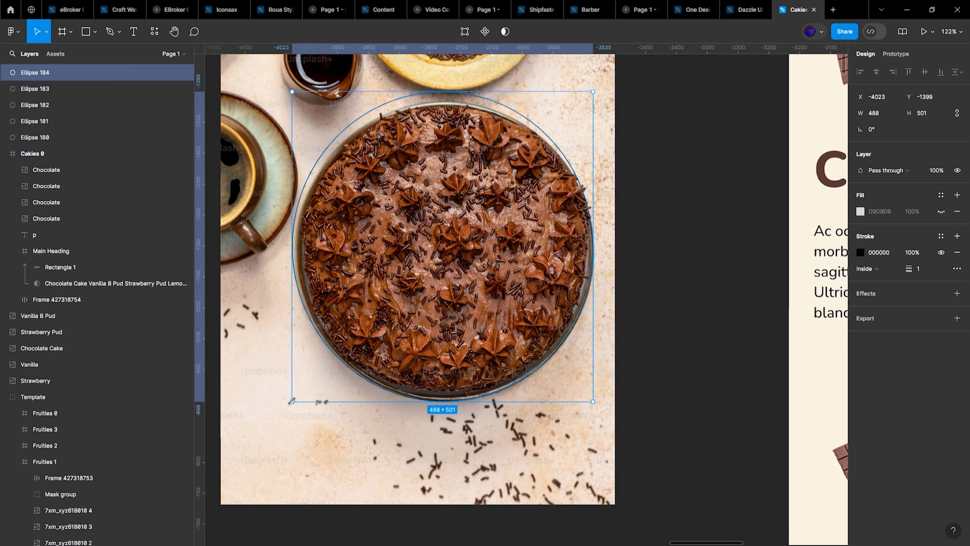
left_click_drag(290, 90, 298, 102)
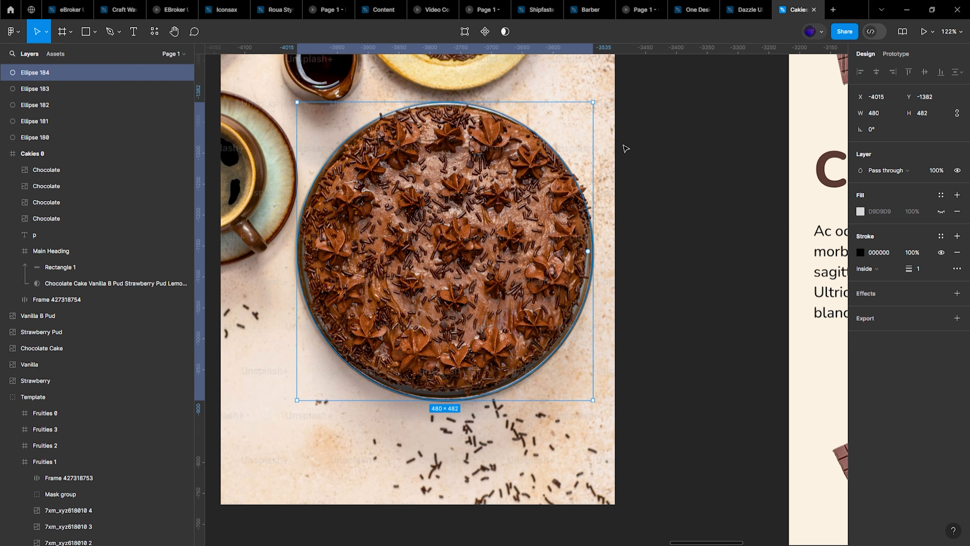
left_click_drag(593, 272, 594, 273)
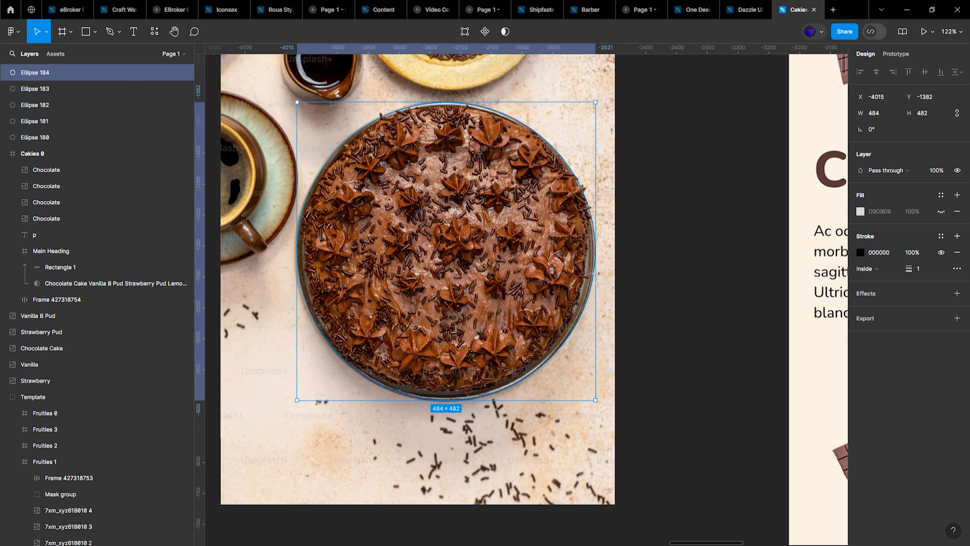
left_click_drag(550, 99, 549, 100)
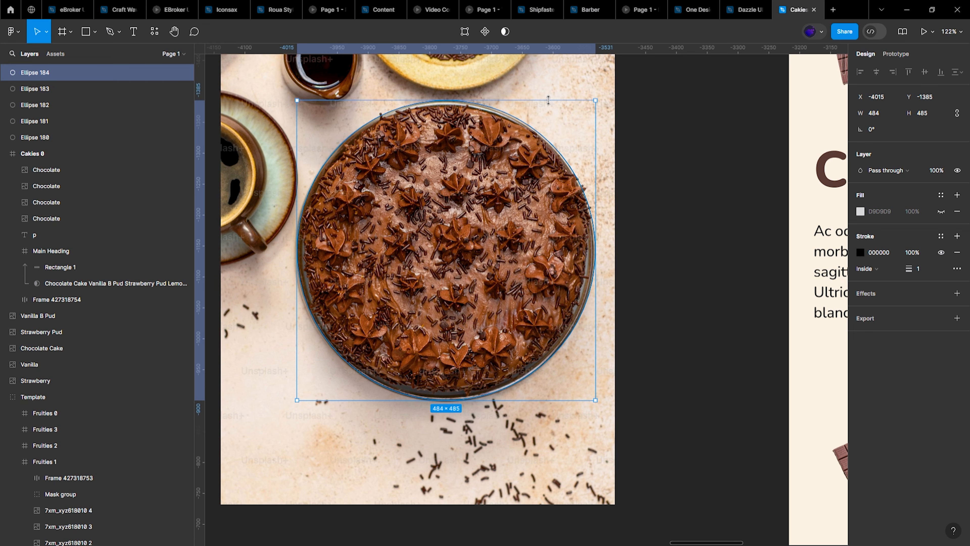
scroll(310, 241, "down", 3)
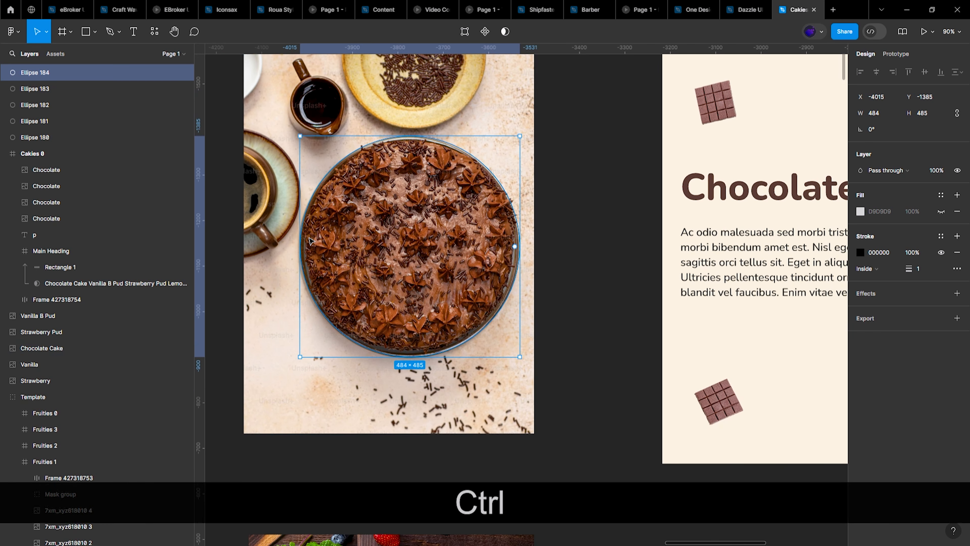
left_click_drag(300, 261, 295, 262)
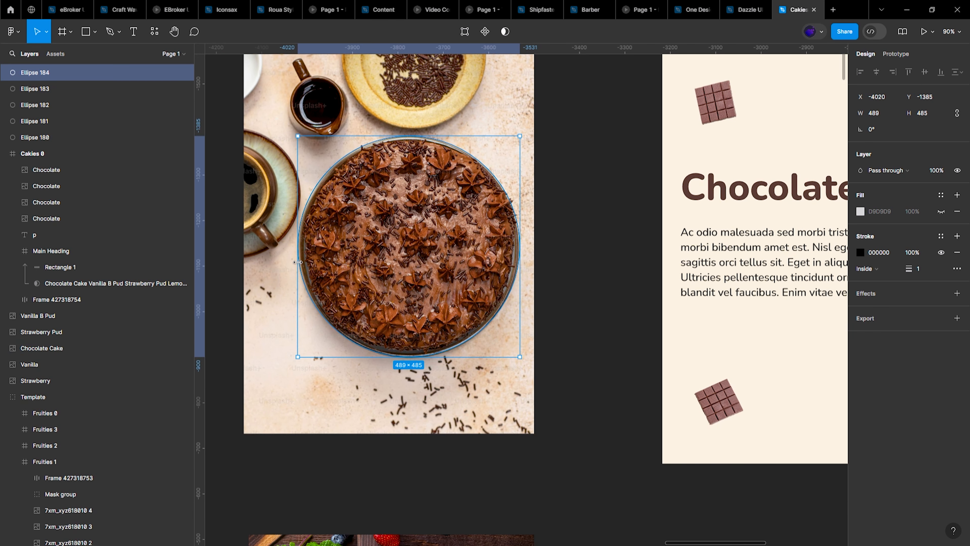
Step: Make the circle's D9D9D9 fill visible and remove its black stroke
scroll(446, 266, "down", 5)
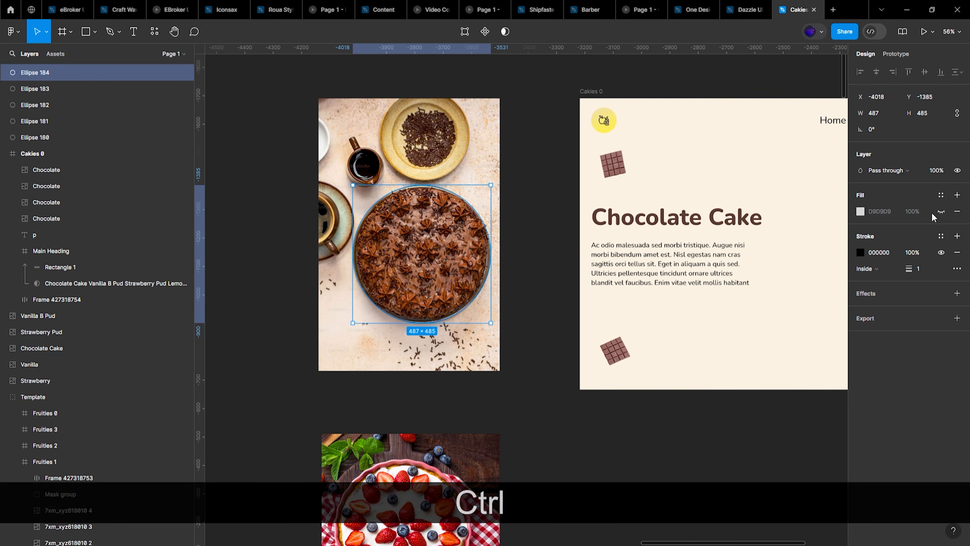
left_click(941, 212)
left_click(956, 253)
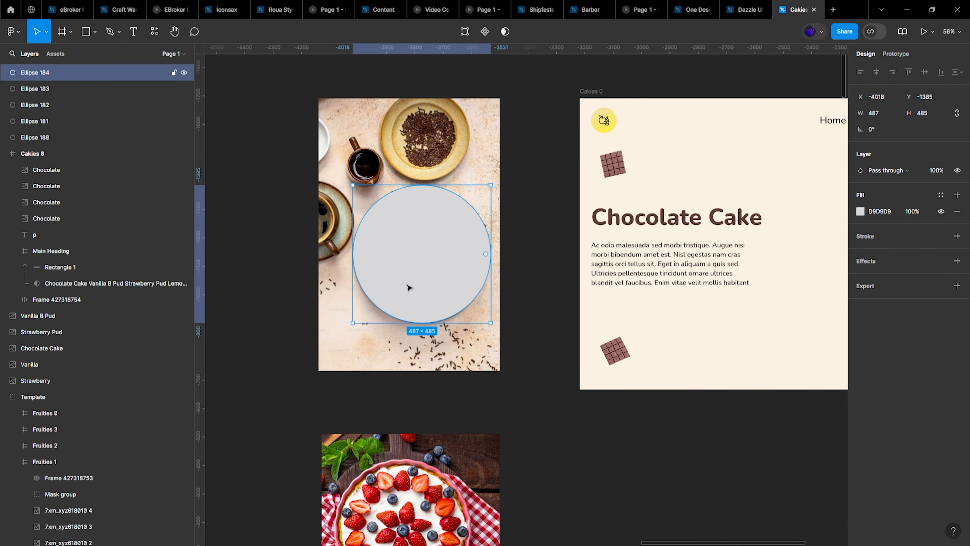
left_click(396, 137, "shift")
left_click(496, 29)
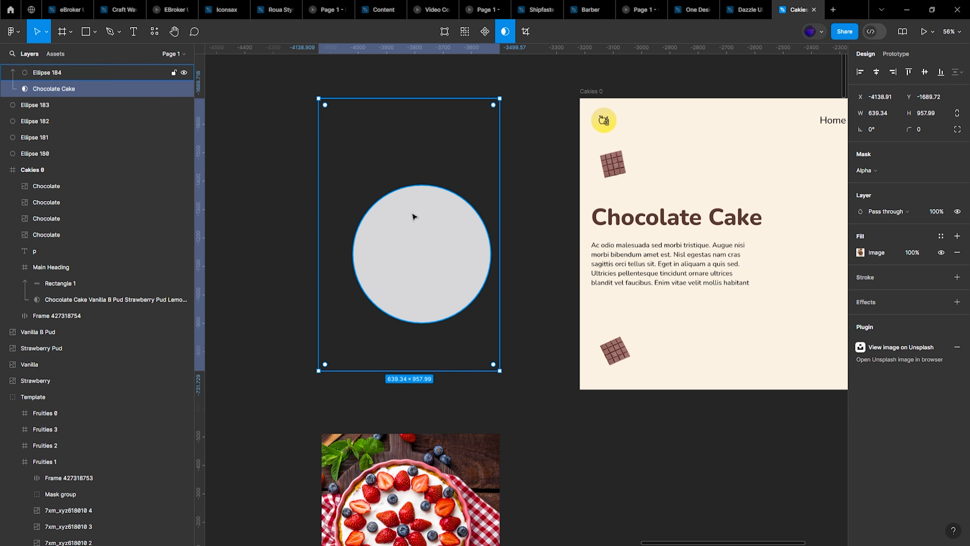
key("ctrl+z")
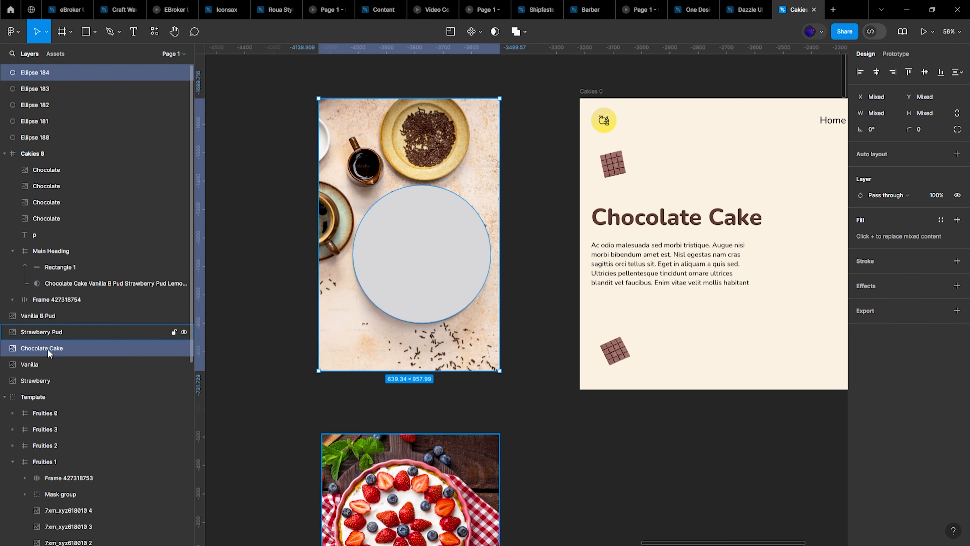
Step: Bring the Chocolate Cake photo in front of the circle and mask the photo with the circle
left_click(59, 349)
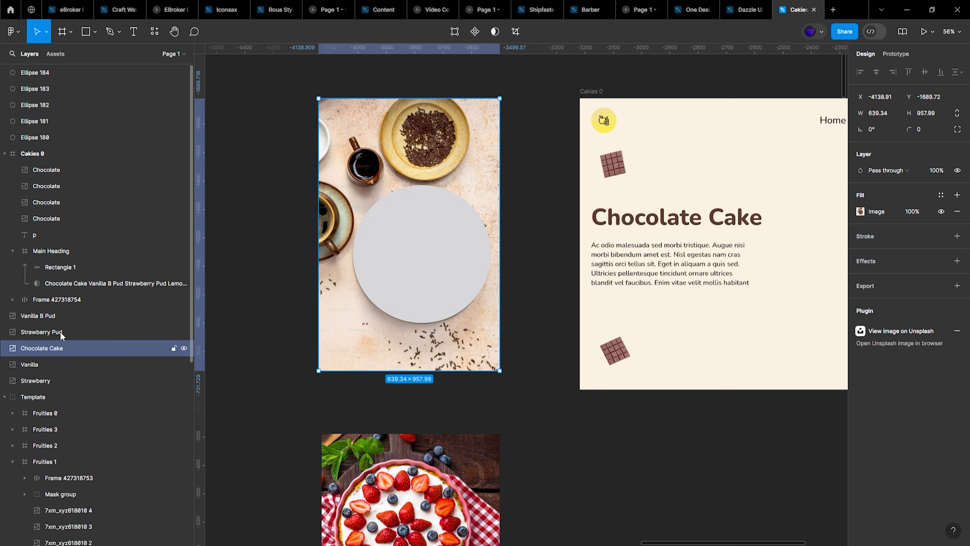
key("]")
left_click(141, 89, "shift")
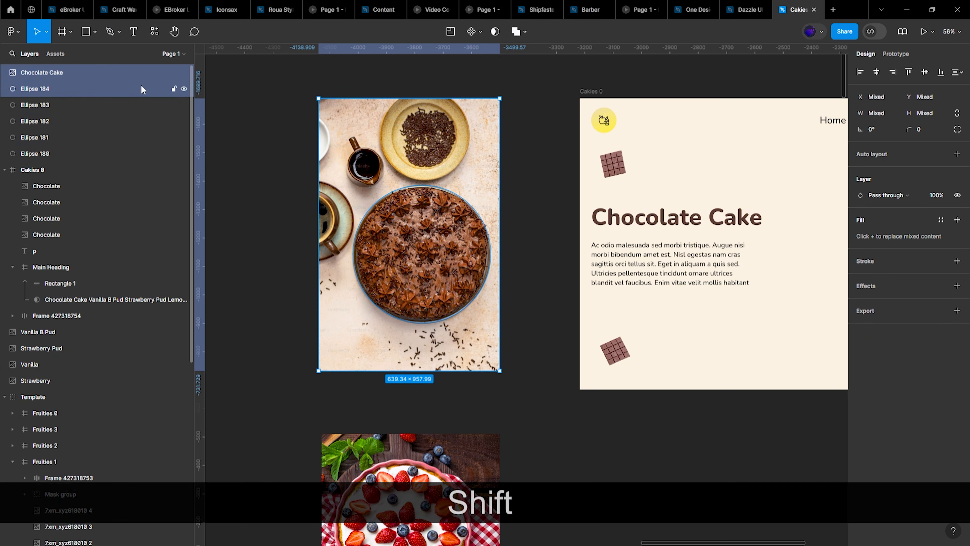
left_click(495, 31)
left_click(514, 248)
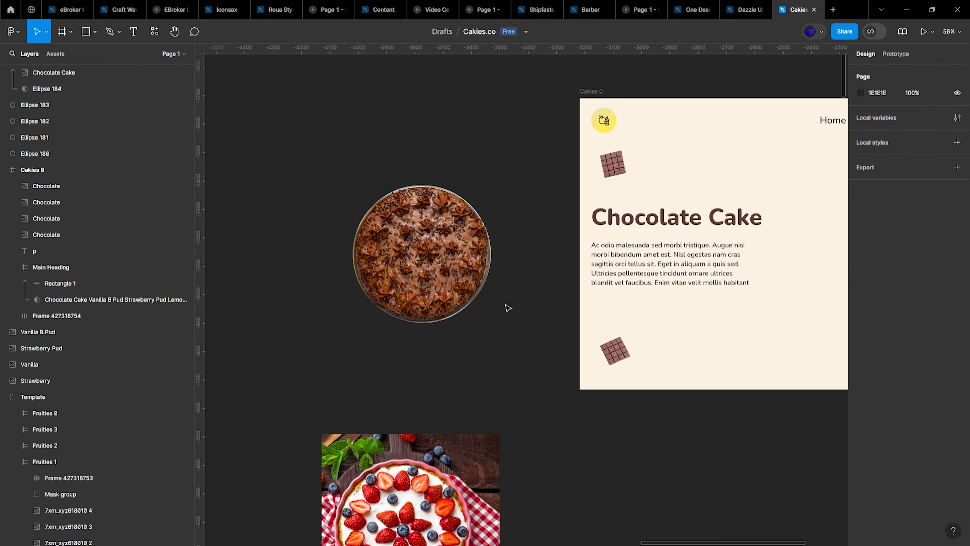
Step: Rename the new mask group as Chocolate Cake
scroll(495, 364, "down", 3)
left_click(451, 292)
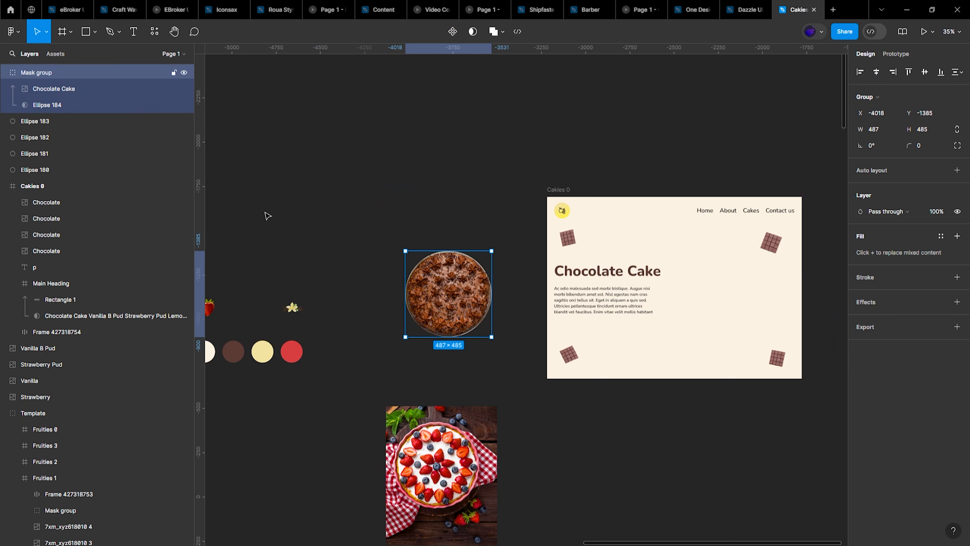
double_click(20, 73)
type("Ch")
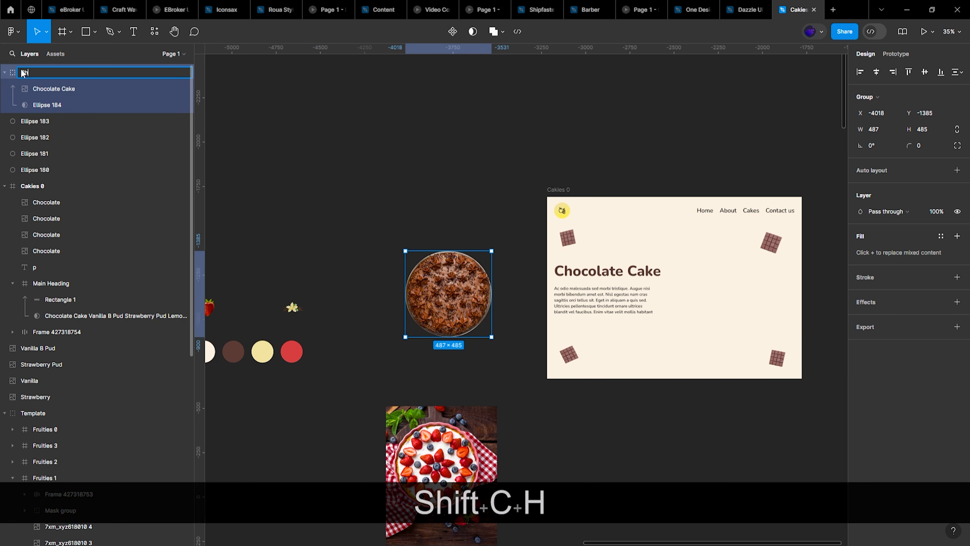
type("ocolate Cake")
key("Return")
Step: Move the Chocolate Cake mask group into the Cakies 0 frame at X 781, Y 269, beside the heading and paragraph
left_click_drag(455, 300, 732, 290)
key("shift")
scroll(778, 287, "right", 5)
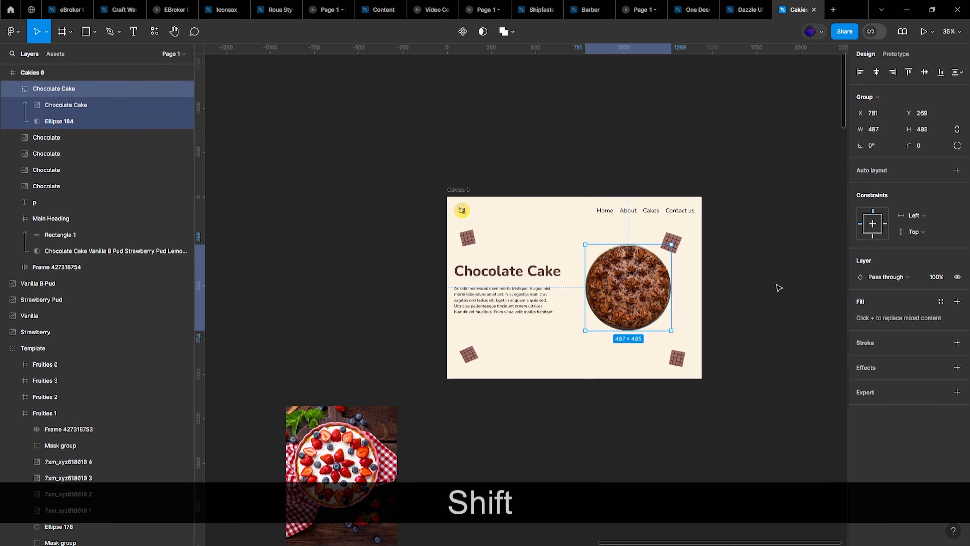
left_click(750, 301)
Step: Shift the upper-right chocolate piece clear of the cake to X 1230, Y 176 in the Cakies 0 frame
scroll(749, 302, "up", 3, "ctrl")
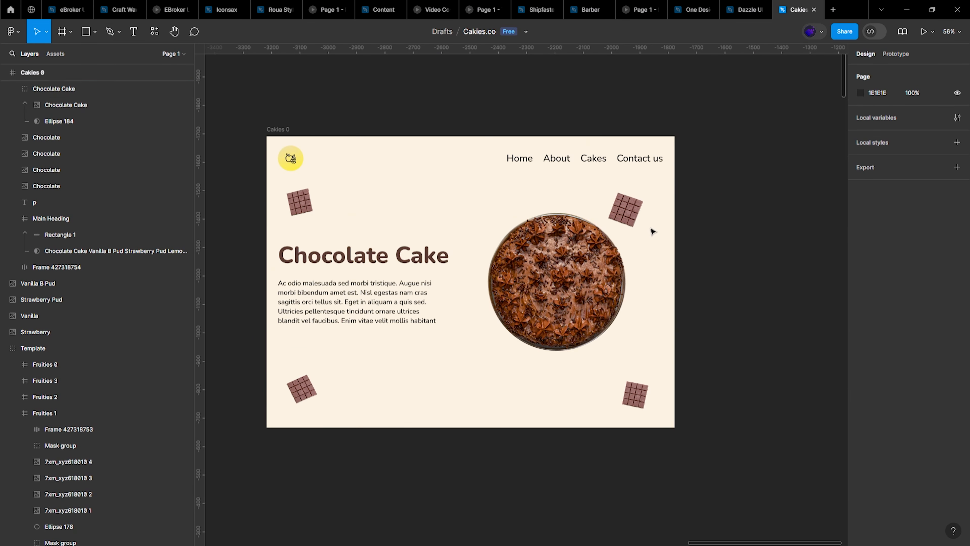
left_click_drag(635, 218, 642, 213)
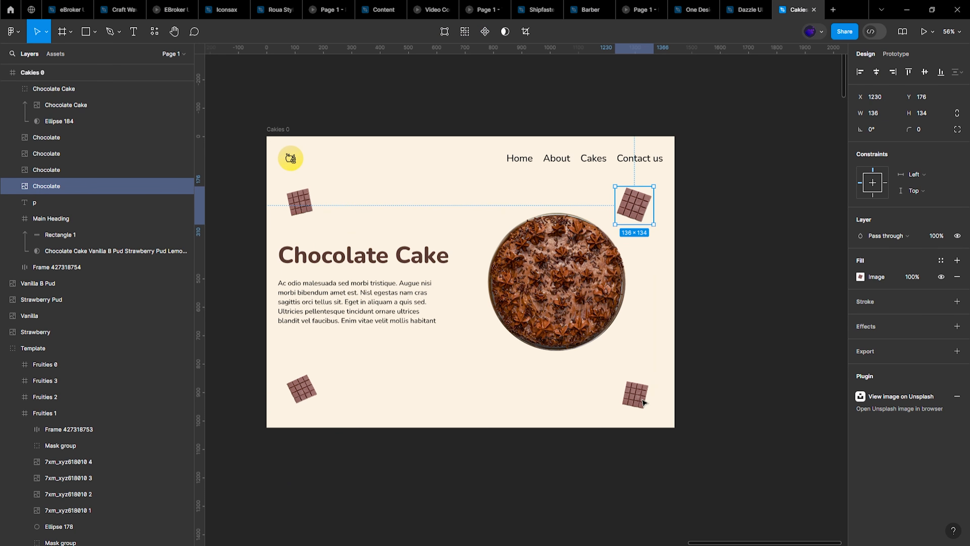
left_click(607, 295)
scroll(644, 290, "down", 4, "ctrl")
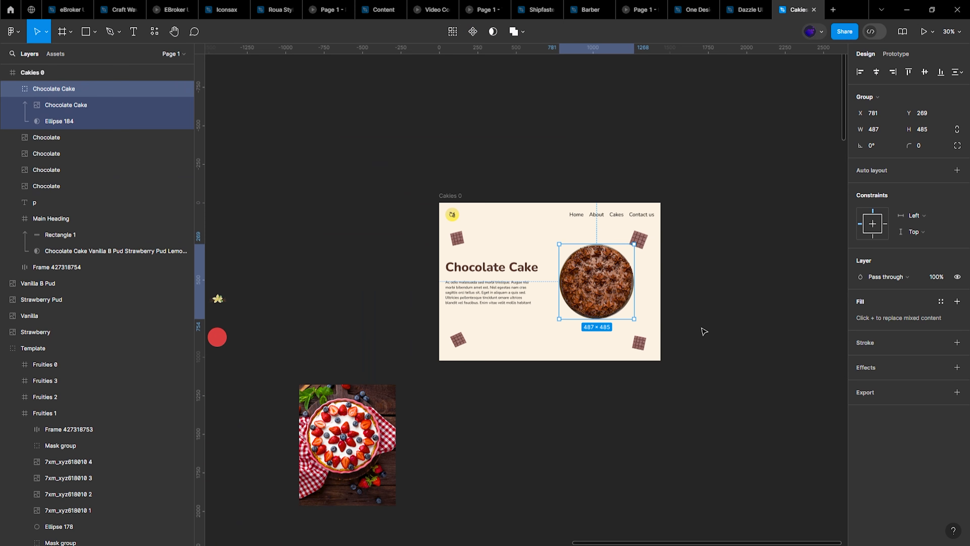
scroll(704, 331, "down", 4, "ctrl")
scroll(704, 331, "up", 4, "ctrl")
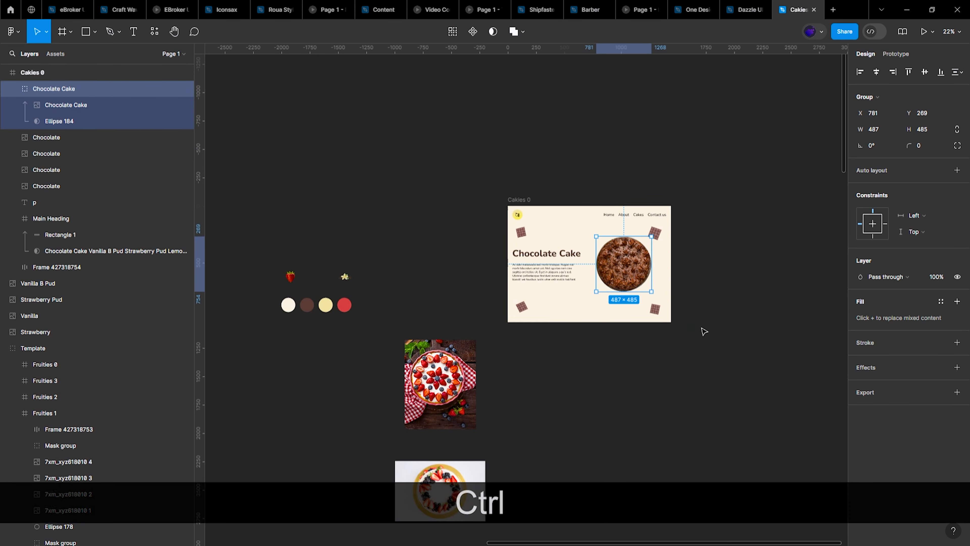
scroll(744, 284, "right", 2)
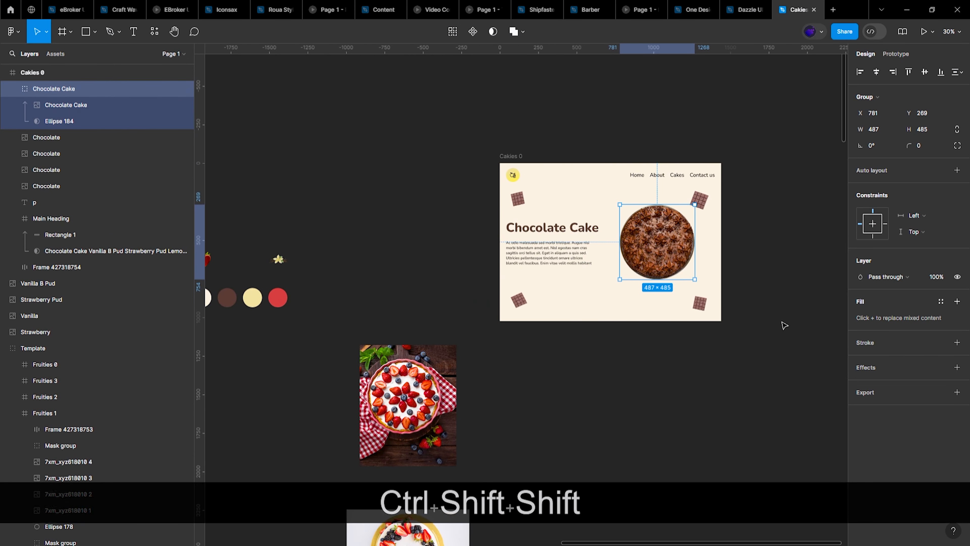
scroll(763, 264, "up", 1)
scroll(763, 265, "left", 5)
scroll(763, 264, "right", 5)
scroll(771, 255, "left", 1)
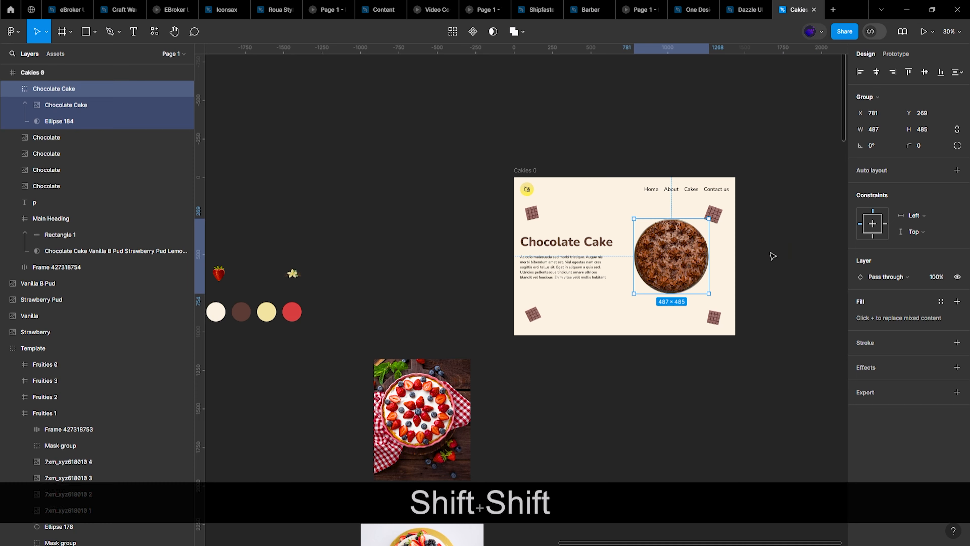
scroll(699, 260, "right", 2)
Step: Recolour the black elements of the navigation bar to brown 4E342E, sampled from the brown palette circle
scroll(718, 249, "up", 4, "ctrl")
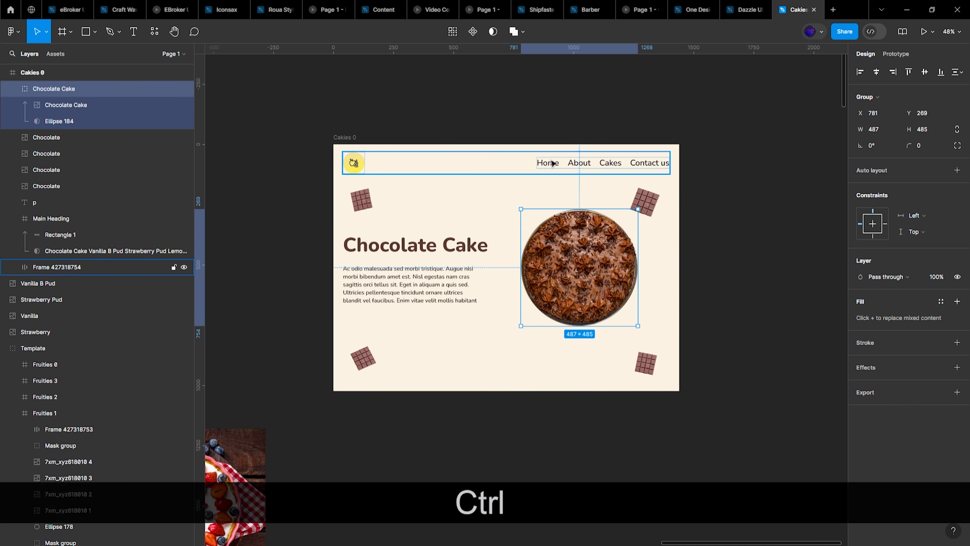
left_click(552, 164)
left_click(861, 477)
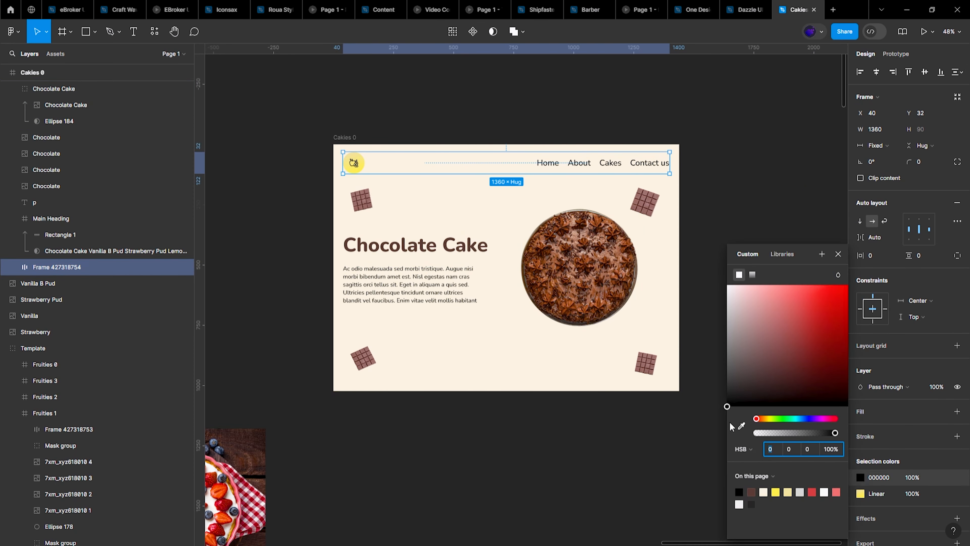
left_click(741, 427)
scroll(524, 390, "left", 10)
scroll(318, 331, "down", 1, "ctrl")
left_click(227, 348)
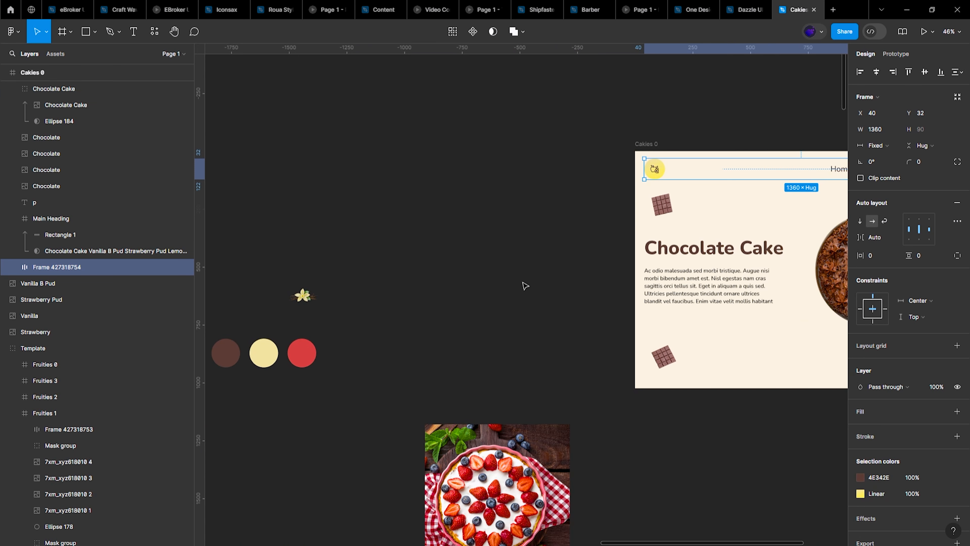
left_click(525, 286)
Step: Change the Cakies 0 frame's background fill to brown 4E342E
scroll(490, 295, "right", 5, "shift")
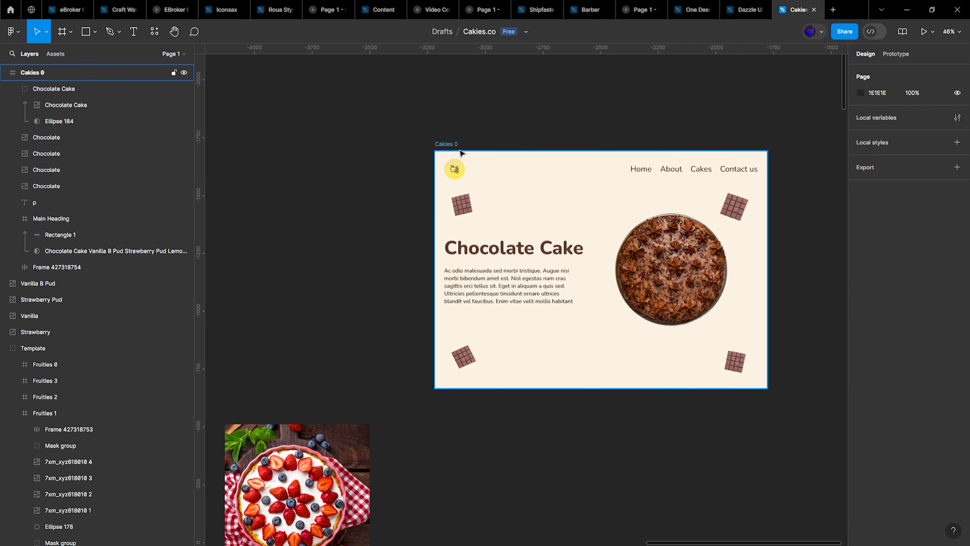
left_click(480, 169)
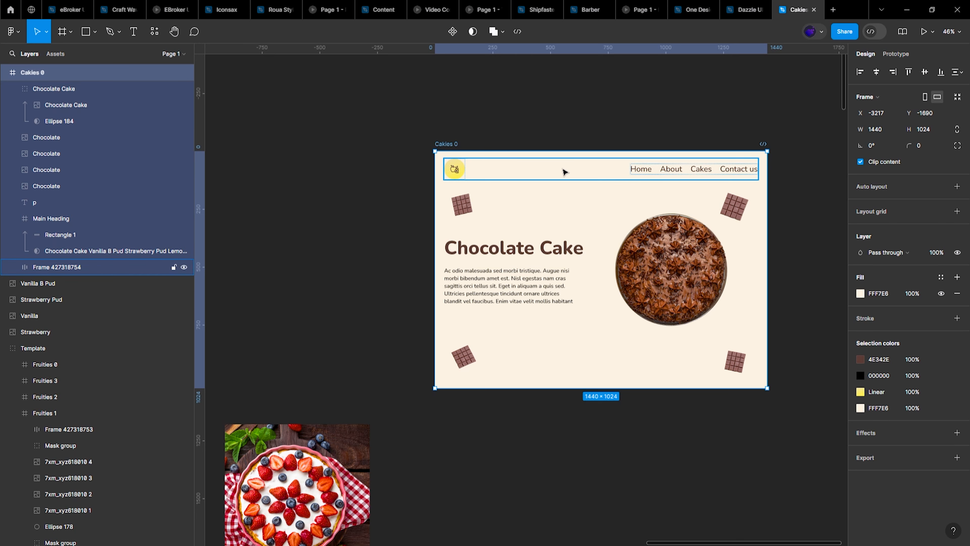
scroll(802, 291, "down", 3)
scroll(802, 290, "up", 2)
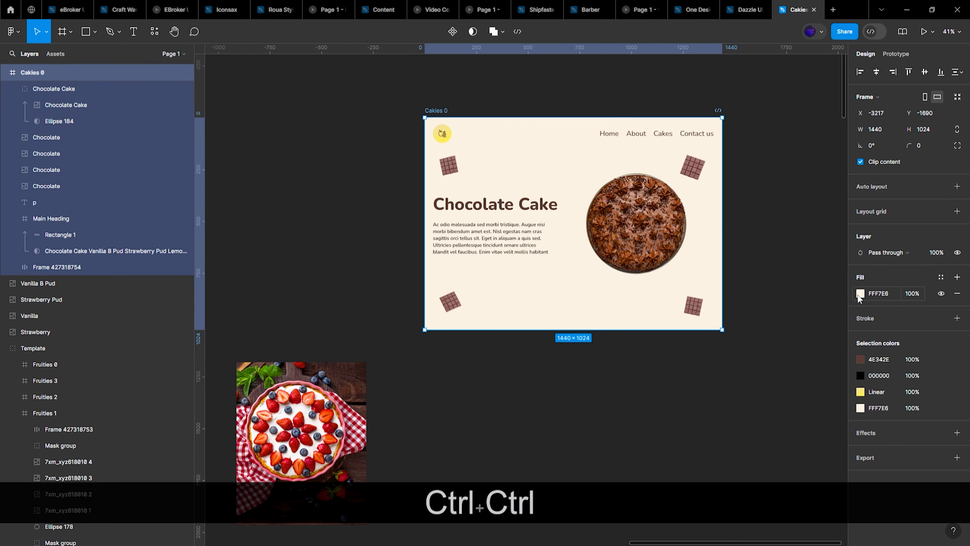
scroll(764, 256, "right", 1)
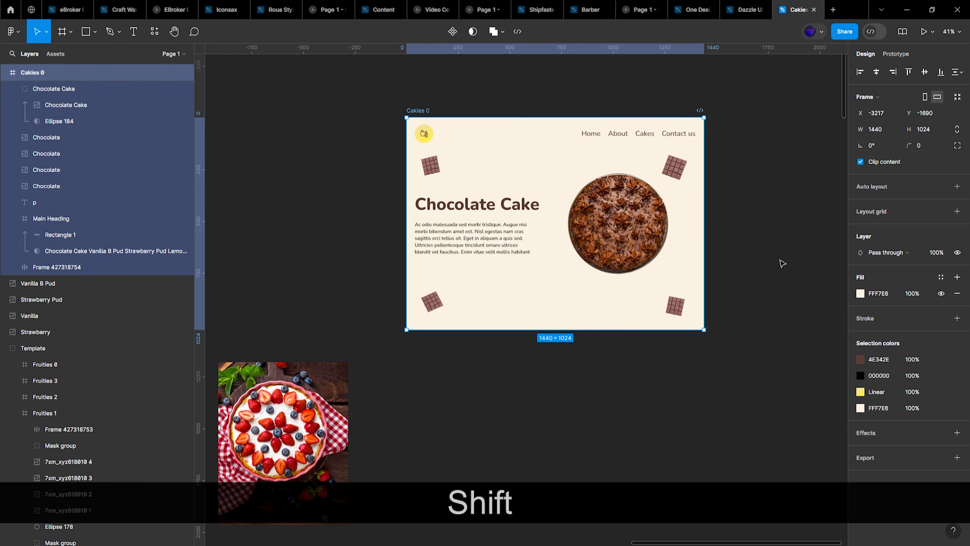
left_click(861, 295)
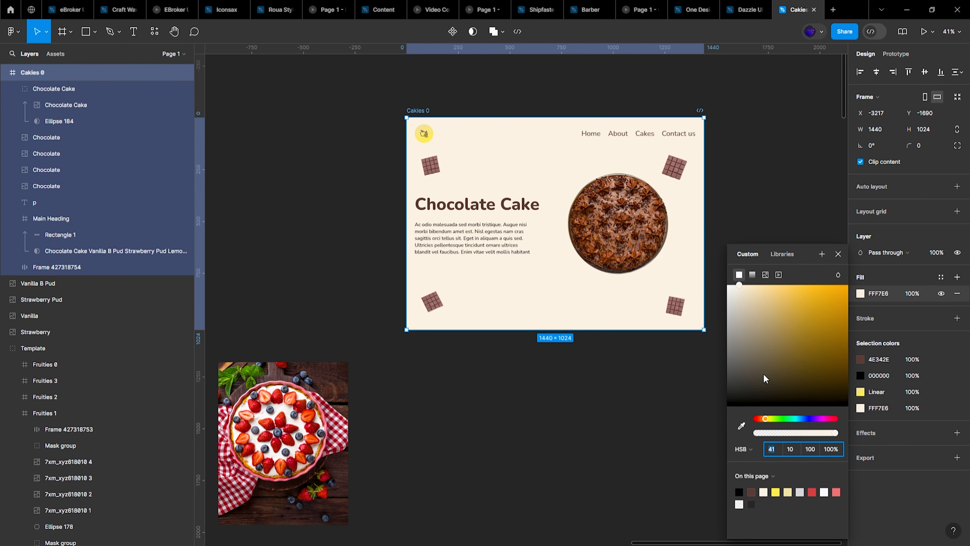
left_click(751, 492)
scroll(678, 182, "up", 1)
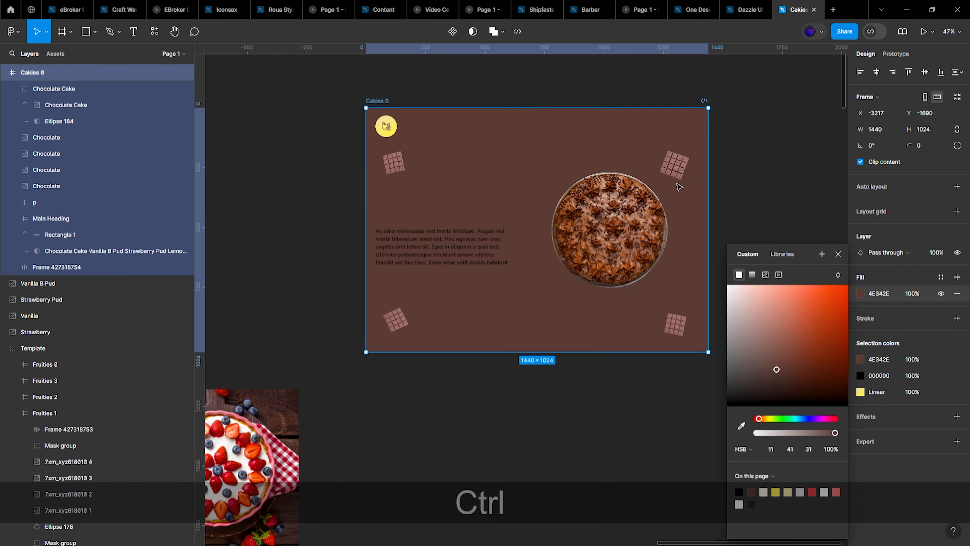
Step: Match the paragraph's black text colour to the heading's brown 4E342E, with both the paragraph and the heading selected
scroll(670, 190, "down", 3)
left_click(530, 216)
left_click(531, 201, "shift")
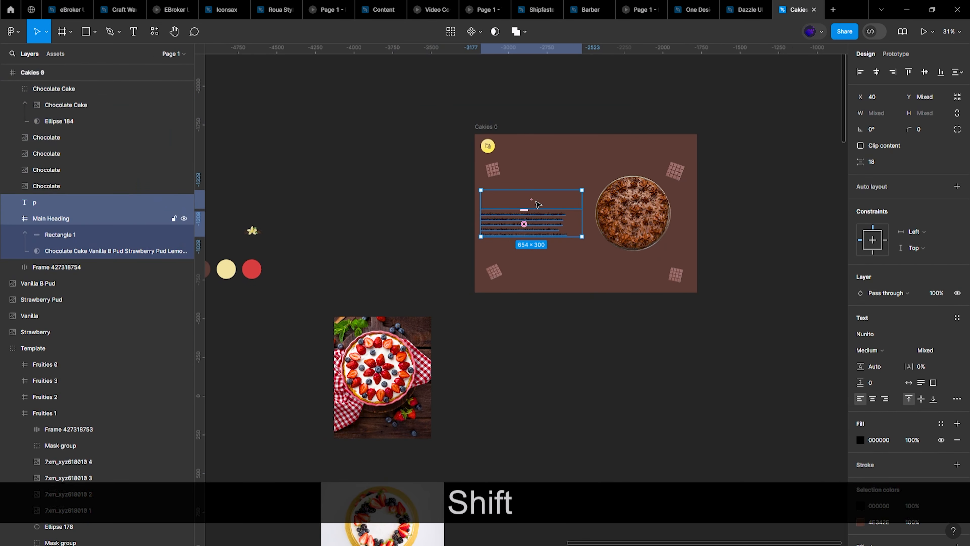
scroll(871, 390, "down", 2)
left_click(871, 460)
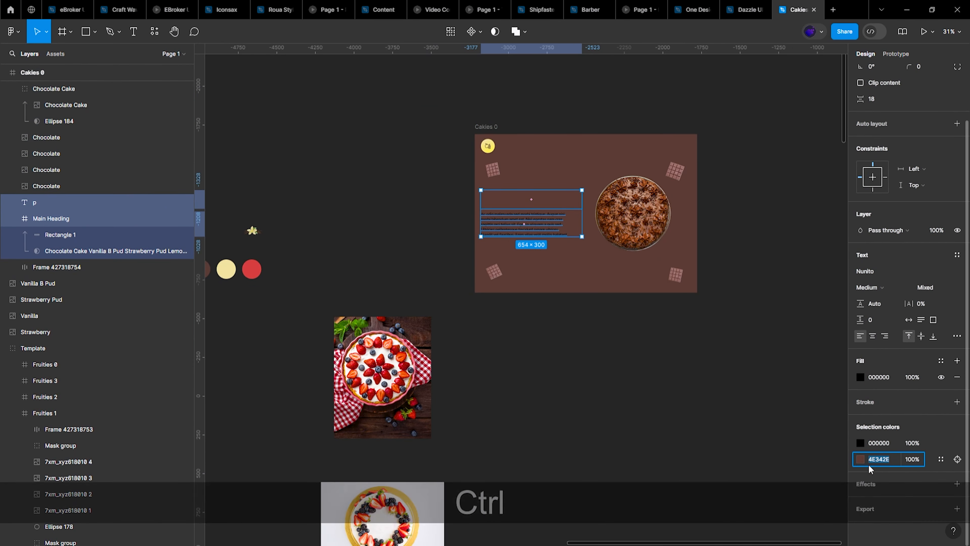
key("ctrl+c")
left_click(878, 444)
key("ctrl+v")
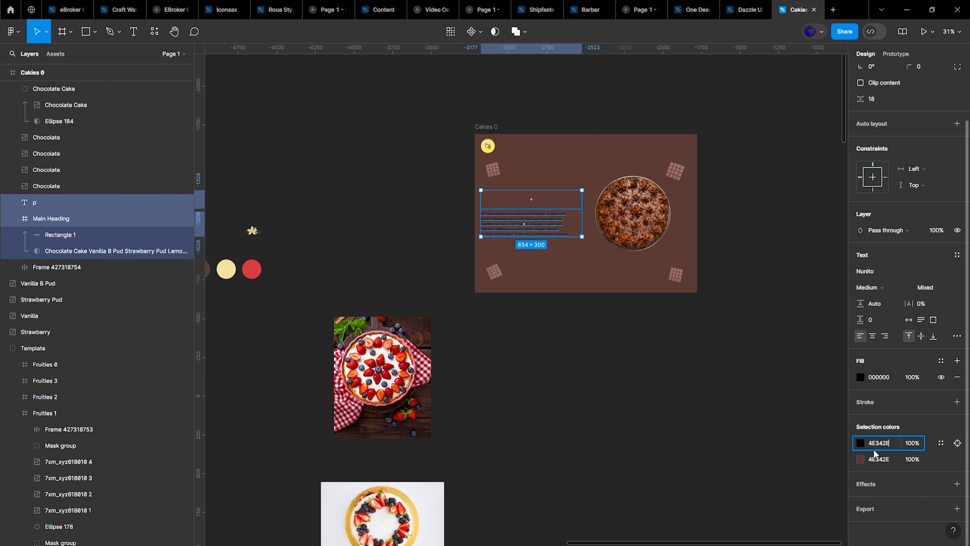
key("Return")
Step: Recolour the heading and paragraph to cream FFF7E6, sampled from the cream palette circle
left_click(861, 443)
left_click(741, 426)
scroll(379, 271, "left", 3)
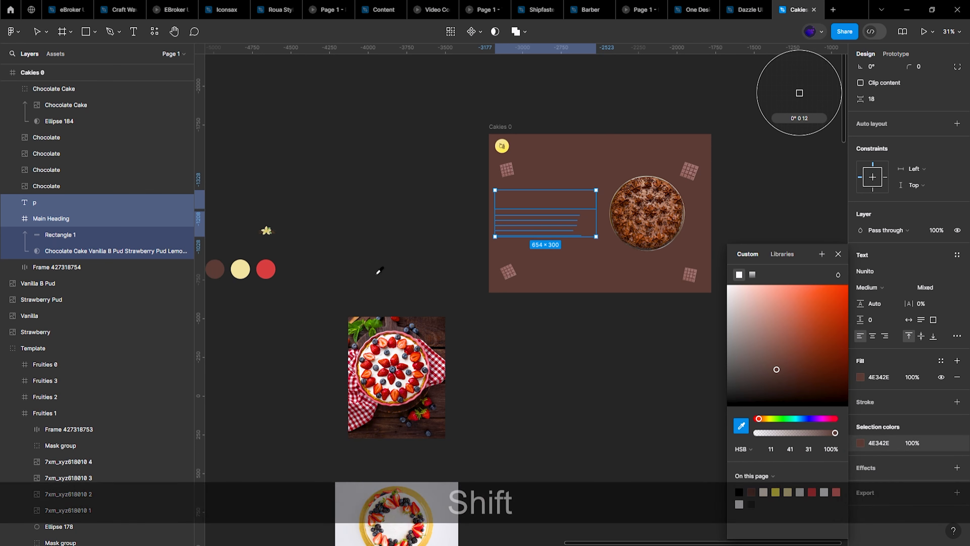
left_click(276, 268)
Step: Recolour the brown elements of the navigation bar to cream FFF7E6, sampled from the cream palette circle
left_click(712, 149)
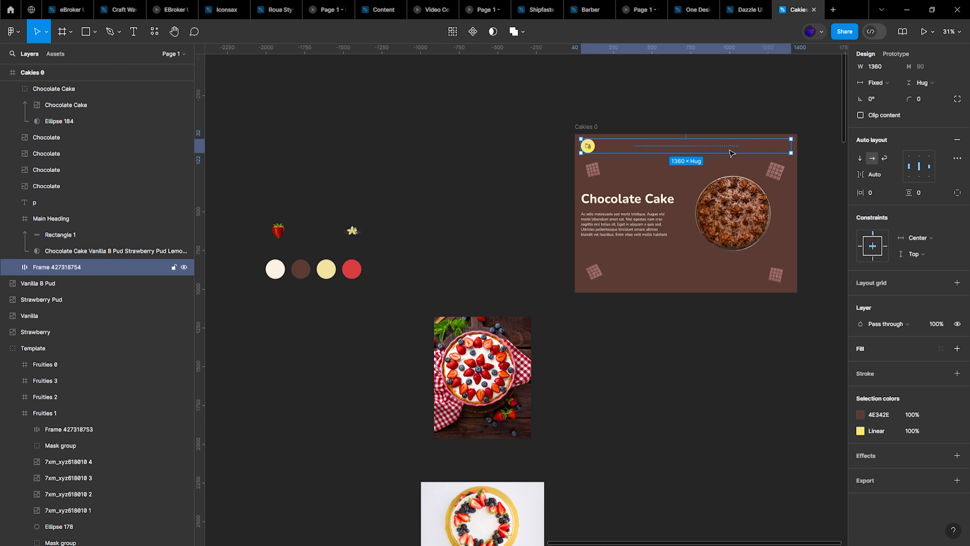
left_click(861, 443)
left_click(741, 426)
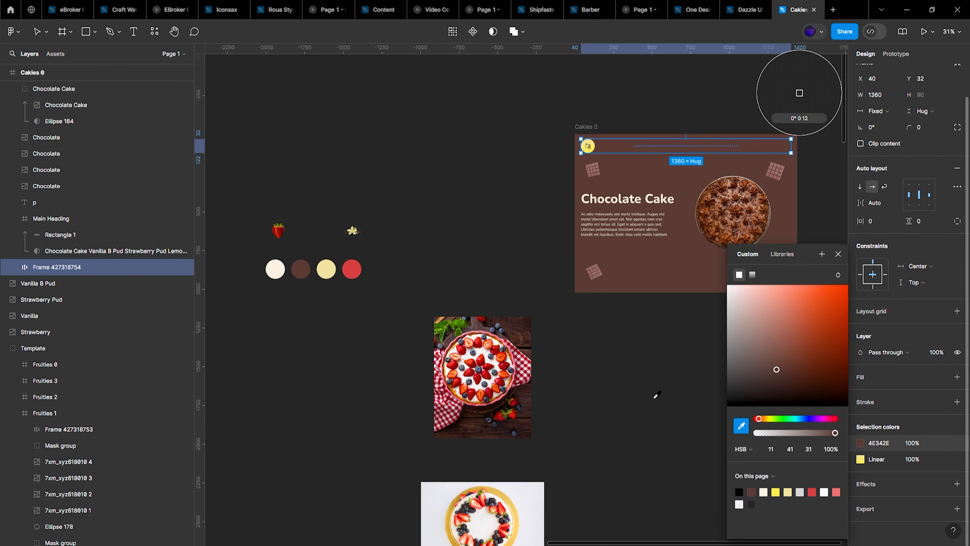
left_click(275, 268)
left_click(678, 320)
scroll(626, 239, "right", 1)
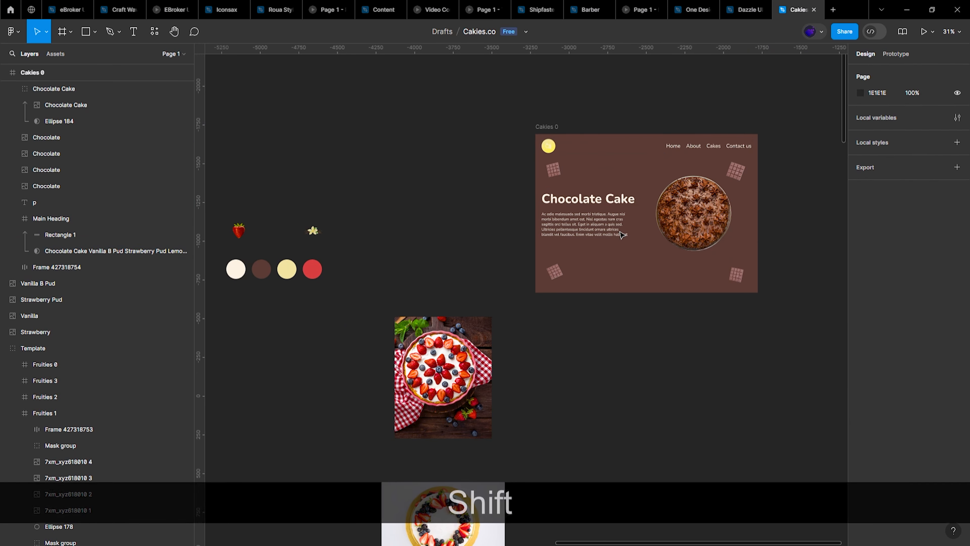
Step: Draw a 1440 × 1024 frame covering the whole Cakies 0 frame, with a white FFFFFF fill
left_click(549, 131)
scroll(715, 178, "up", 1)
scroll(716, 181, "up", 1)
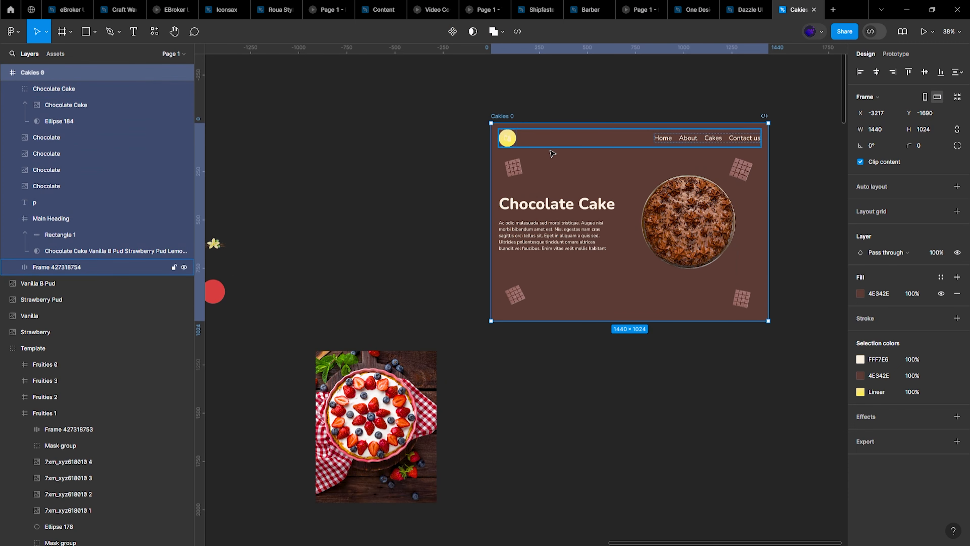
key("f")
mouse_move(493, 123)
left_mouse_down()
mouse_move(595, 268)
mouse_move(768, 322)
left_mouse_up()
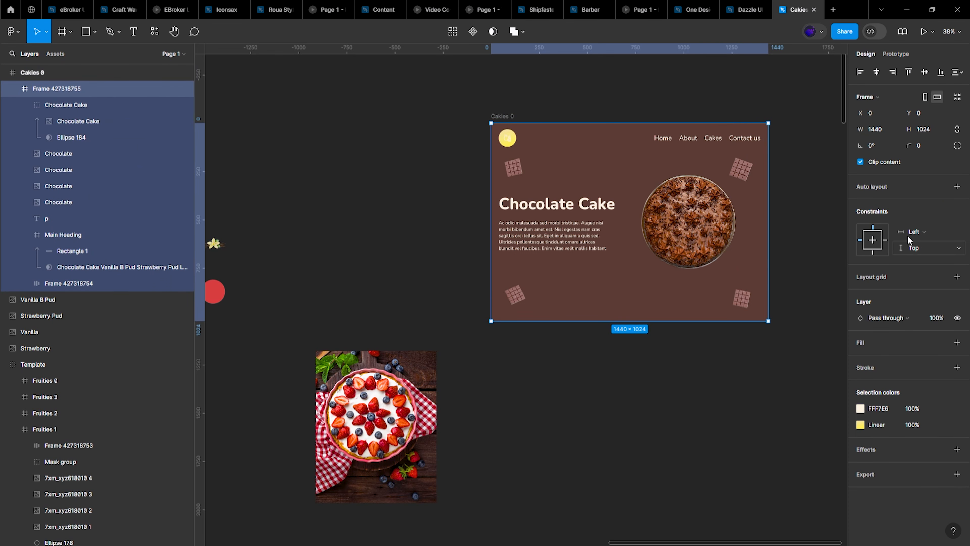
key("ctrl+z")
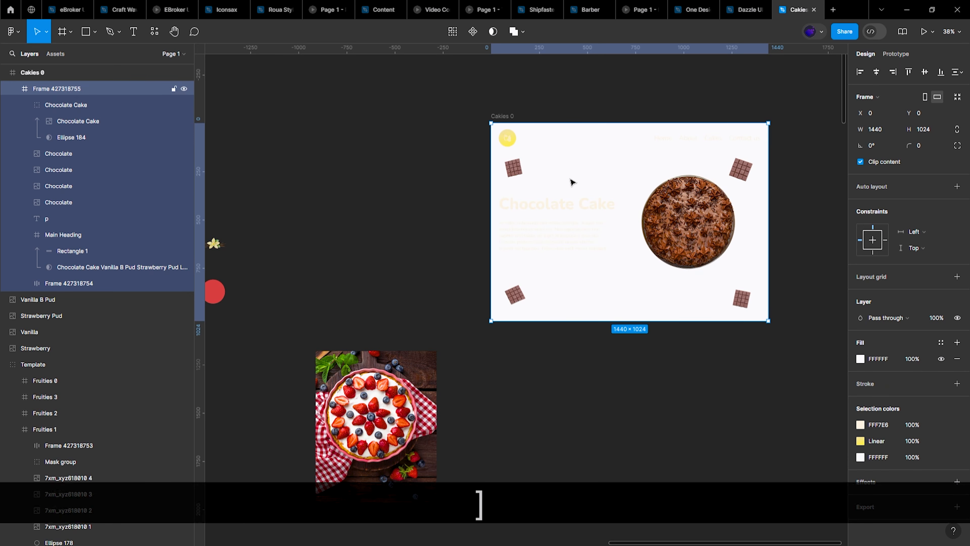
Step: Move all layers out of the new white frame into Cakies 0, and place the emptied frame above them in the layer order
scroll(43, 170, "up", 2)
left_click(24, 169)
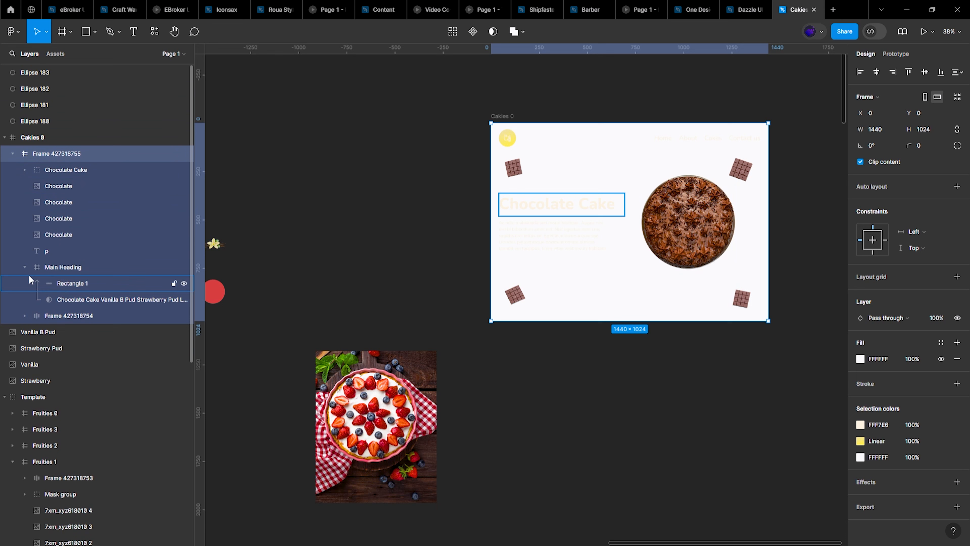
left_click(24, 267)
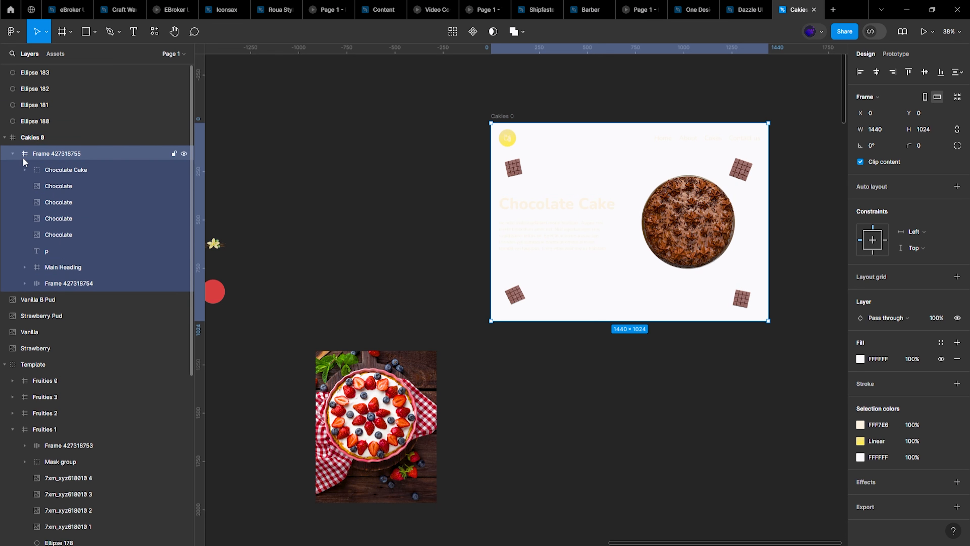
left_click(62, 170)
left_click(59, 283, "shift")
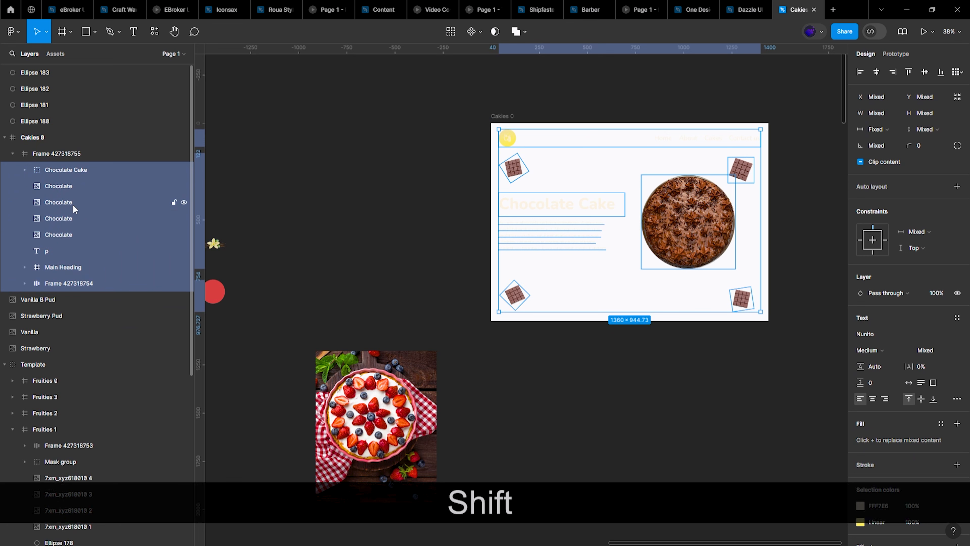
left_click_drag(73, 204, 58, 146)
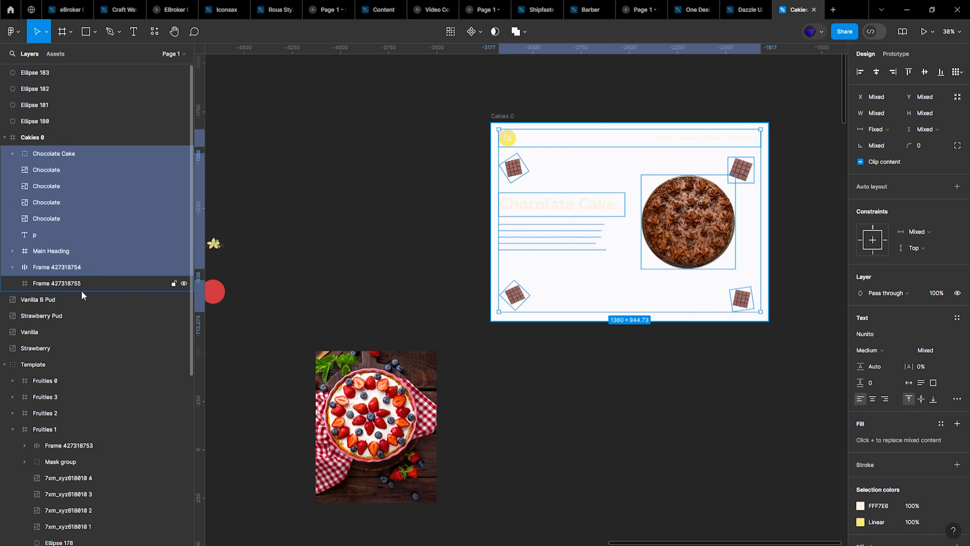
left_click(73, 286)
left_click_drag(62, 280, 65, 146)
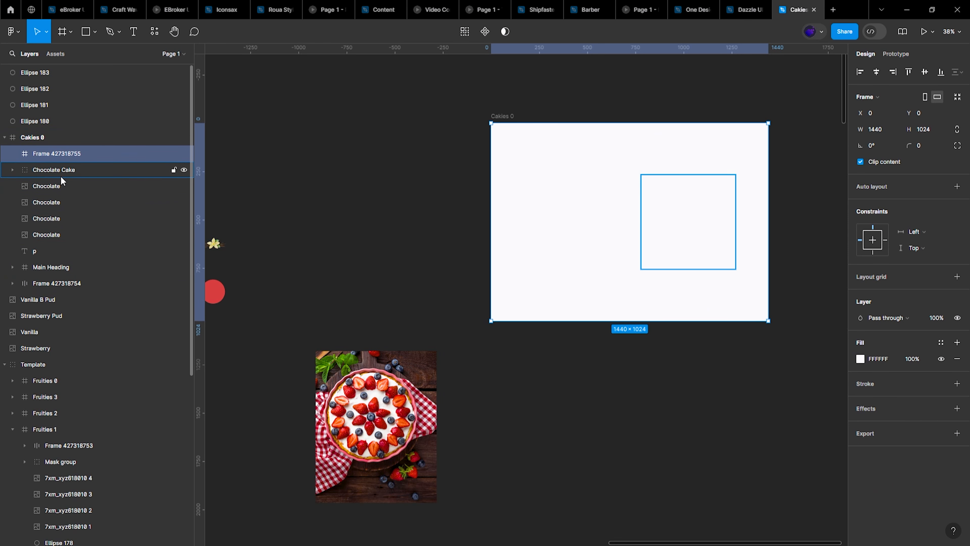
Step: Rename the navigation bar frame as Nav and the new white frame as Initial State
left_click(65, 283)
type("Nav")
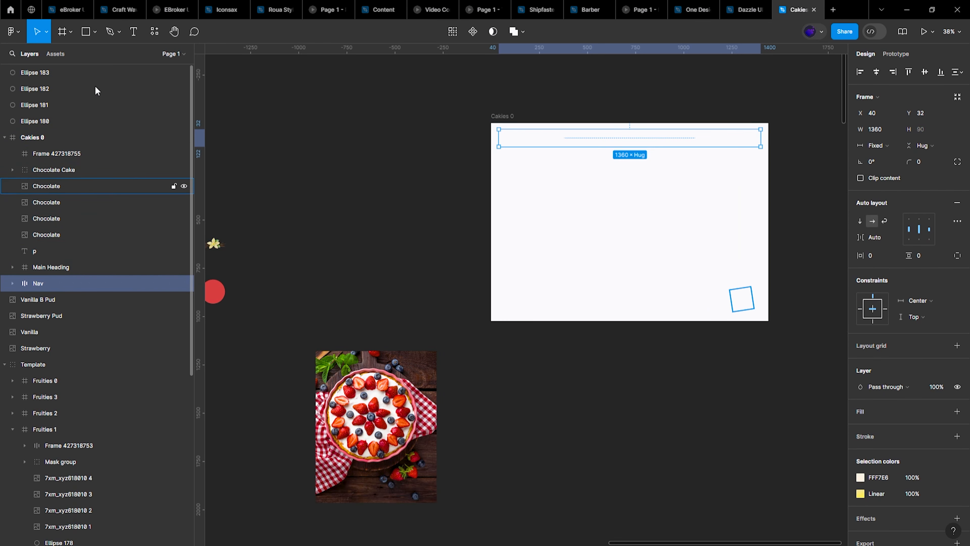
double_click(100, 153)
type("I")
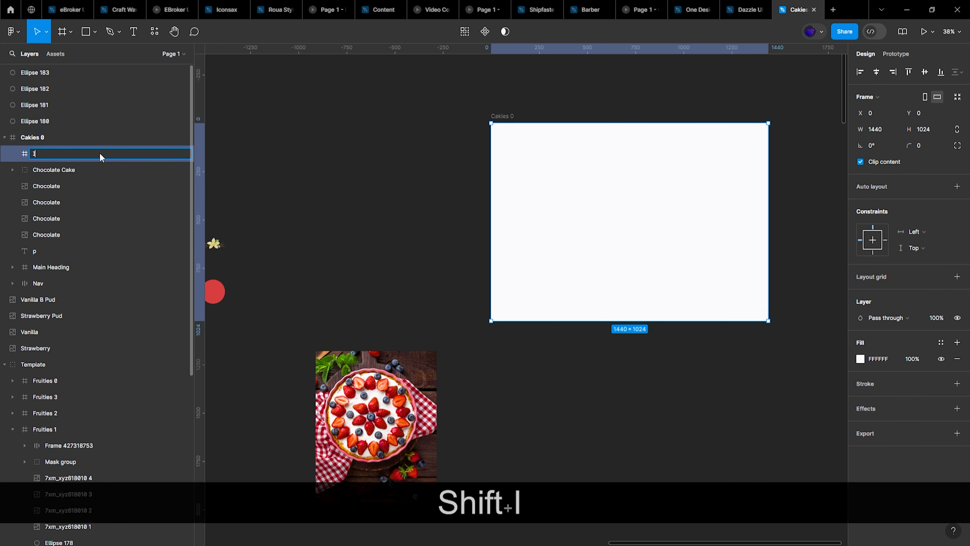
type("nitial State")
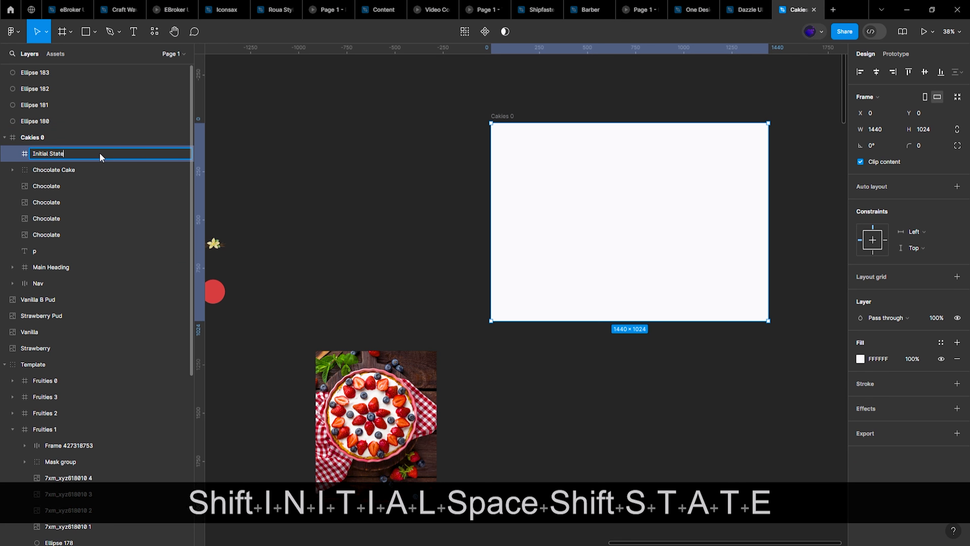
key("Return")
Step: Add the text "We Make Just Tasty Cakes" in the Initial State frame at about X 609, Y 323
scroll(505, 151, "right", 1)
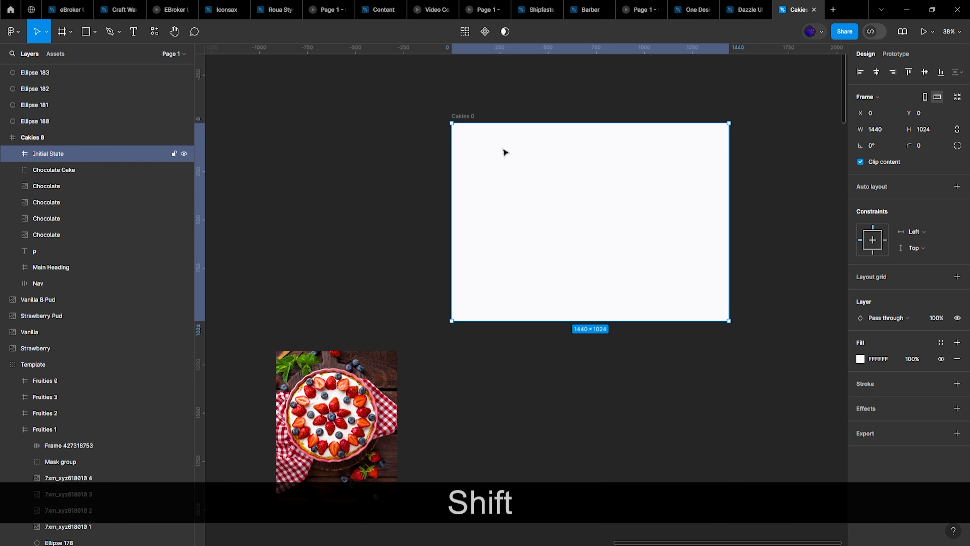
key("t")
left_click(568, 189)
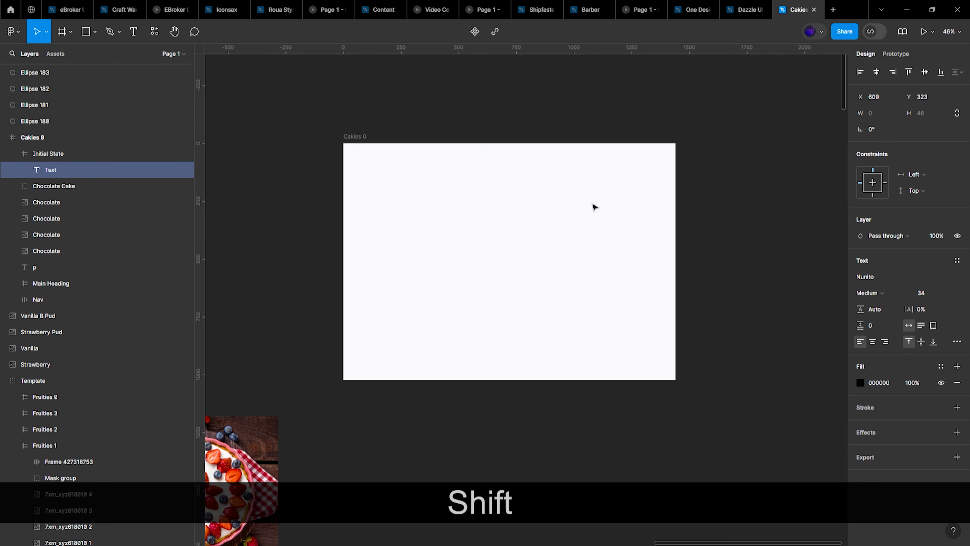
type("We Make ")
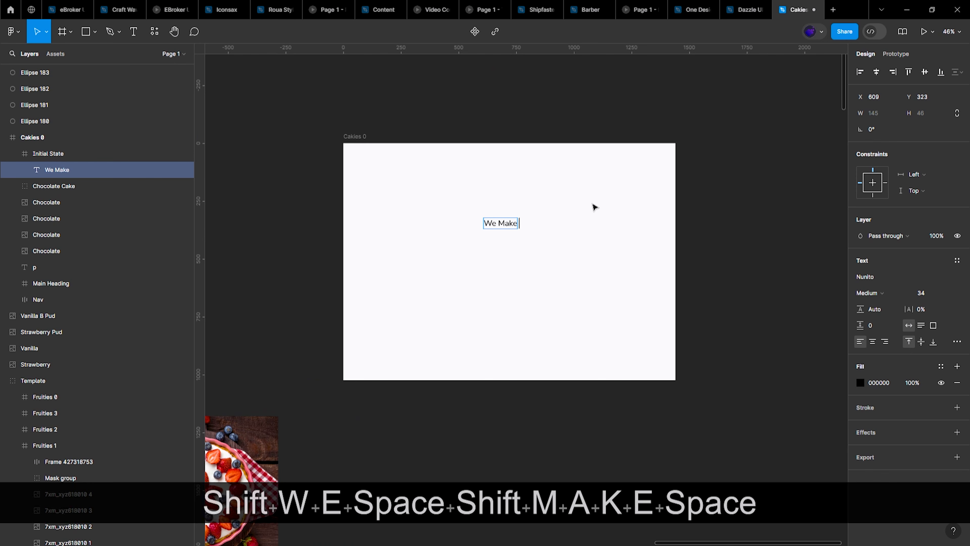
type("Just T")
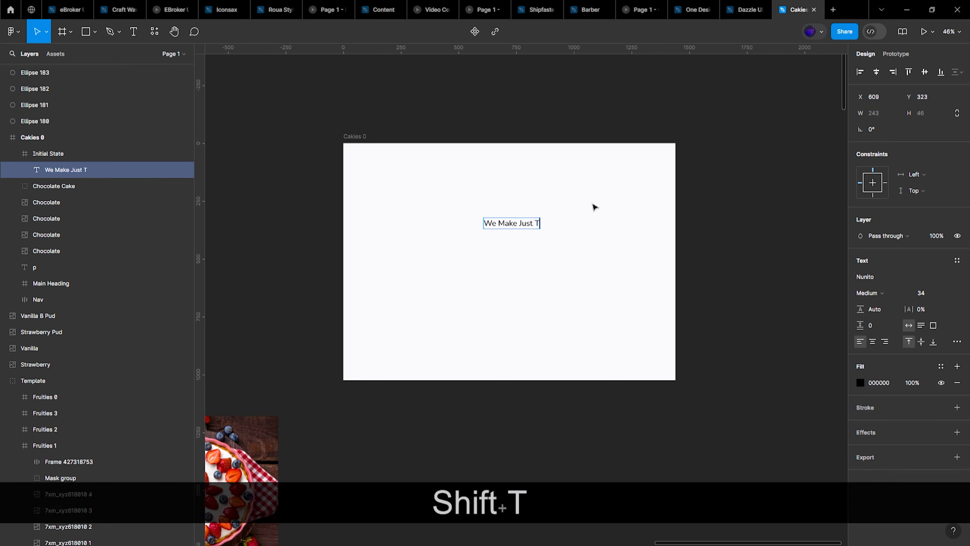
type("astu")
key("BackSpace")
type("y ")
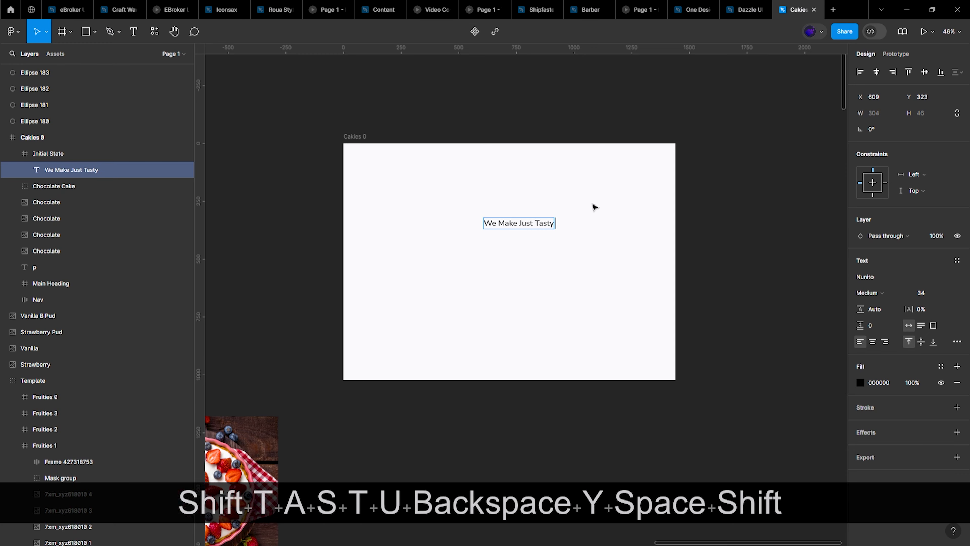
type("Cakes")
key("Escape")
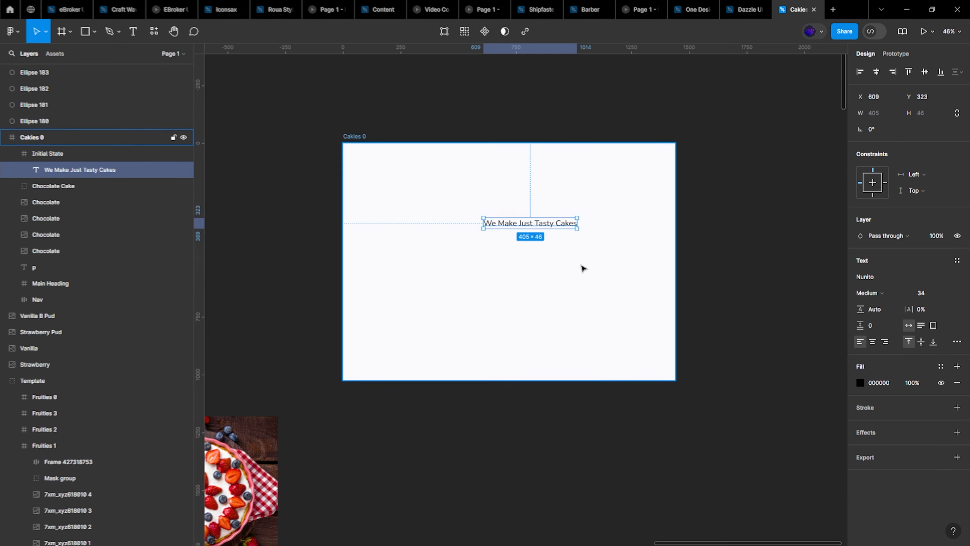
Step: Set the "We Make Just Tasty Cakes" text size to 120 and centre it horizontally in the frame
left_click(932, 293)
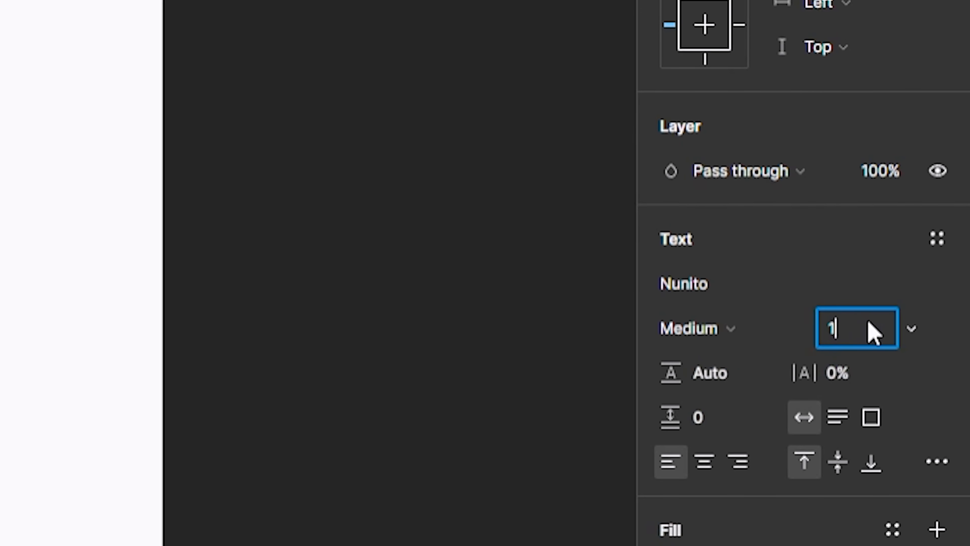
type("120")
key("Return")
key("alt+h")
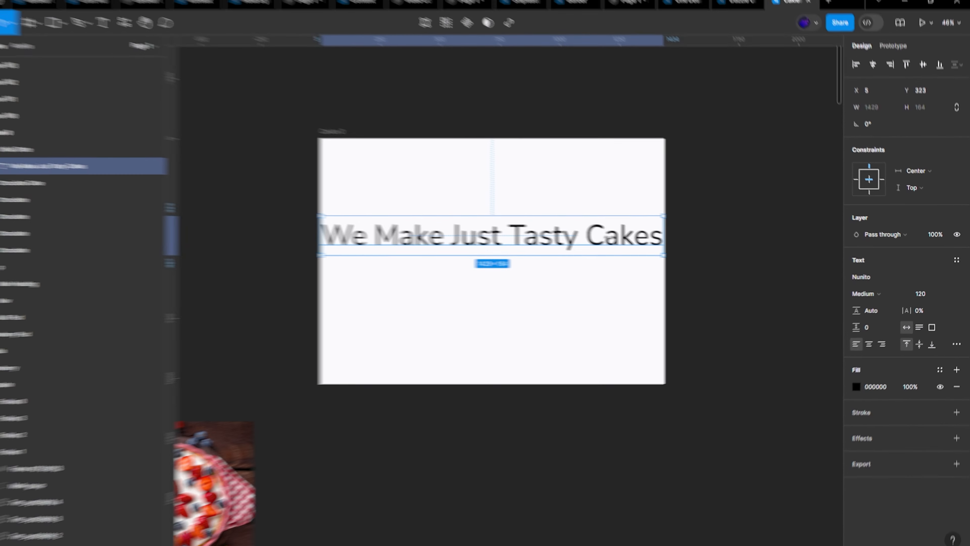
Step: Narrow the tagline's text box to 975 wide with centred text on two lines, and centre the box horizontally in the frame
left_click_drag(674, 238, 559, 238)
key("ctrl+alt+t")
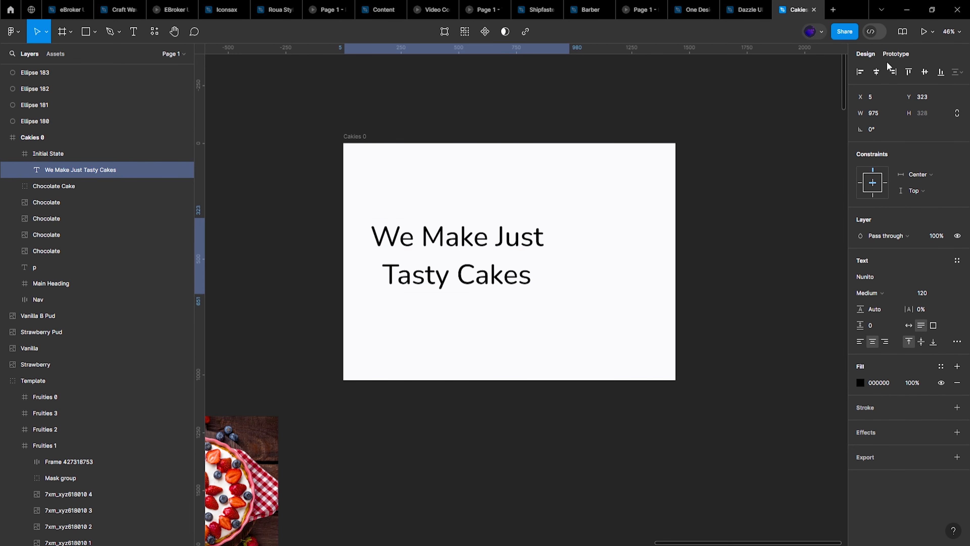
left_click(882, 73)
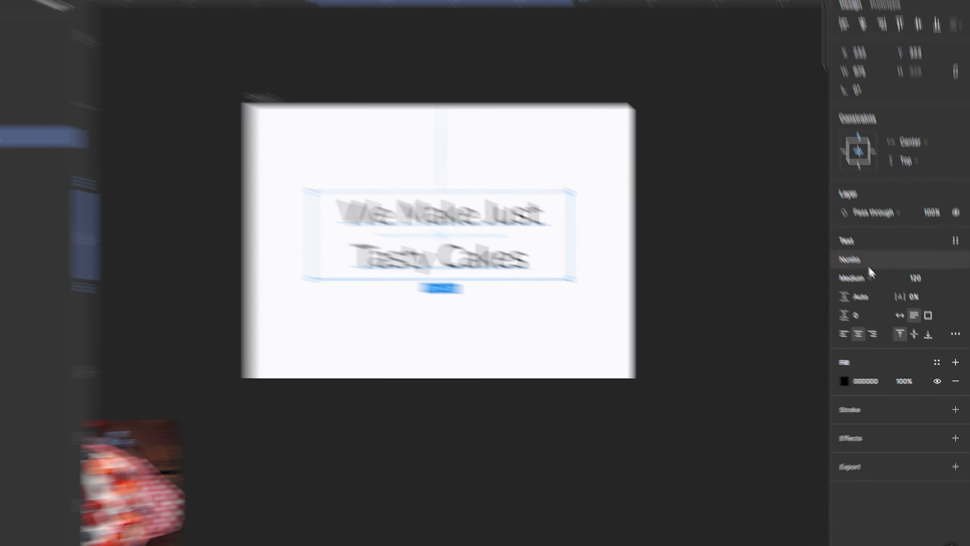
Step: Set the tagline's font weight to Nunito ExtraBold
left_click(873, 293)
left_click(801, 262)
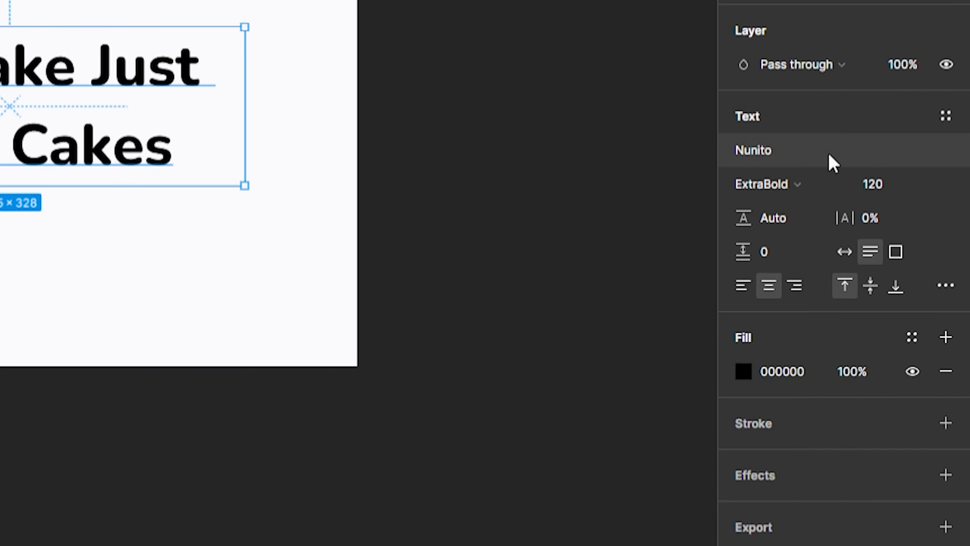
Step: Set the tagline's font weight to Bold and collapse the Initial State layer
left_click(802, 195)
left_click(783, 160)
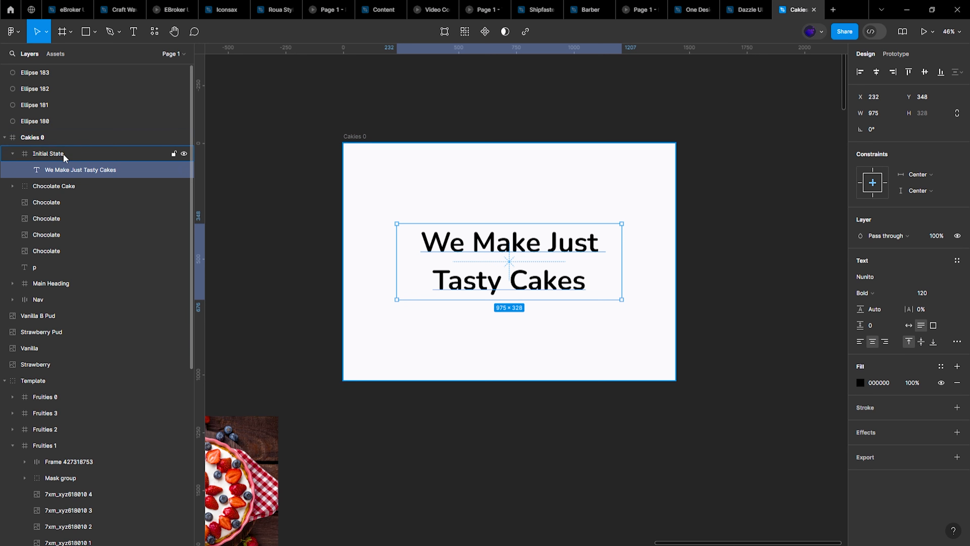
left_click(53, 154)
left_click(13, 154)
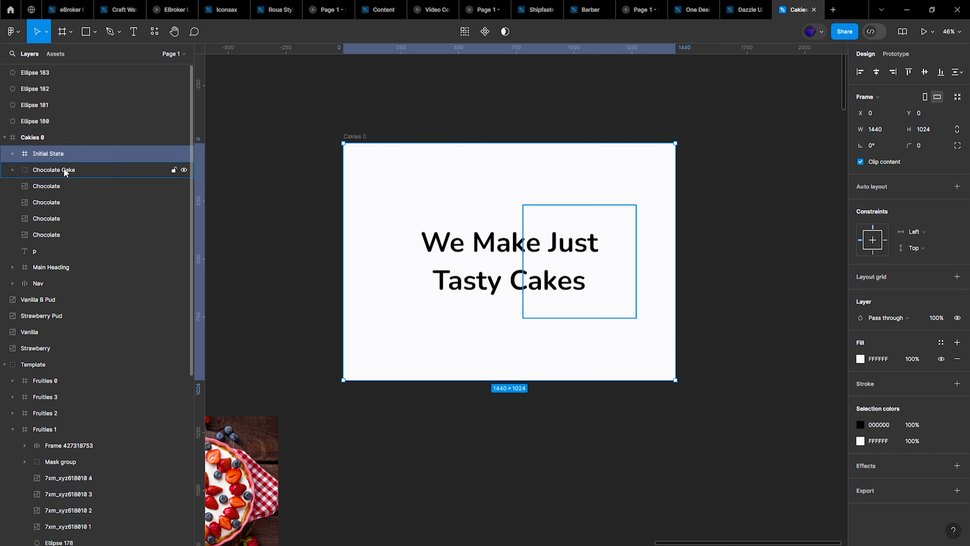
scroll(700, 244, "down", 3)
scroll(699, 245, "up", 3)
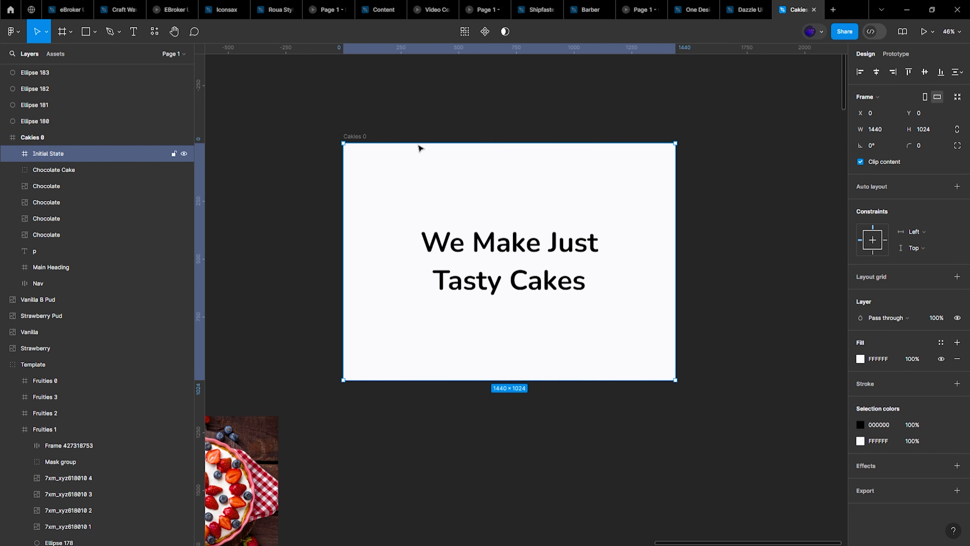
Step: Duplicate the Cakies 0 frame directly below the original, at X -3217, Y -510
left_click(355, 137)
left_click_drag(360, 140, 359, 415)
scroll(748, 284, "down", 5)
scroll(535, 327, "down", 2)
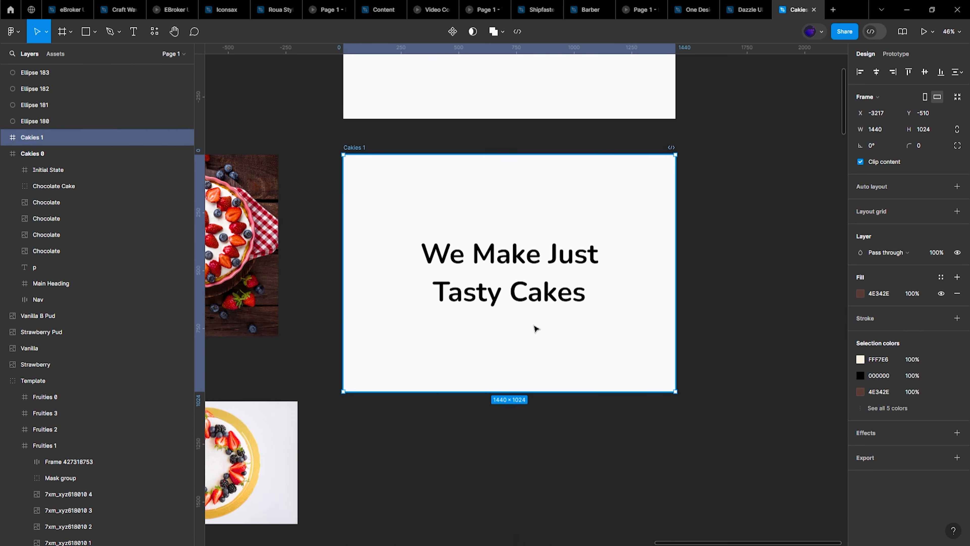
Step: Move the Initial State frame inside Cakies 1 straight up to Y -1013, uncovering the Chocolate Cake screen
left_click(527, 326)
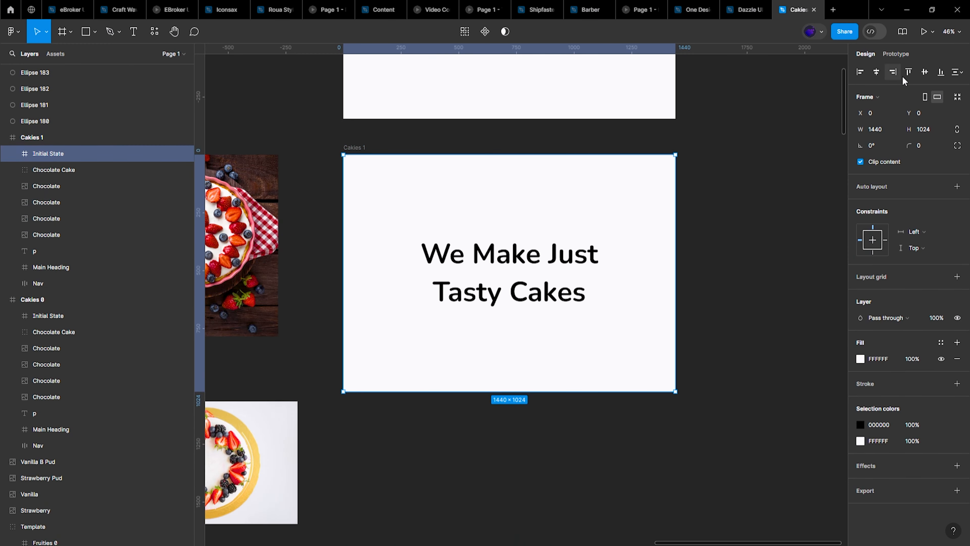
key("shift+Up")
key("shift+Up")
key("shift+Up")
key("shift+Up")
key("shift+Up")
key("shift+Up")
key("shift+Up")
key("shift+Up")
key("shift+Up")
key("shift+Up")
key("shift+Up")
key("shift+Up")
key("shift+Up")
key("shift+Up")
key("shift+Up")
key("shift+Up")
key("shift+Up")
key("shift+Up")
key("shift+Up")
key("shift+Up")
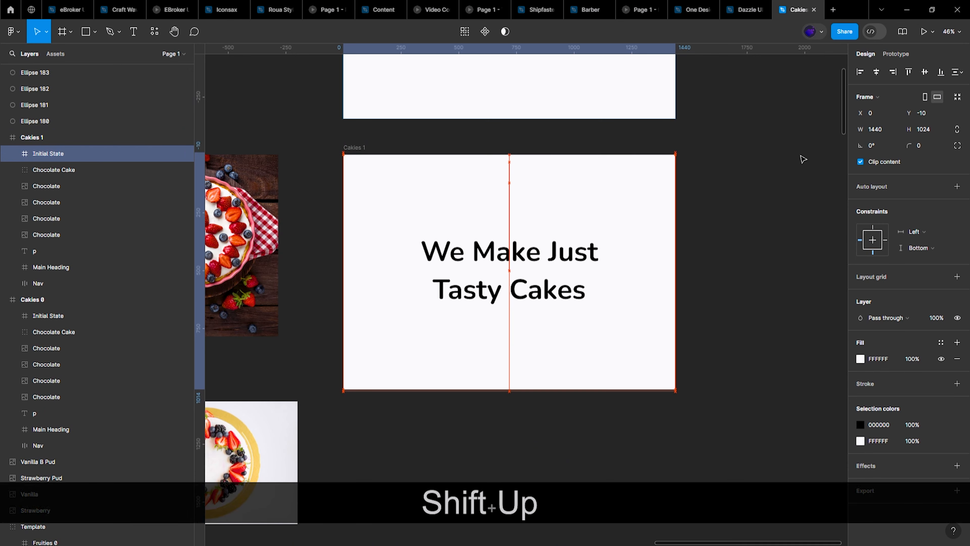
key("shift+Up")
key("shift+Up")
key("shift+Up")
key("shift+Up")
key("shift+Up")
key("shift+Up")
key("shift+Up")
key("shift+Up")
key("shift+Up")
key("shift+Up")
key("shift+Up")
key("shift+Up")
key("shift+Up")
key("shift+Up")
key("shift+Up")
key("shift+Up")
key("shift+Up")
key("shift+Up")
key("shift+Up")
key("shift+Up")
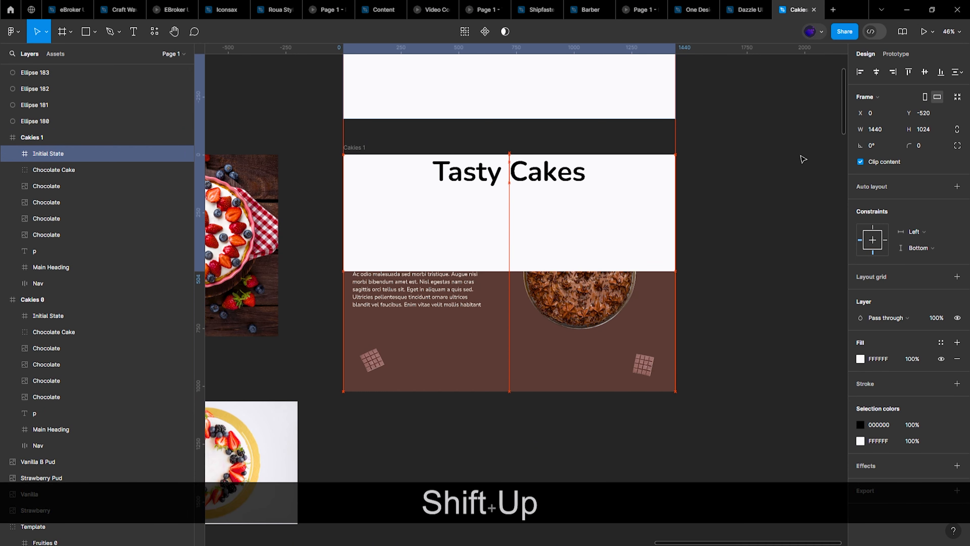
key("shift+Up")
key("shift+Up")
key("shift+Up")
key("shift+Up")
key("shift+Up")
key("shift+Up")
key("shift+Up")
key("shift+Up")
key("shift+Up")
key("shift+Up")
key("shift+Up")
key("shift+Up")
key("shift+Up")
key("shift+Up")
key("shift+Up")
key("shift+Up")
key("shift+Up")
key("shift+Up")
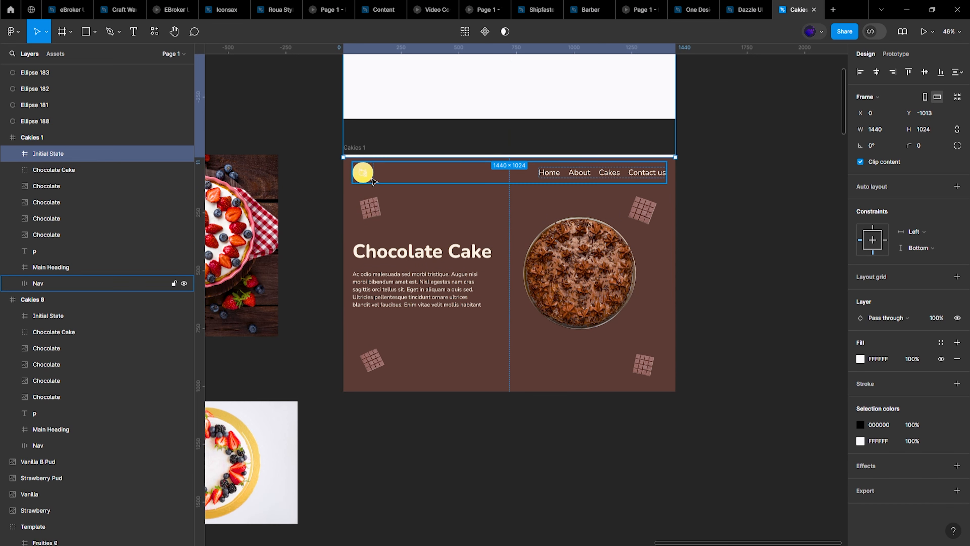
Step: Recolour the FFF7E6 drawing inside the Cakies 1 logo to black
left_click(365, 175)
left_click(364, 175)
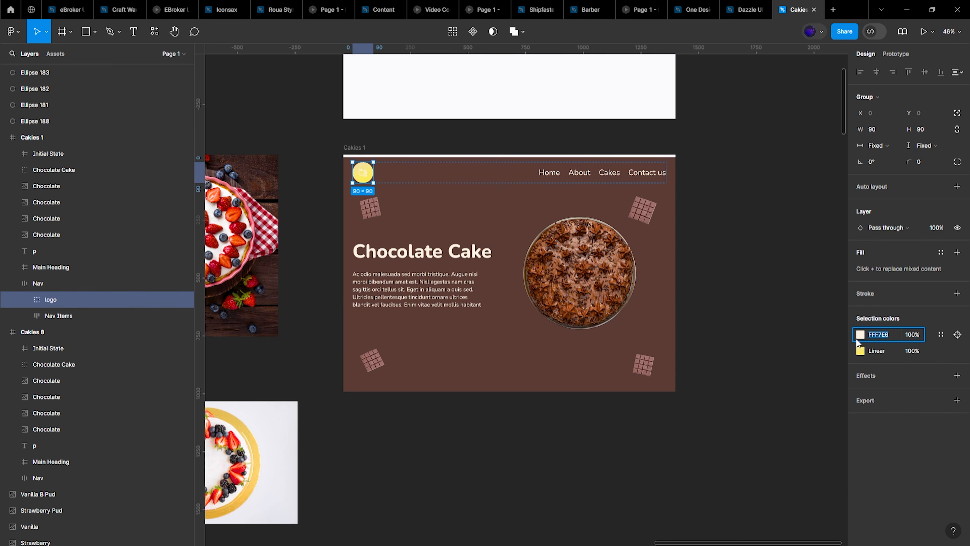
left_click(860, 335)
left_click(763, 197)
scroll(693, 219, "up", 7)
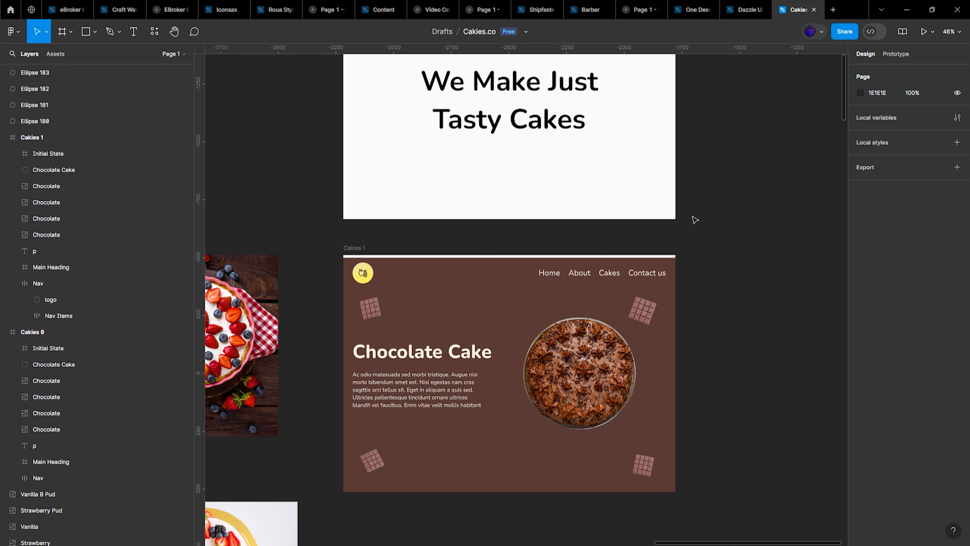
Step: Recolour the FFF7E6 drawing inside the logo in the Nav of the Cakies 0 frame to black
scroll(272, 198, "down", 5)
scroll(374, 176, "up", 2)
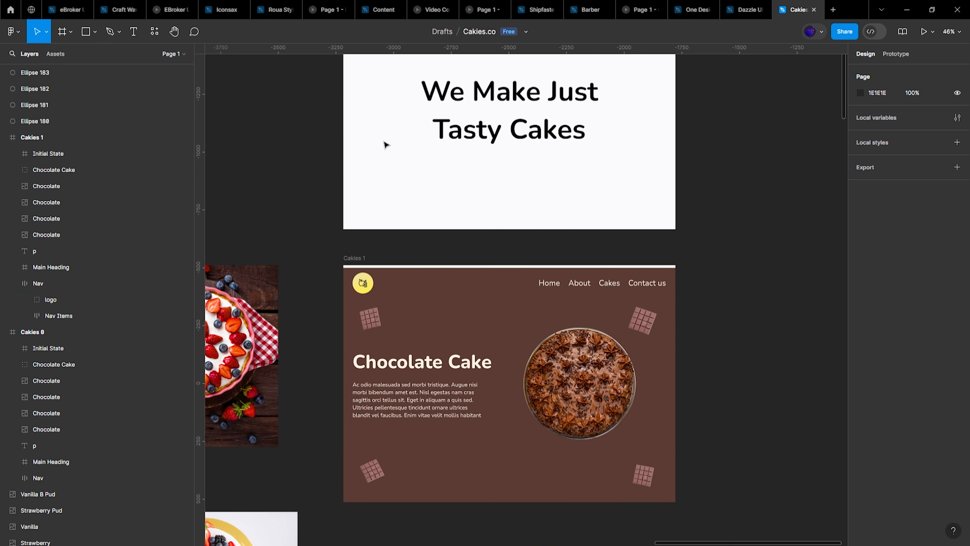
left_click(385, 144)
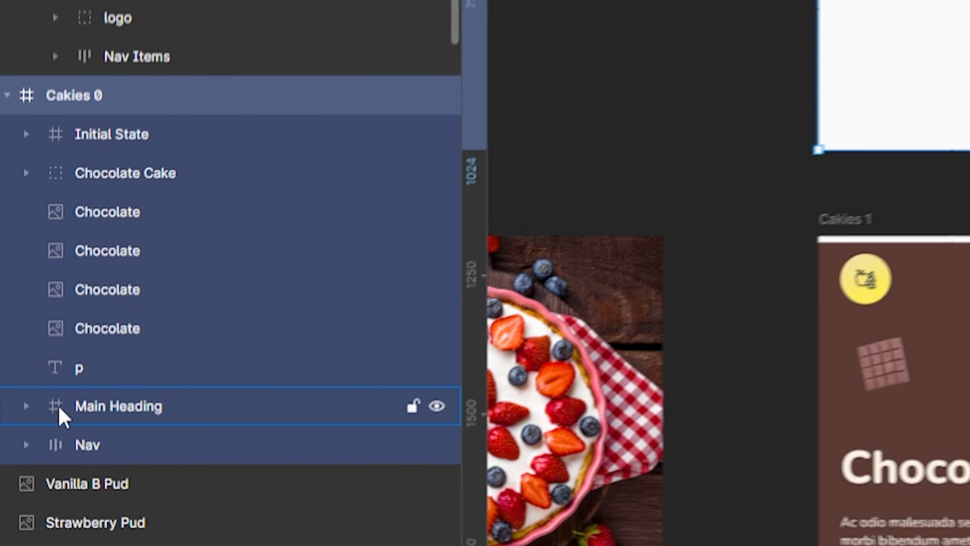
left_click(27, 444)
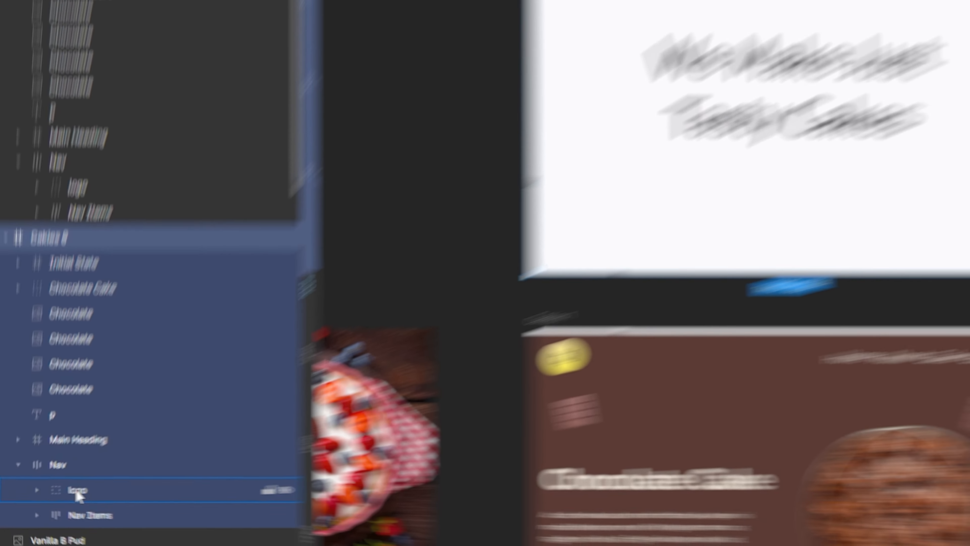
left_click(77, 491)
left_click(859, 335)
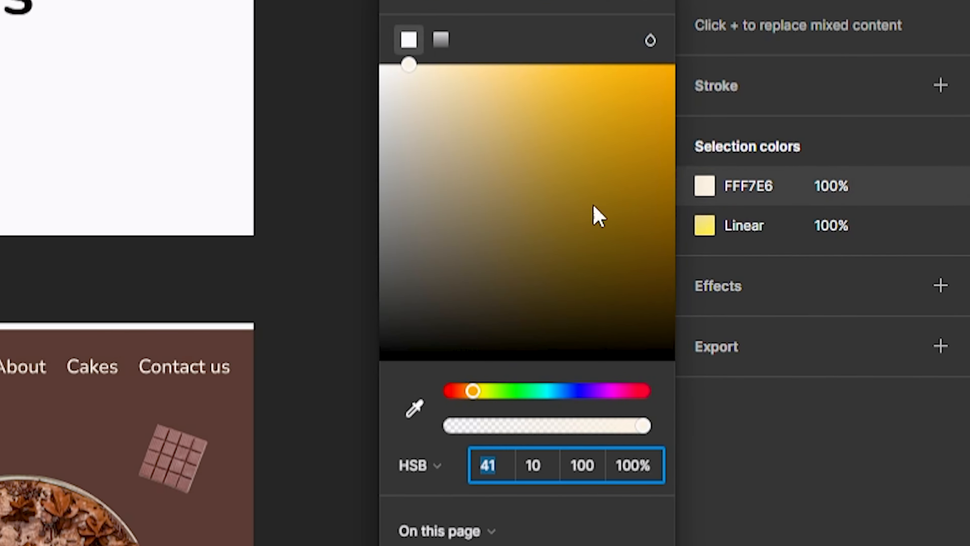
left_click_drag(594, 206, 177, 433)
left_click(672, 19)
left_click(724, 245)
scroll(724, 246, "down", 2)
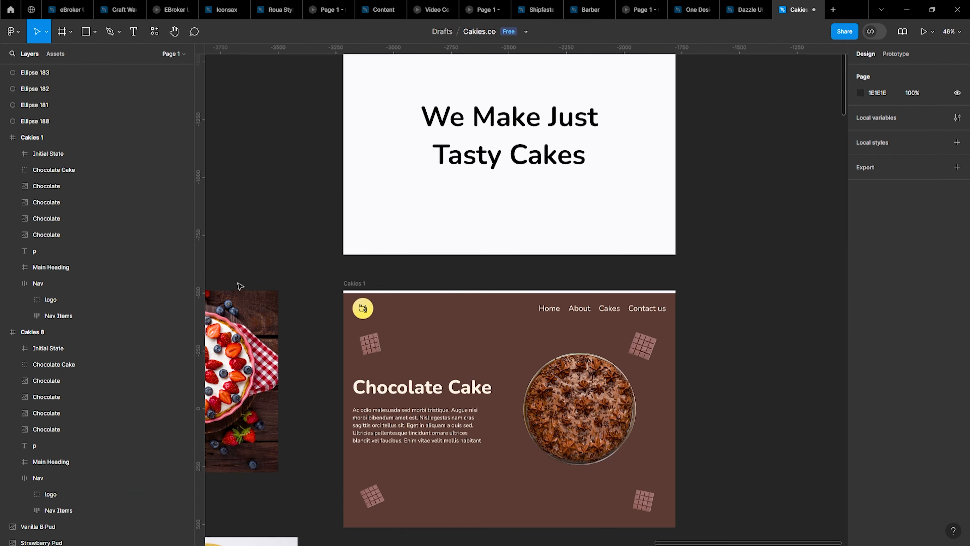
scroll(452, 270, "down", 2)
left_click(541, 268)
scroll(481, 256, "down", 1)
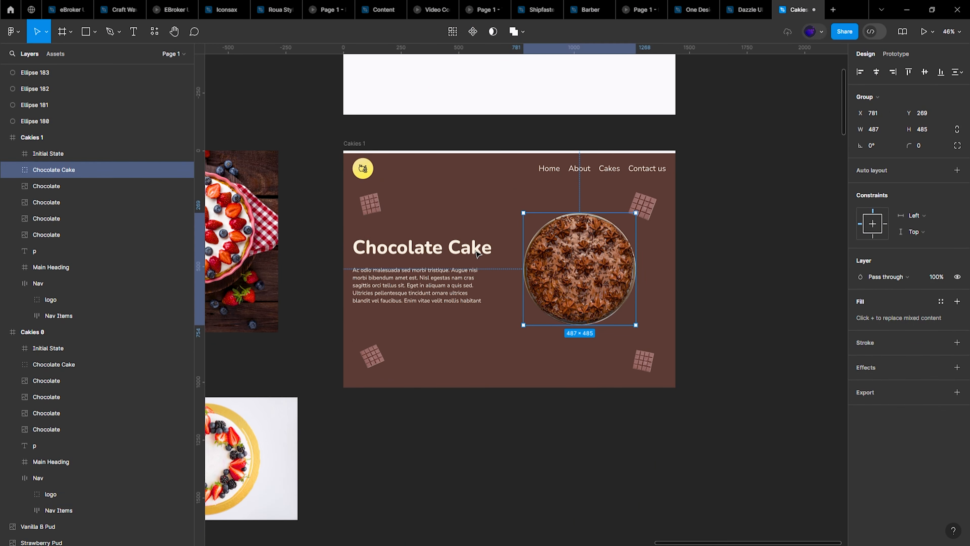
left_click(353, 144)
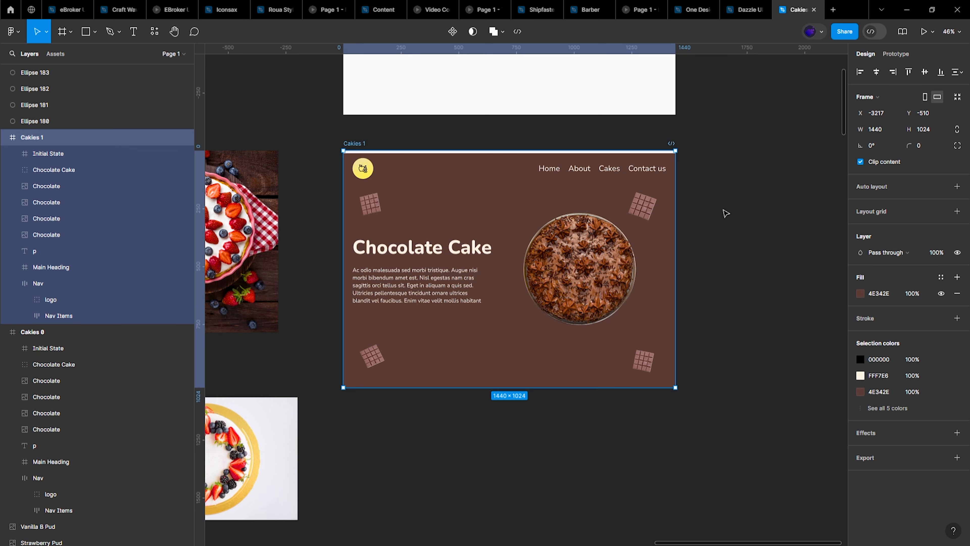
scroll(726, 214, "down", 4)
scroll(725, 213, "up", 2)
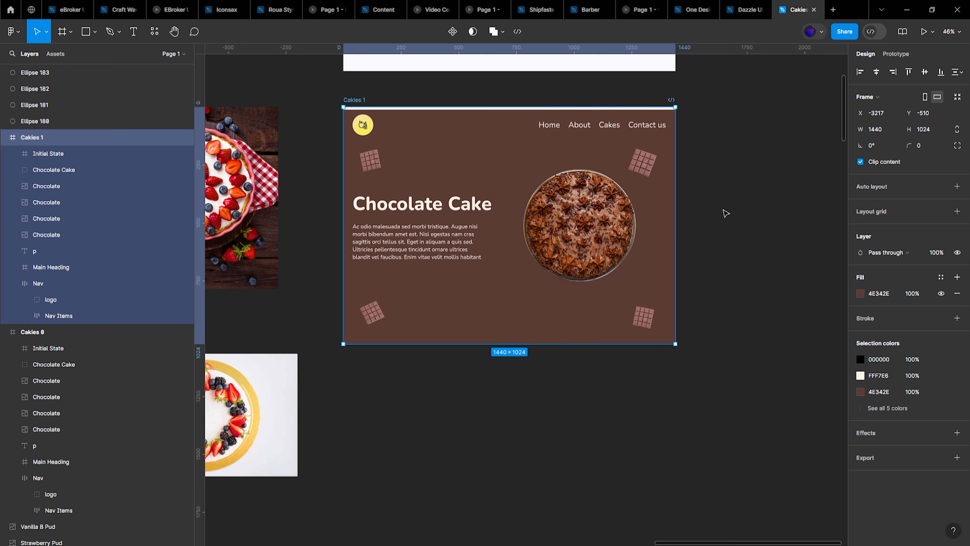
scroll(725, 214, "down", 3, "ctrl")
scroll(725, 213, "up", 3, "ctrl")
scroll(722, 213, "down", 3, "ctrl")
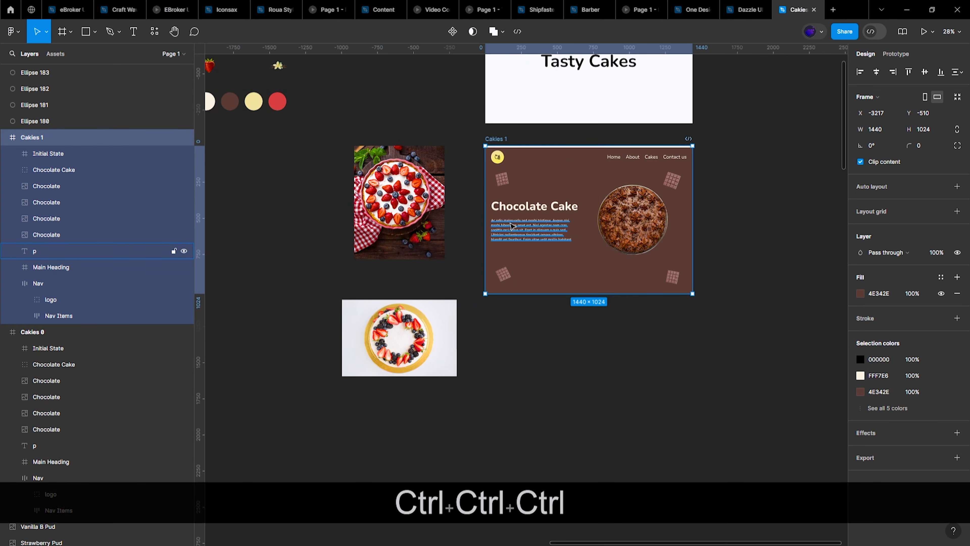
Step: Draw an ellipse of about 532 × 483 over the Vanilla B Pud image, with a 1 px black inside stroke and no fill
left_click(401, 329)
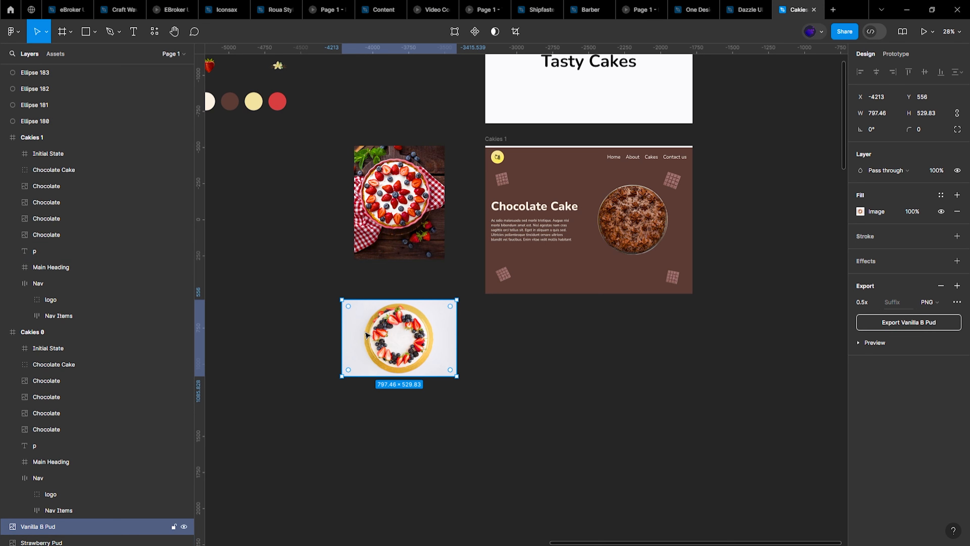
key("o")
scroll(365, 335, "up", 10, "ctrl")
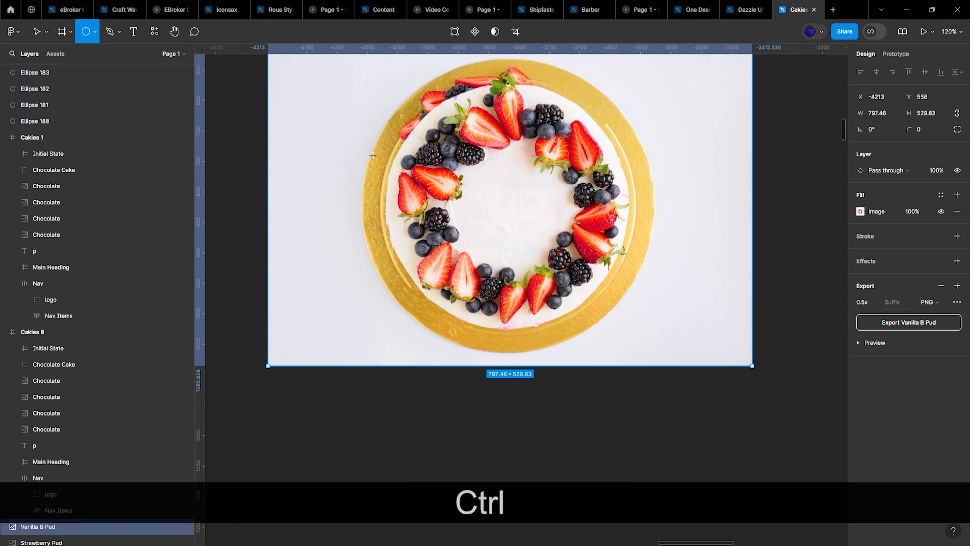
scroll(401, 97, "up", 1)
left_click_drag(407, 124, 684, 325)
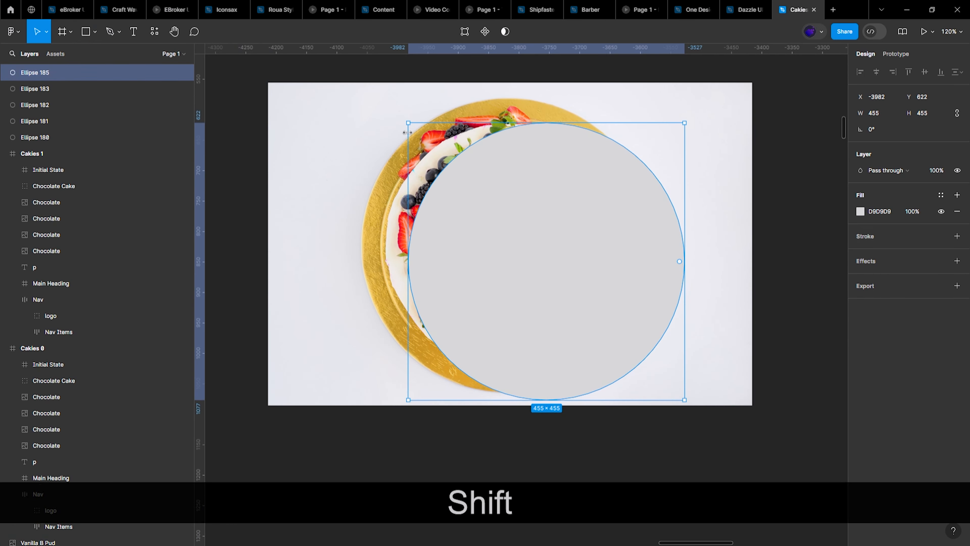
left_click_drag(407, 123, 361, 105)
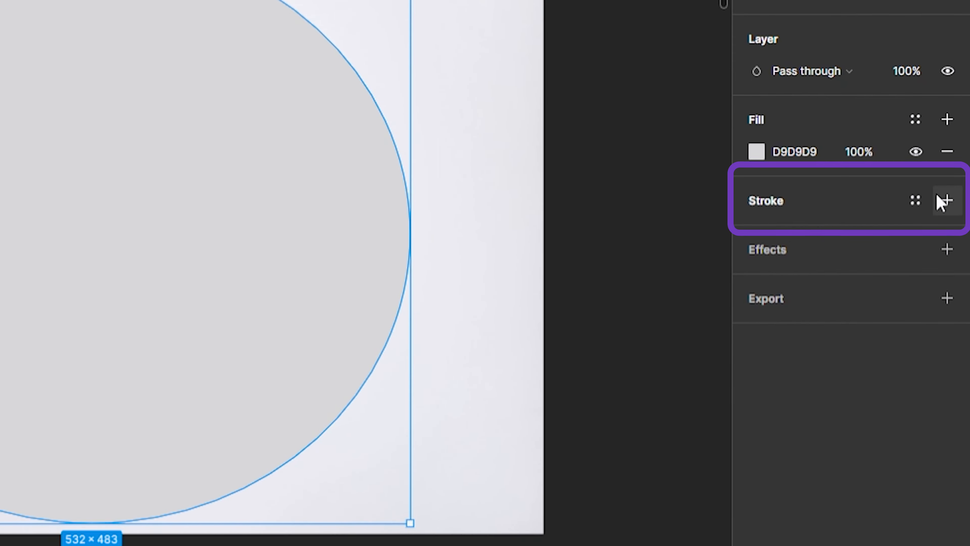
left_click(956, 236)
left_click(957, 211)
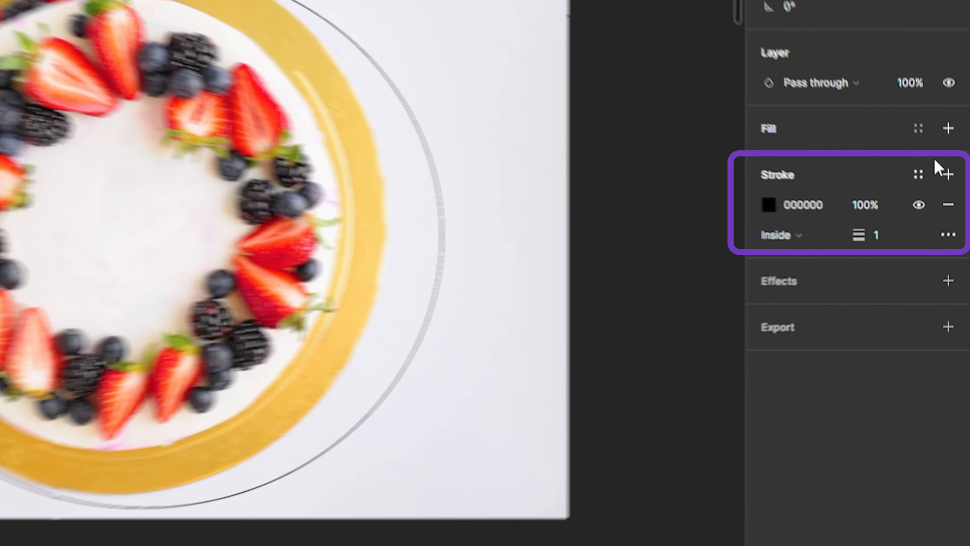
Step: Fit the ellipse outline to the edge of the golden cake board, at 481 × 484
left_click_drag(443, 178, 390, 179)
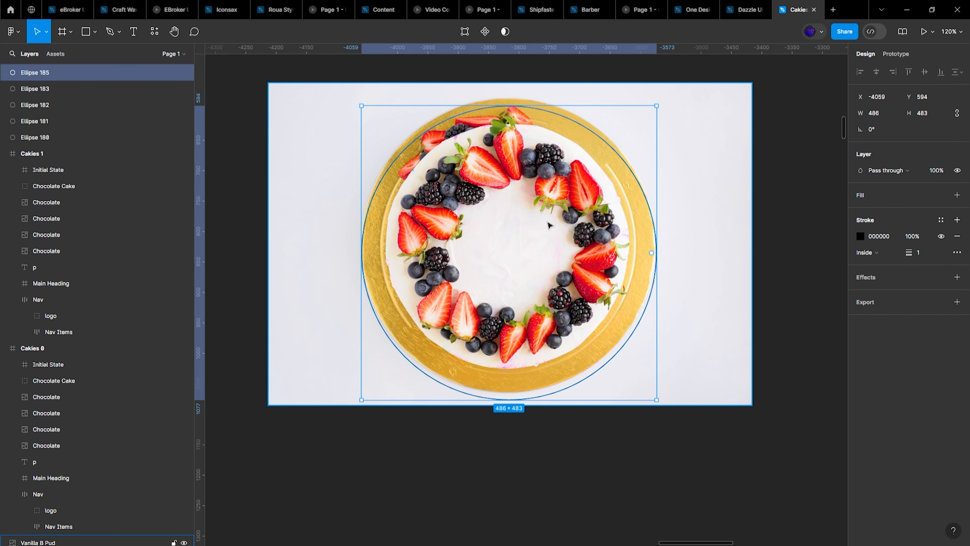
left_click_drag(514, 106, 515, 96)
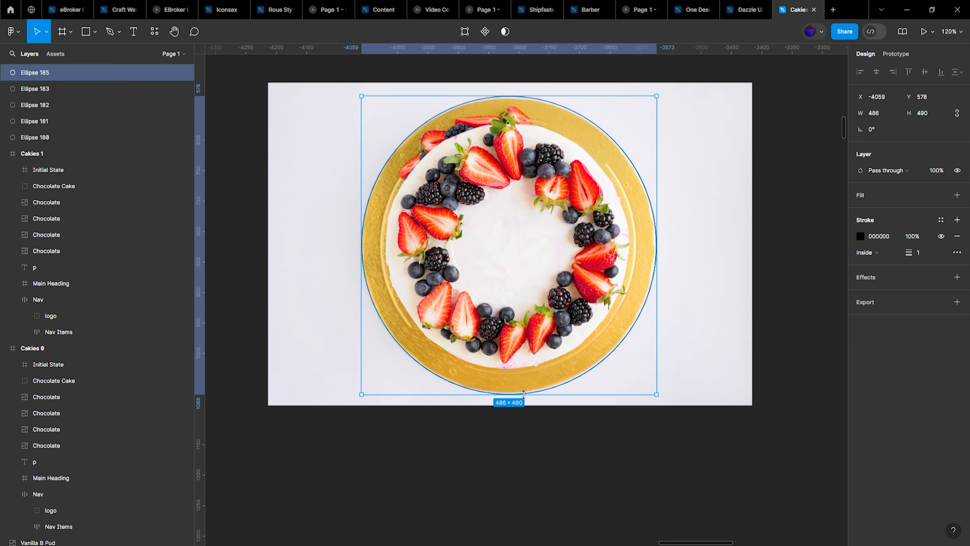
left_click_drag(524, 400, 523, 394)
left_click_drag(656, 292, 653, 292)
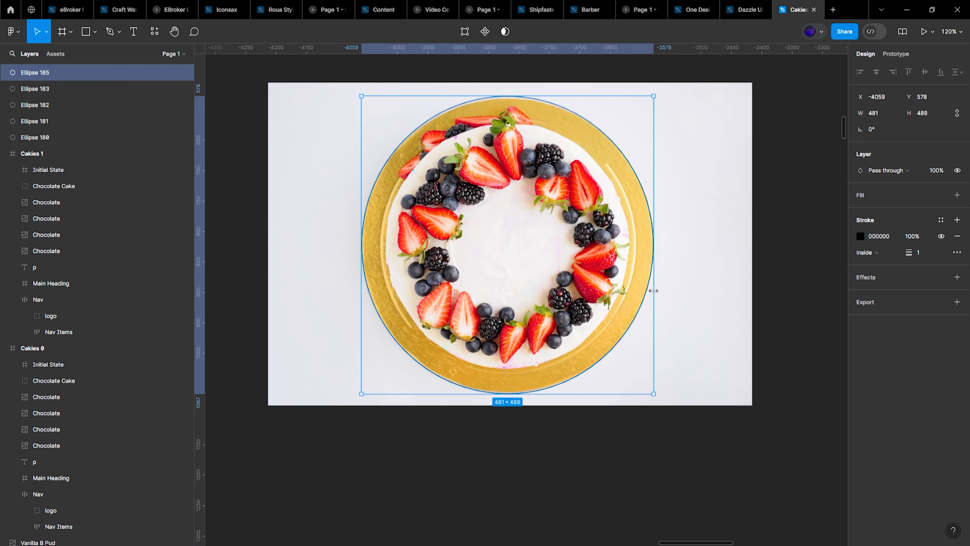
left_click_drag(537, 96, 537, 99)
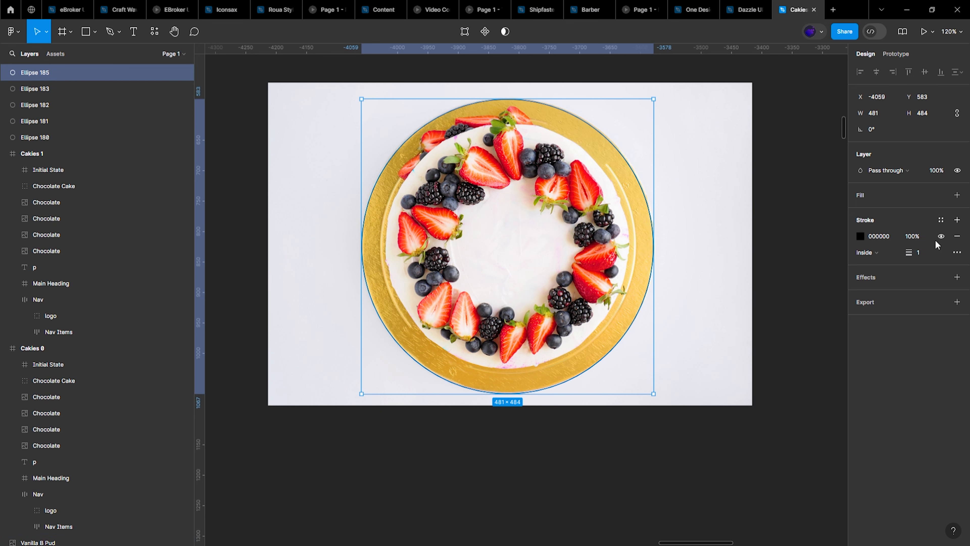
Step: Replace the ellipse's stroke with a D9D9D9 fill, and mask the Vanilla B Pud image with the ellipse placed beneath it
left_click(957, 195)
left_click(957, 252)
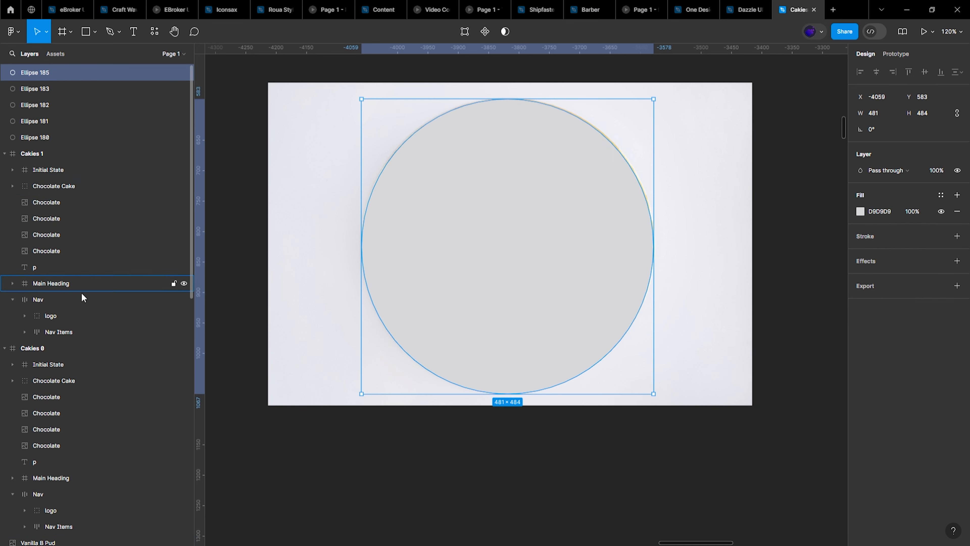
scroll(337, 219, "down", 4, "ctrl")
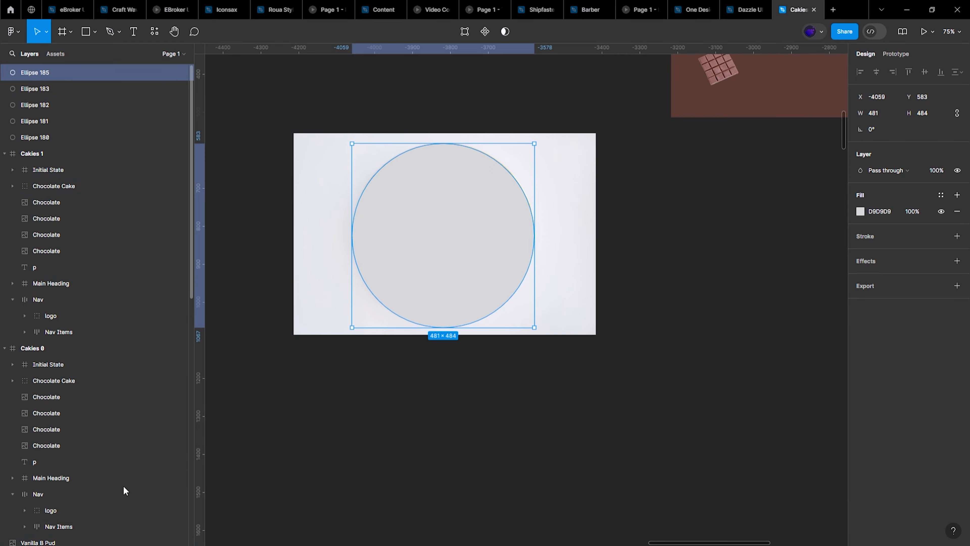
left_click_drag(38, 542, 34, 69)
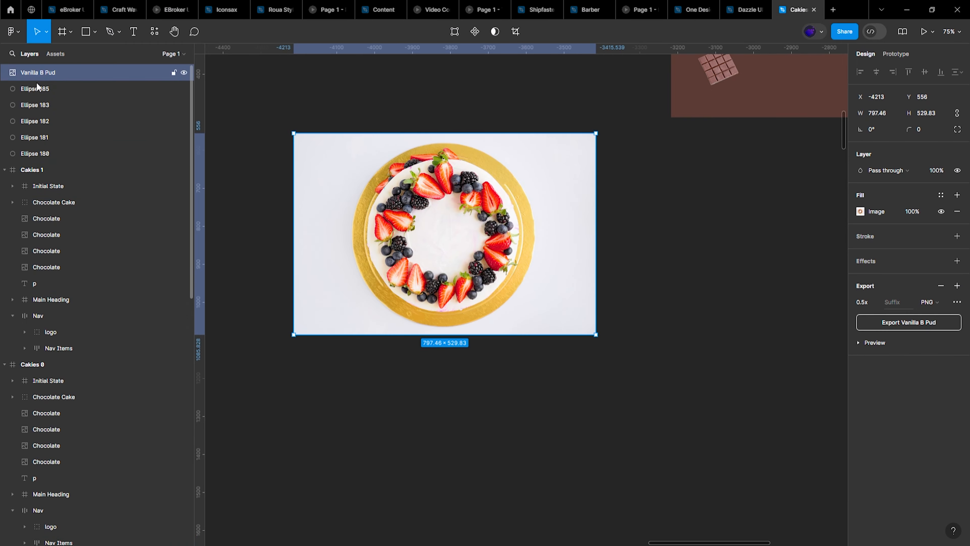
left_click(38, 89, "shift")
left_click(495, 31)
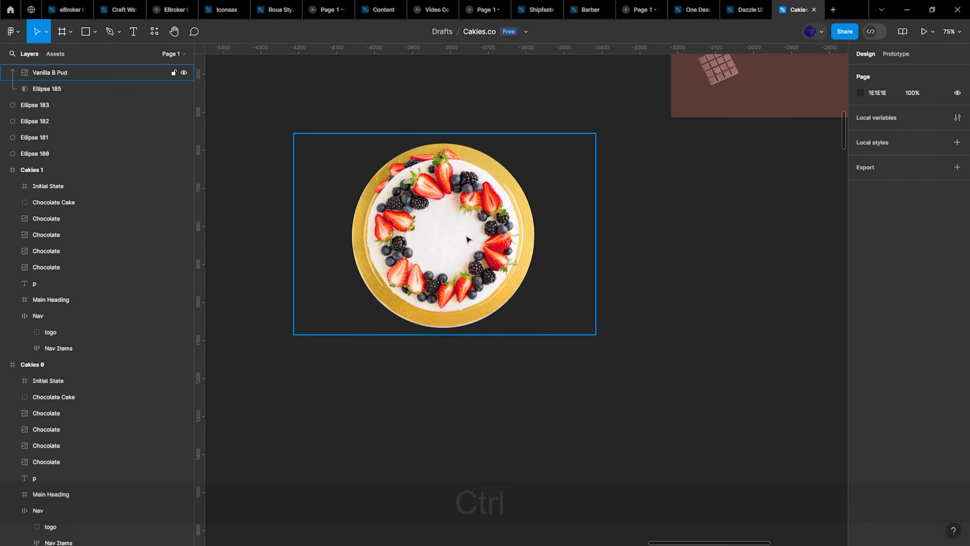
scroll(468, 240, "down", 4, "ctrl")
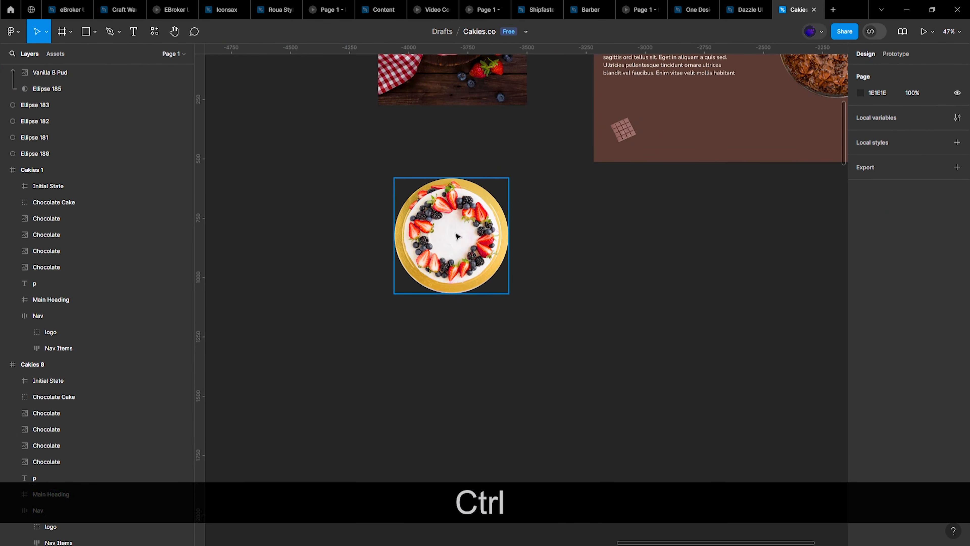
Step: Rename the cake's mask group as Vanilla B Pud, copying the name from the image layer inside it
left_click(468, 239)
double_click(51, 88)
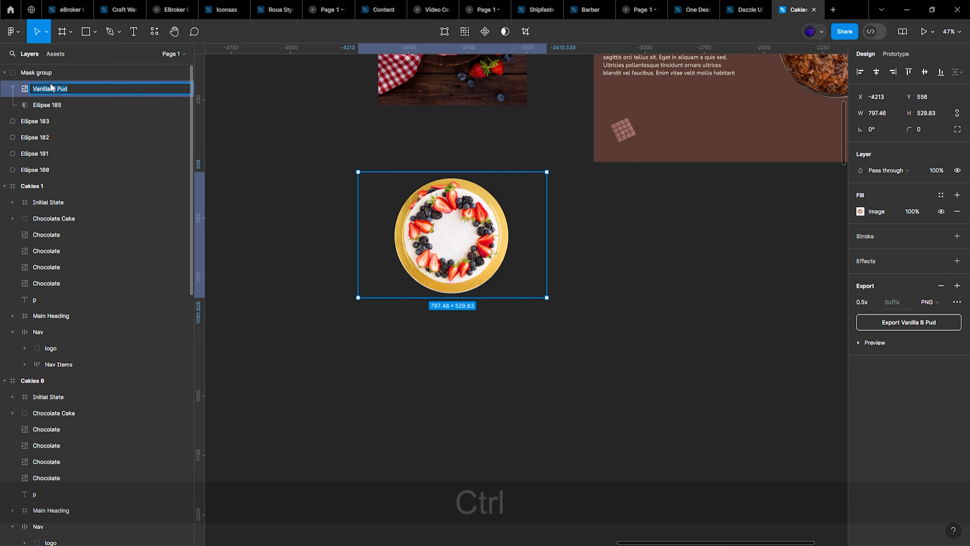
key("ctrl+c")
double_click(44, 72)
key("ctrl+v")
left_click(321, 206)
Step: Place the Vanilla B Pud cake under the chocolate cake in the Cakies 1 frame, scaled down to 291 × 293
left_click(398, 234)
scroll(399, 234, "right", 3)
left_click_drag(398, 235, 689, 141)
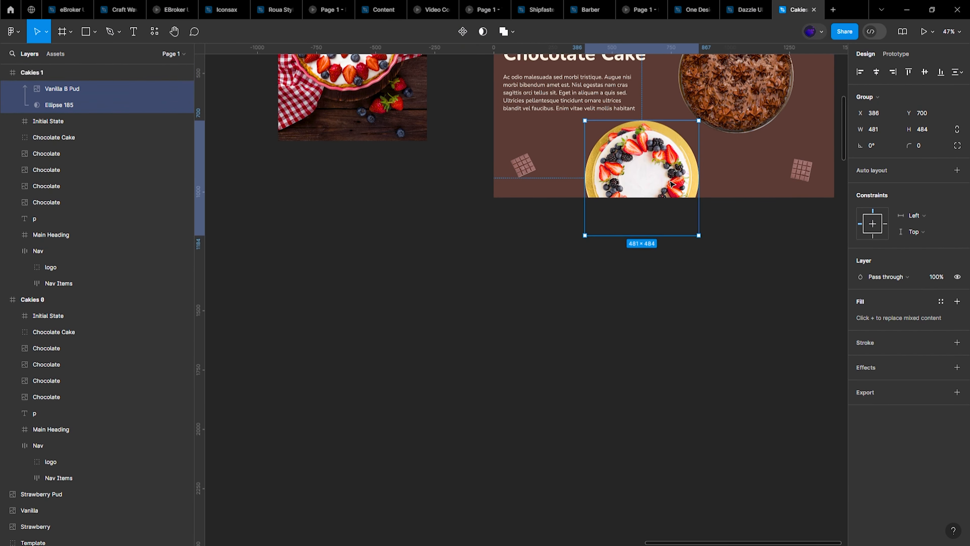
scroll(717, 187, "up", 2)
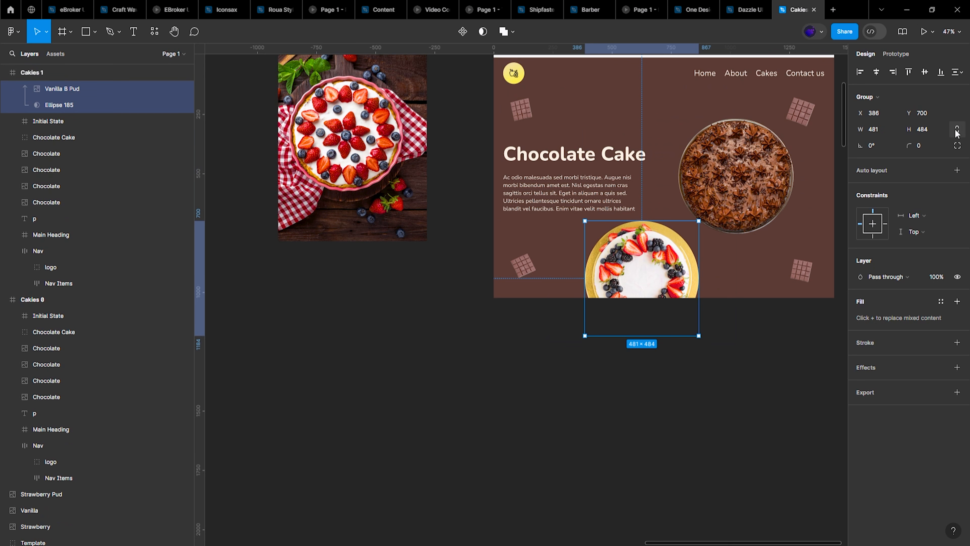
left_click_drag(699, 221, 635, 265)
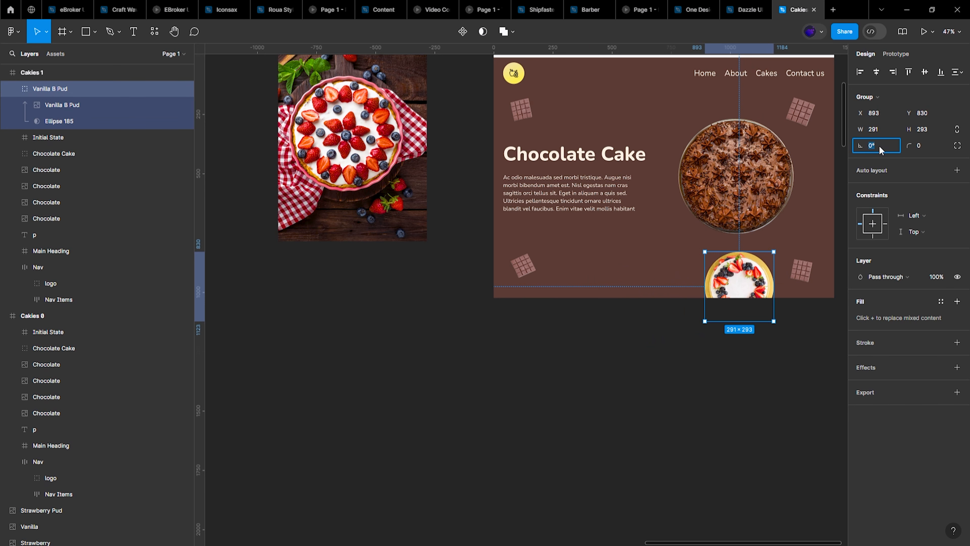
Step: Rotate the Vanilla B Pud group to 180° and align it horizontally centred with the Chocolate Cake group
type("180")
key("Return")
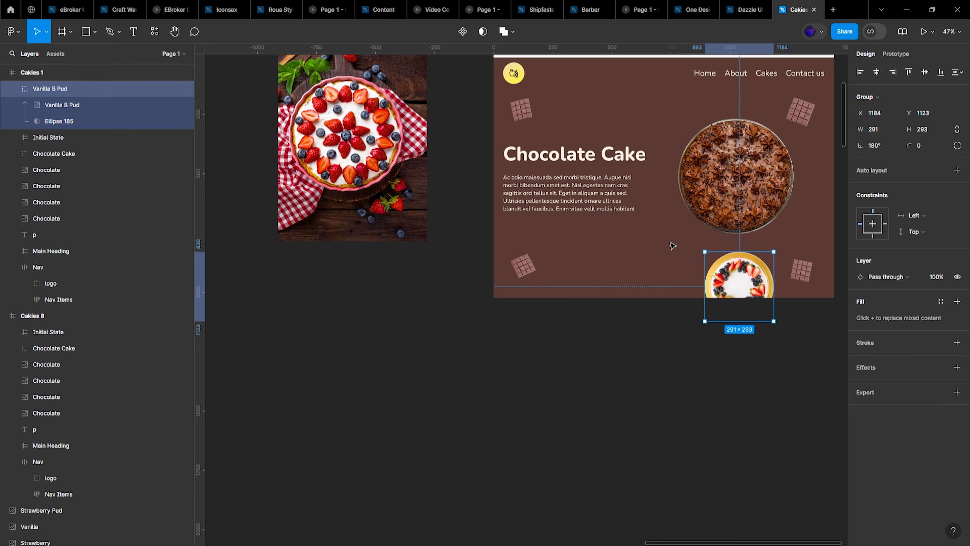
scroll(676, 260, "right", 1)
left_click(722, 176, "shift")
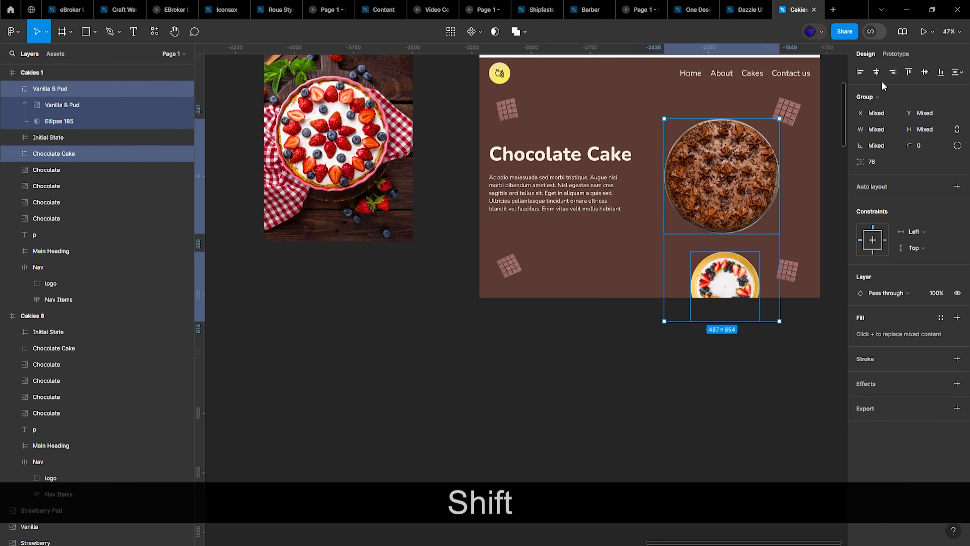
left_click(873, 80)
left_click(741, 190, "shift")
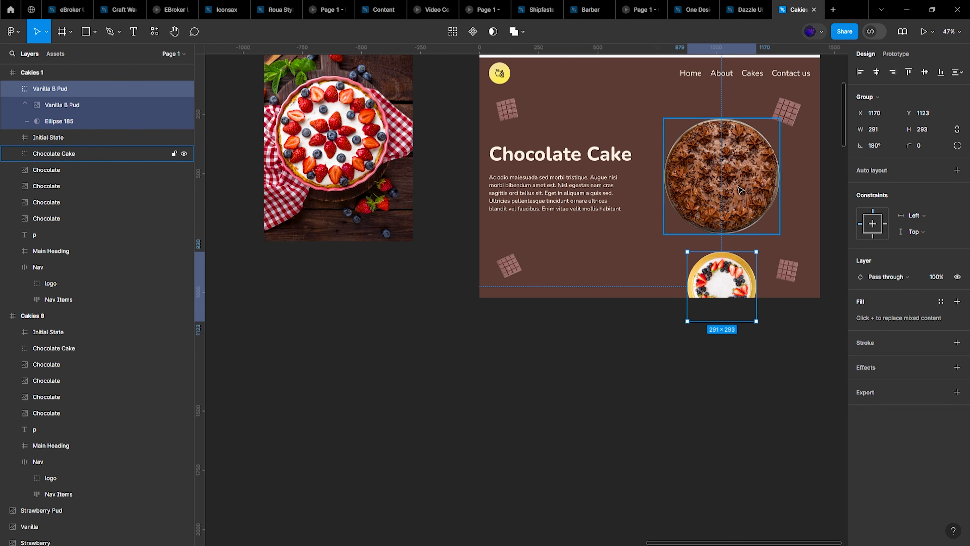
Step: Nudge the Vanilla B Pud group down to Y 1125 in the Cakies 1 frame
key("alt")
scroll(741, 190, "up", 3)
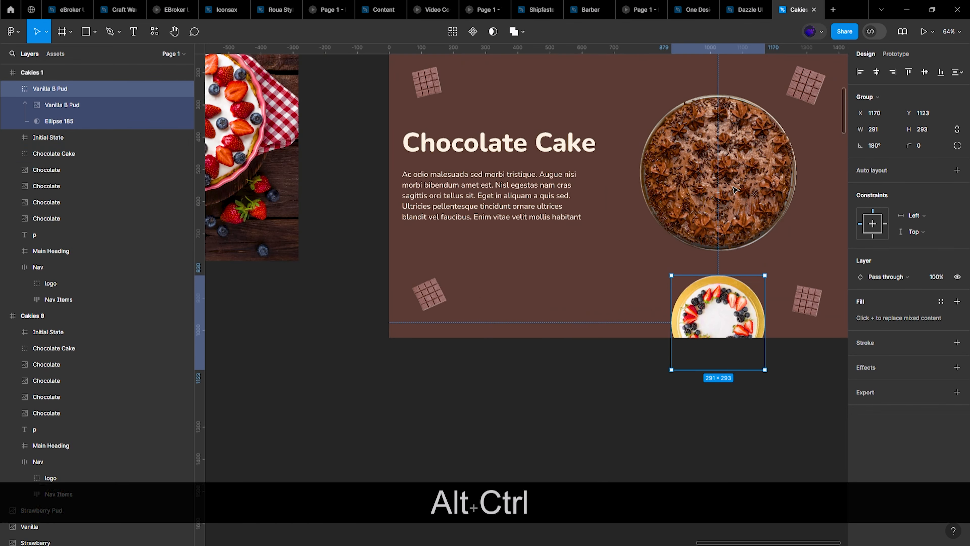
key("alt+Down")
key("alt+Down")
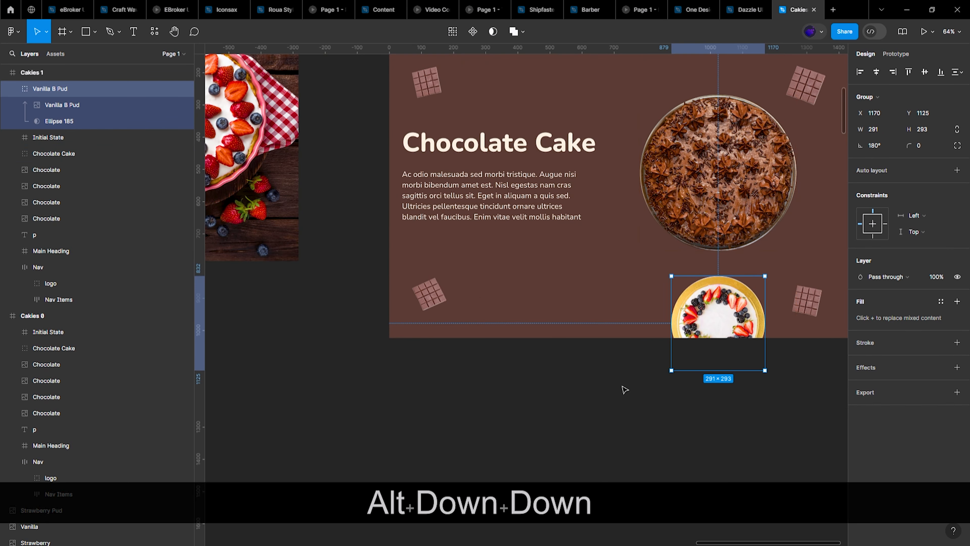
left_click(638, 442)
scroll(639, 442, "down", 3)
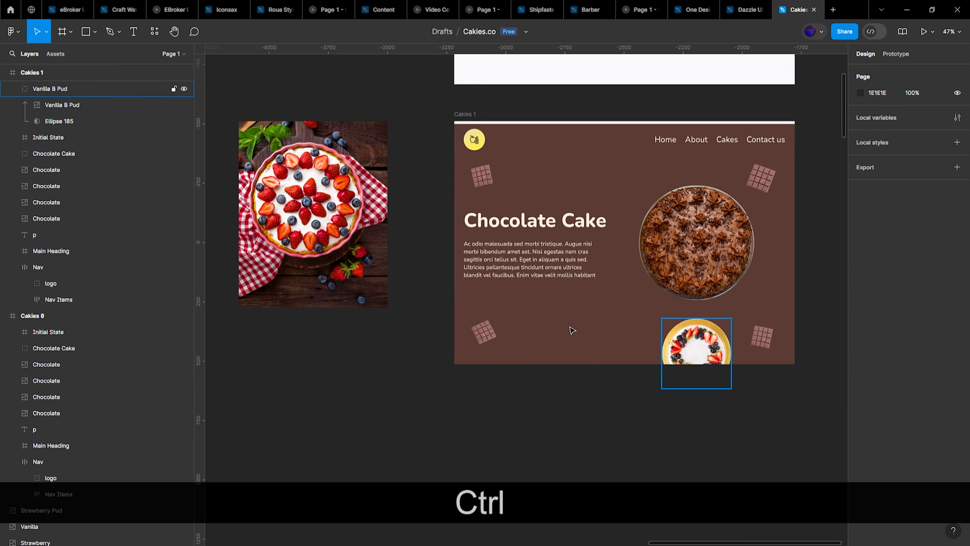
Step: Draw a 480 × 483 ellipse around the pink-rimmed cake in the Strawberry Pud image and mask the image with it
left_click(328, 225)
scroll(332, 230, "left", 4)
scroll(328, 211, "up", 5)
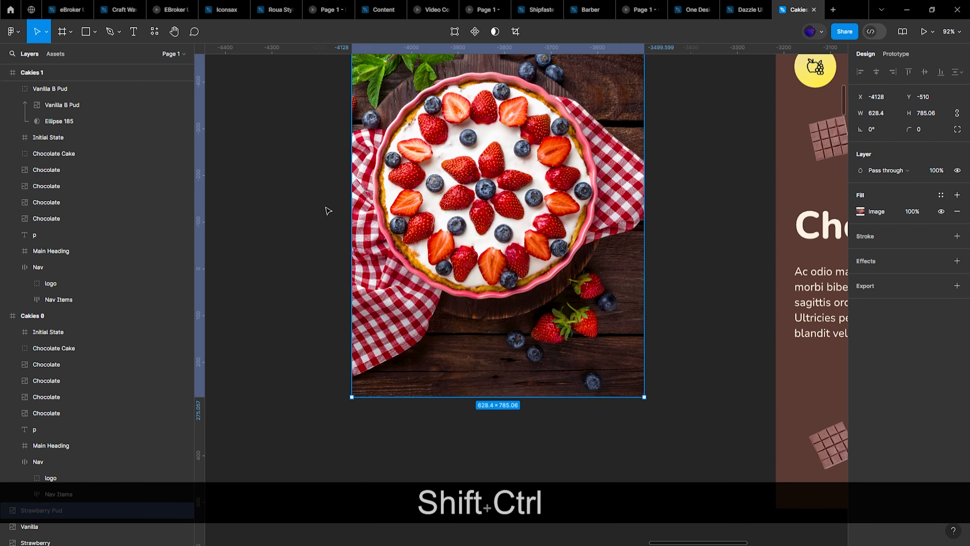
scroll(327, 210, "up", 2)
key("o")
left_click_drag(419, 183, 644, 411)
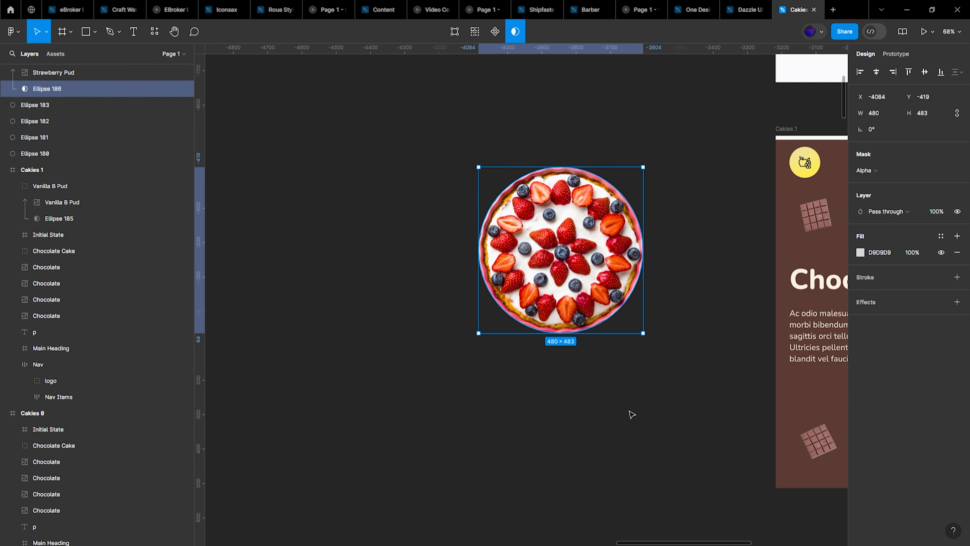
Step: Rename the strawberry cake's mask group as Strawberry Pud, copying the name from the image layer inside it
left_click(629, 411)
scroll(492, 330, "down", 4)
left_click(500, 306)
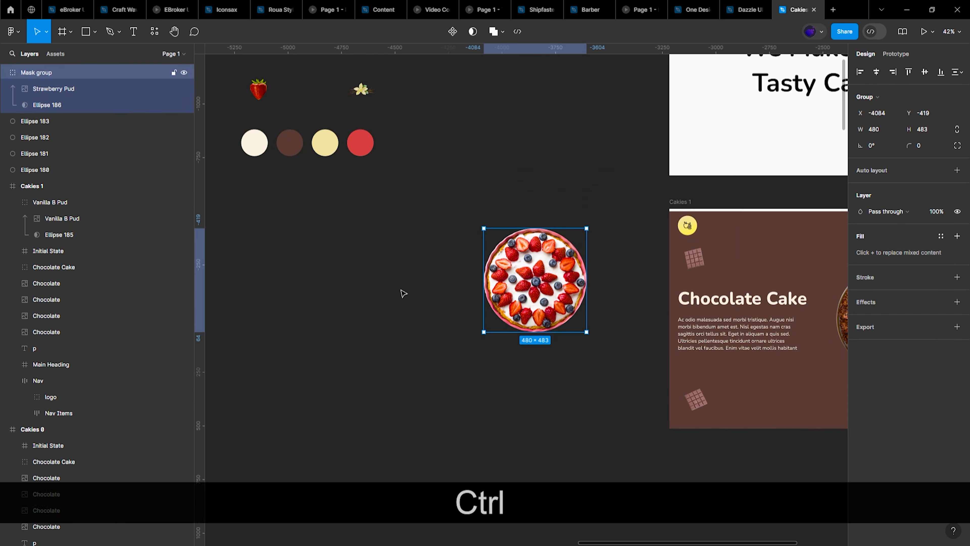
double_click(58, 90)
key("ctrl+c")
double_click(51, 72)
key("ctrl+v")
left_click(359, 283)
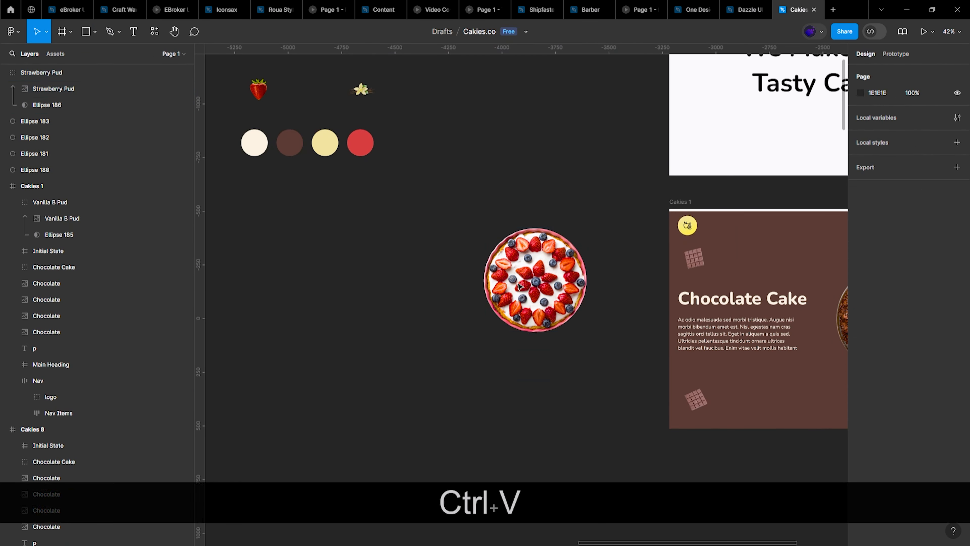
Step: Resize the Strawberry Pud group to 291 × 293, matching the size of the Vanilla B Pud group
left_click(500, 302)
scroll(360, 337, "down", 2)
scroll(362, 340, "down", 2)
scroll(464, 142, "down", 4)
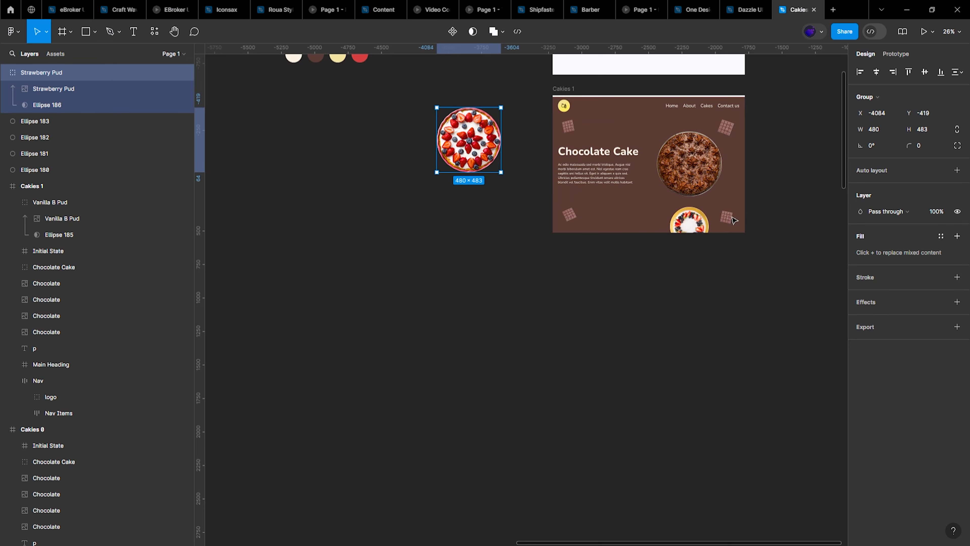
left_click(703, 235)
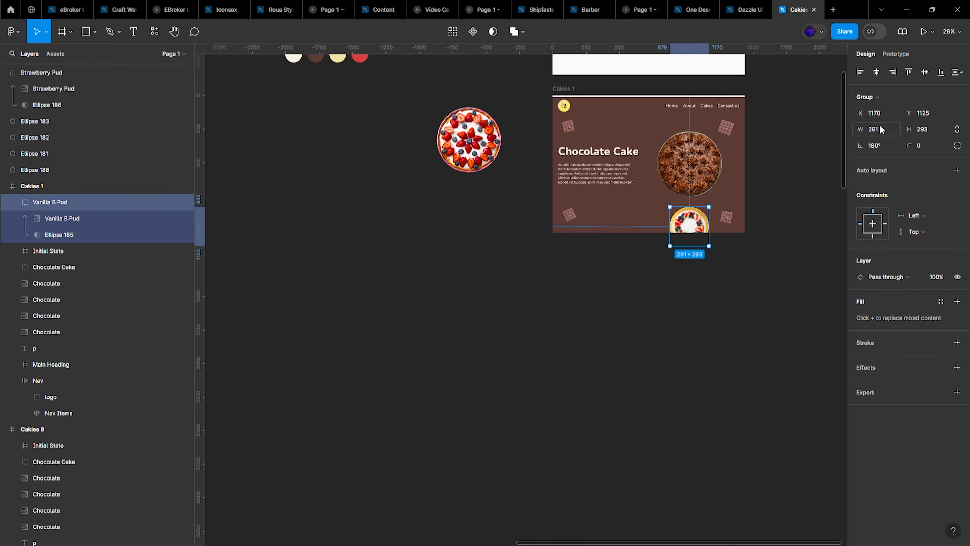
left_click(469, 145)
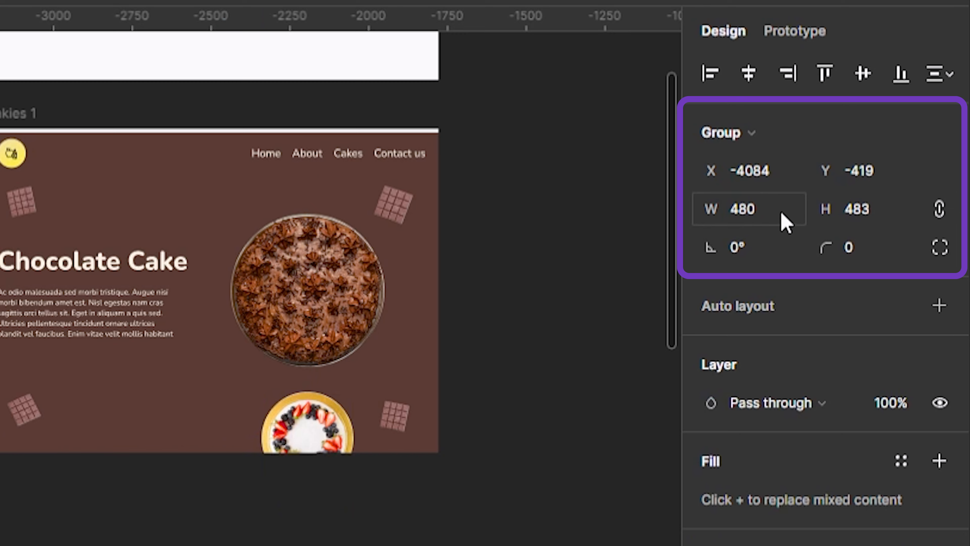
left_click(783, 222)
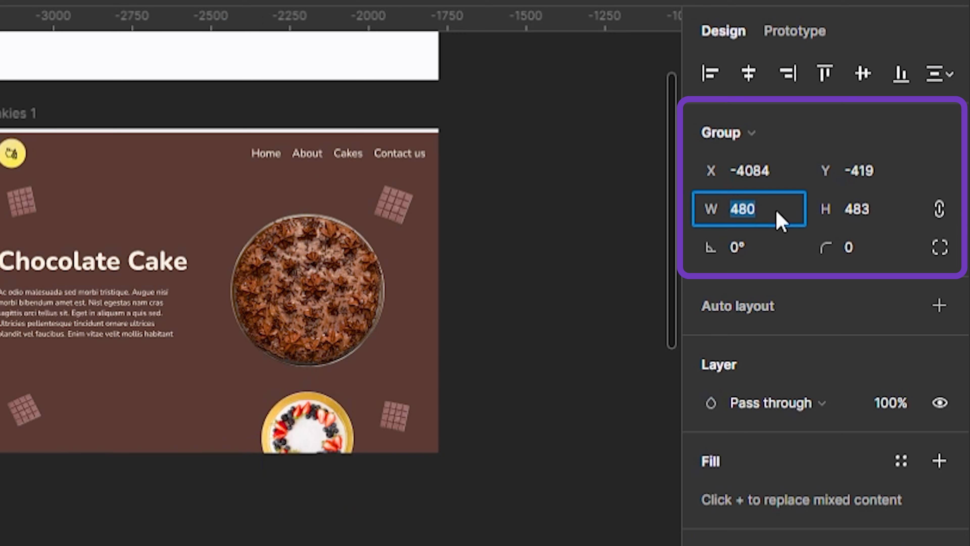
type("291")
key("Return")
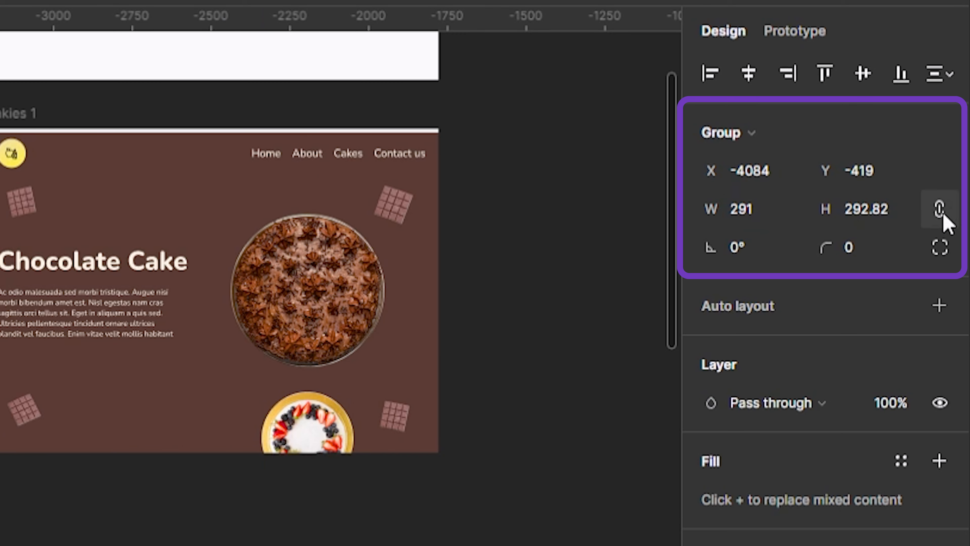
left_click(822, 215)
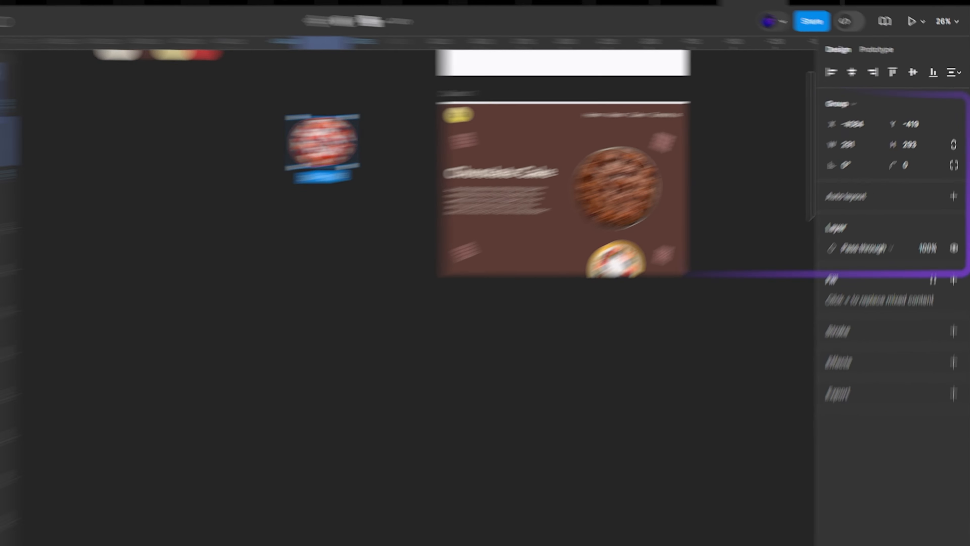
Step: Move the Strawberry Pud group into the lower part of the Cakies 1 frame and turn off the frame's Clip content
left_click_drag(456, 128, 629, 214)
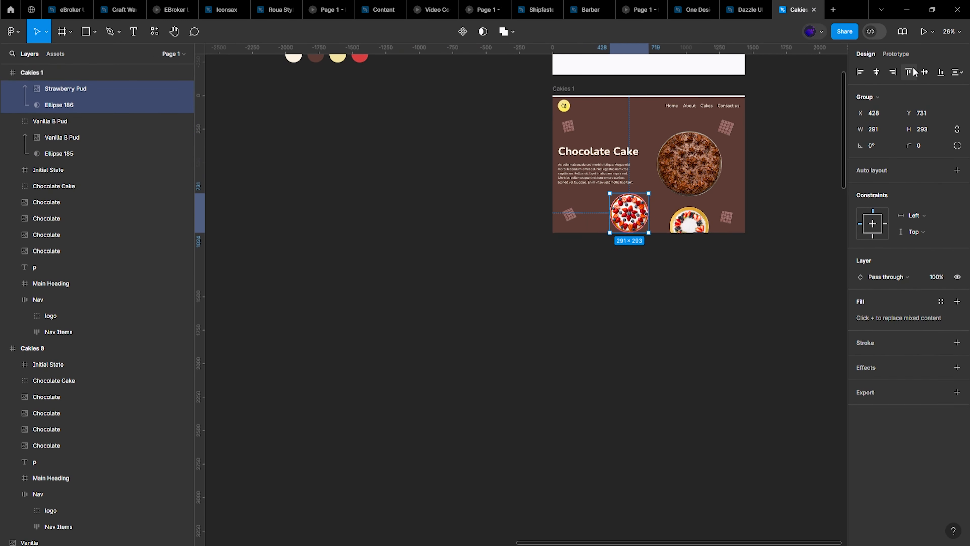
left_click(861, 161)
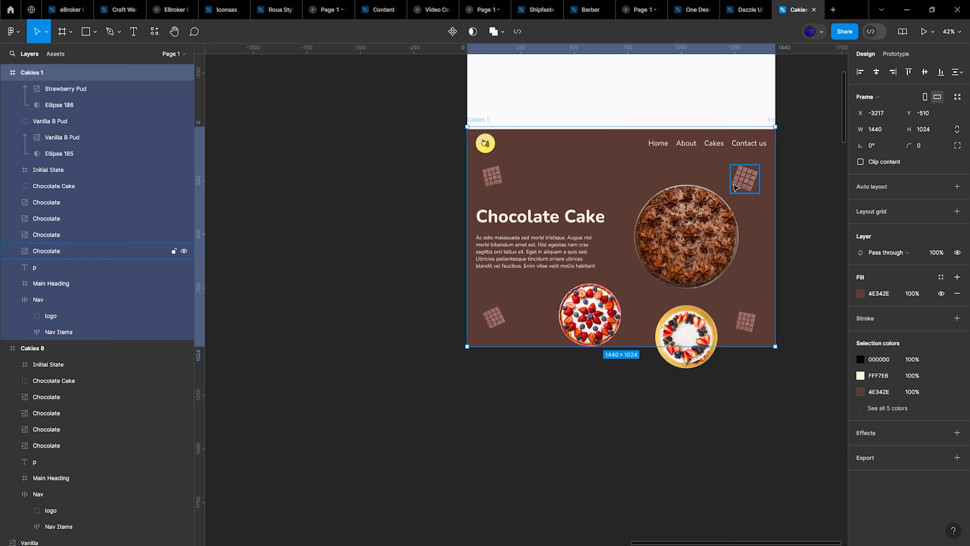
left_click(611, 327)
mouse_move(612, 327)
left_mouse_down()
mouse_move(625, 341)
mouse_move(606, 310)
left_mouse_up()
scroll(27, 125, "up", 2)
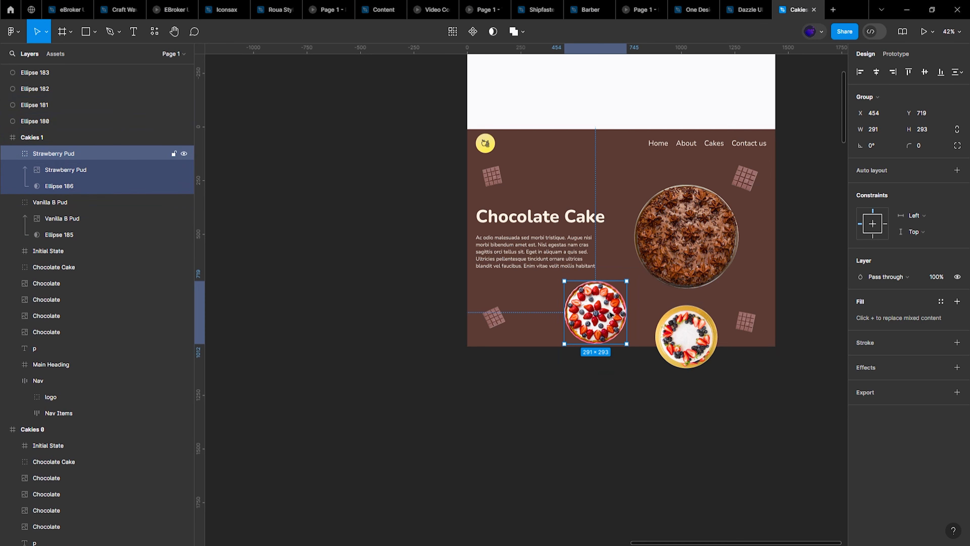
Step: Move the Strawberry Pud group below the frame's lower edge, centred under the Vanilla B Pud cake at X 879, Y 1283
key("space")
left_click_drag(602, 311, 686, 396)
left_click_drag(696, 413, 686, 270)
key("space")
scroll(737, 250, "up", 4)
Step: Turn Clip content back on for the Cakies 1 frame
left_click(738, 249)
left_click(479, 109)
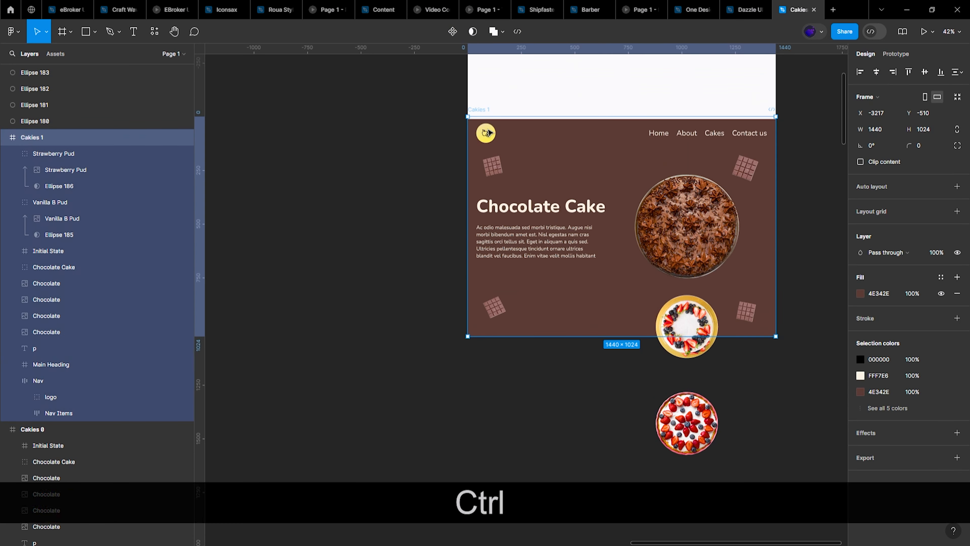
left_click(861, 162)
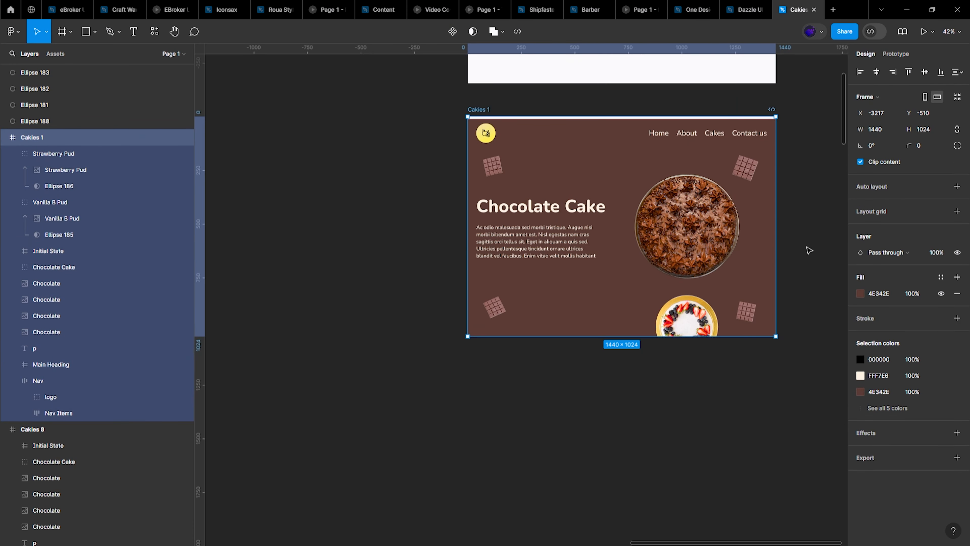
left_click(781, 225)
scroll(526, 121, "down", 3)
left_click(509, 113)
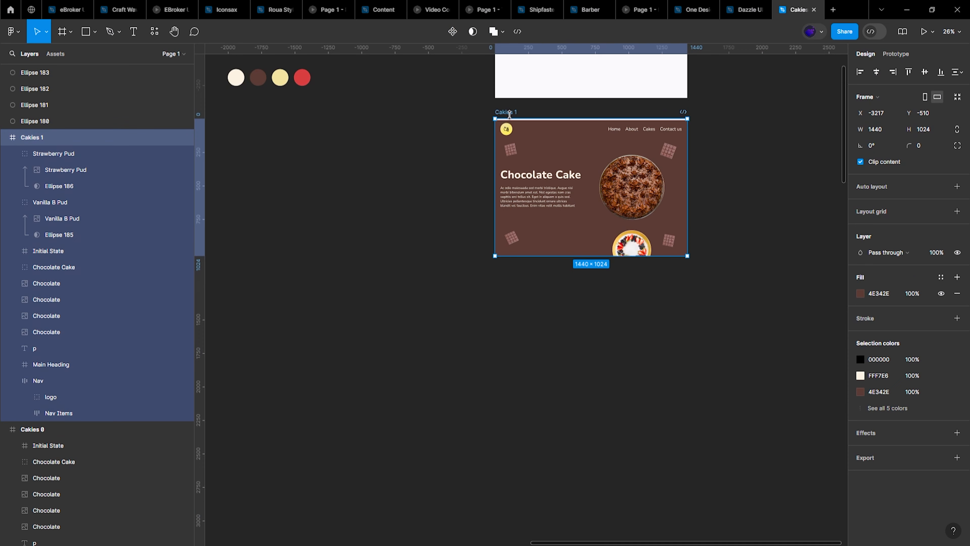
left_click_drag(512, 116, 522, 265)
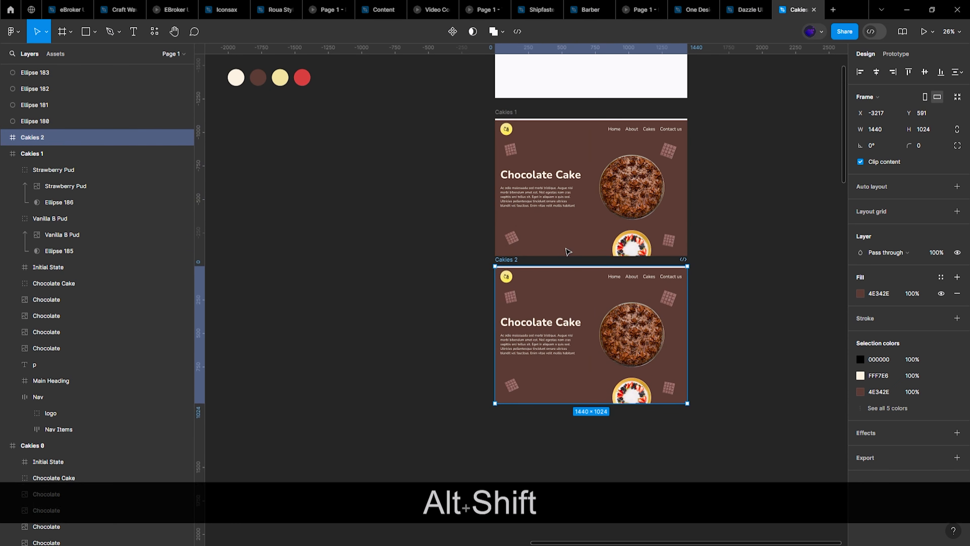
key("ctrl+z")
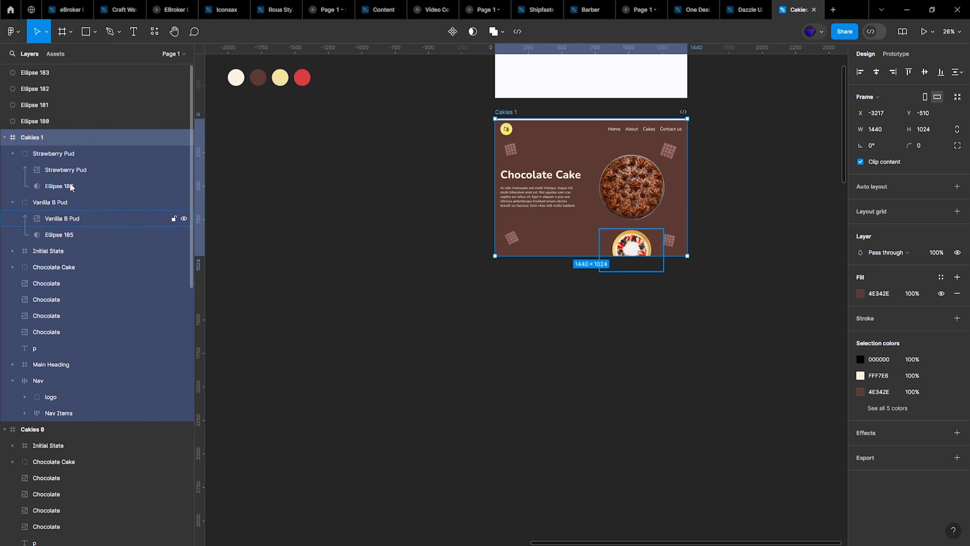
Step: Collapse the Strawberry Pud and Vanilla B Pud groups in the layer list, and rotate the Strawberry Pud group to 180°
left_click(13, 153)
left_click(13, 169)
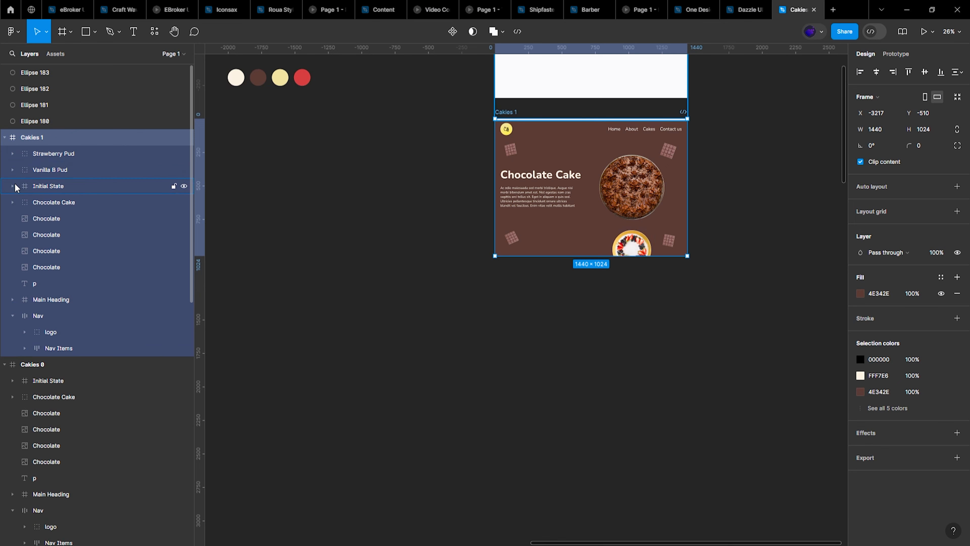
left_click(41, 154)
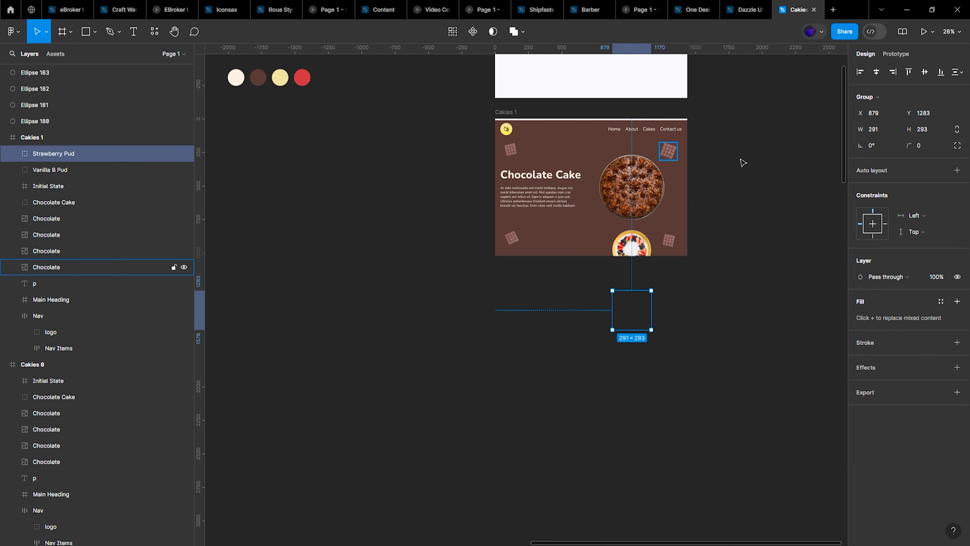
left_click(877, 149)
type("180")
key("Return")
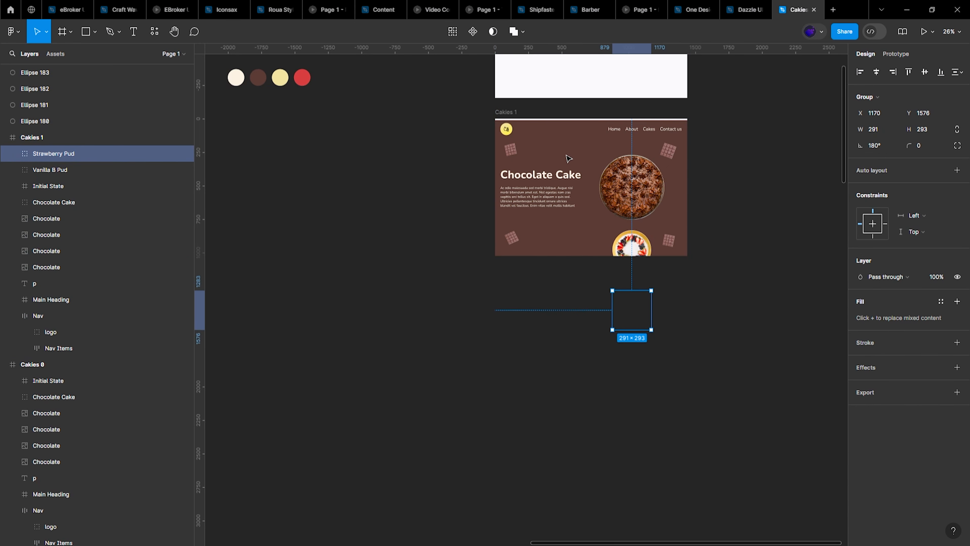
Step: Duplicate the Cakies 1 frame straight below the original, at Y 754
left_click(511, 115)
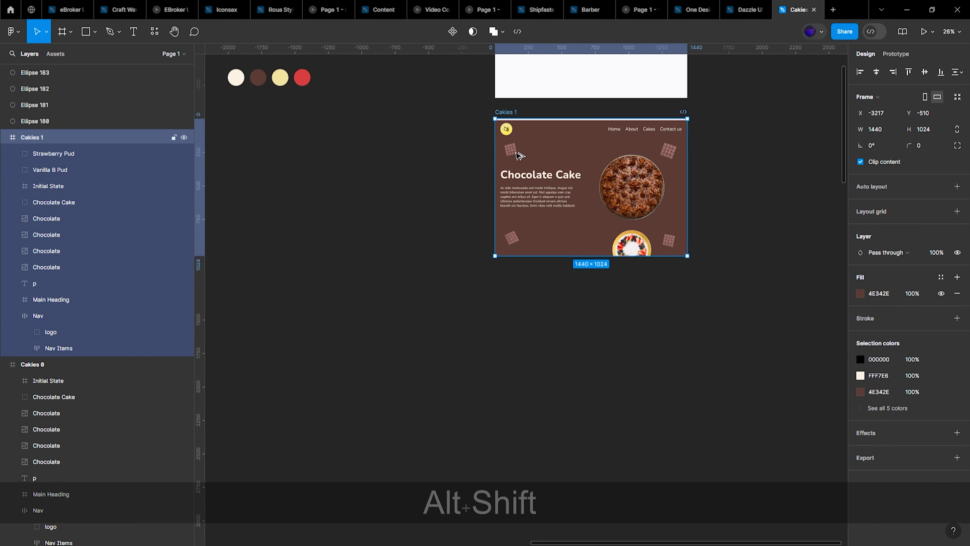
left_click_drag(512, 117, 547, 285)
scroll(758, 277, "down", 2)
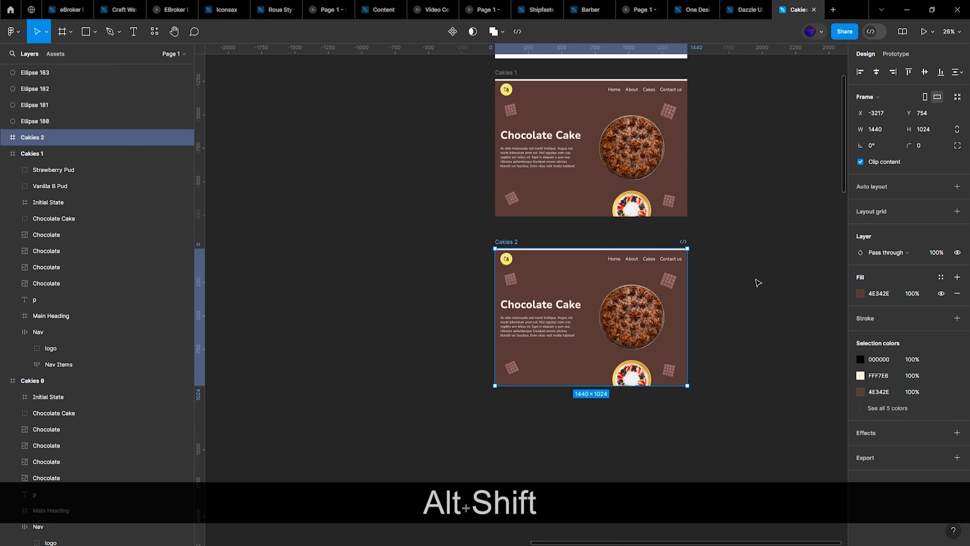
Step: Narrow the navigation bar in the Cakies 2 frame to a width of 741, ending in line with the chocolate cake's left edge
scroll(748, 290, "up", 3, "ctrl")
key("shift+2")
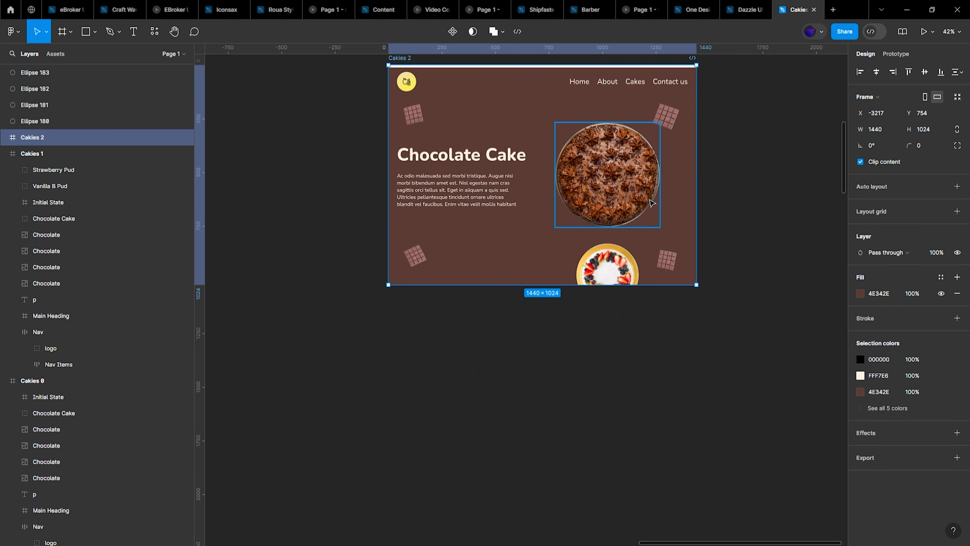
scroll(612, 186, "up", 3)
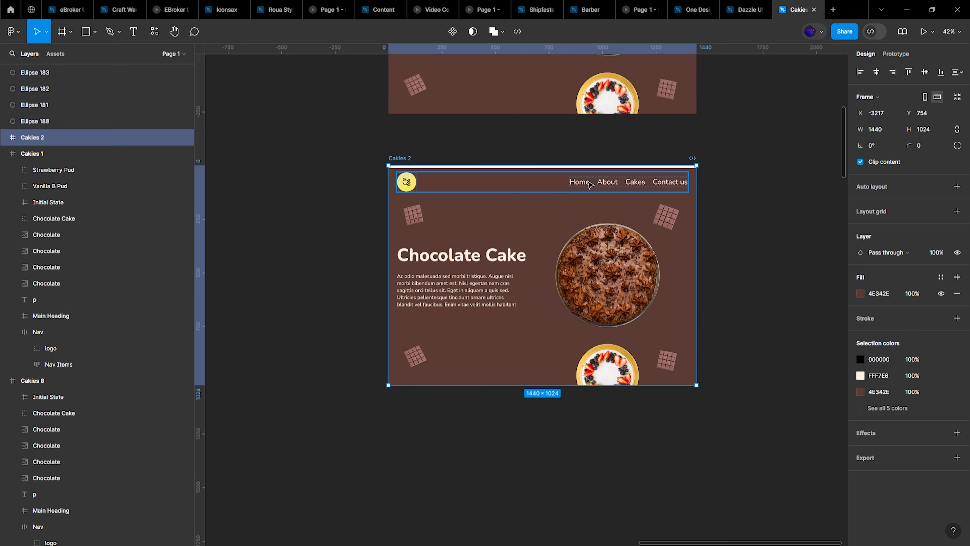
left_click(590, 184)
left_click(645, 252)
scroll(645, 252, "up", 3, "ctrl")
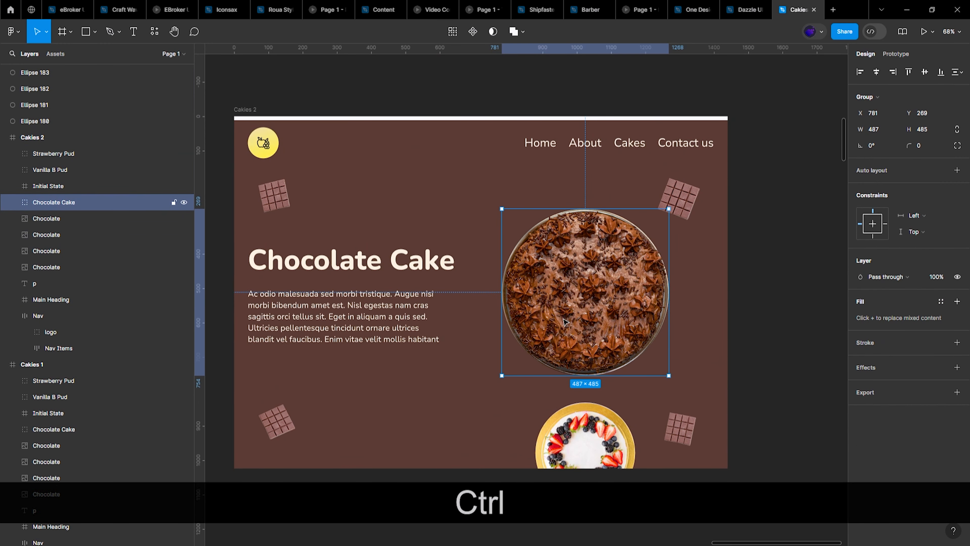
scroll(583, 272, "down", 3)
scroll(589, 228, "up", 6)
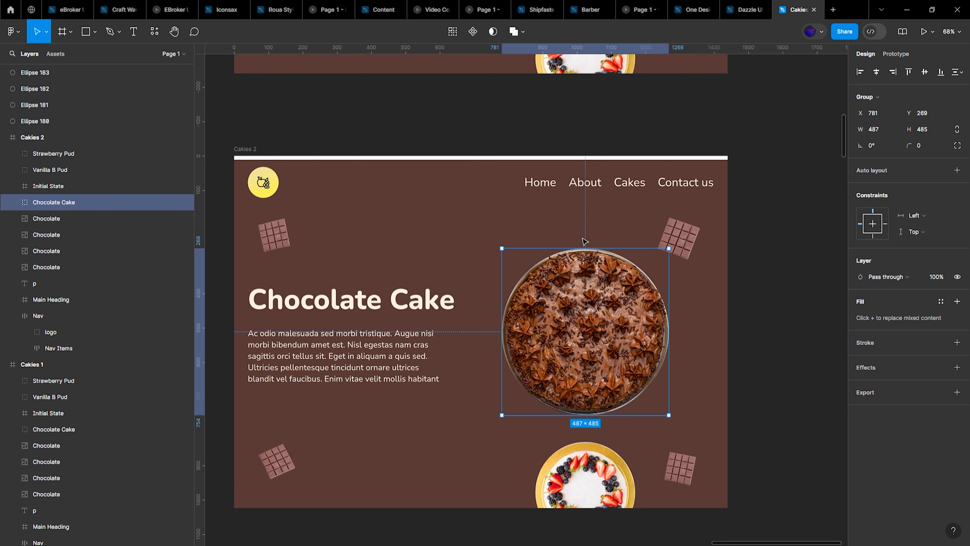
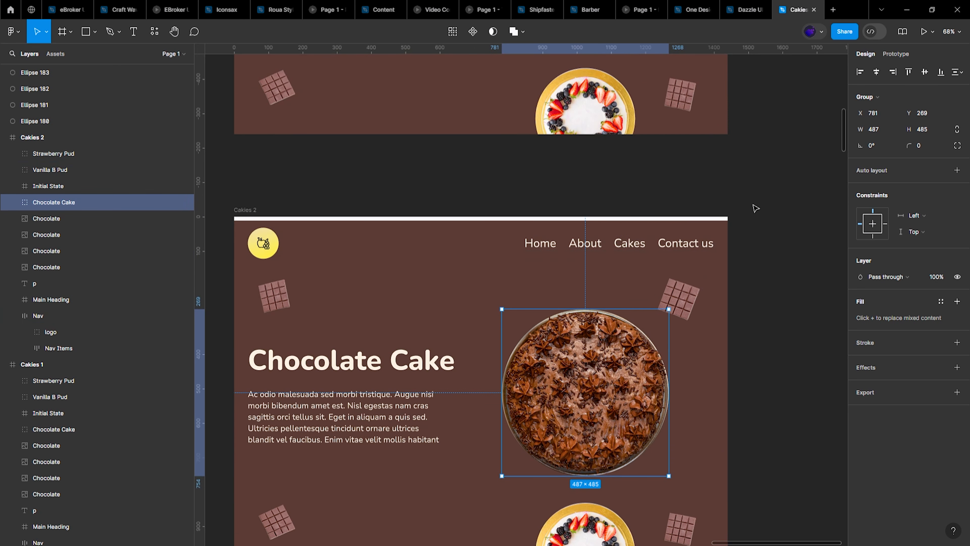
left_click(627, 256)
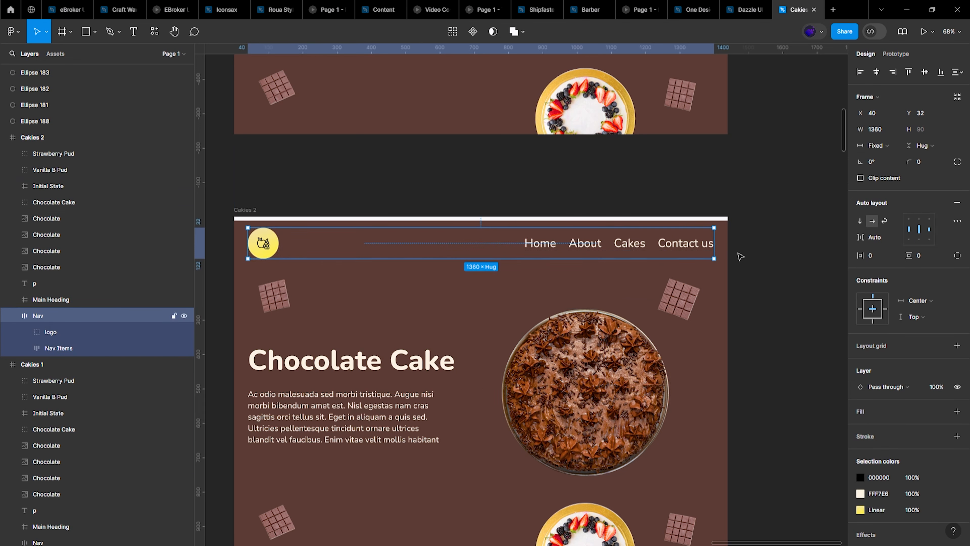
left_click_drag(714, 250, 500, 253)
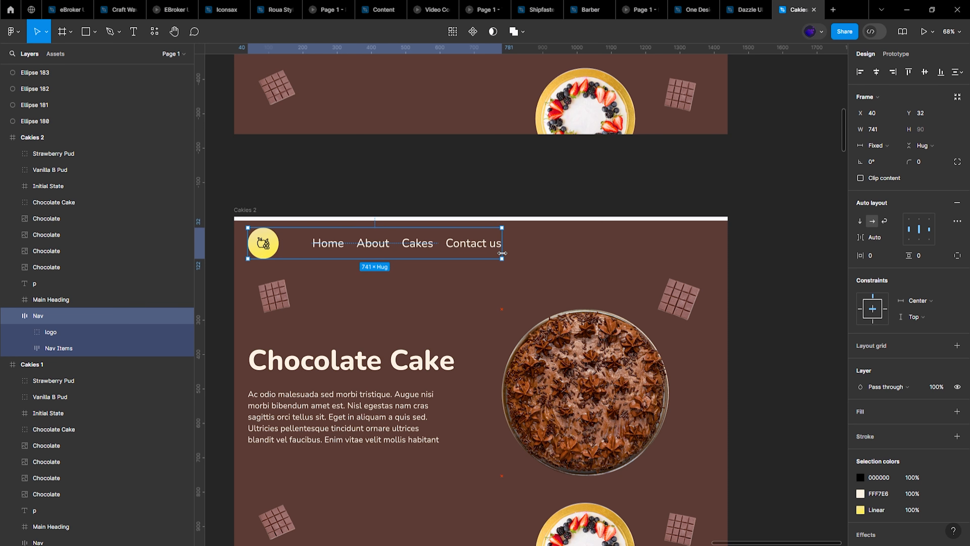
left_click(640, 260)
scroll(776, 255, "down", 1)
Step: Resize the Chocolate Cake group in the Cakies 2 frame to 291 × 291
left_click(623, 333)
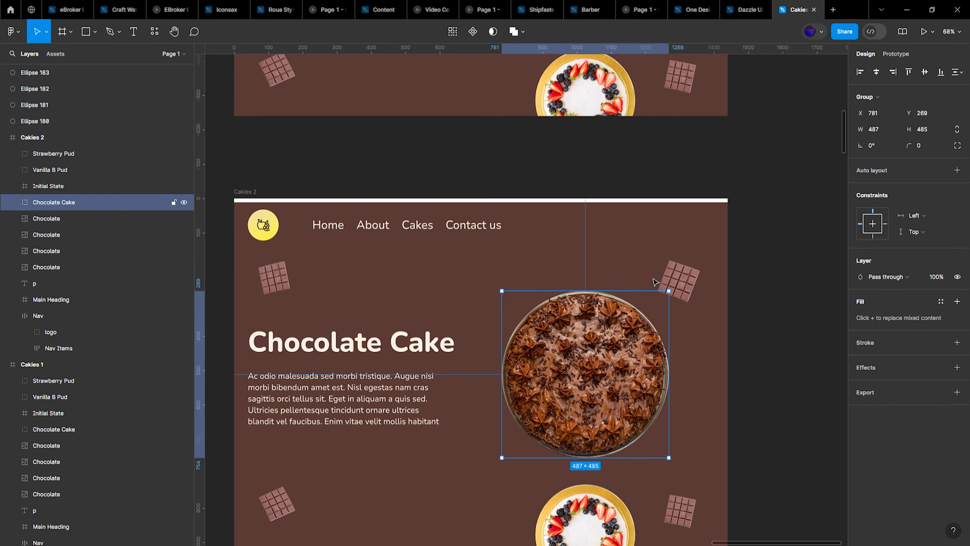
scroll(686, 235, "down", 2)
left_click(632, 406)
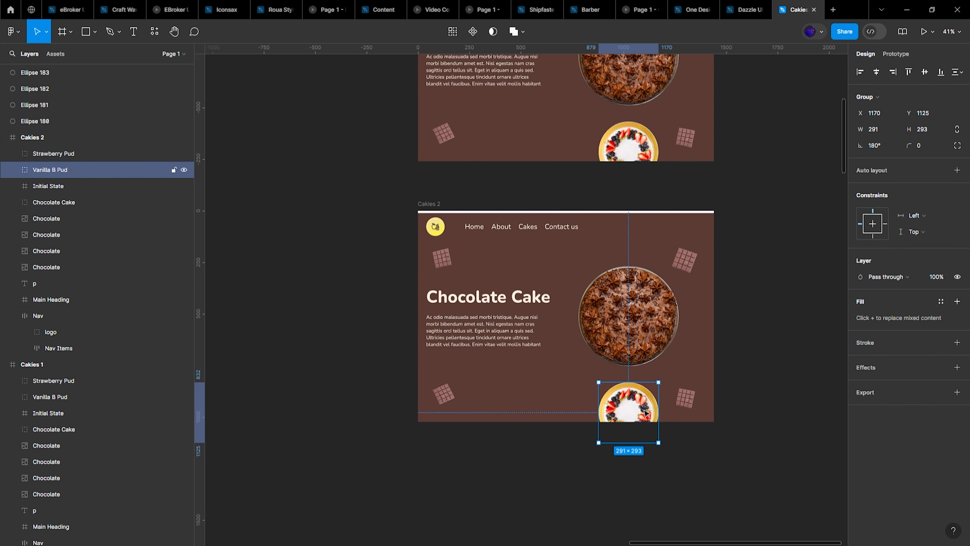
left_click(634, 337)
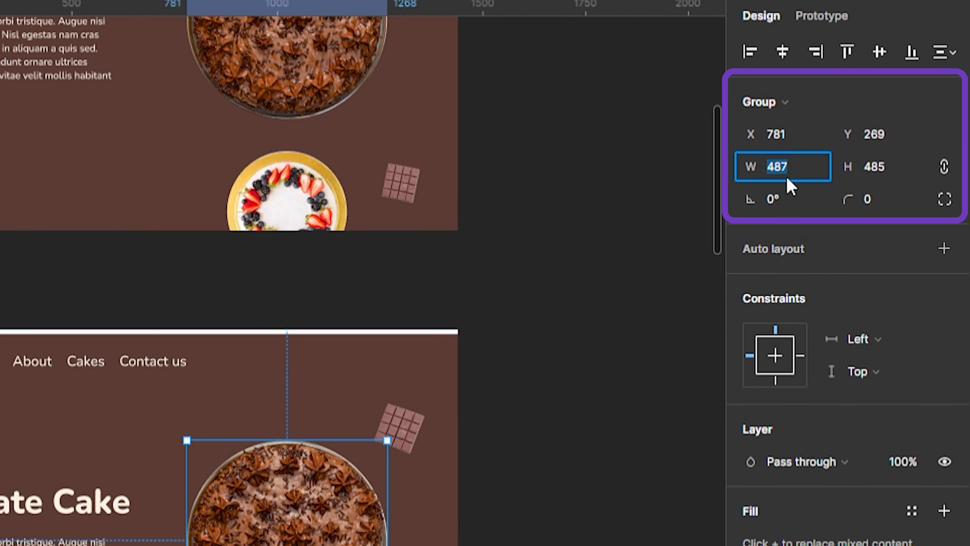
left_click(788, 181)
type("291")
key("Return")
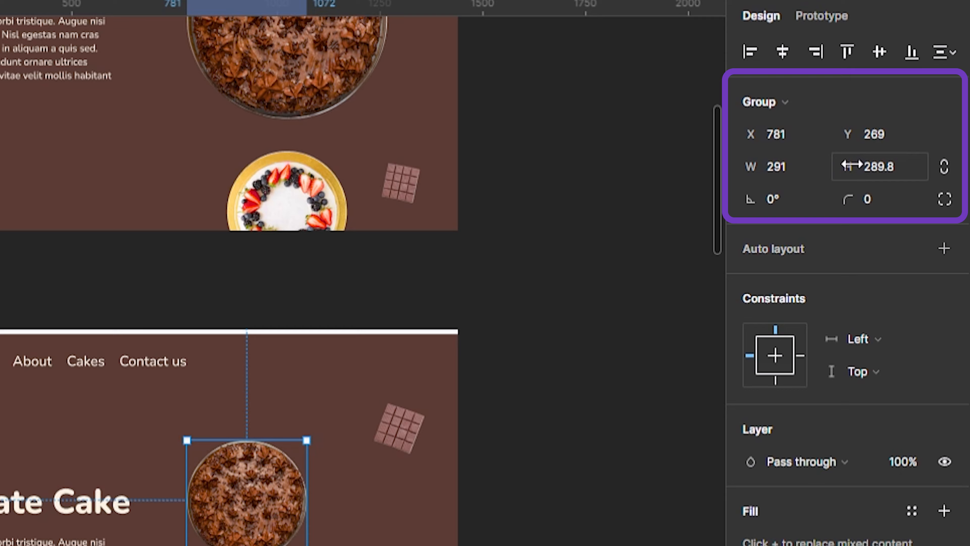
left_click_drag(852, 165, 852, 165)
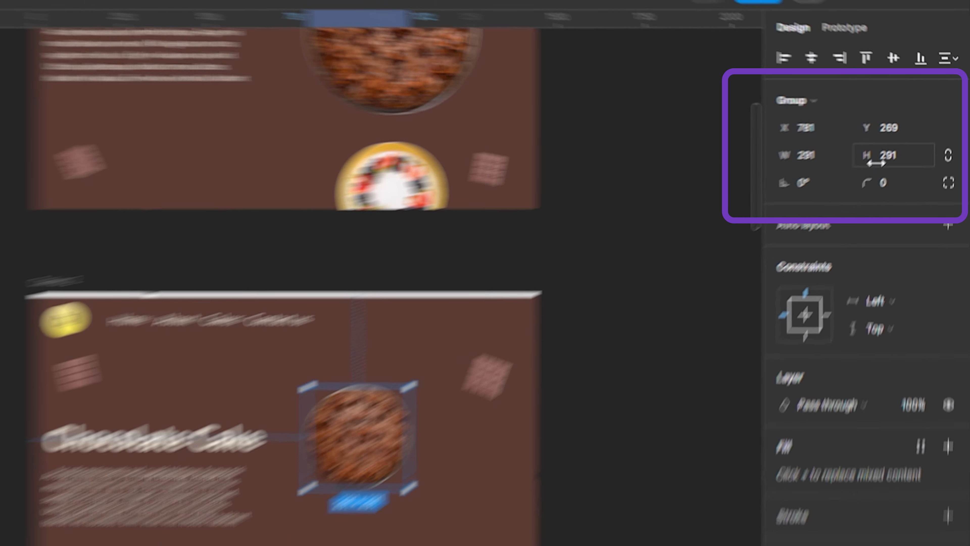
Step: Move the Cakies 2 Chocolate Cake group over the frame's top edge, aligned above the vanilla cake at X 879, Y -72
key("shift+Right")
key("shift+Right")
key("shift+Right")
key("shift+Right")
key("shift+Right")
key("shift+Right")
key("shift+Right")
left_click(641, 409, "shift")
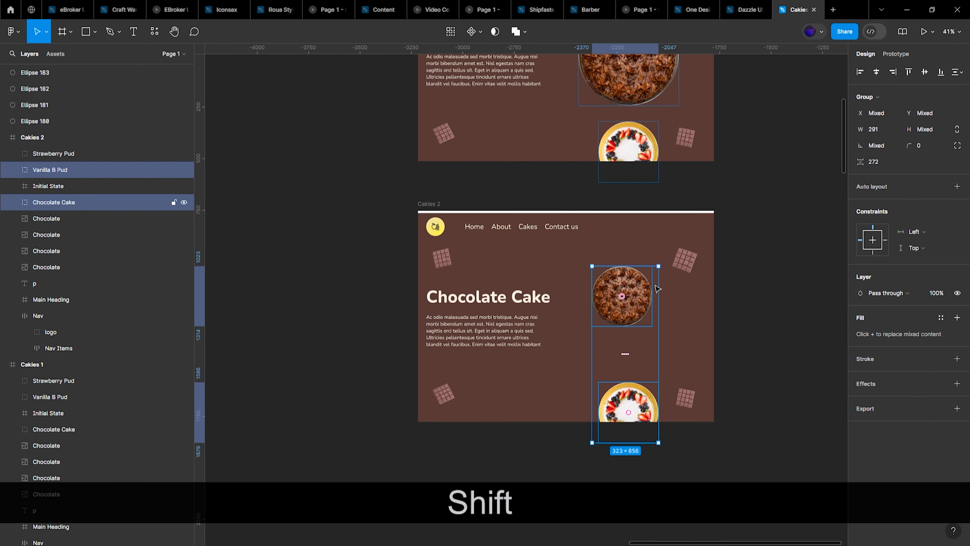
left_click(639, 306)
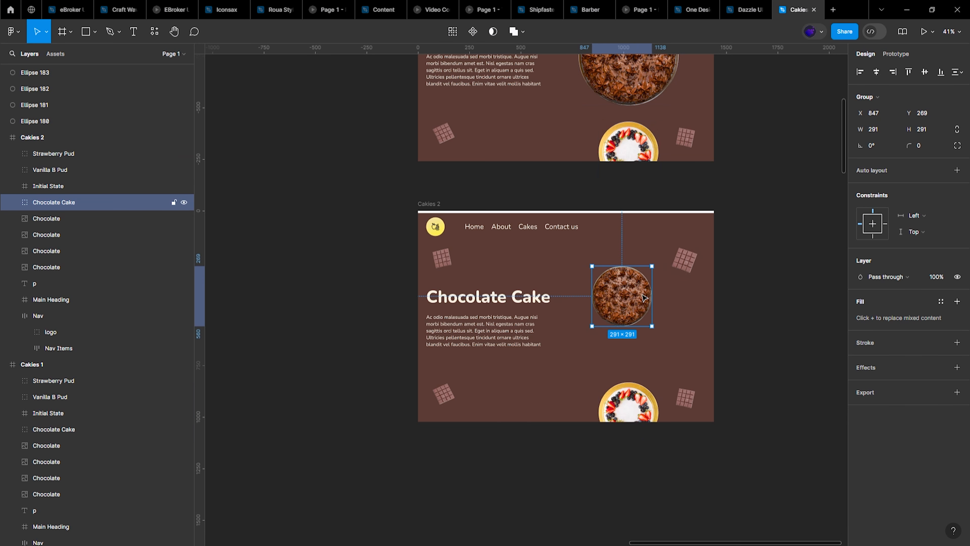
left_click_drag(639, 310, 649, 239)
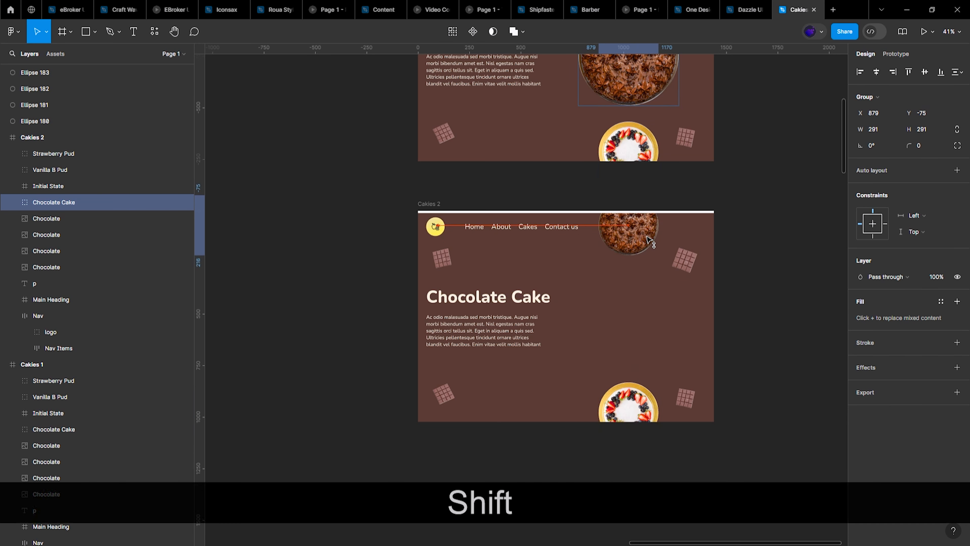
Step: Rotate the Chocolate Cake group in the Cakies 2 frame to 180°
left_click(878, 150)
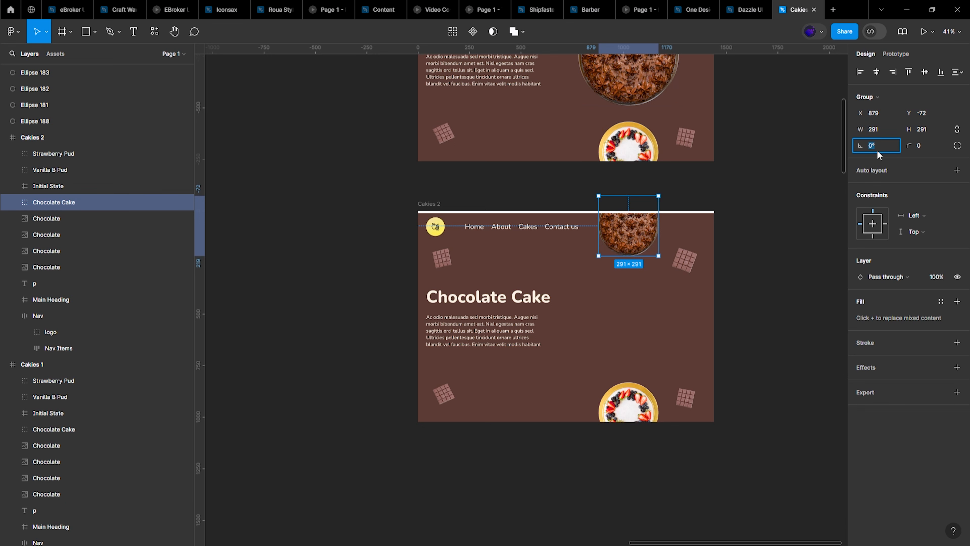
type("180")
key("Return")
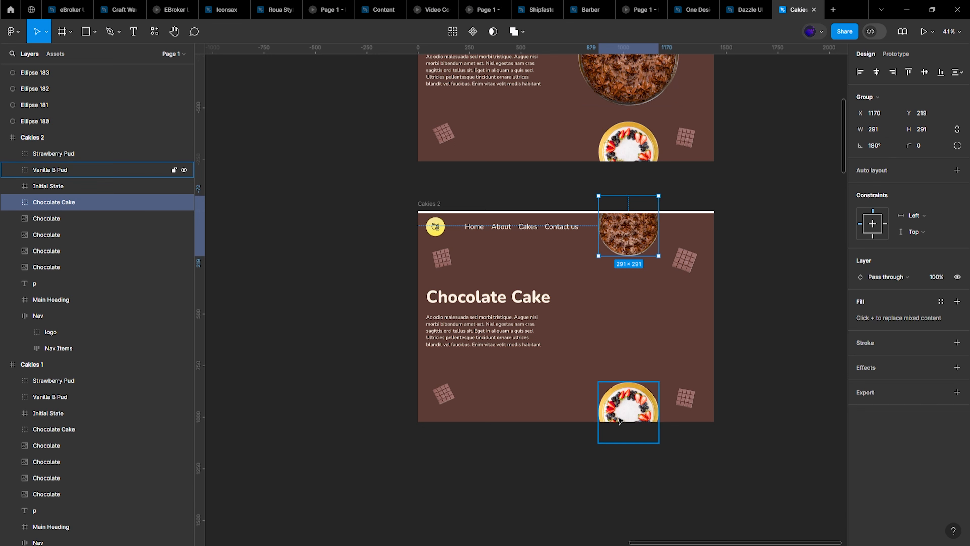
Step: Move the Vanilla B Pud and Strawberry Pud groups straight up together in Cakies 2, placing the vanilla cake at Y 738
left_click(631, 408)
left_click_drag(630, 406, 632, 312)
key("ctrl+z")
left_click(50, 153, "shift")
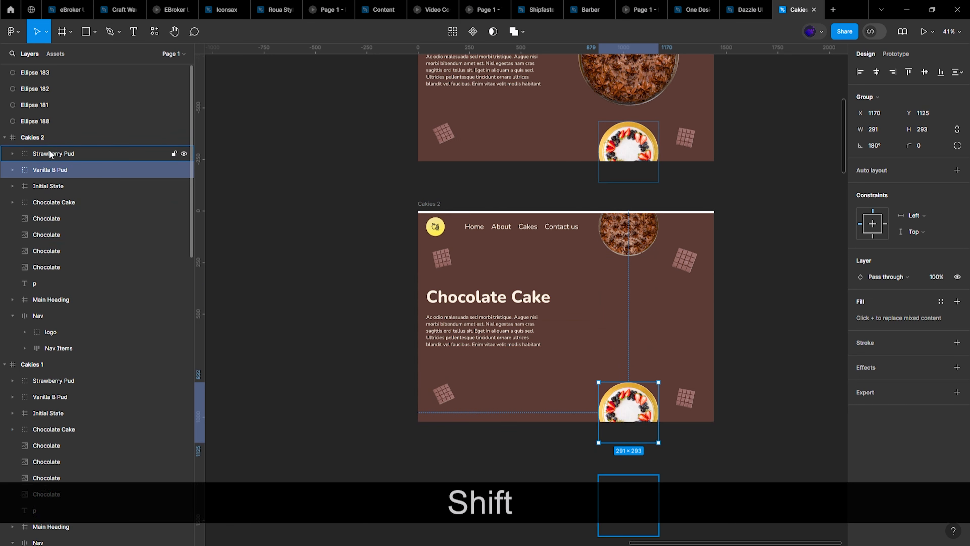
left_click_drag(640, 410, 640, 331)
Step: Constrain the proportions of the Cakies 2 Vanilla B Pud group and set its width to 487, matching the Cakies 1 chocolate cake
left_click(642, 340)
scroll(601, 360, "up", 1)
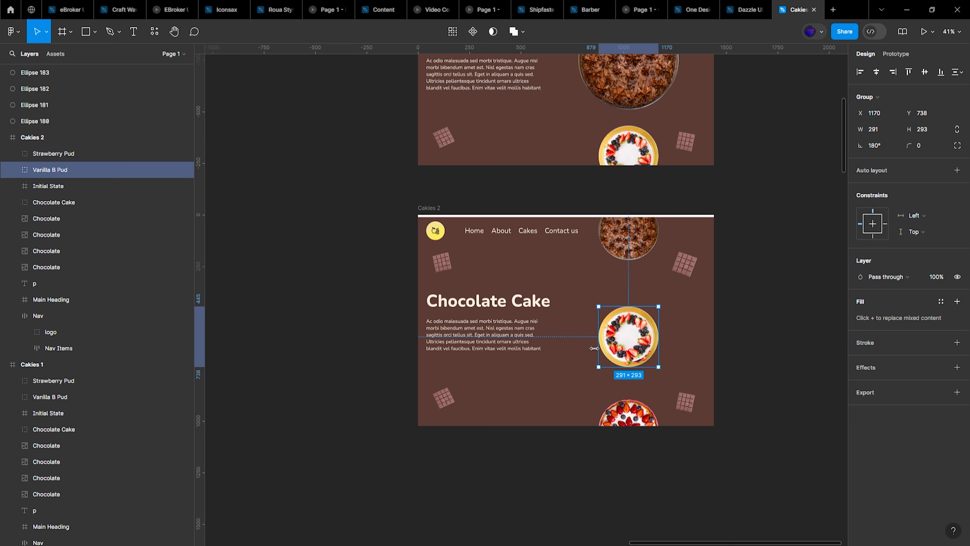
scroll(627, 279, "up", 5)
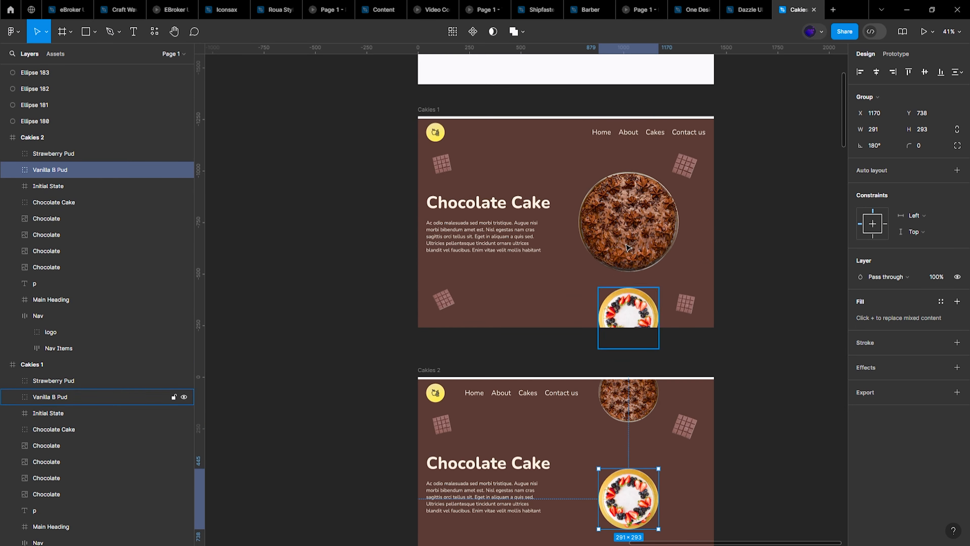
left_click(629, 229)
left_click(635, 485)
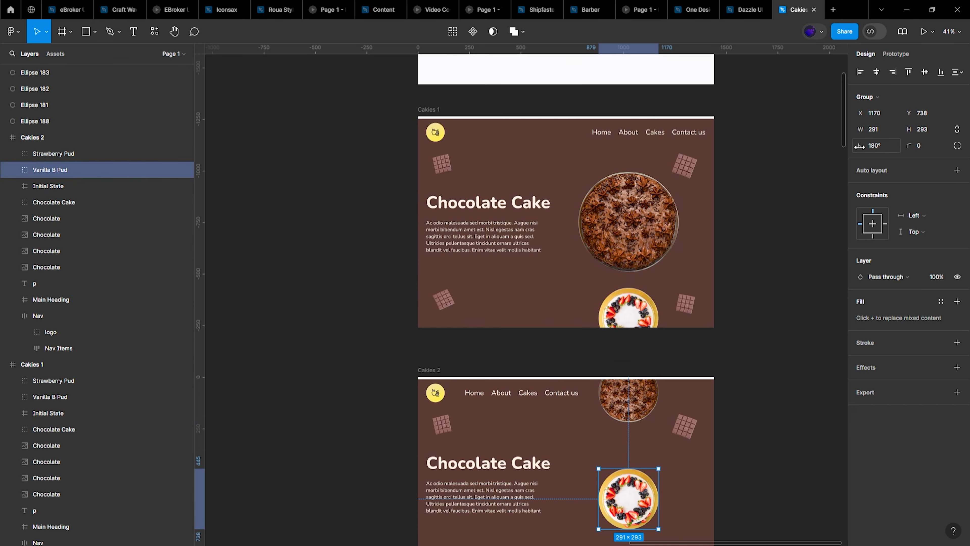
left_click(946, 130)
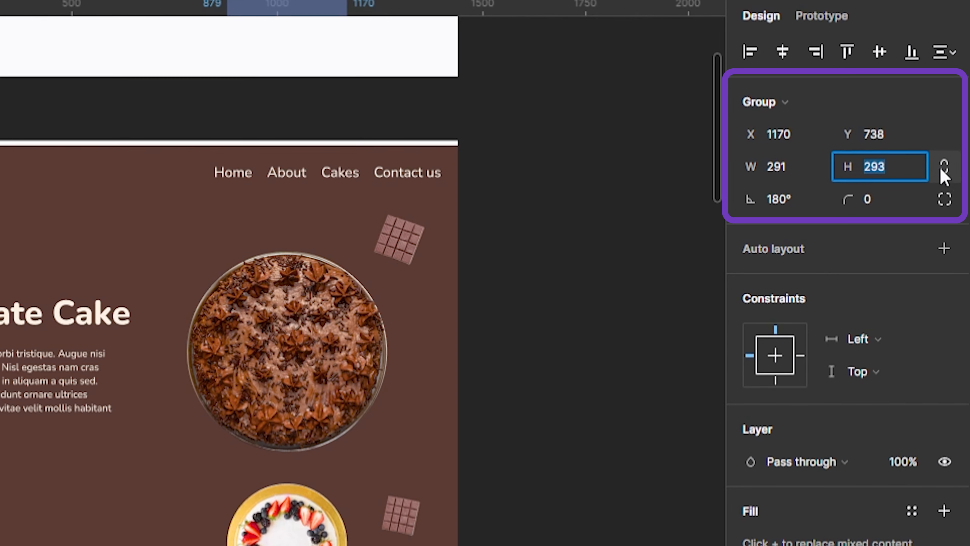
left_click(943, 168)
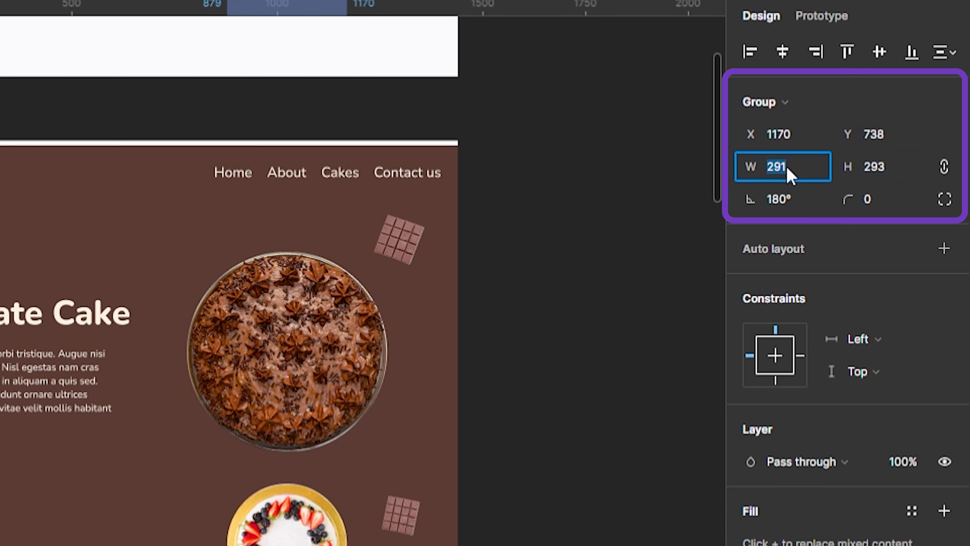
key("Return")
scroll(398, 537, "down", 1)
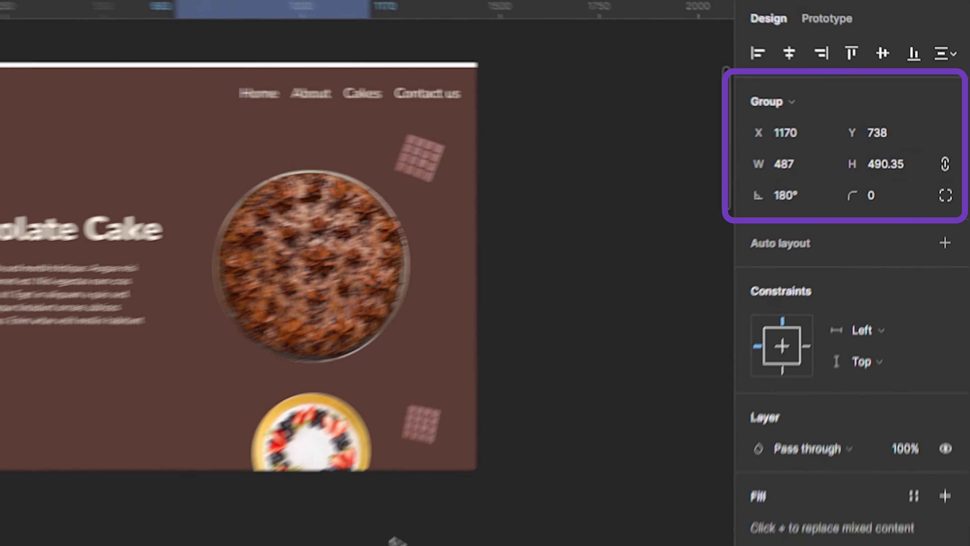
Step: Check the chocolate cake's margins in Cakies 1, and centre the Vanilla B Pud group vertically in the Cakies 2 frame
left_click(305, 363)
key("alt")
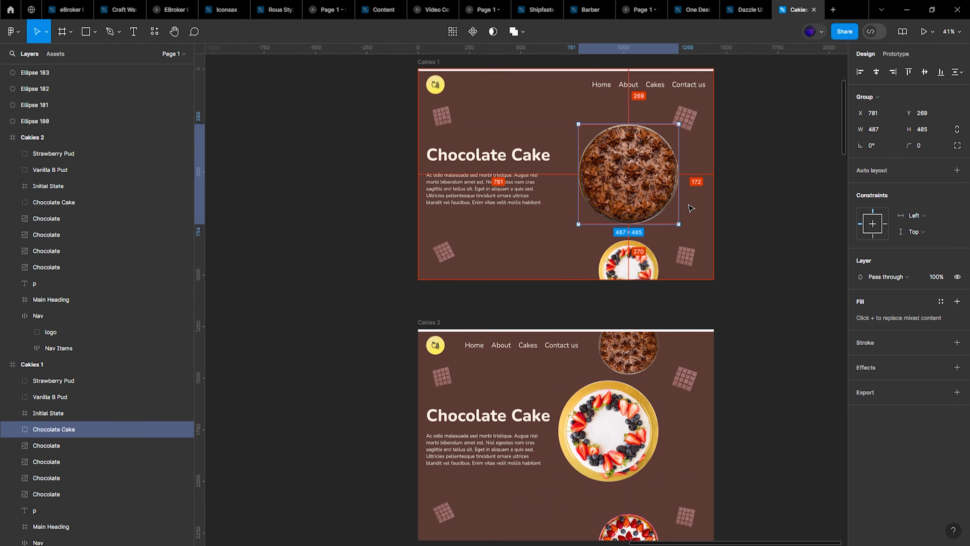
scroll(676, 268, "down", 4)
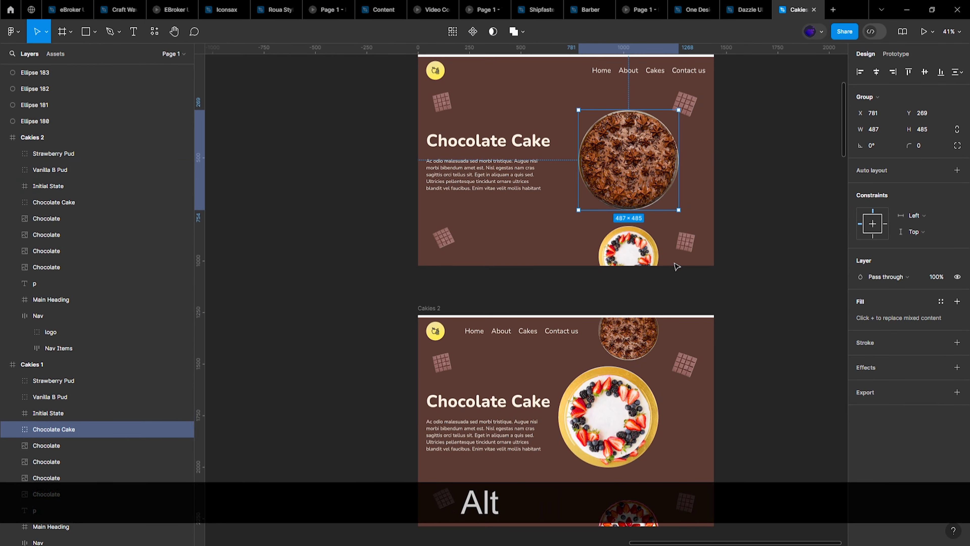
left_click(630, 275)
key("alt")
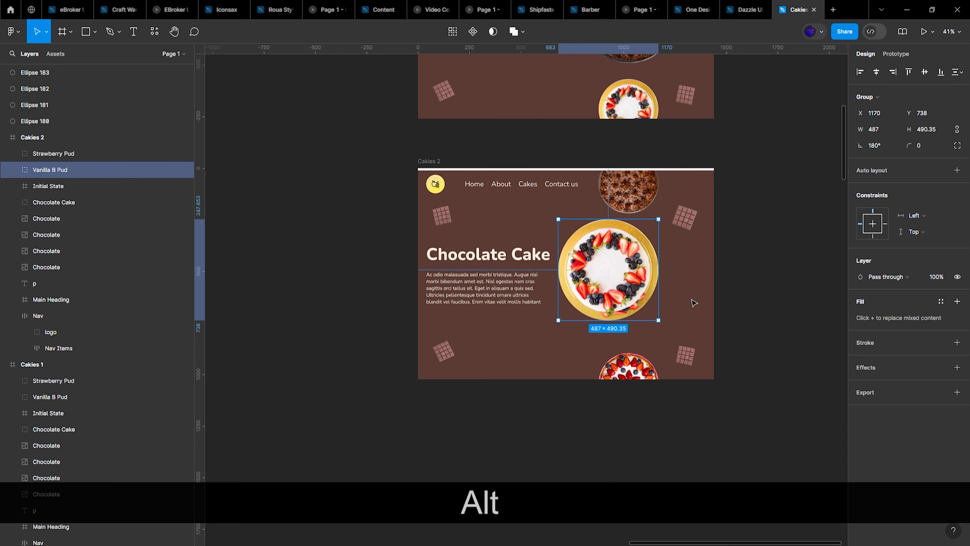
left_click(924, 73)
key("alt")
key("alt+shift")
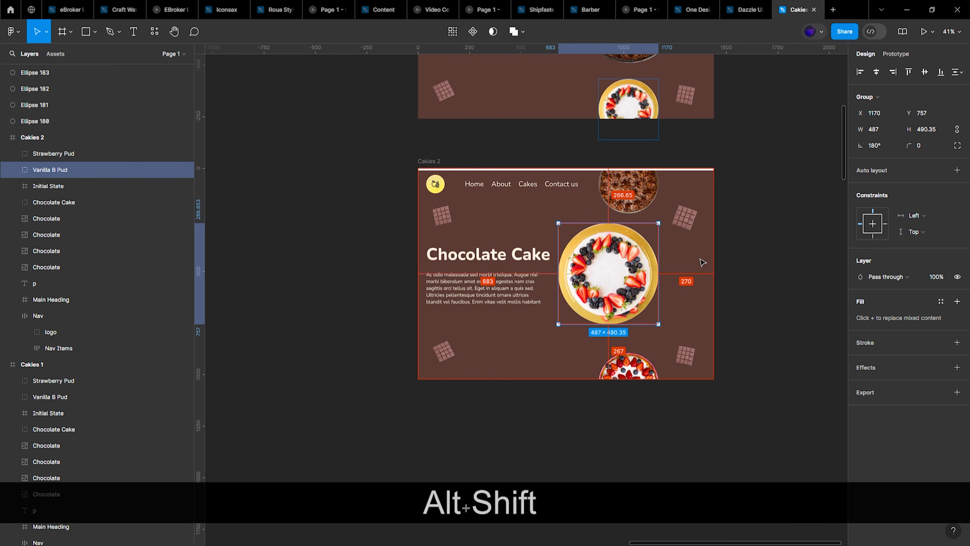
Step: Shift the Vanilla B Pud group horizontally to X 1268, in line with the small chocolate and strawberry cakes in Cakies 2
key("shift+Right")
key("shift+Right")
key("shift+Right")
key("shift+Right")
key("shift+Right")
key("shift+Right")
key("shift+Right")
key("shift+Right")
key("shift+Right")
key("shift+Right")
key("Left")
key("Left")
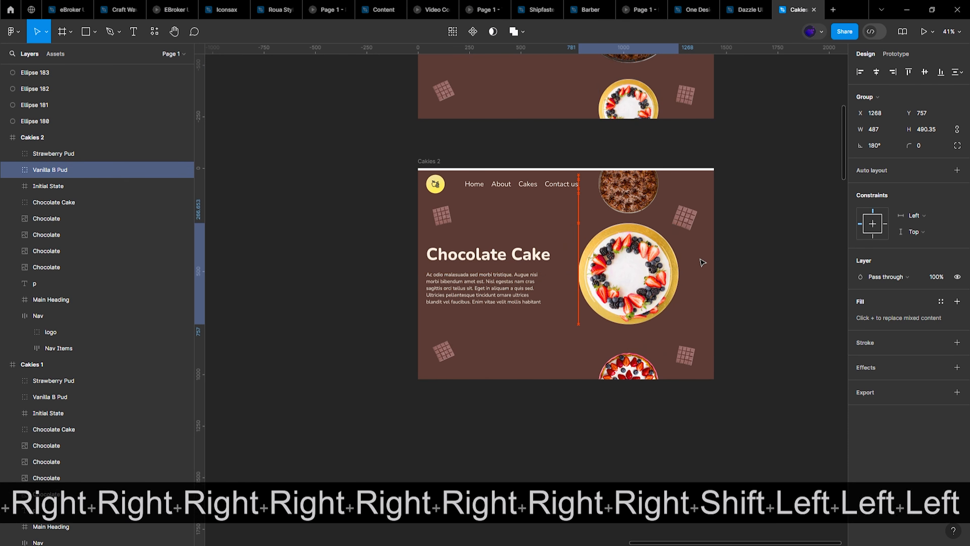
key("alt")
scroll(635, 268, "up", 6)
scroll(706, 320, "down", 5)
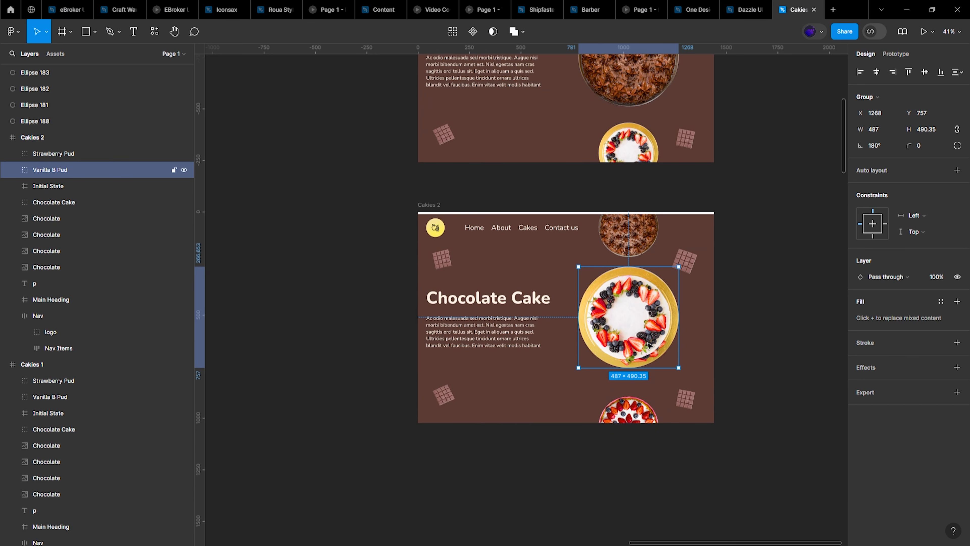
Step: Compare the cake gaps in both frames and raise the Cakies 2 Strawberry Pud group to Y 1128, matching the Cakies 1 spacing
left_click(655, 413)
key("alt")
scroll(639, 315, "up", 2)
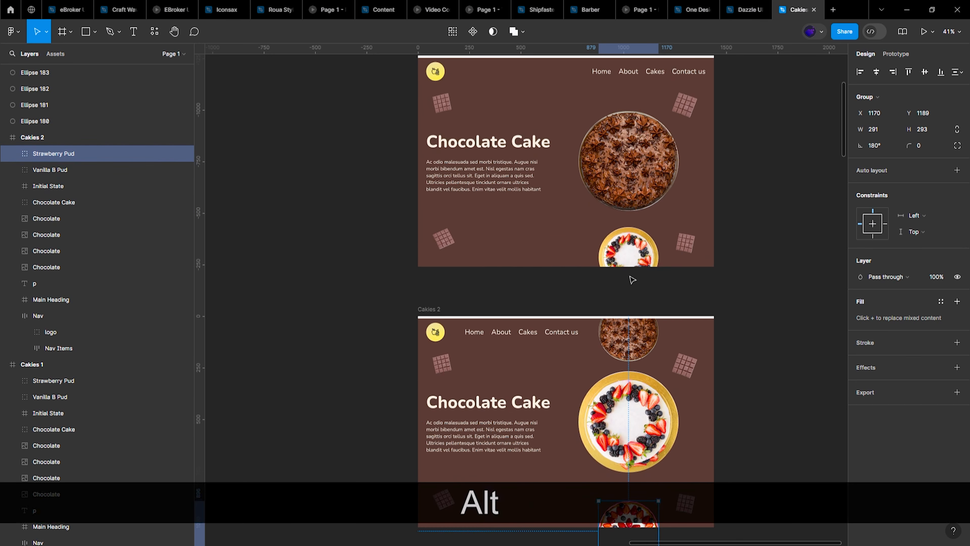
left_click(630, 275)
left_click(637, 249)
key("alt")
scroll(633, 200, "down", 3)
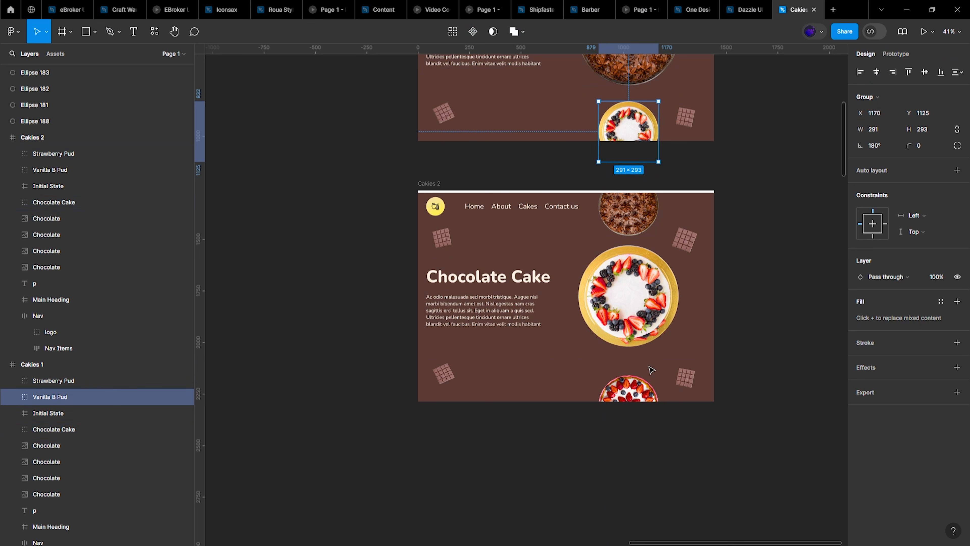
left_click(635, 389)
key("alt+shift+Up")
key("alt+shift+Up")
key("alt+shift+Up")
key("alt+shift+Up")
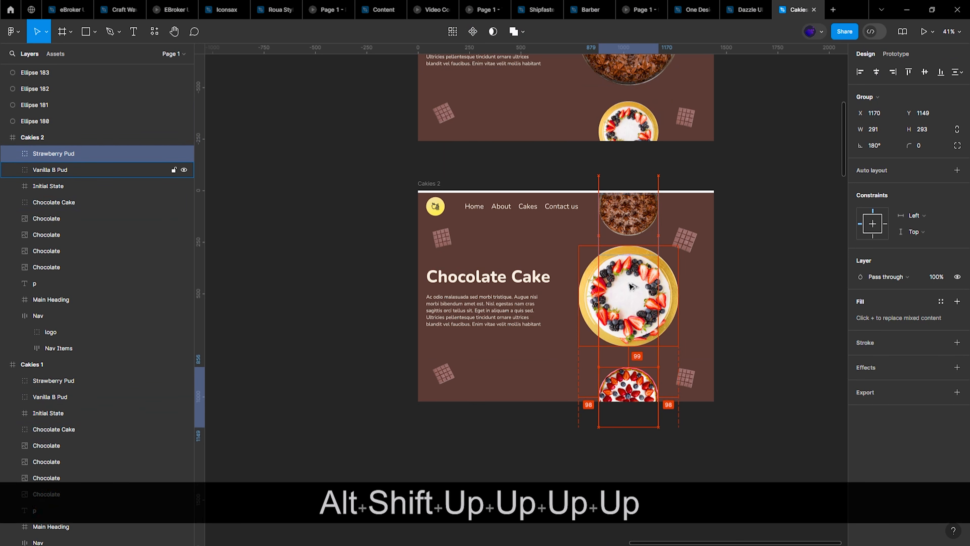
key("alt+shift+Up")
key("alt+shift+Up")
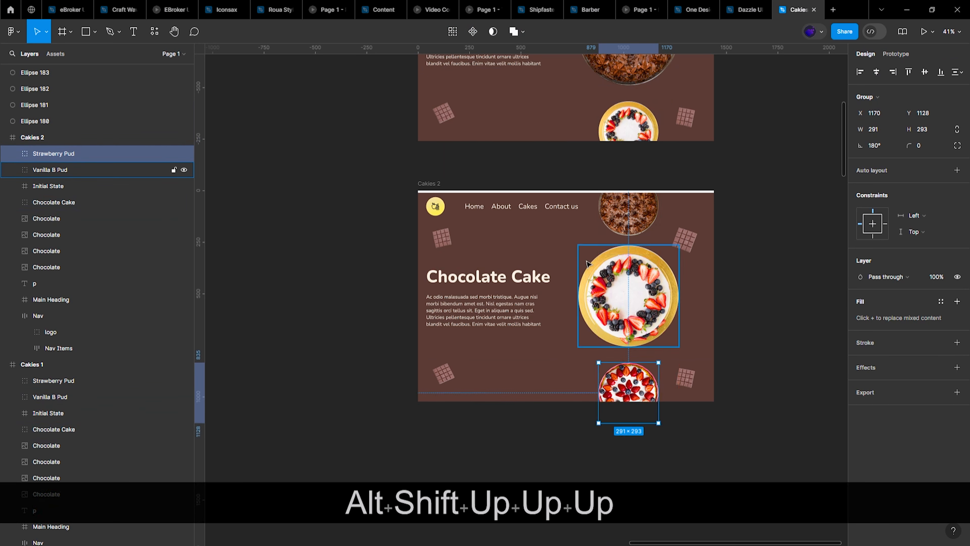
Step: Raise the small Chocolate Cake group at the top of Cakies 2 to Y 209
left_click(627, 223)
key("alt+shift+Up")
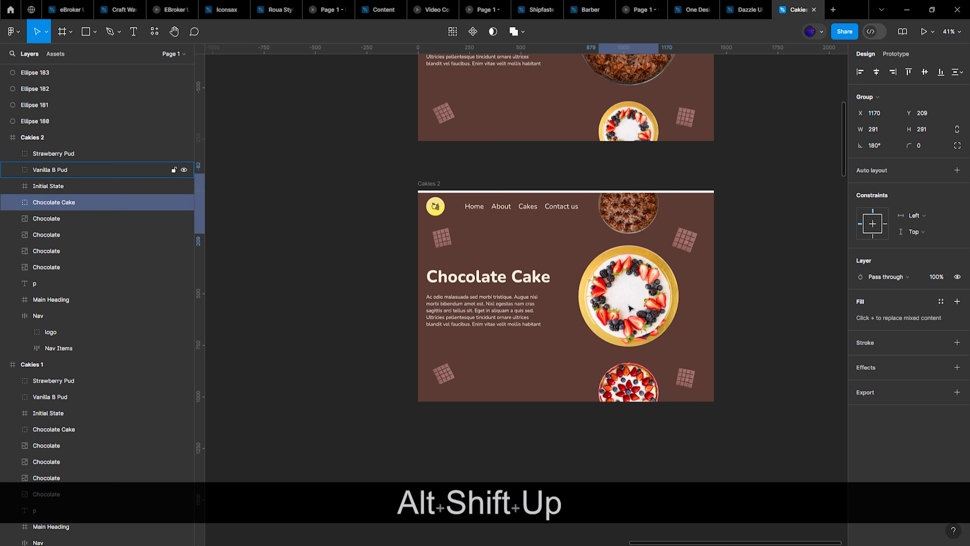
left_click(637, 297)
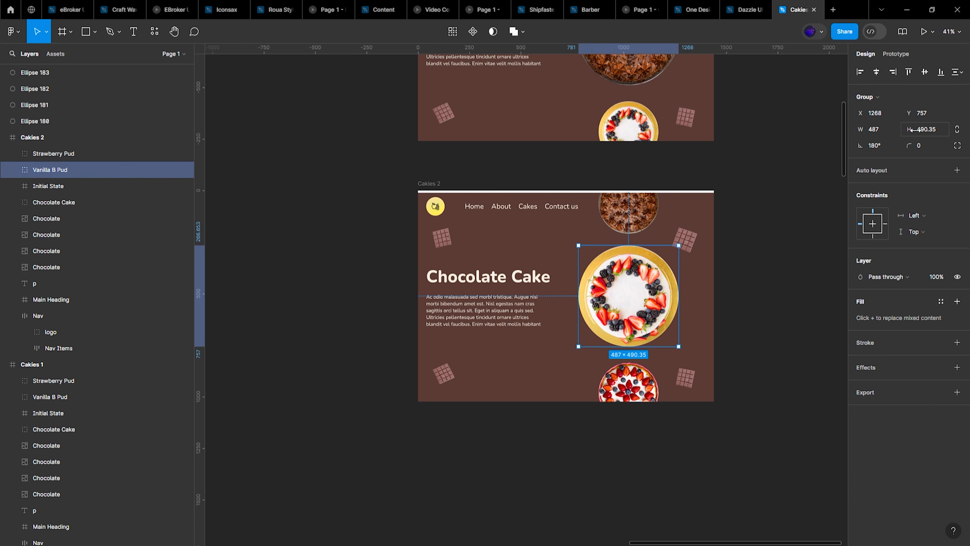
left_click_drag(912, 130, 911, 130)
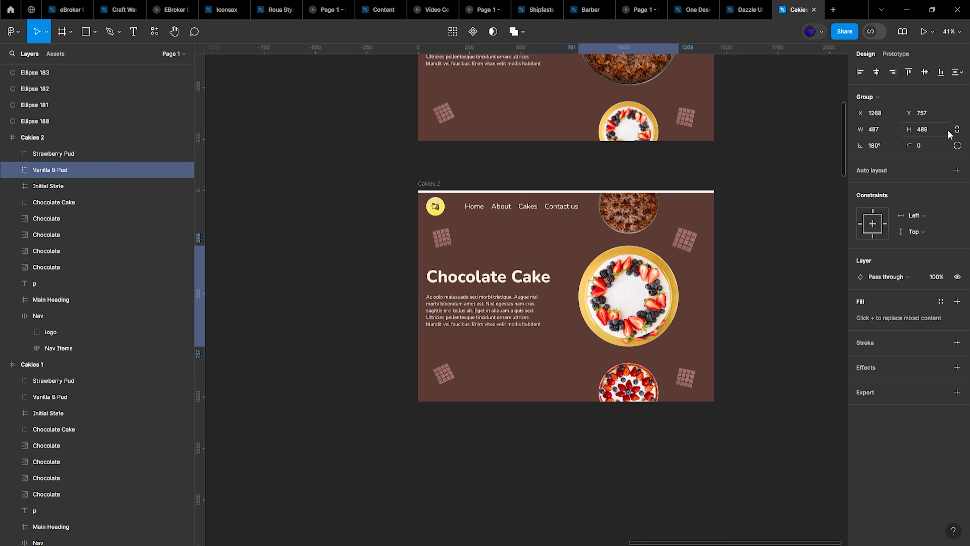
key("ctrl+z")
Step: Raise the Cakies 2 Chocolate Cake group to about Y 190, widening its gap above the vanilla cake
left_click(632, 216)
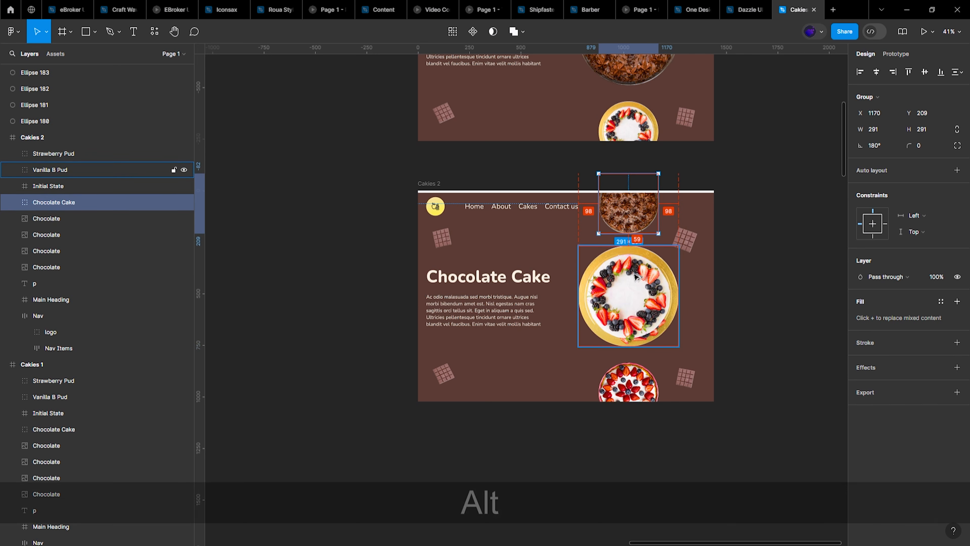
key("alt+shift+Up")
key("shift+Up")
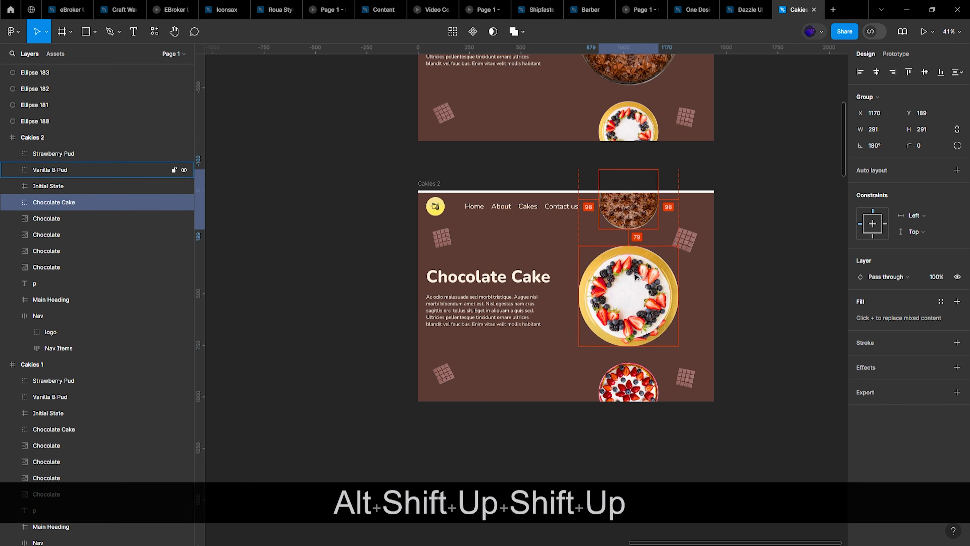
key("Down")
left_click(546, 375)
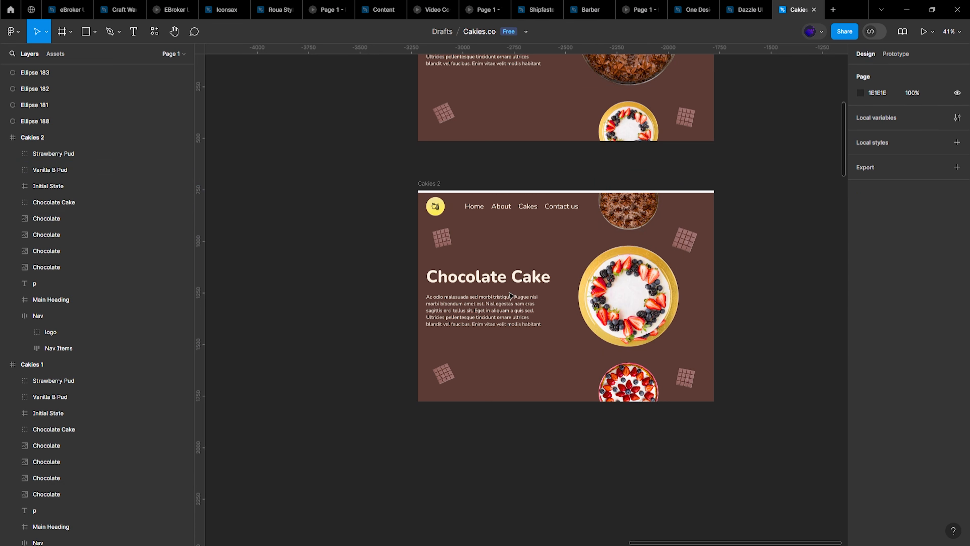
Step: Shift the masked cake-name text inside the Cakies 2 Main Heading up to Y -100 so Vanilla B Pud shows
left_click(505, 279)
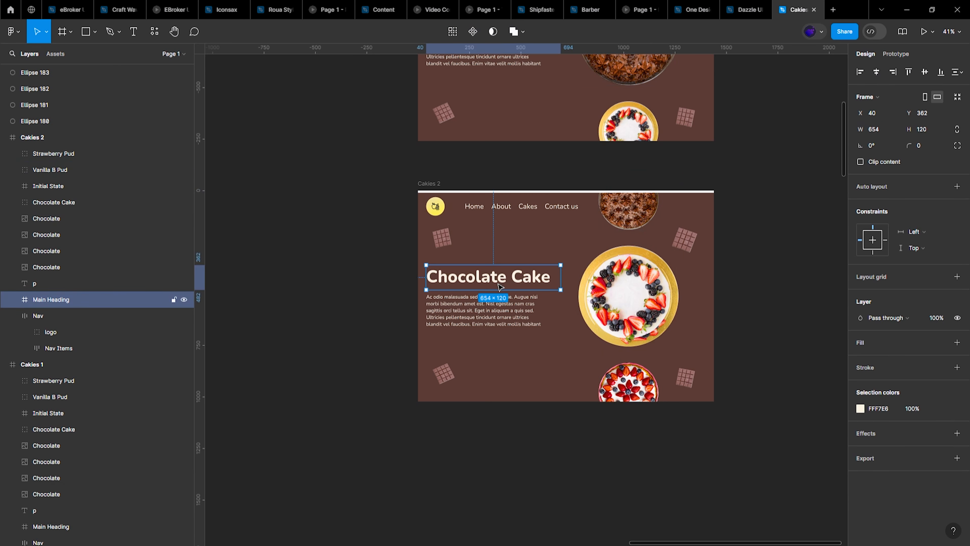
left_click(12, 300)
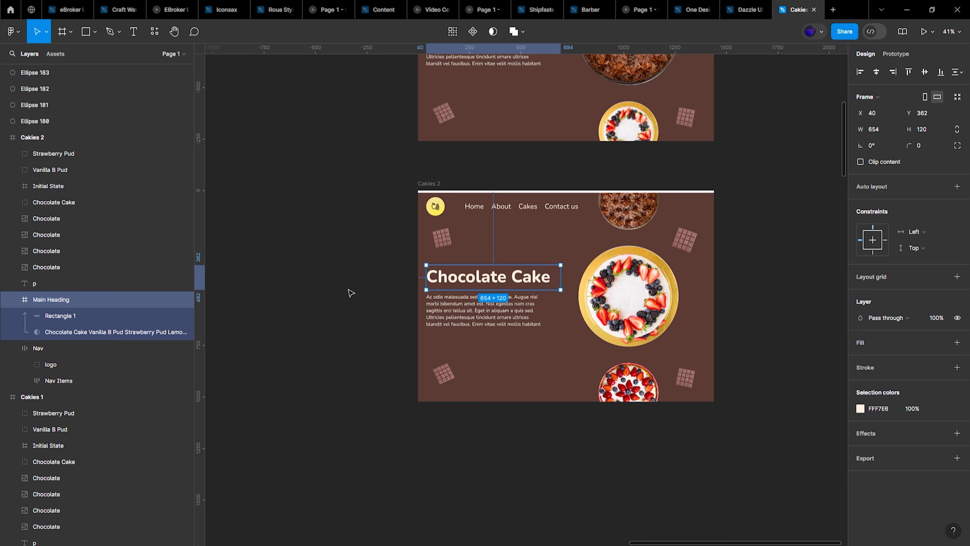
left_click(89, 330)
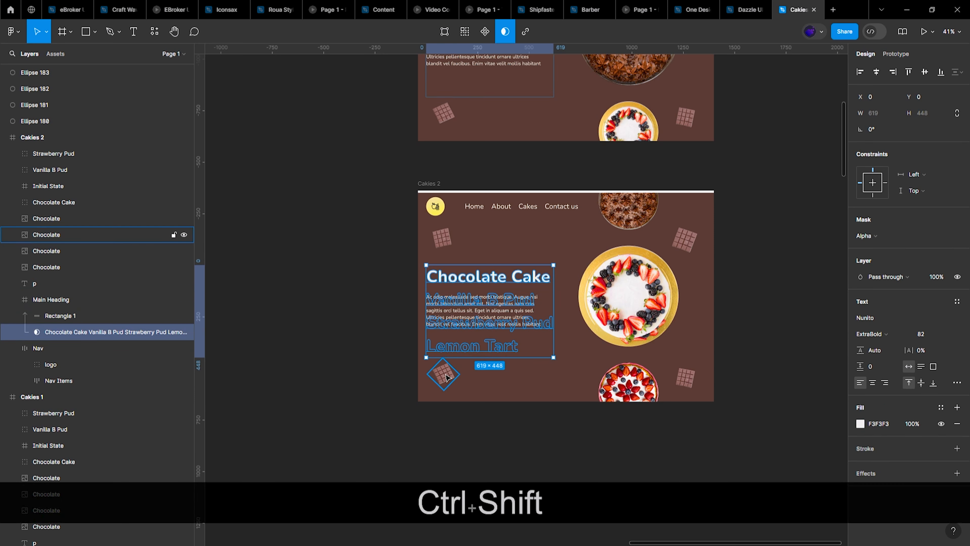
key("ctrl+shift+Up")
key("shift+Up")
key("shift+Up")
key("shift+Up")
key("shift+Up")
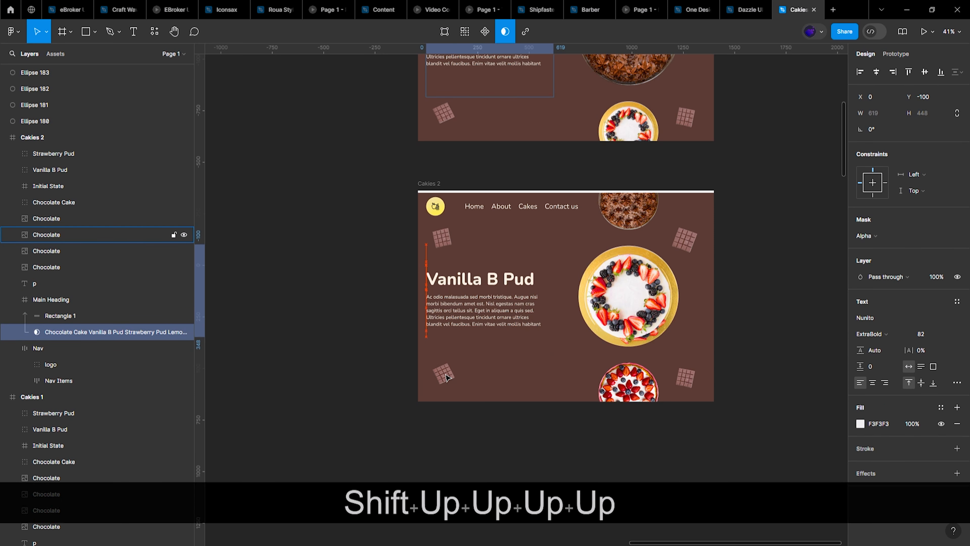
left_click(331, 359)
Step: Fill the Cakies 2 frame with the pale vanilla yellow F3E5AB sampled from the palette circles
scroll(523, 321, "down", 1)
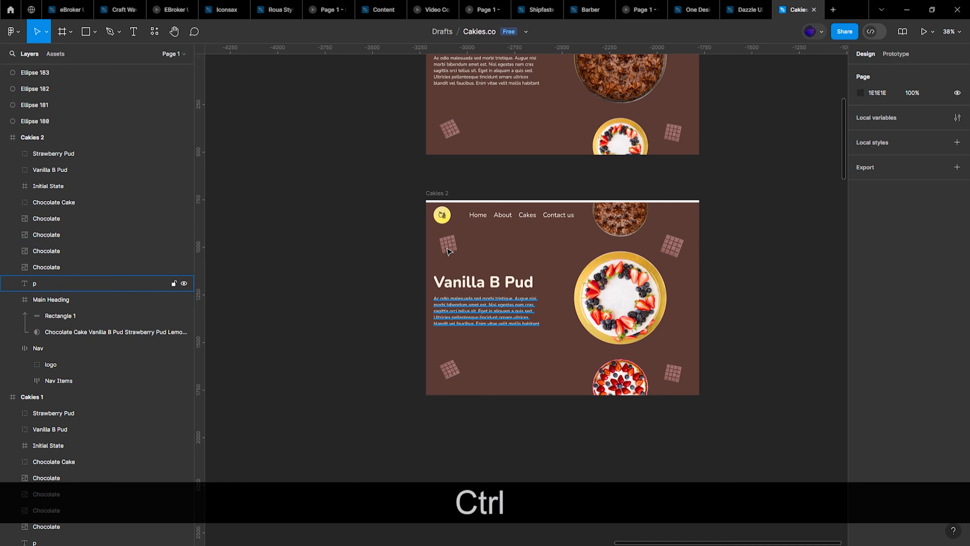
left_click(436, 194)
scroll(681, 323, "down", 3)
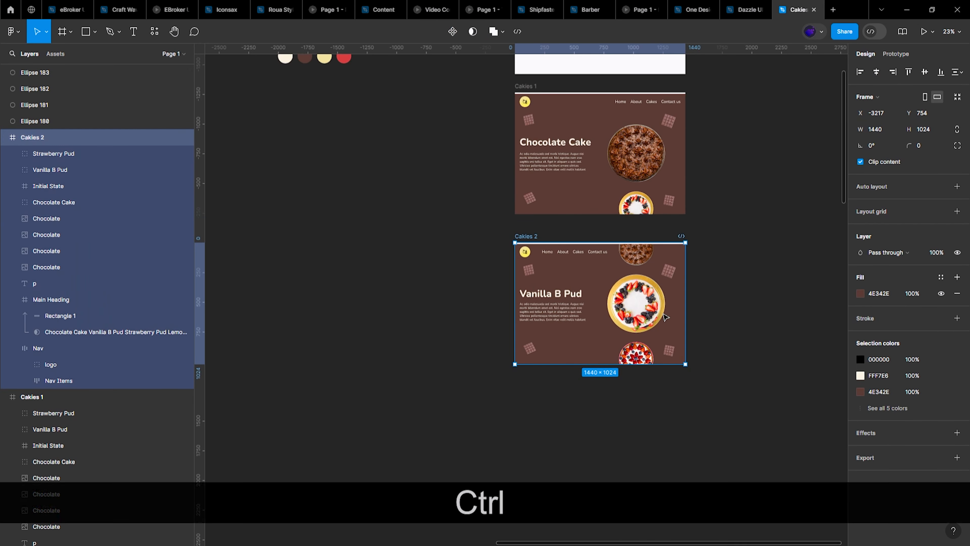
scroll(682, 323, "up", 3)
left_click(860, 296)
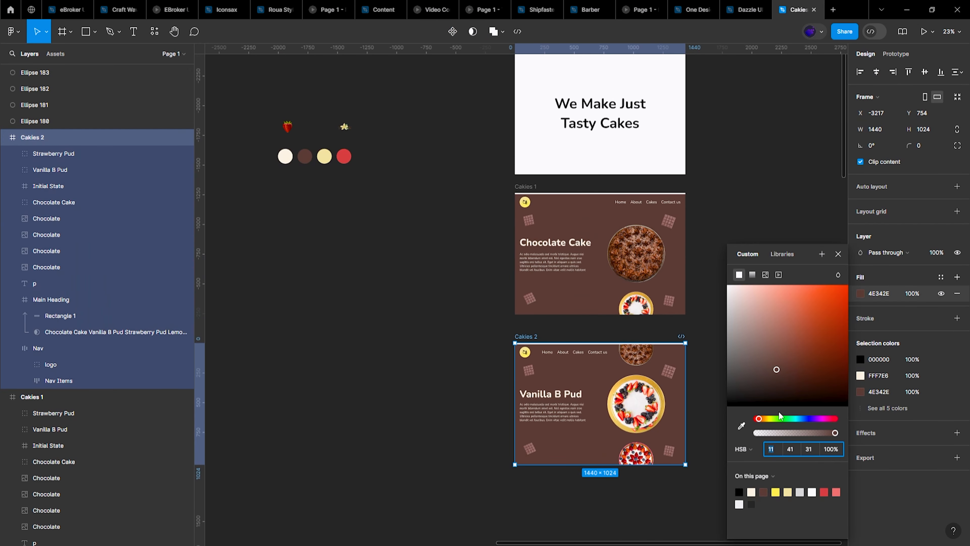
left_click(741, 426)
left_click(324, 156)
scroll(544, 346, "down", 1)
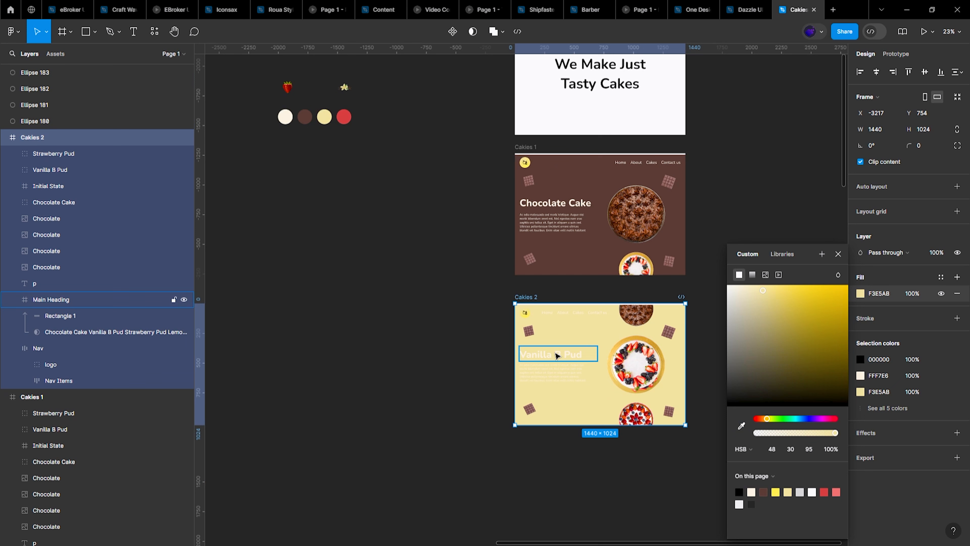
Step: Recolour the Cakies 1 main heading and paragraph to F3E5AB, sampled from the Cakies 2 background
left_click(558, 356)
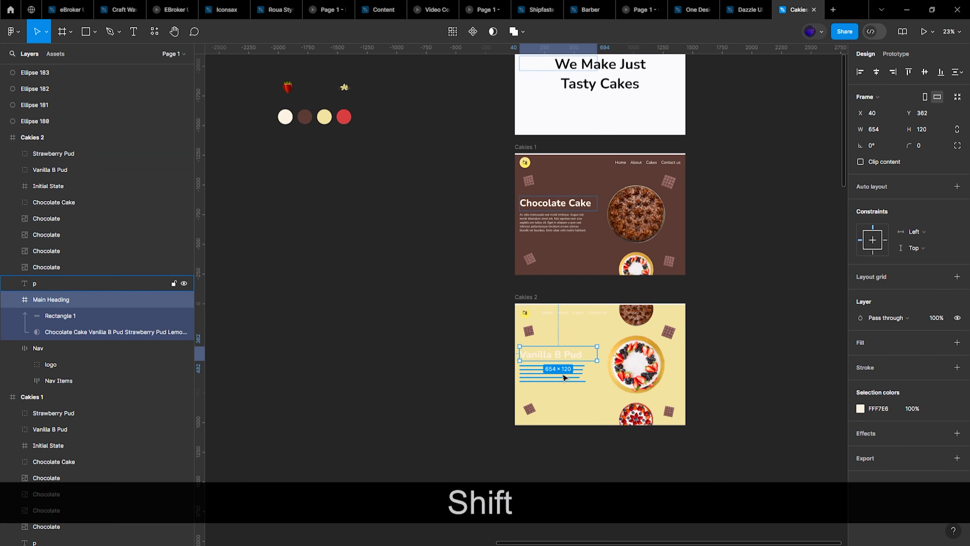
left_click(561, 369, "shift")
left_click(571, 204)
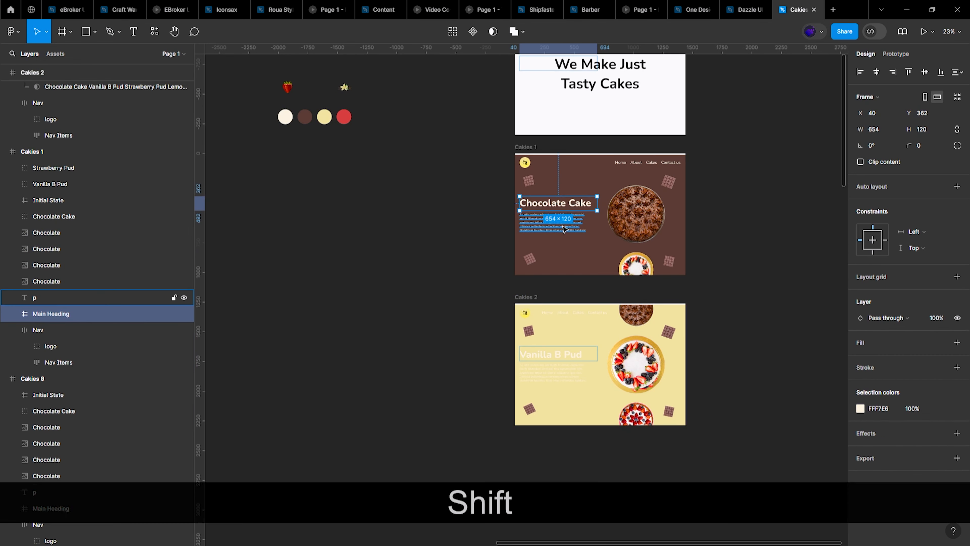
left_click(575, 219, "shift")
left_click(675, 177, "shift")
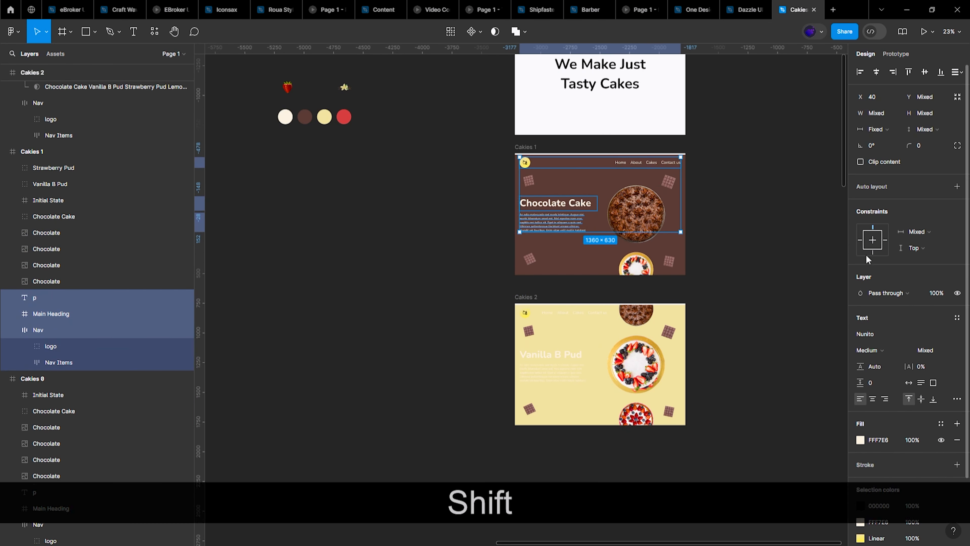
left_click(860, 361)
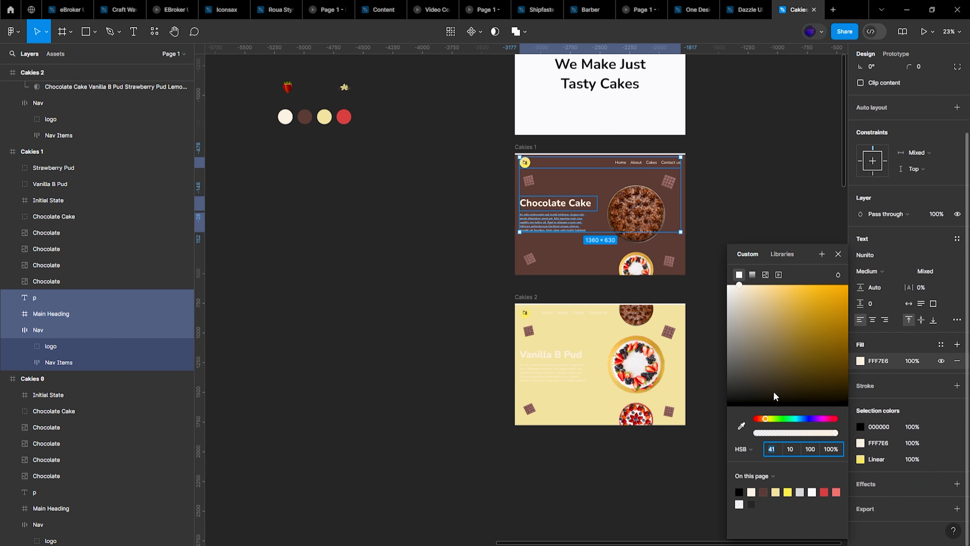
left_click(742, 425)
left_click(626, 317)
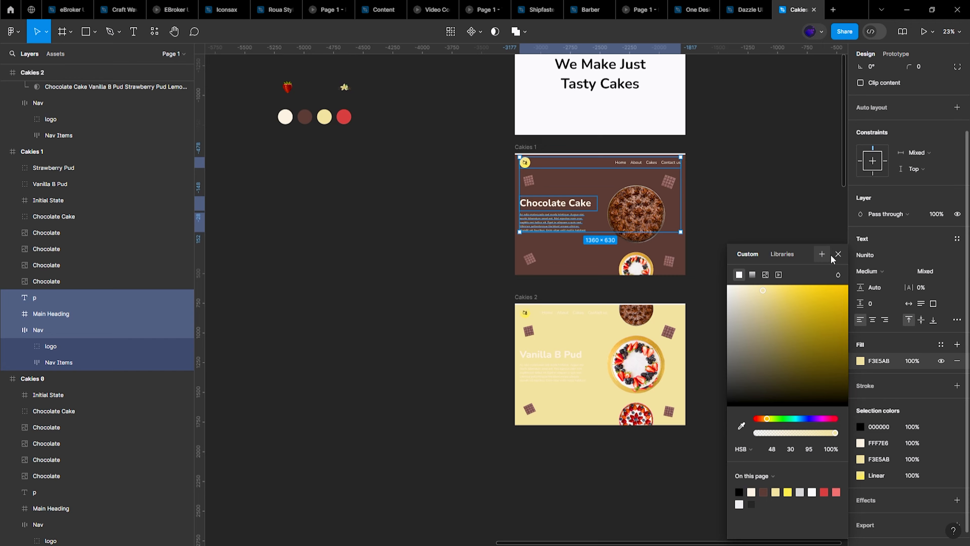
left_click(838, 254)
Step: Check the Cakies 1 heading colour, and change the FFF7E6 nav text there to the same vanilla yellow
scroll(738, 231, "up", 5)
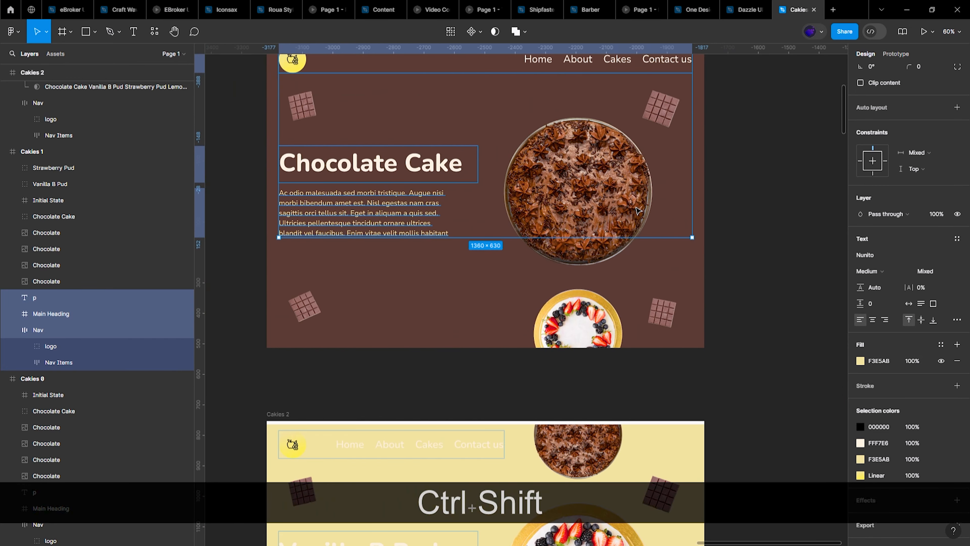
left_click(363, 195)
scroll(364, 195, "up", 4)
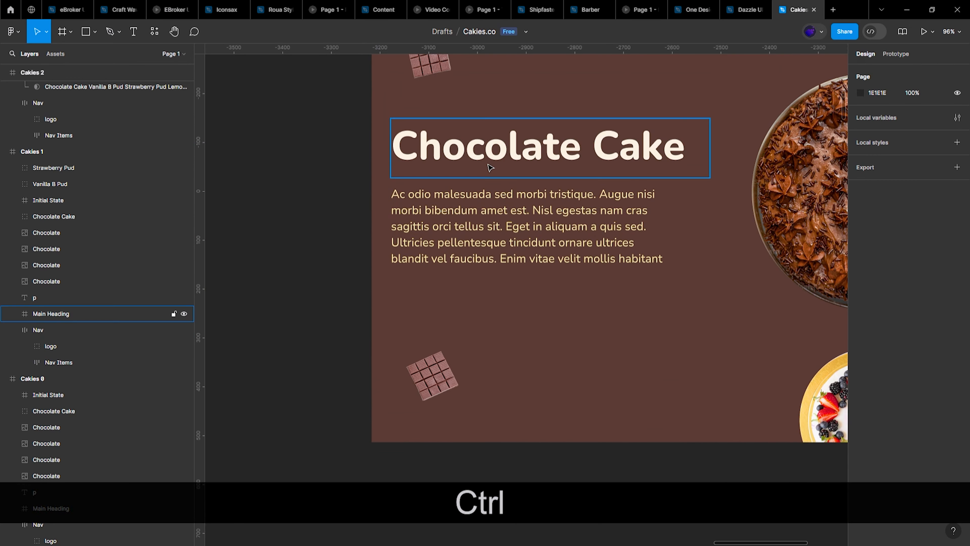
left_click(490, 168)
scroll(512, 314, "down", 5)
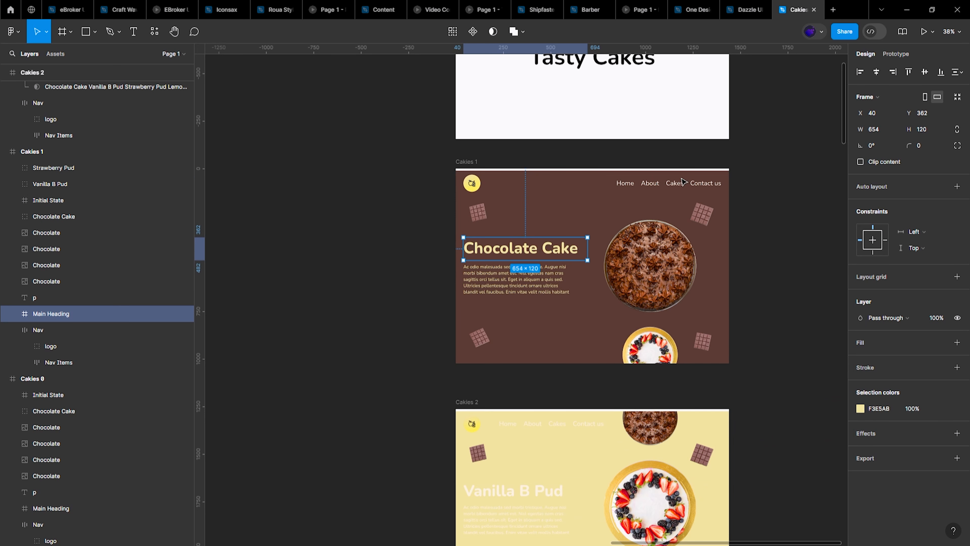
left_click(682, 182)
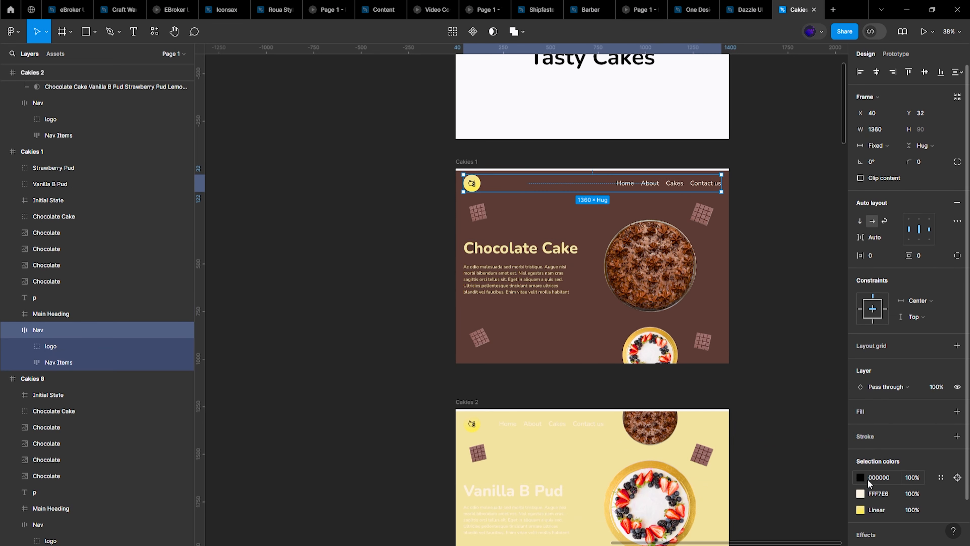
left_click(860, 493)
left_click(721, 386)
scroll(733, 272, "down", 1)
scroll(732, 272, "up", 3)
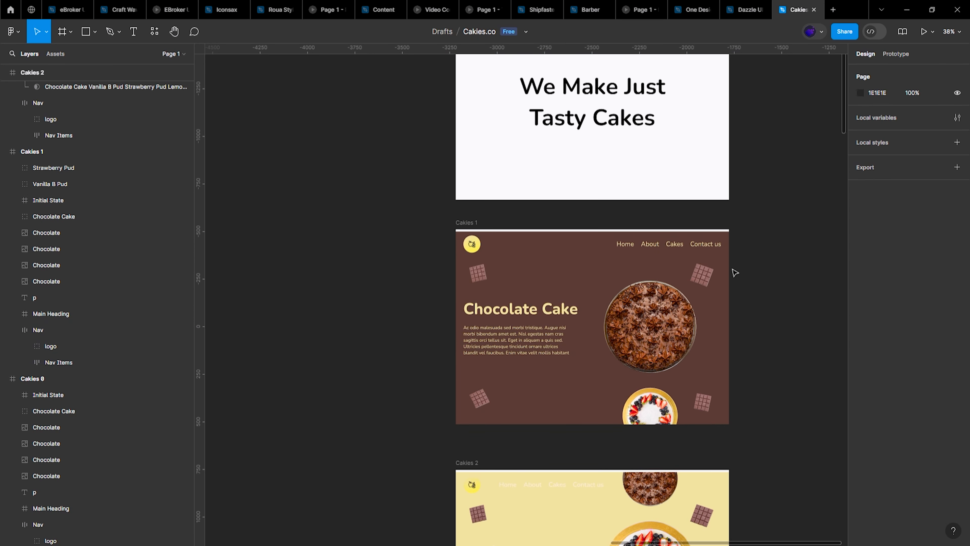
Step: Fine-tune the masked cake-name text in the Cakies 2 Main Heading to Y -104
scroll(733, 272, "down", 5)
scroll(638, 294, "down", 2)
scroll(595, 303, "up", 3)
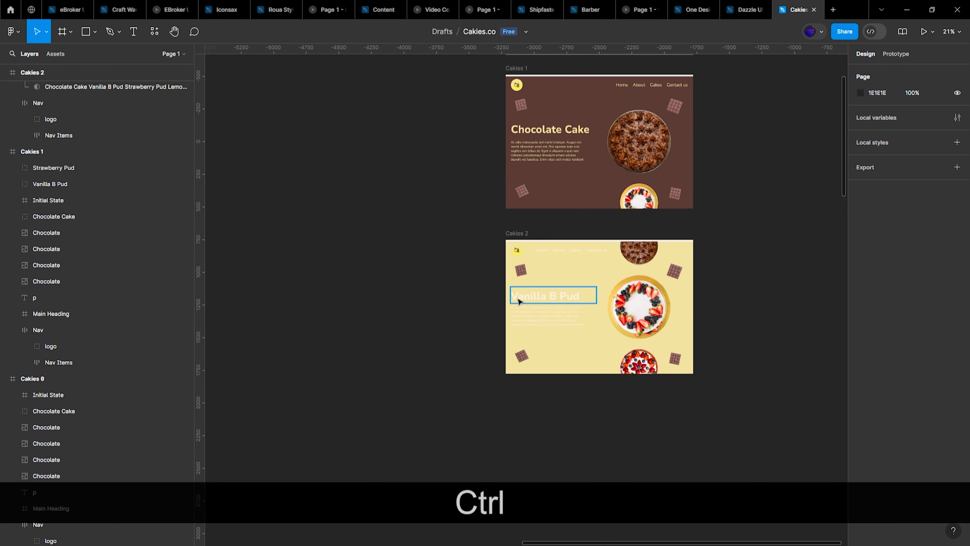
left_click(522, 299, "ctrl")
scroll(553, 312, "up", 10)
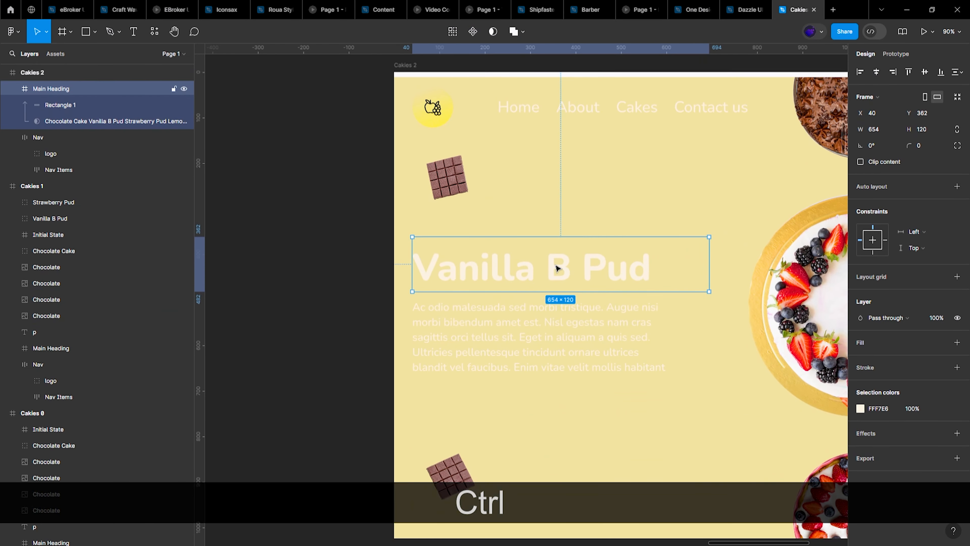
left_click(160, 104)
left_click(160, 120)
key("Up")
key("Up")
key("Up")
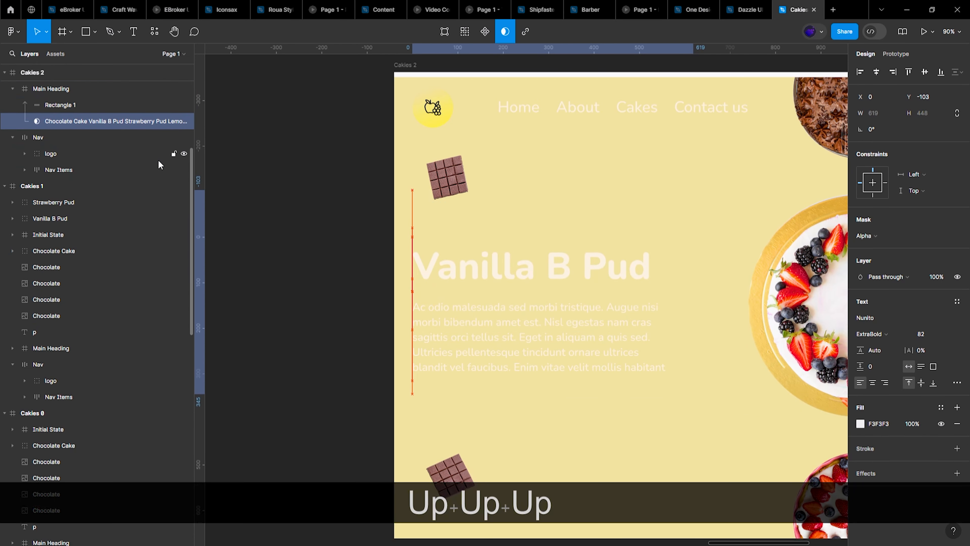
key("Down")
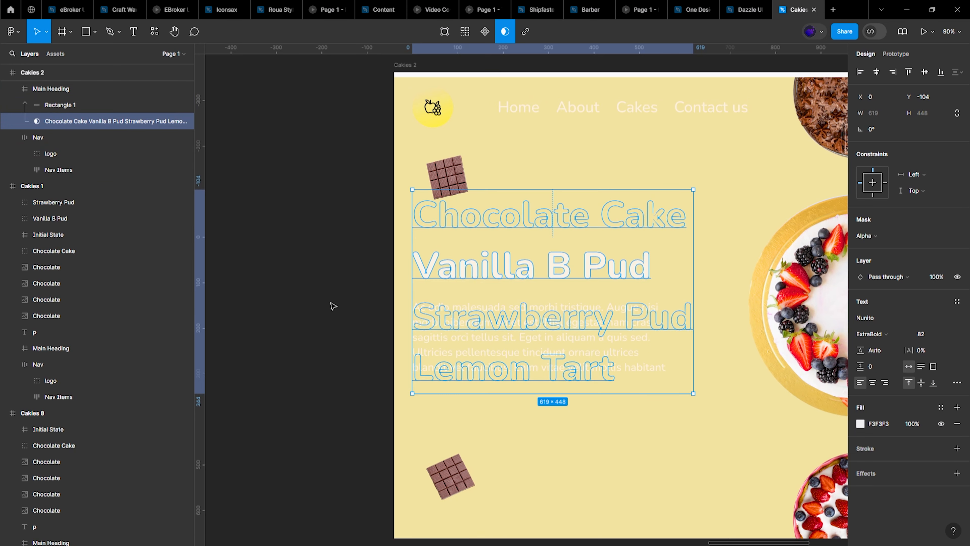
left_click(351, 297)
Step: Recolour the Cakies 2 heading and paragraph with the palette's red, HSB 0, 65, 80
scroll(351, 297, "down", 5)
left_click(424, 290)
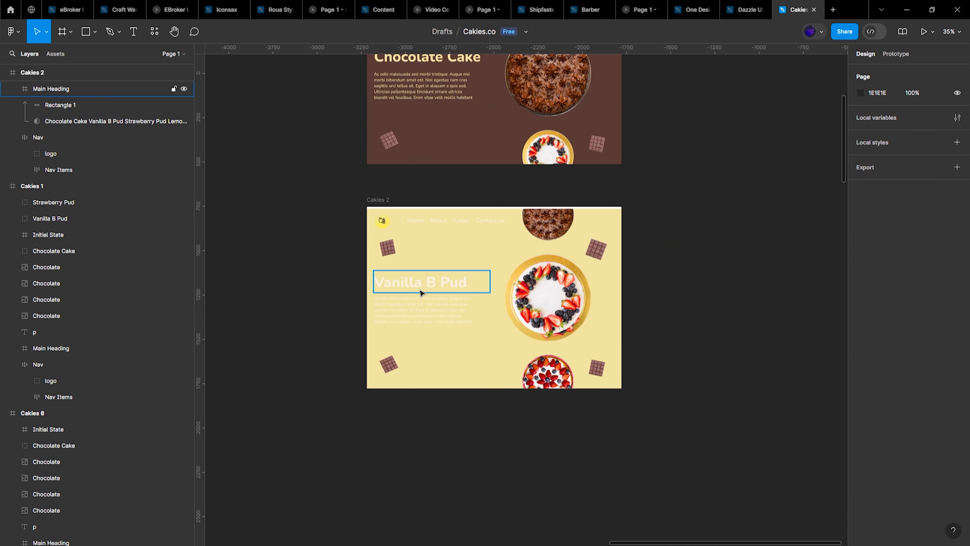
left_click(431, 313, "shift")
left_click(471, 225, "shift")
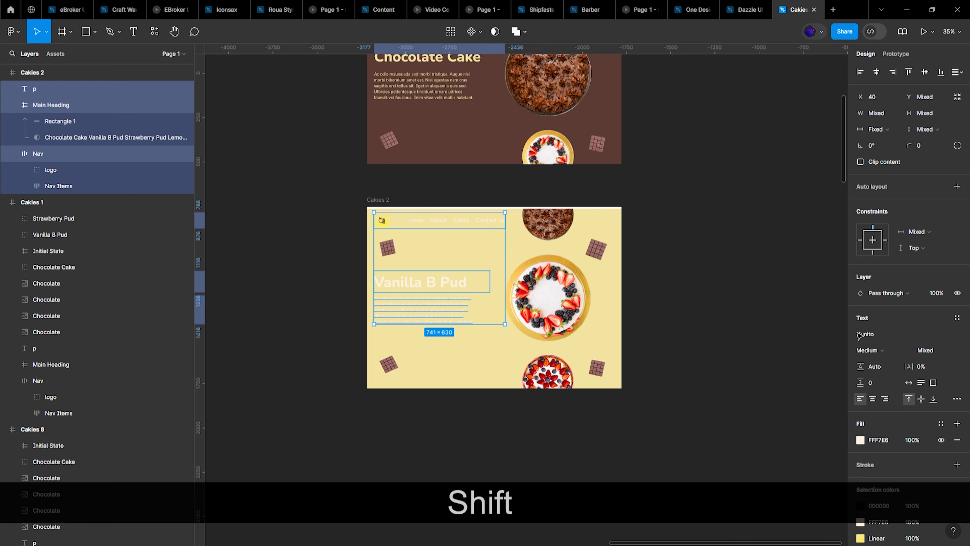
scroll(746, 362, "down", 4)
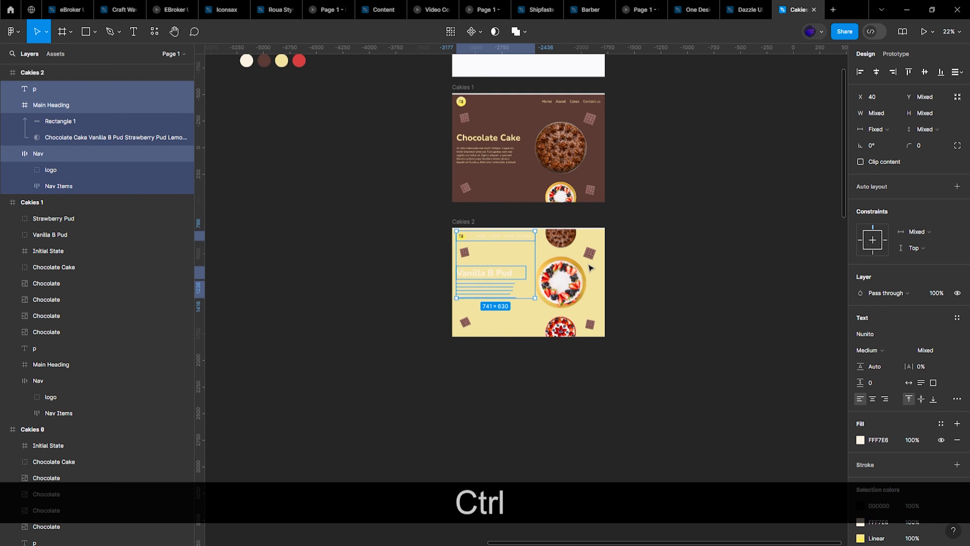
left_click(861, 440)
left_click(741, 425)
scroll(362, 97, "up", 3)
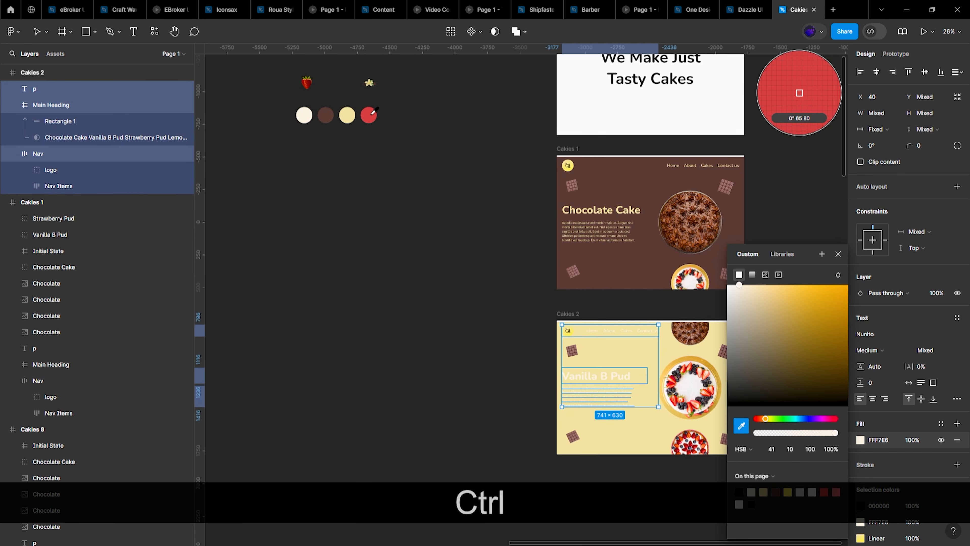
left_click(369, 115)
left_click(741, 426)
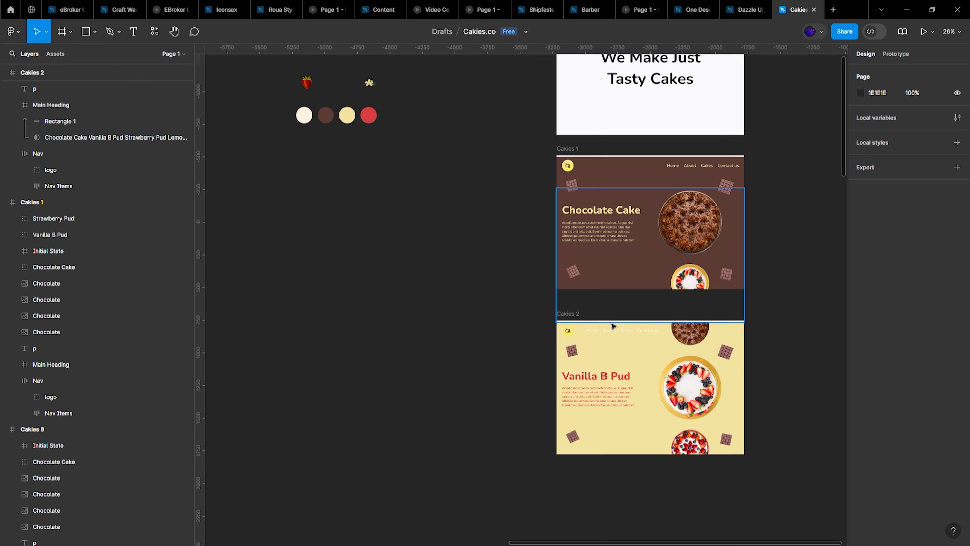
Step: Change the FFF7E6 text colour in the Cakies 2 Nav to the palette's red CC4747
left_click(632, 331)
left_click(863, 494)
left_click(741, 425)
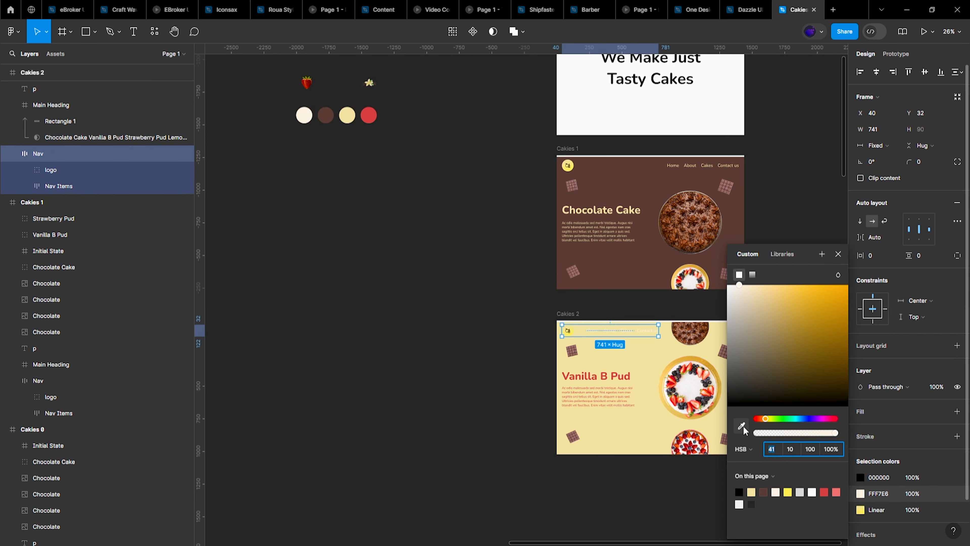
left_click(369, 113)
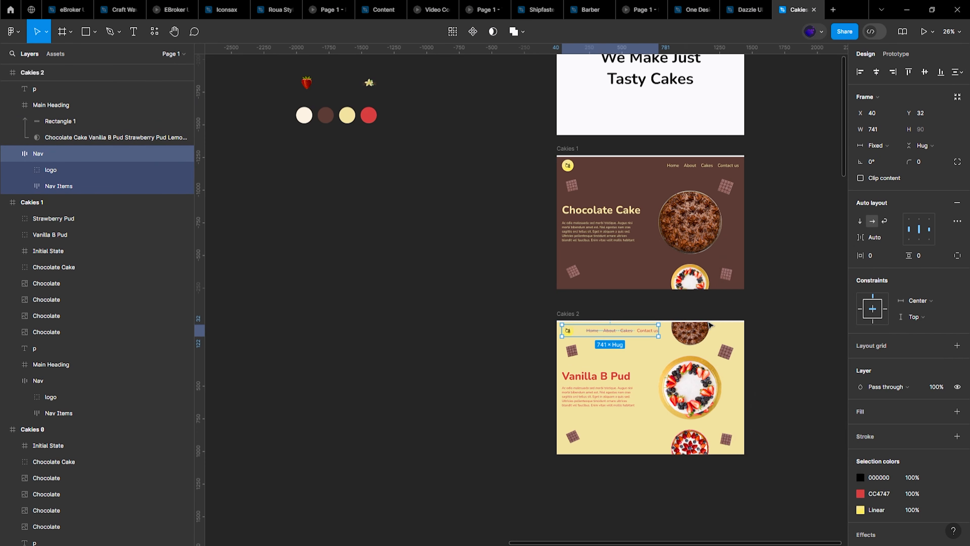
Step: Run the Contrast Checker plugin and place its window beside the Cakies 2 frame
scroll(611, 170, "down", 5)
scroll(611, 170, "up", 3)
scroll(610, 170, "up", 2)
left_click(644, 229)
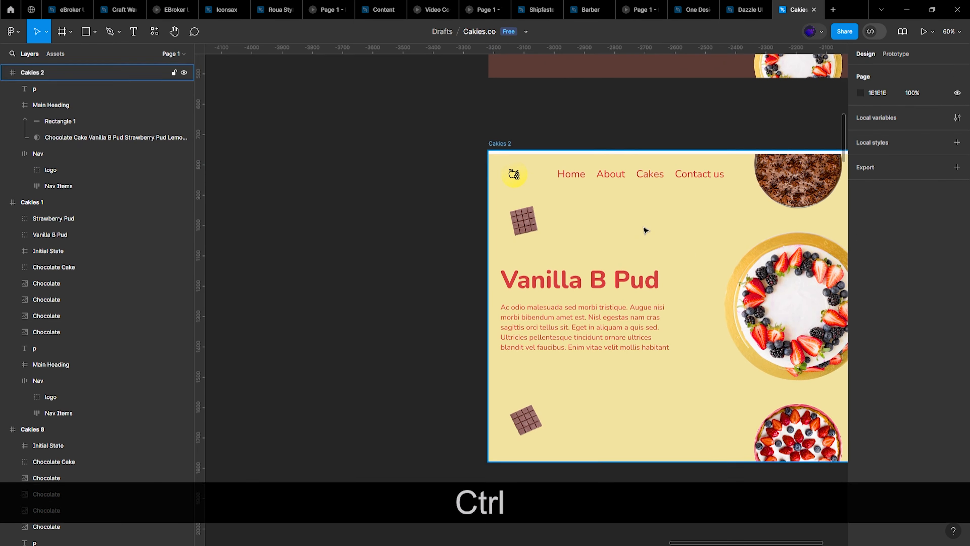
scroll(645, 229, "up", 3)
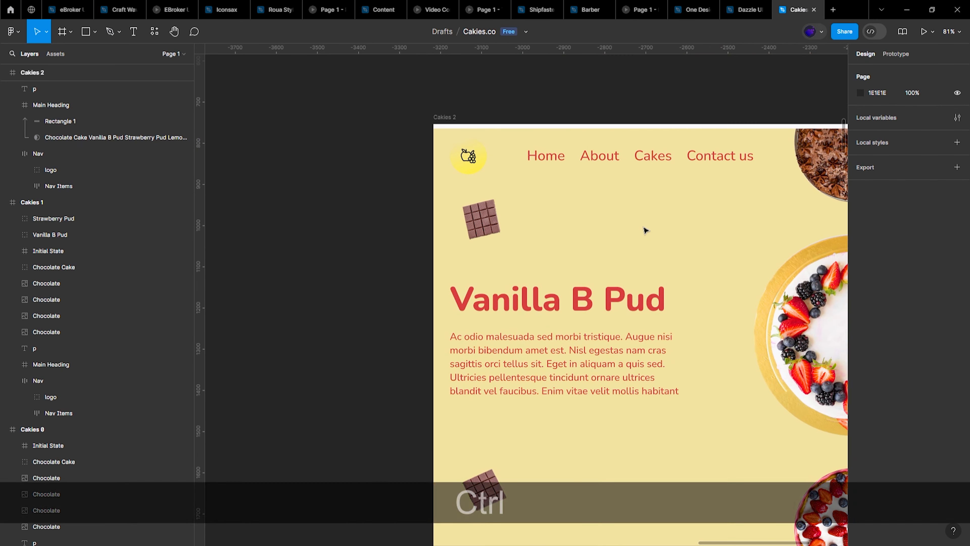
key("ctrl+p")
key("Return")
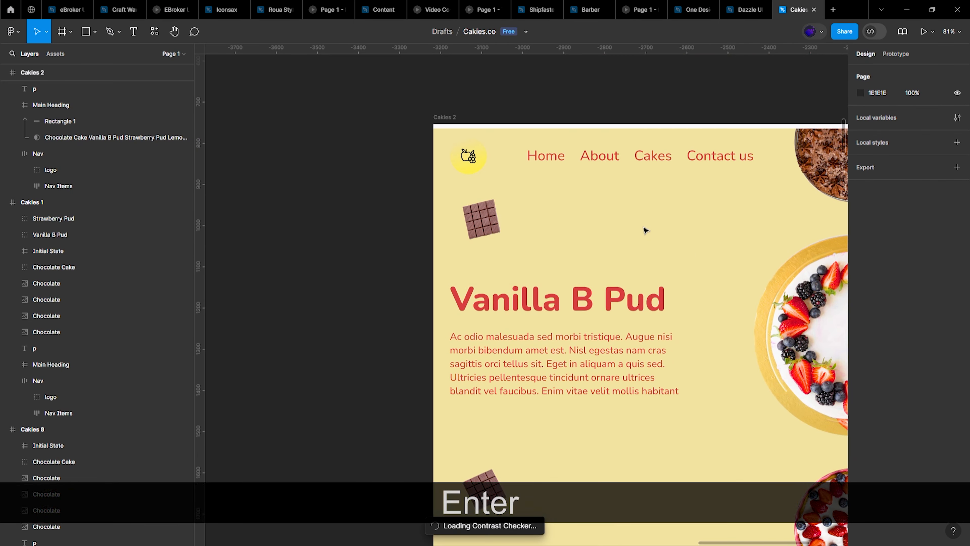
left_click_drag(596, 109, 315, 100)
Step: Check the contrast between the Cakies 2 background colour F3E5AB and the heading's red CC4747, and close the checker
left_click(270, 209)
left_click(219, 311)
left_click(592, 221)
left_click(368, 223)
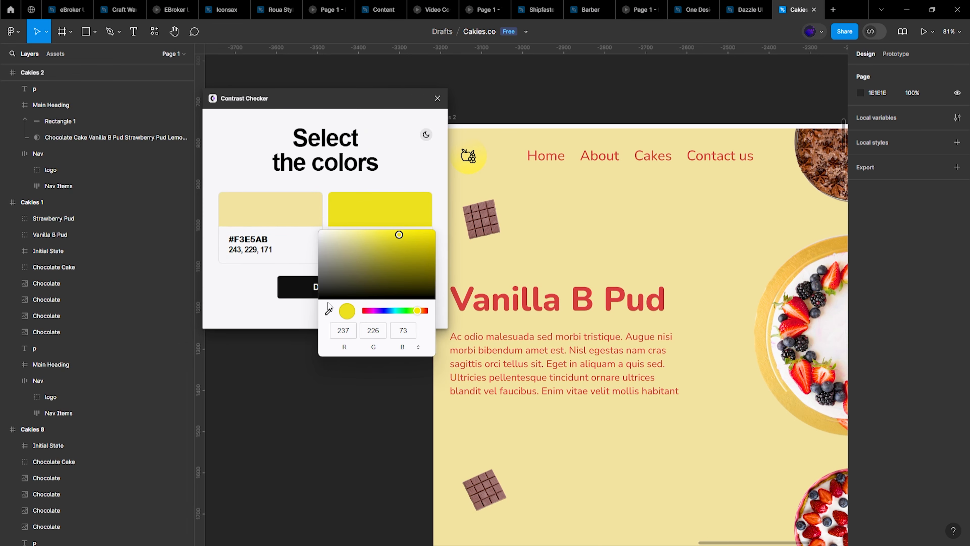
left_click(329, 311)
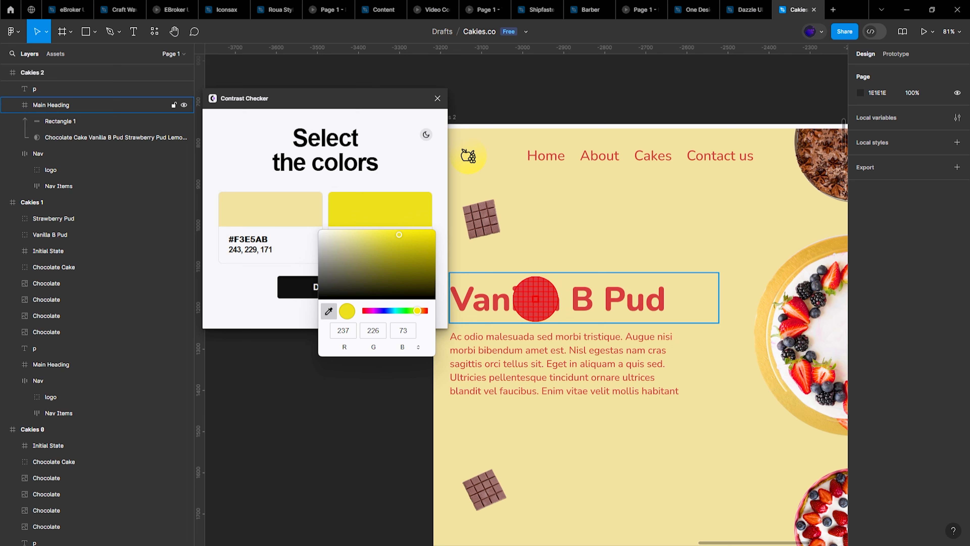
left_click(536, 299)
left_click(246, 283)
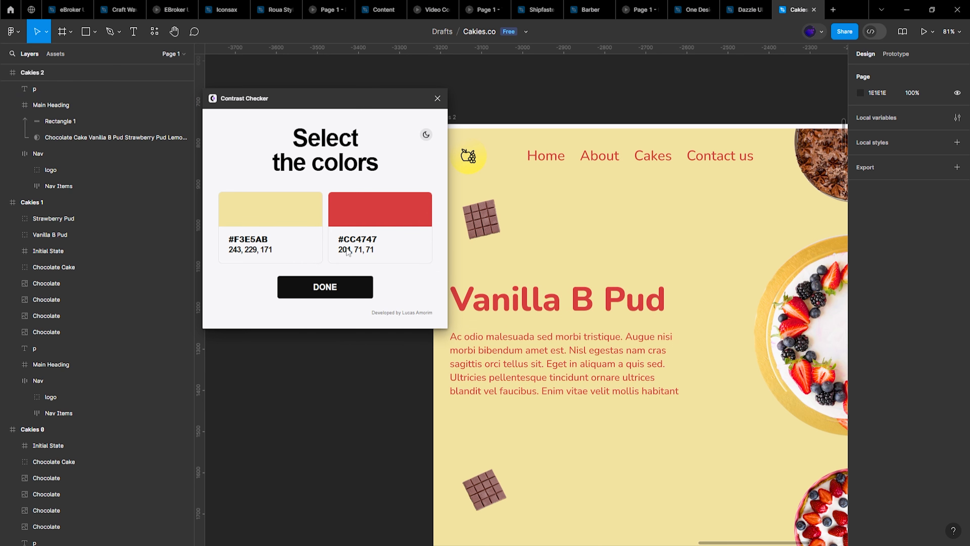
left_click(336, 286)
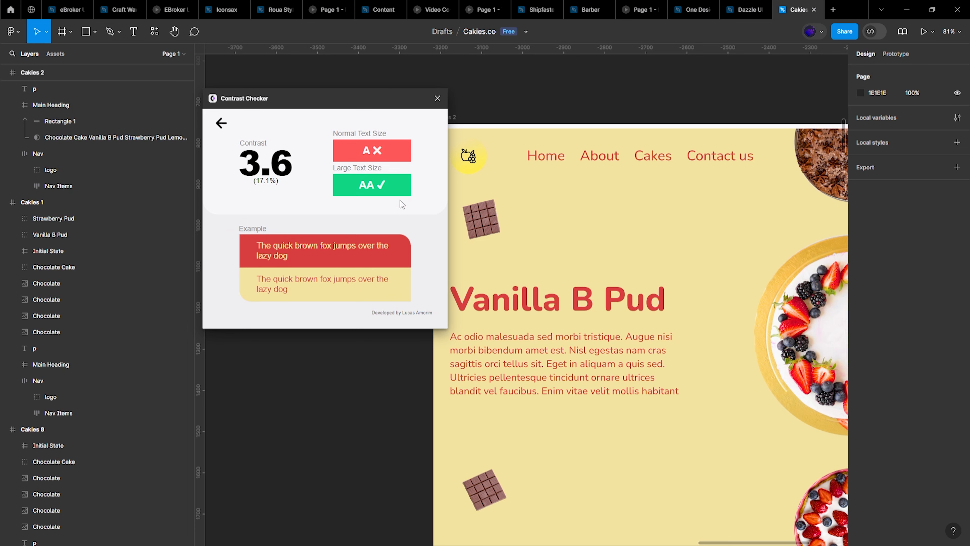
left_click(438, 98)
left_click(534, 363)
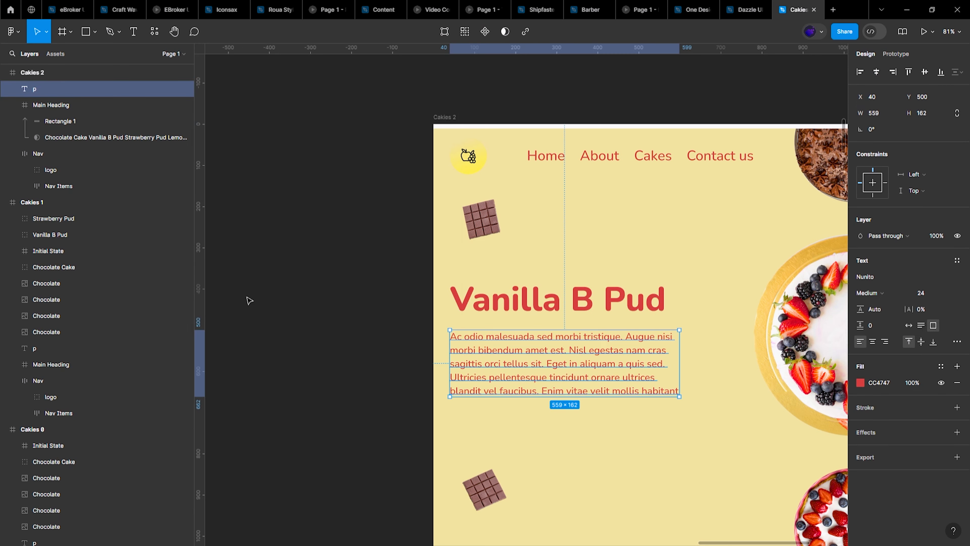
scroll(317, 302, "down", 5)
left_click(485, 264)
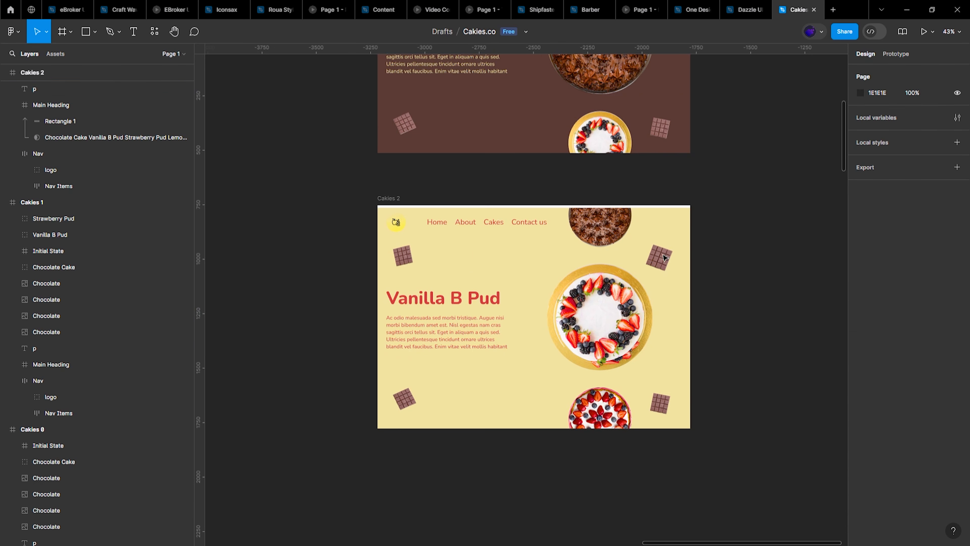
scroll(486, 264, "up", 4)
scroll(679, 238, "down", 10)
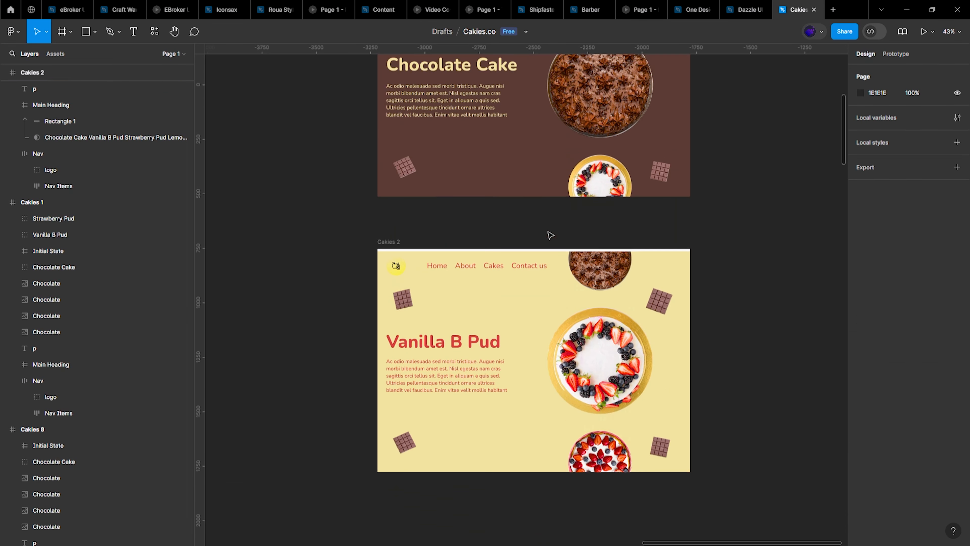
scroll(535, 238, "down", 4, "ctrl")
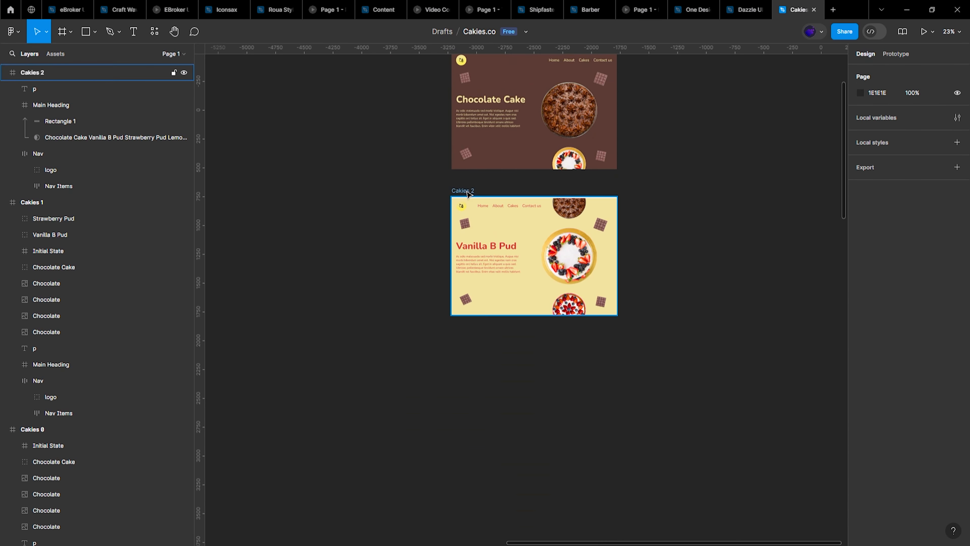
left_click(600, 225)
Step: Move the vanilla flower image into Cakies 1 over the upper-right chocolate piece, and duplicate it further down
scroll(420, 191, "up", 5)
left_click(285, 153)
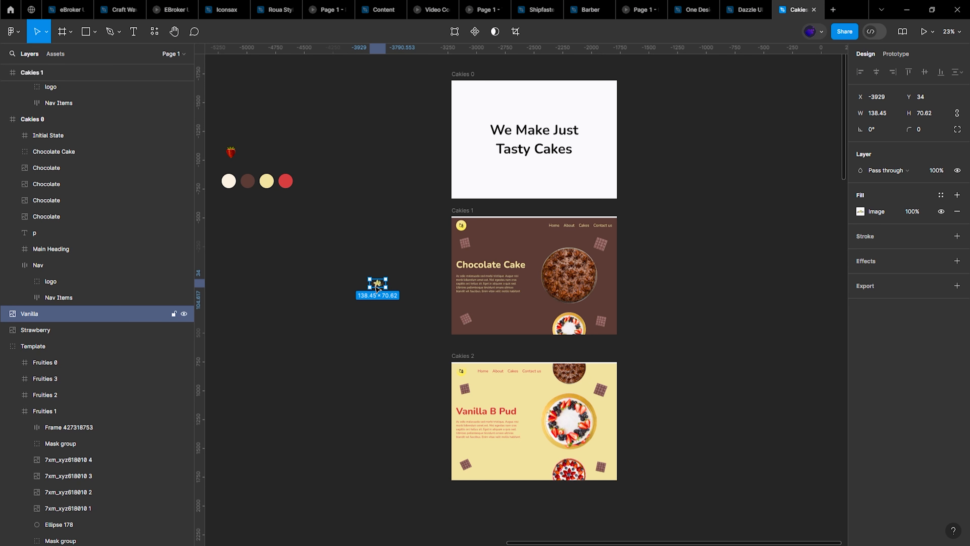
left_click_drag(606, 264, 606, 265)
scroll(606, 265, "up", 10)
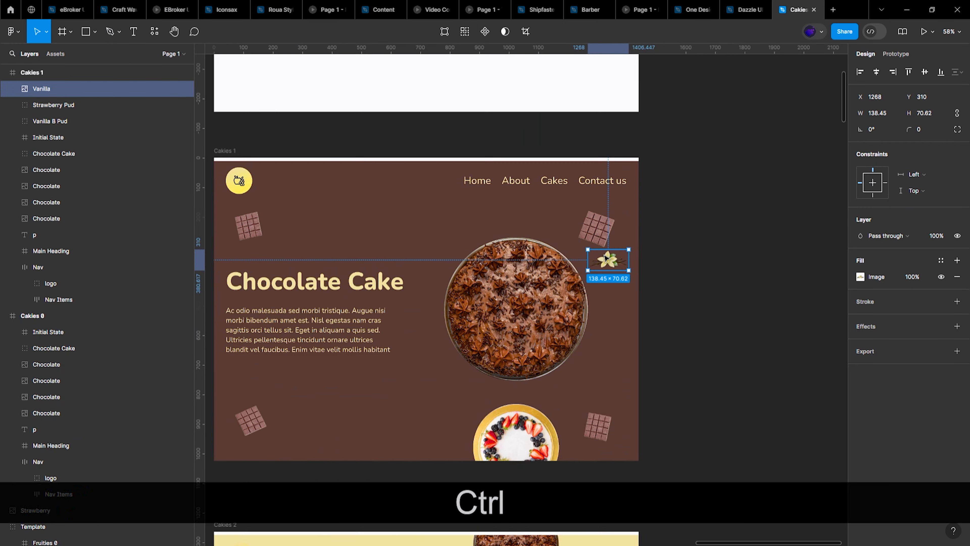
left_click_drag(600, 223, 605, 328)
scroll(600, 236, "down", 3)
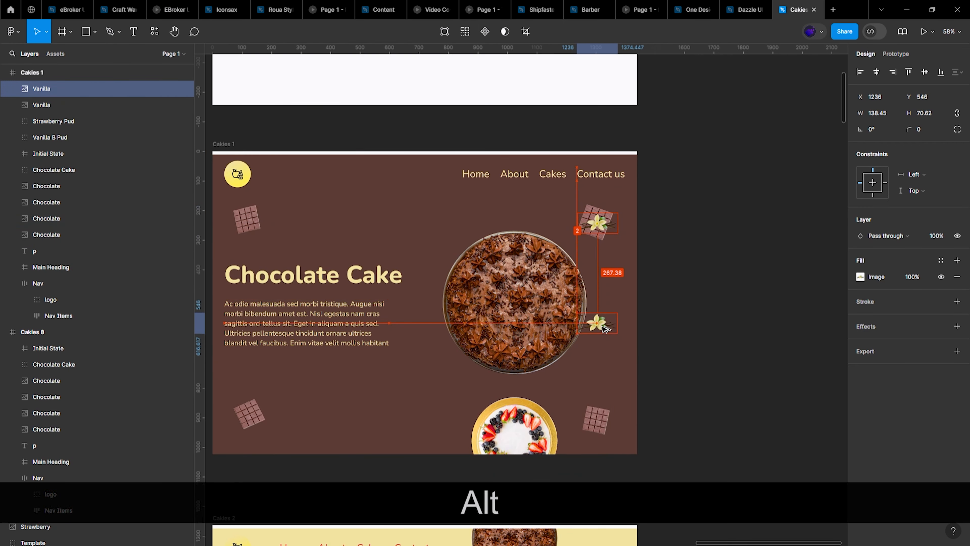
Step: Arrange four rotated vanilla flower copies just outside the Cakies 1 edges, one near each corner chocolate piece
left_click(596, 231)
scroll(602, 172, "up", 3)
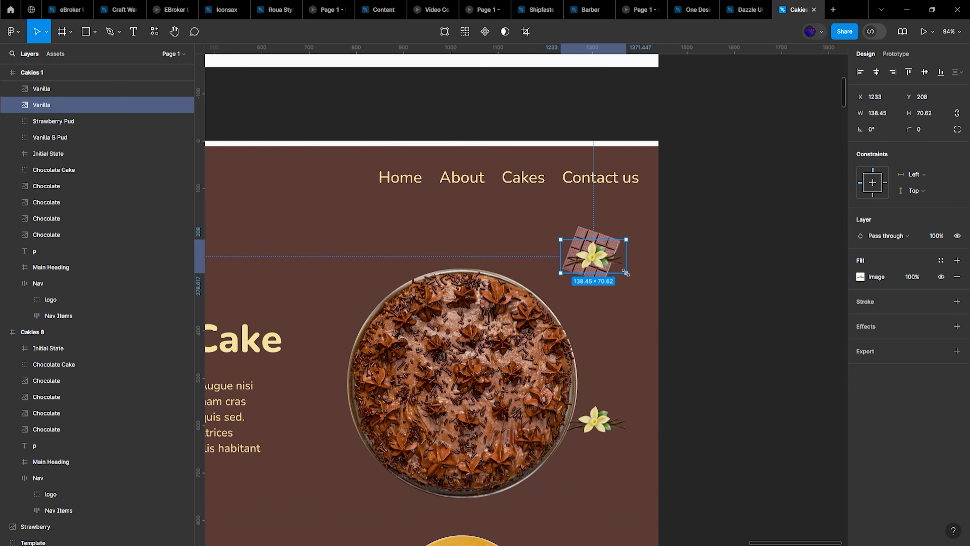
left_click_drag(590, 257, 706, 253)
key("space")
scroll(680, 292, "down", 2)
left_click(595, 320)
scroll(601, 302, "down", 2)
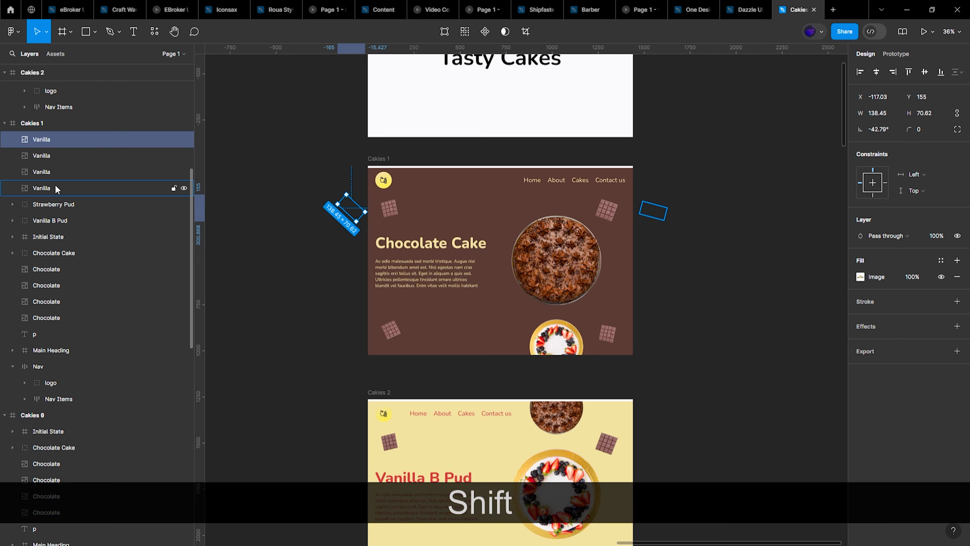
Step: Copy the four Vanilla images from Cakies 1 into the Cakies 2 frame
left_click(56, 188, "shift")
scroll(397, 252, "down", 3)
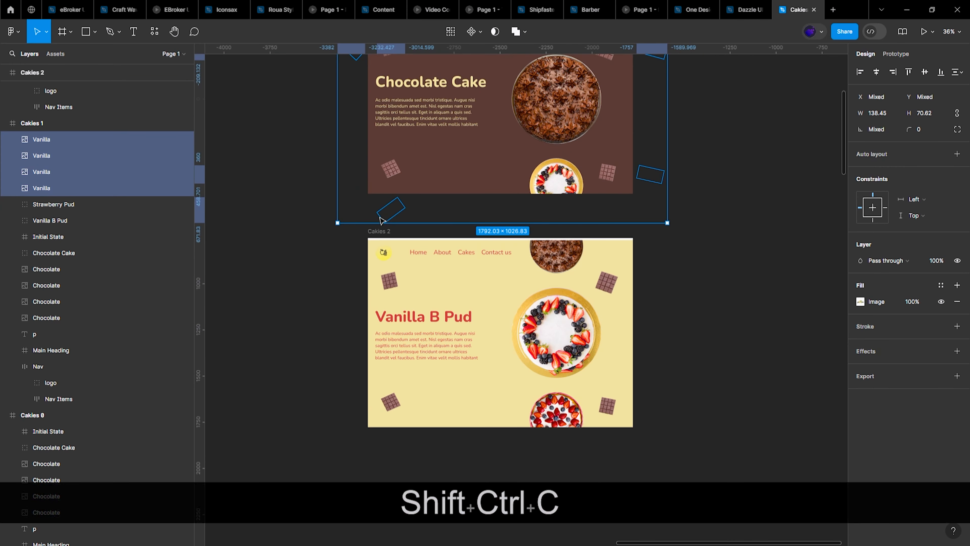
left_click(379, 231)
key("ctrl+v")
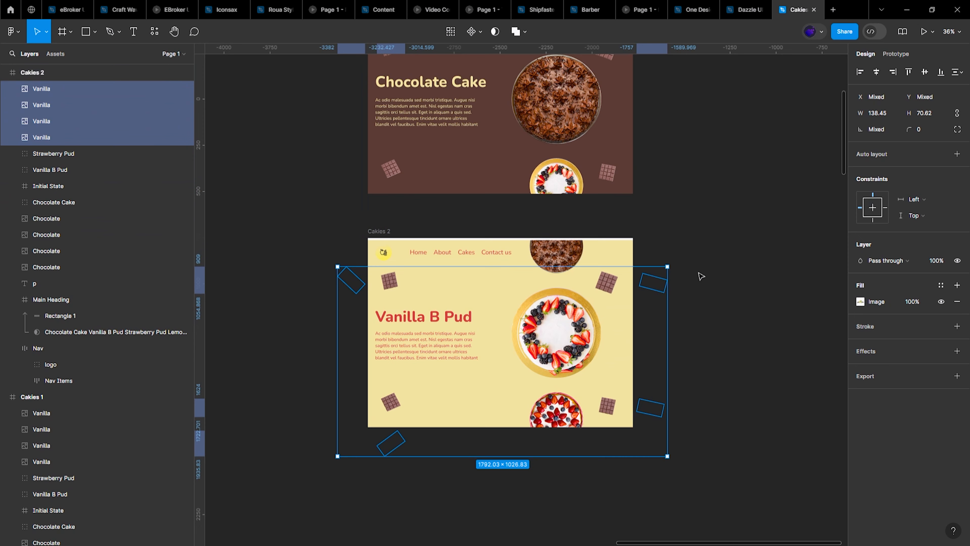
scroll(702, 276, "down", 3)
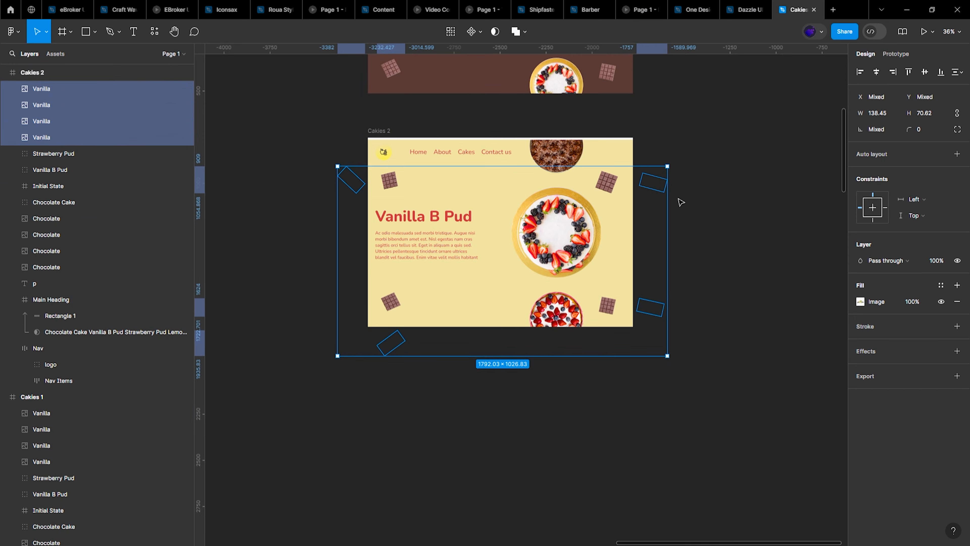
left_click(708, 205)
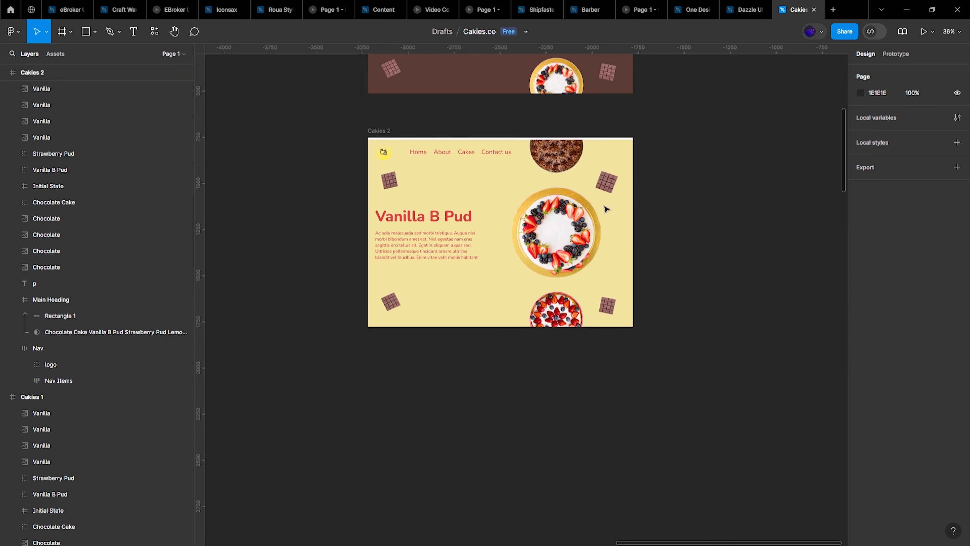
Step: Move the vanilla flower beyond Cakies 2's upper-right edge horizontally to X 1243.33, over the chocolate piece
left_click(92, 137)
key("ctrl+shift+Left")
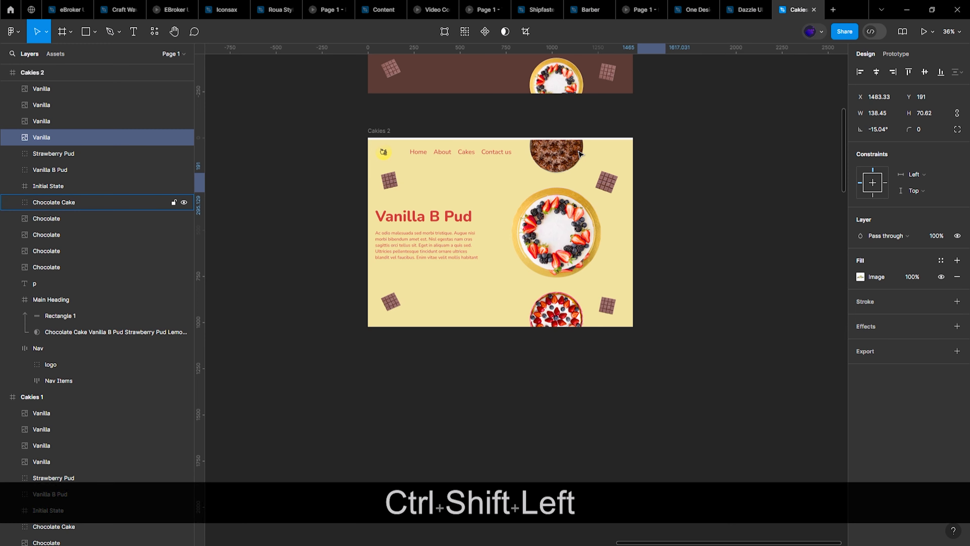
key("shift+Left")
key("shift+Left")
key("shift+Left")
key("shift+Left")
key("shift+Left")
key("shift+Left")
key("shift+Left")
key("shift+Left")
key("shift+Left")
key("shift+Left")
key("shift+Left")
key("shift+Left")
key("shift+Left")
key("shift+Left")
key("shift+Left")
key("shift+Left")
key("shift+Left")
key("shift+Left")
key("shift+Left")
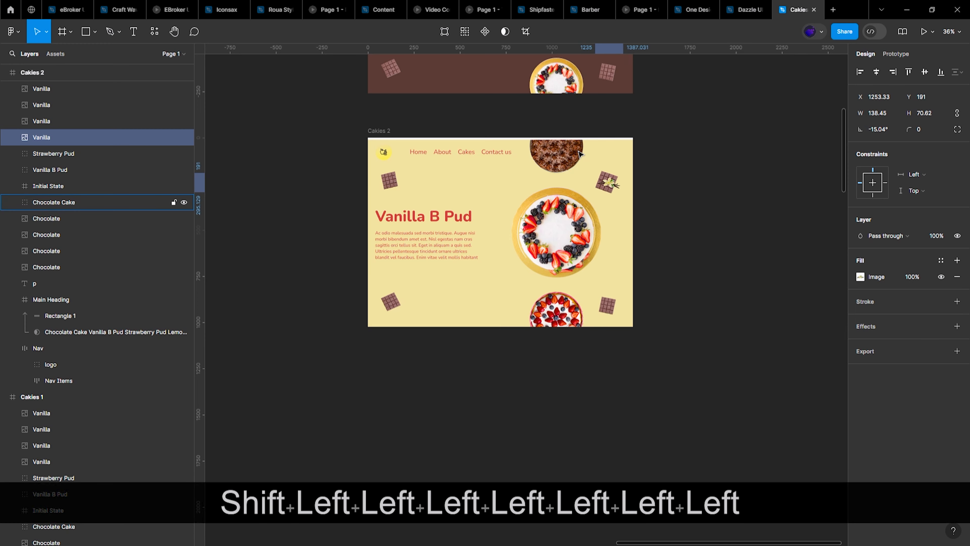
key("shift+Left")
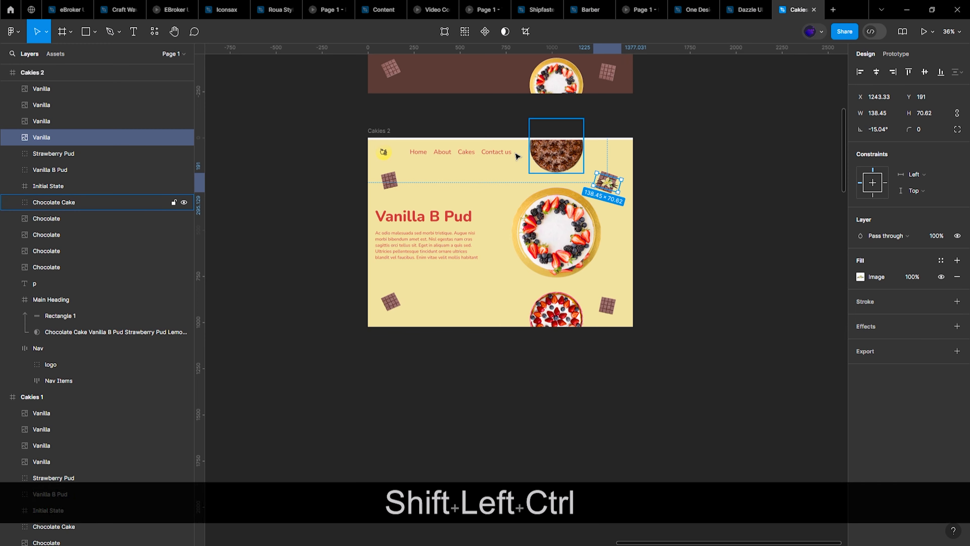
Step: Set the layer opacity of all four chocolate pieces in Cakies 2 to 0%
scroll(603, 193, "up", 3)
scroll(609, 196, "up", 3)
left_click(612, 139, "ctrl")
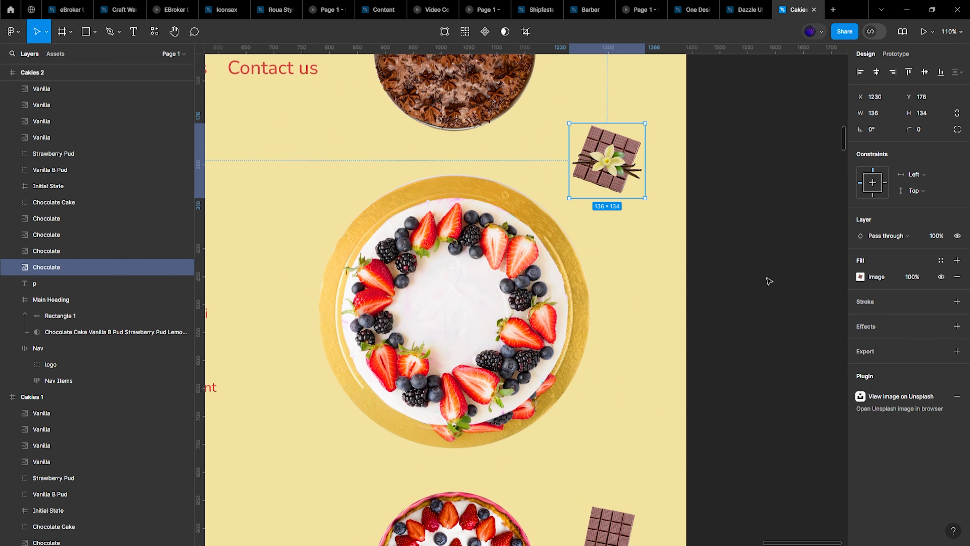
scroll(605, 350, "down", 4)
left_click(605, 355, "ctrl")
scroll(649, 344, "down", 5)
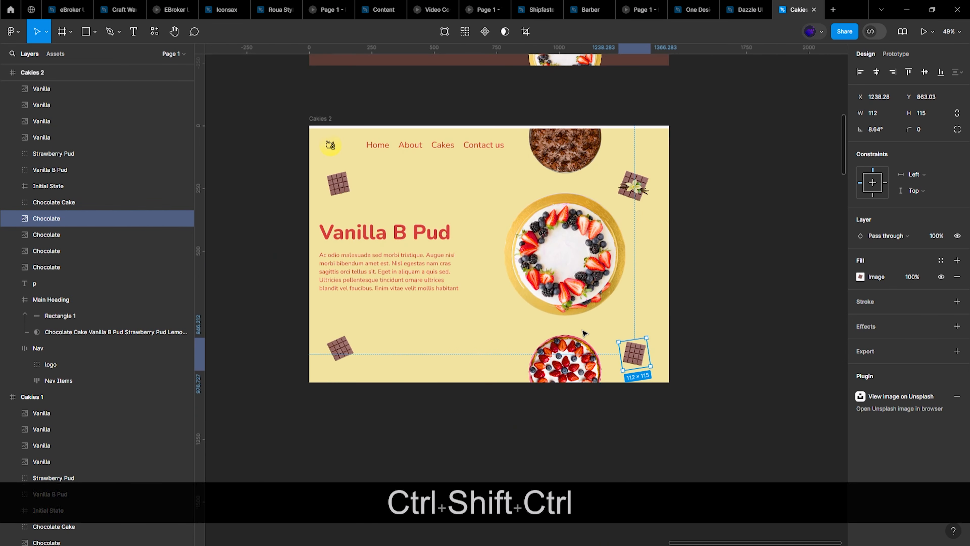
left_click(633, 187, "ctrl+shift")
left_click(338, 184, "shift")
left_click(340, 348, "shift")
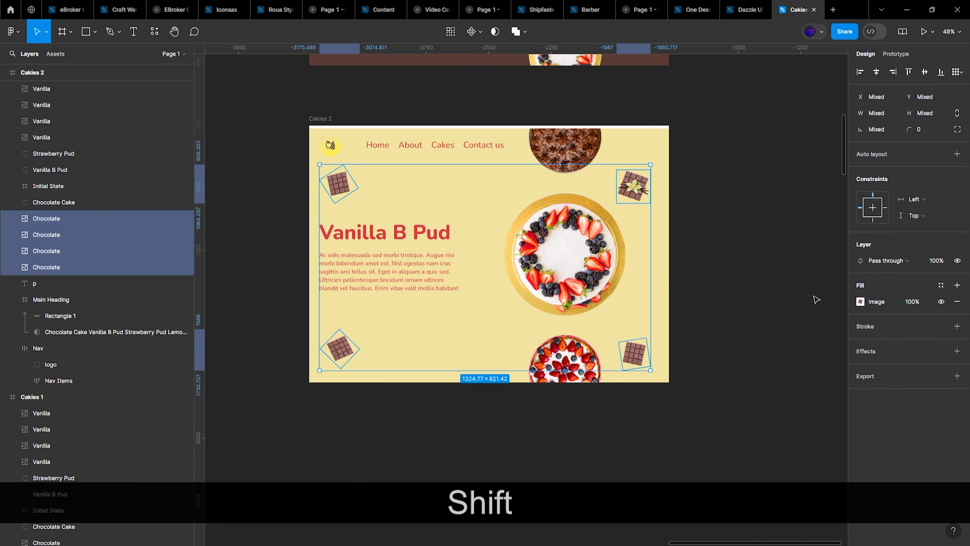
left_click(932, 262)
type("0")
key("Return")
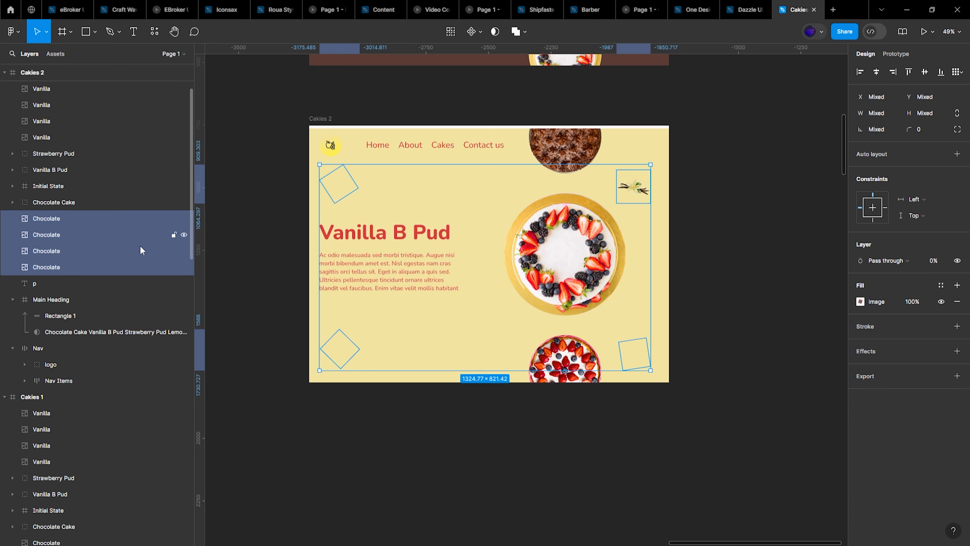
Step: Bring the other three vanilla flowers inside Cakies 2, onto the spots of the hidden chocolate pieces
scroll(68, 176, "up", 2)
left_click(50, 168)
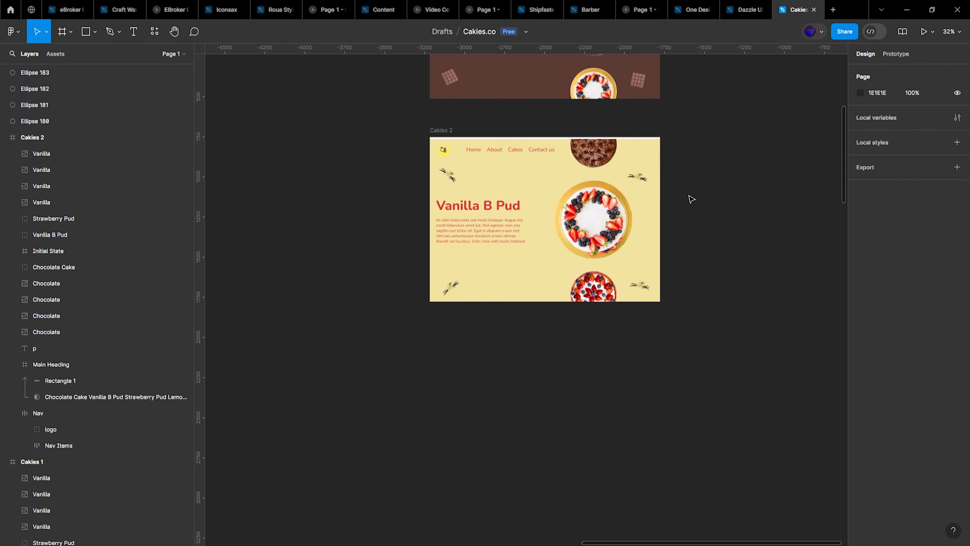
scroll(656, 208, "left", 1)
scroll(658, 211, "right", 2)
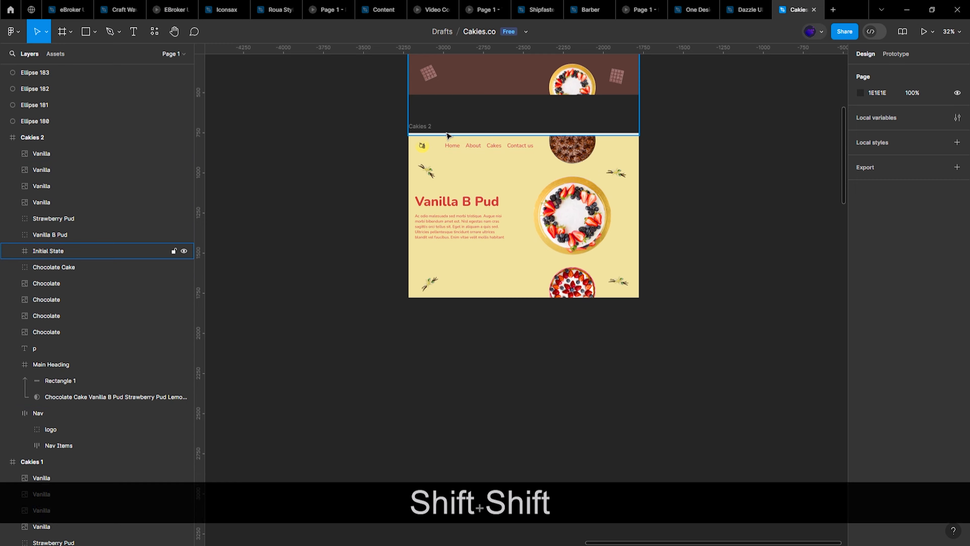
Step: Duplicate the Cakies 2 frame directly below it and add four strawberry images to the copy
left_click(426, 128)
left_click_drag(426, 127, 432, 330)
left_click(687, 277)
scroll(656, 285, "down", 3)
left_click(596, 296)
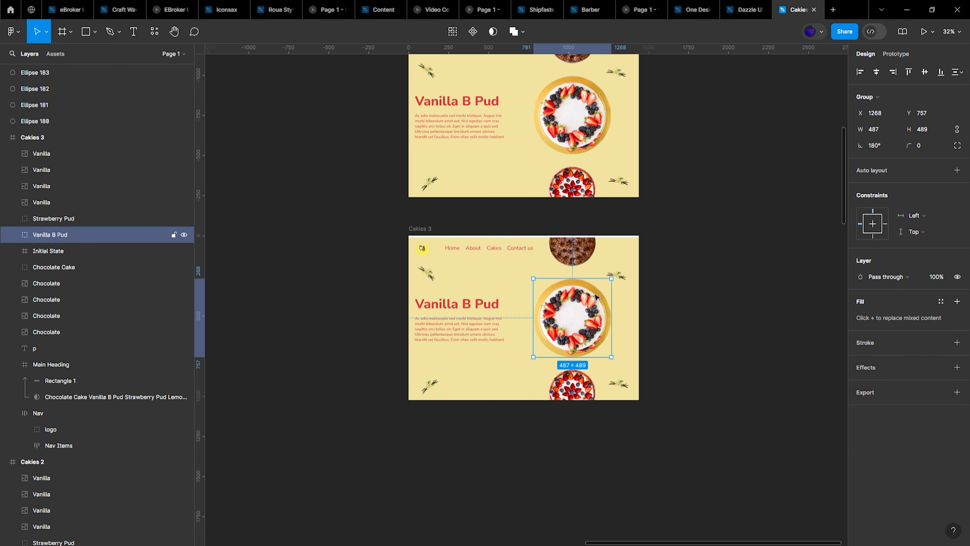
left_click(573, 388)
Step: Add a "Buy Now" text below the paragraph in the Cakies 1 frame
scroll(580, 405, "up", 5)
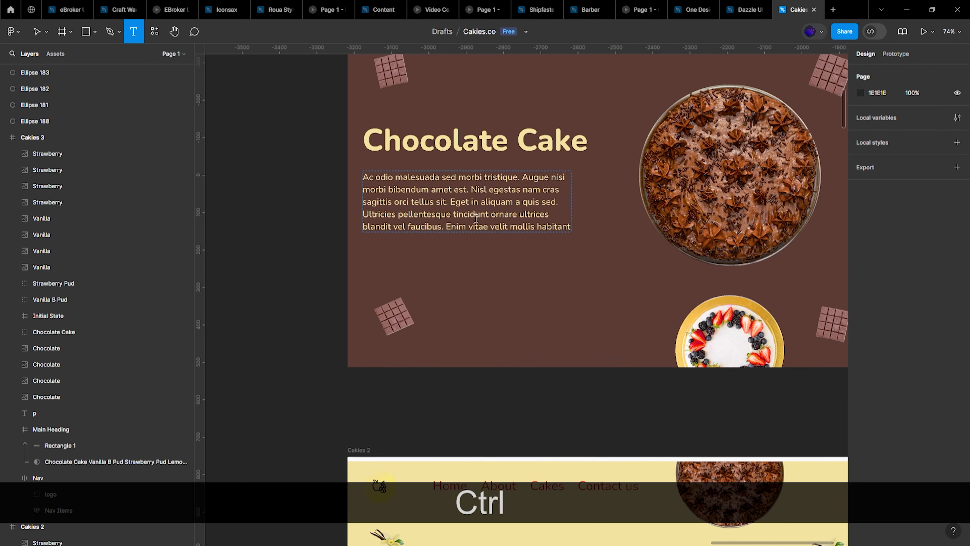
key("t")
left_click(513, 312)
type("Cta")
key("BackSpace")
key("BackSpace")
key("BackSpace")
type("B")
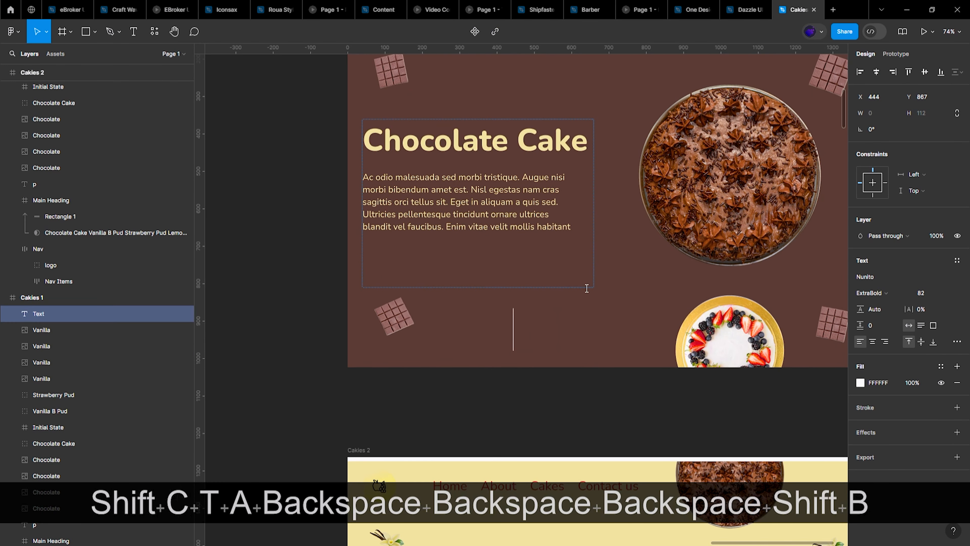
type("uy Now")
key("Escape")
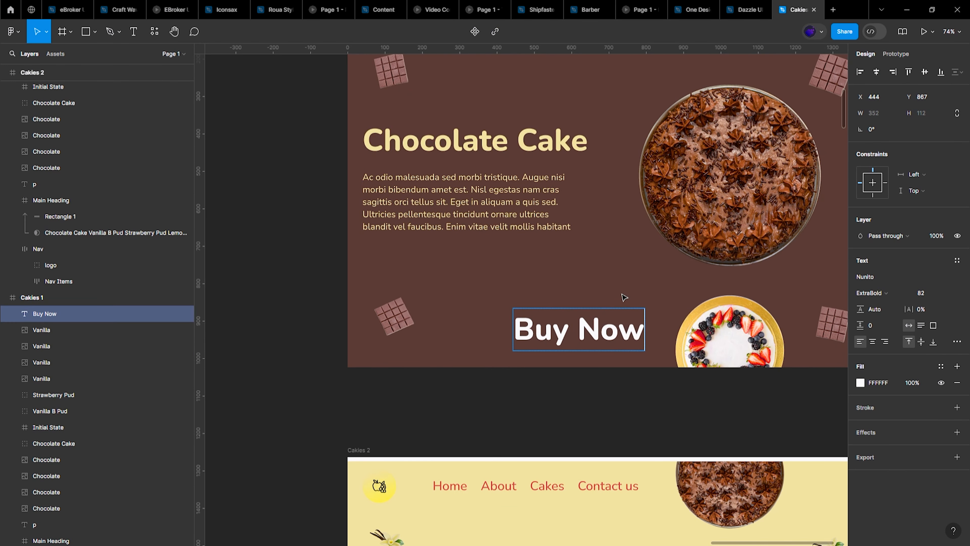
Step: Reduce the font size of the "Buy Now" text in Cakies 1 and set its weight to Bold
left_click(933, 294)
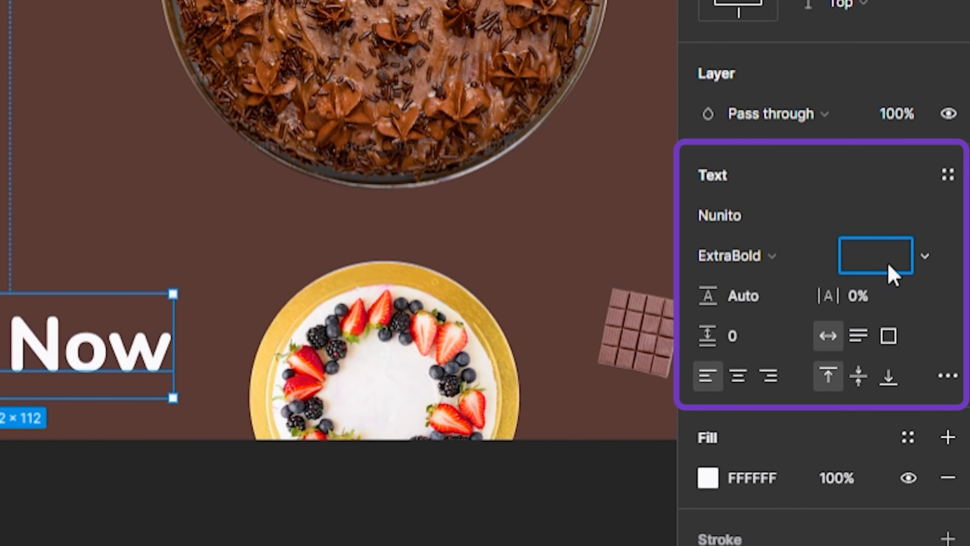
key("Return")
left_click(766, 252)
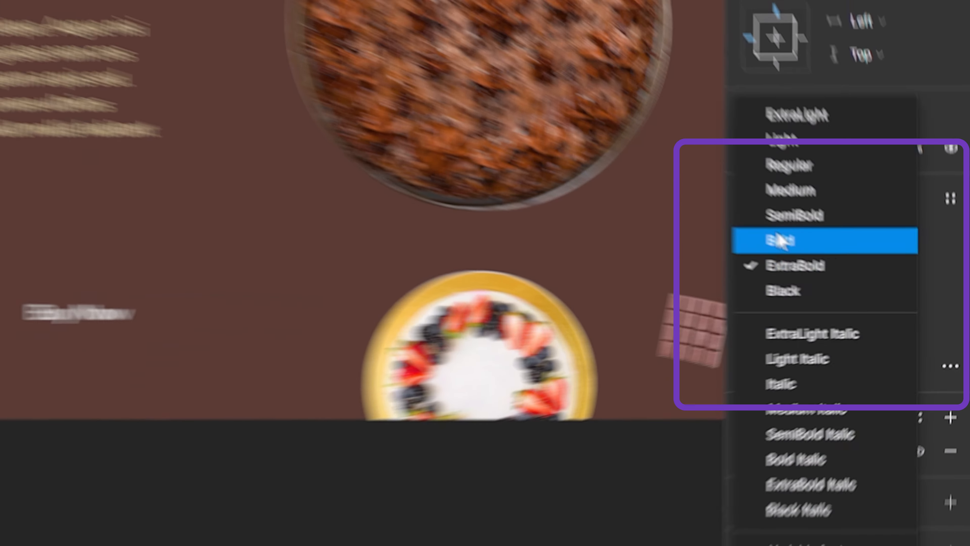
left_click(755, 226)
Step: Wrap the "Buy Now" text in an auto layout with 60 horizontal and 12 vertical padding
key("shift+a")
scroll(538, 289, "up", 5, "ctrl")
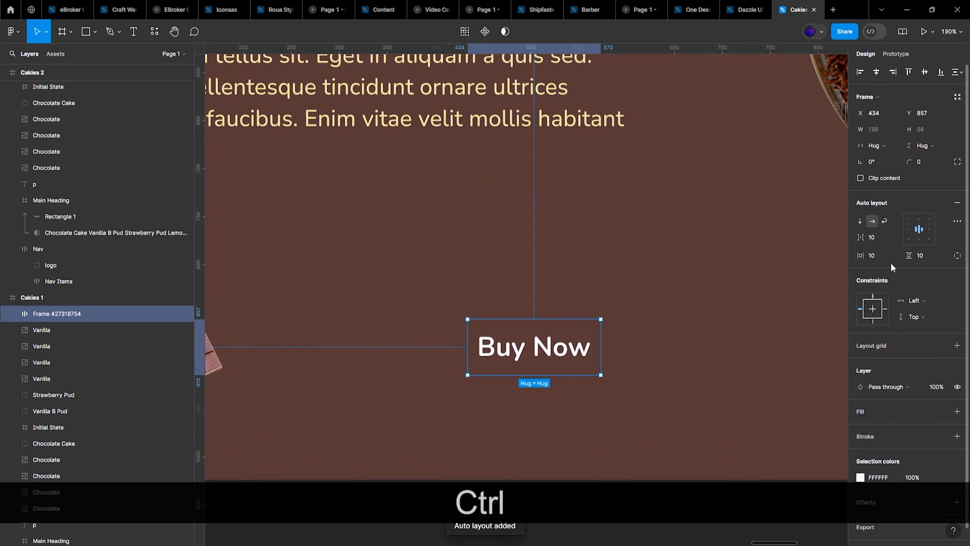
left_click(878, 255)
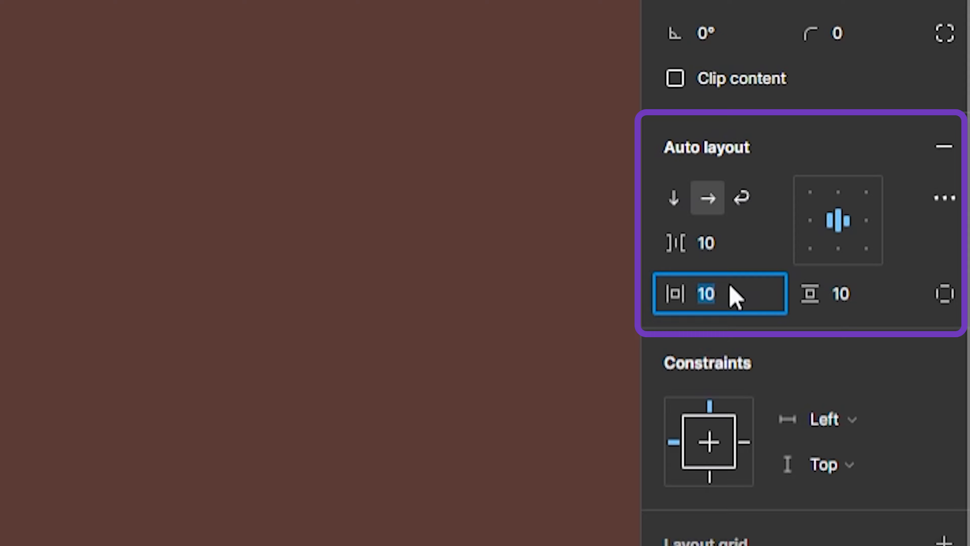
type("60")
key("Return")
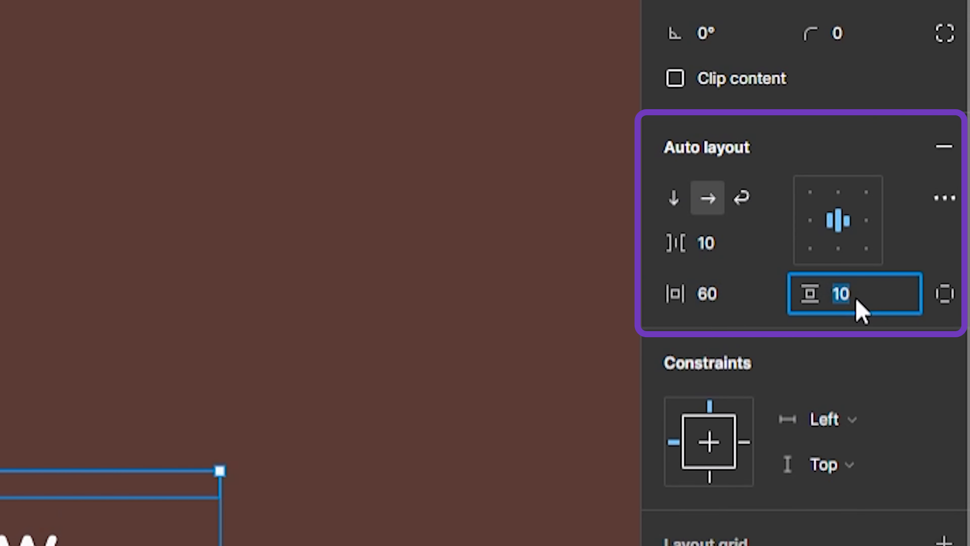
type("12")
key("Return")
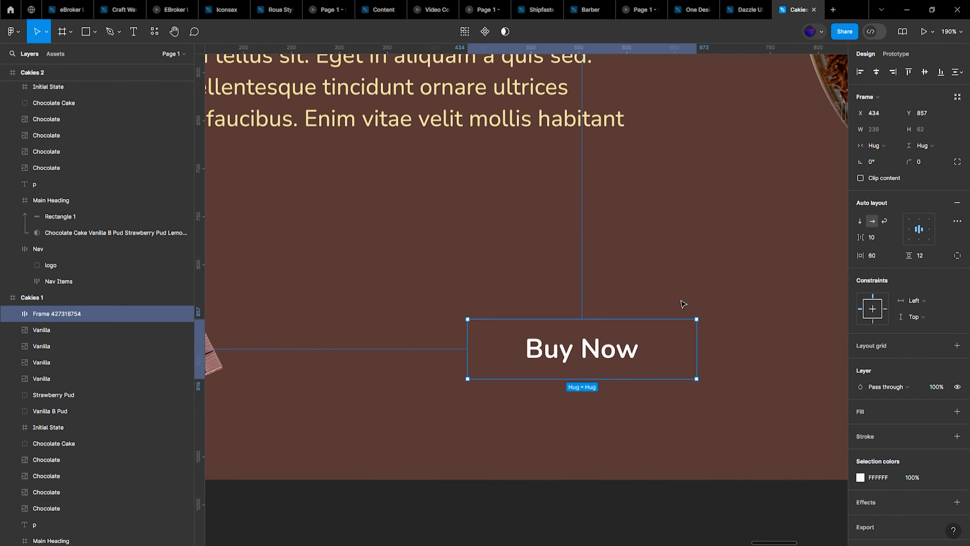
Step: Add a fill to the "Buy Now" frame and set its corner radius to 18
scroll(683, 304, "down", 2)
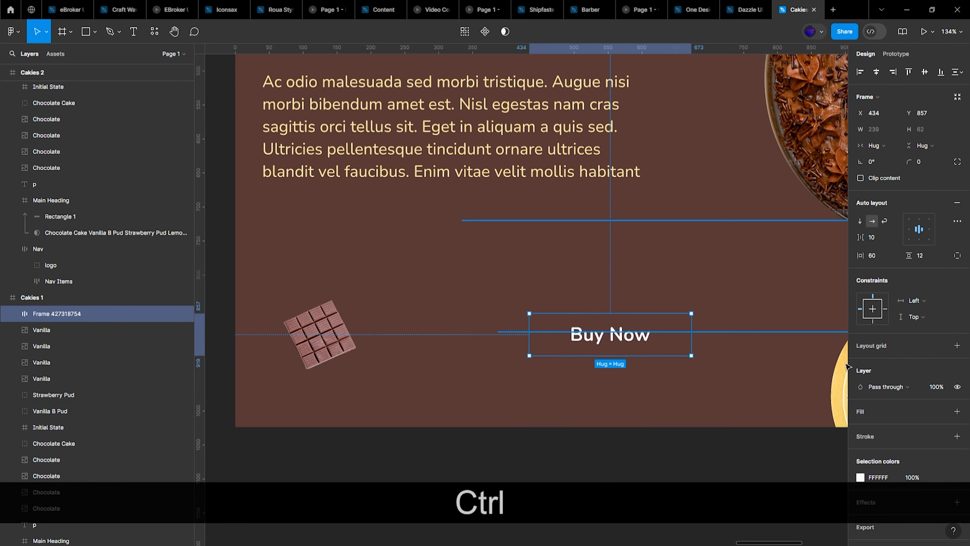
left_click(957, 412)
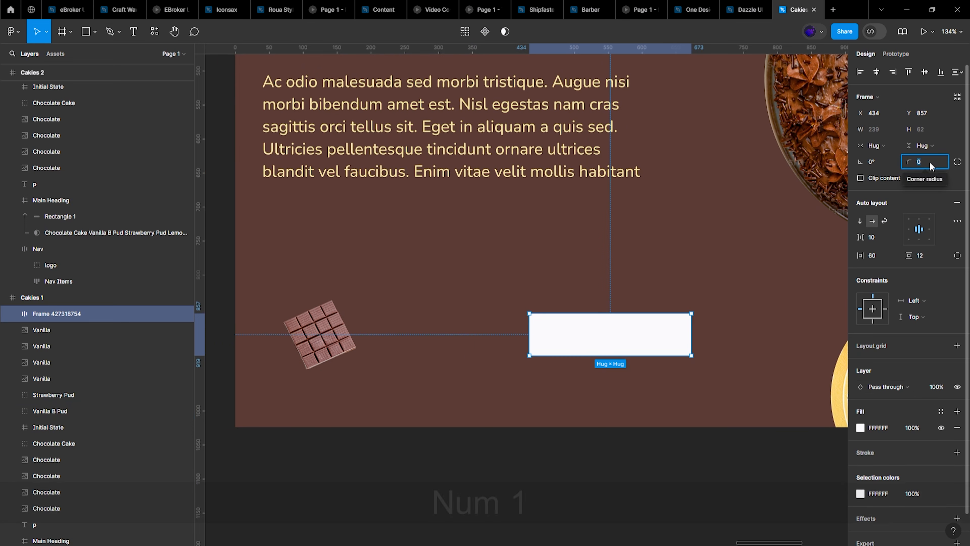
type("18")
key("Return")
Step: Colour the Buy Now button's fill cream F3E5AB and its text brown 4E342E, sampled from the Cakies 1 design
left_click(941, 411)
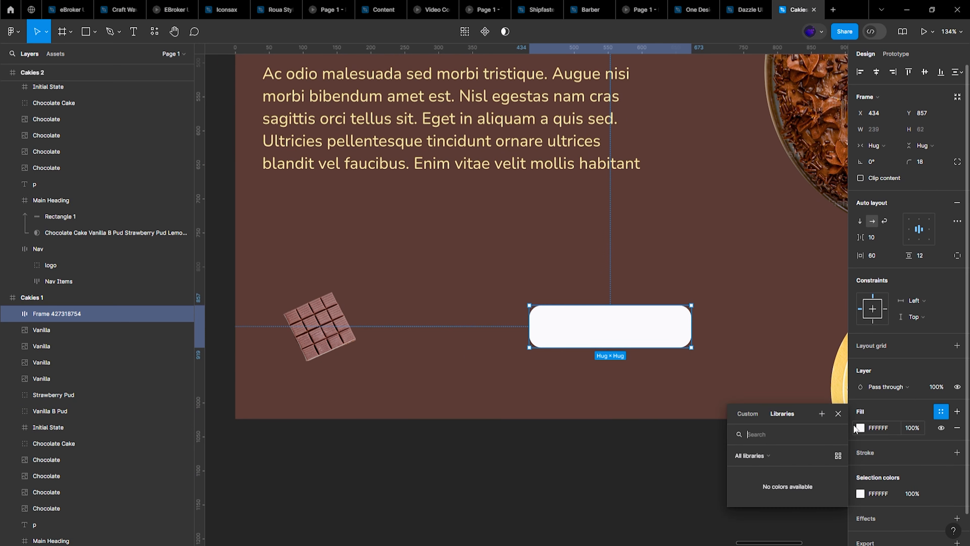
scroll(560, 265, "up", 3)
scroll(690, 319, "down", 5)
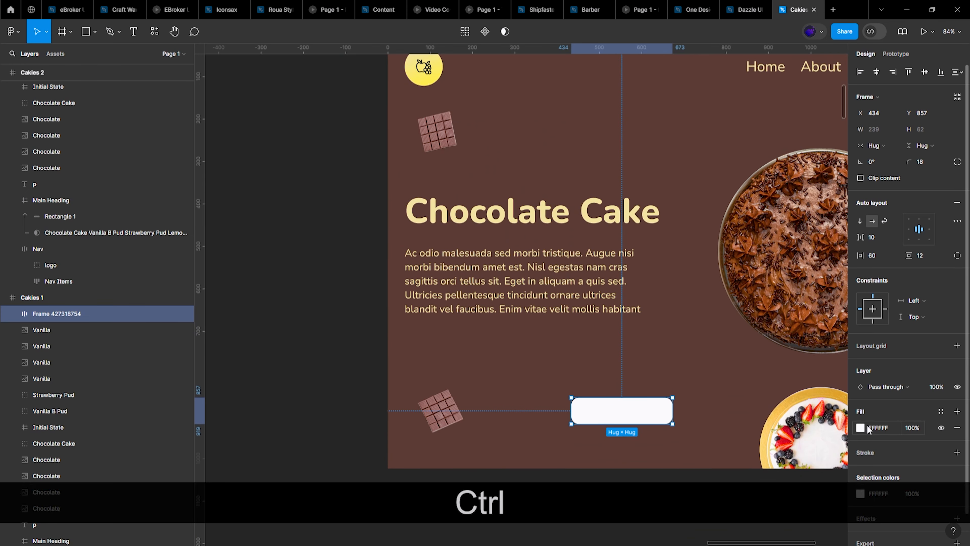
left_click(860, 427)
left_click(739, 425)
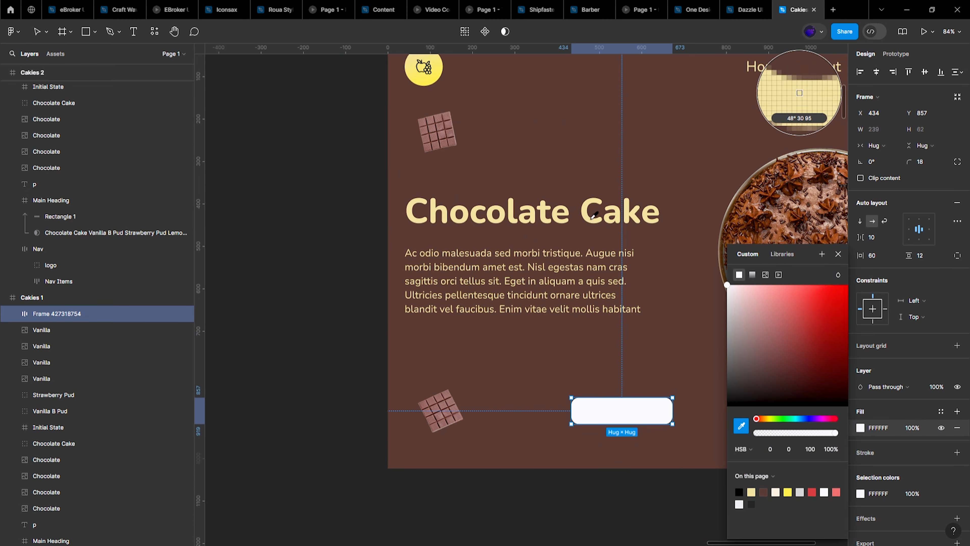
left_click(804, 70)
left_click(863, 512)
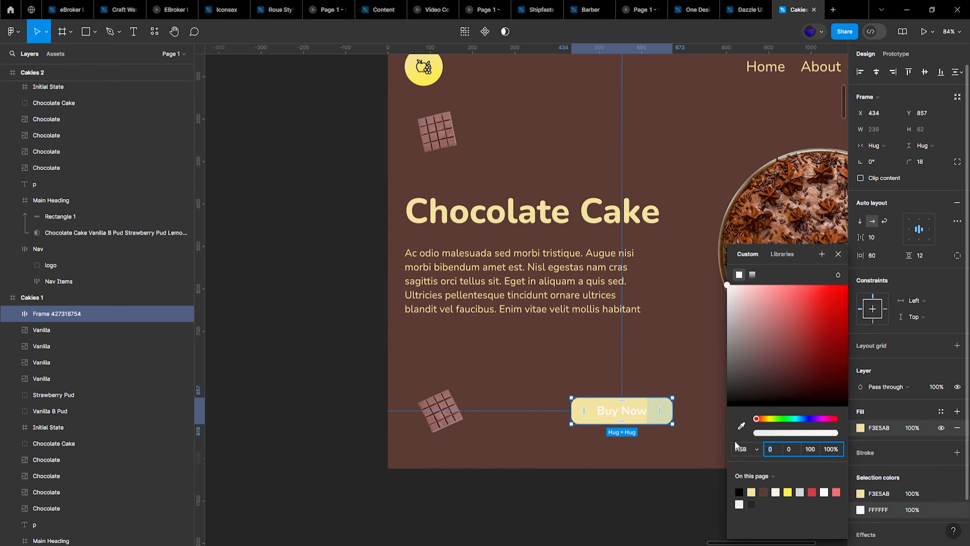
left_click(701, 421)
Step: Place the Buy Now button directly below the Cakies 1 paragraph and widen it to 557 to match the paragraph
left_click_drag(641, 409, 606, 345)
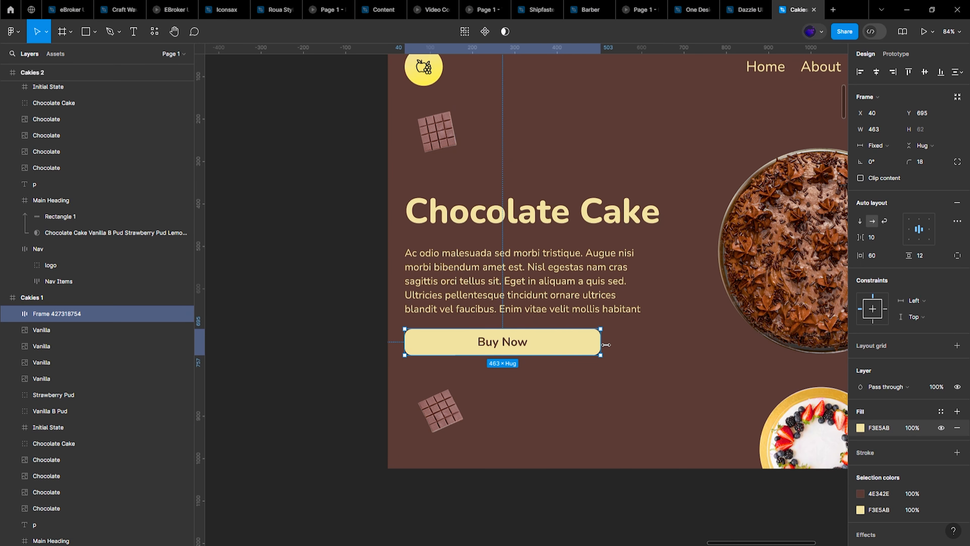
left_click(619, 381)
Step: Copy the Buy Now button from Cakies 1 into the Cakies 2 and Cakies 3 frames
scroll(620, 382, "down", 2)
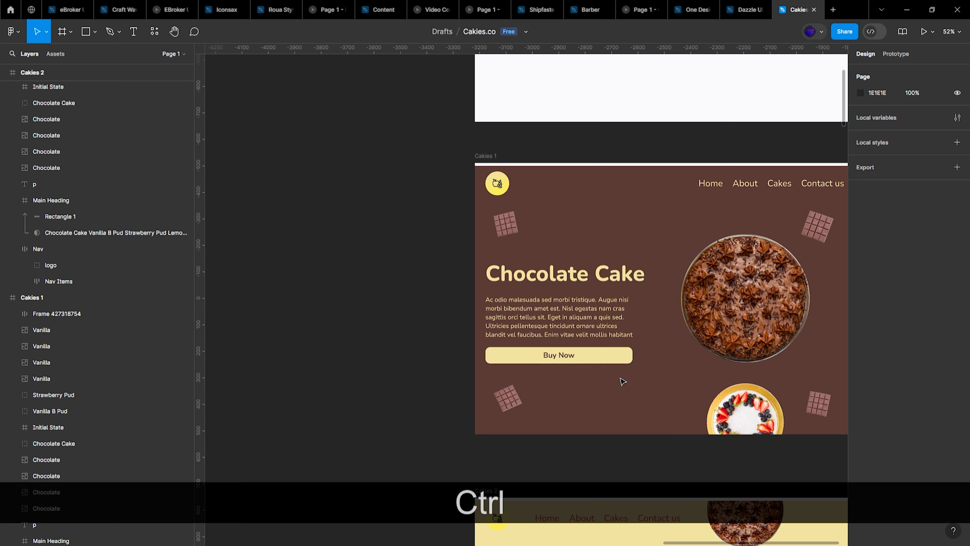
scroll(532, 277, "down", 1)
scroll(571, 254, "down", 2)
left_click(596, 216)
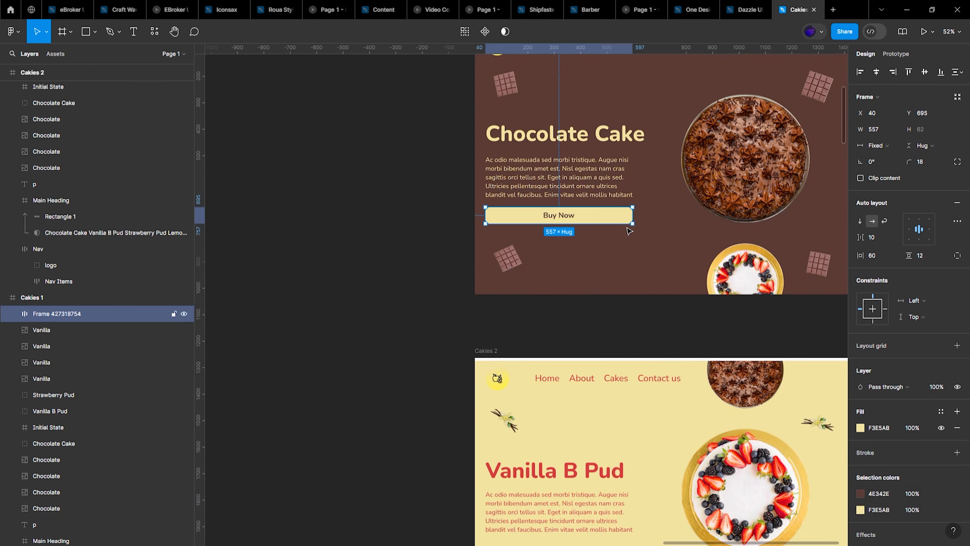
key("ctrl+c")
left_click(486, 350)
scroll(573, 267, "down", 5)
key("ctrl+v")
left_click(486, 364)
scroll(643, 328, "down", 4)
key("ctrl+v")
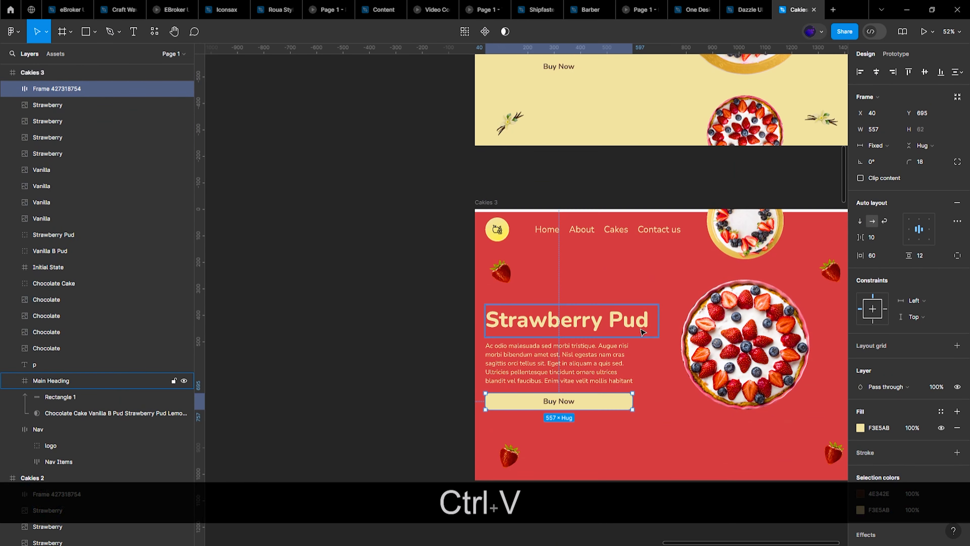
Step: Fill the Buy Now button in Cakies 2 with red CC4747, sampled from the "Vanilla B Pud" heading
scroll(574, 281, "up", 6)
left_click(581, 325)
scroll(581, 326, "up", 5)
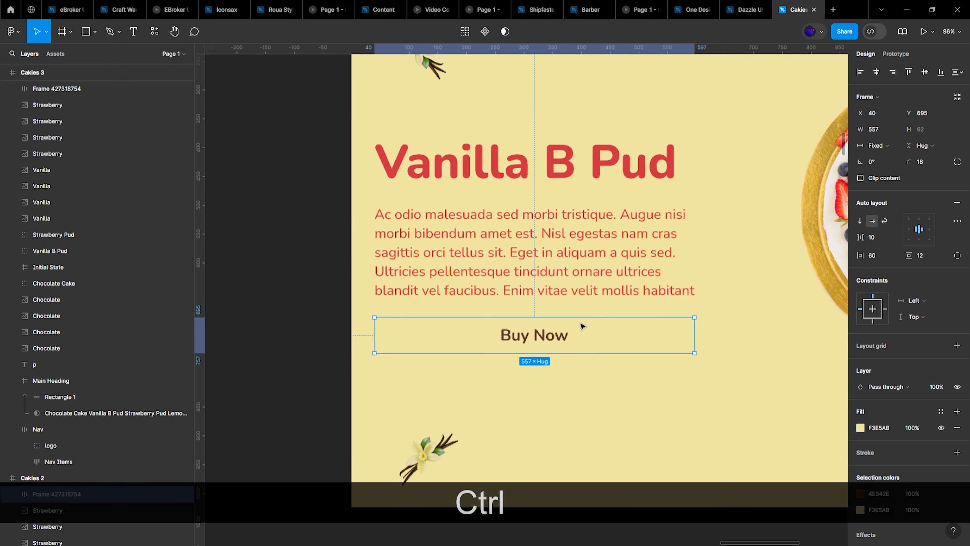
left_click(861, 428)
left_click(742, 424)
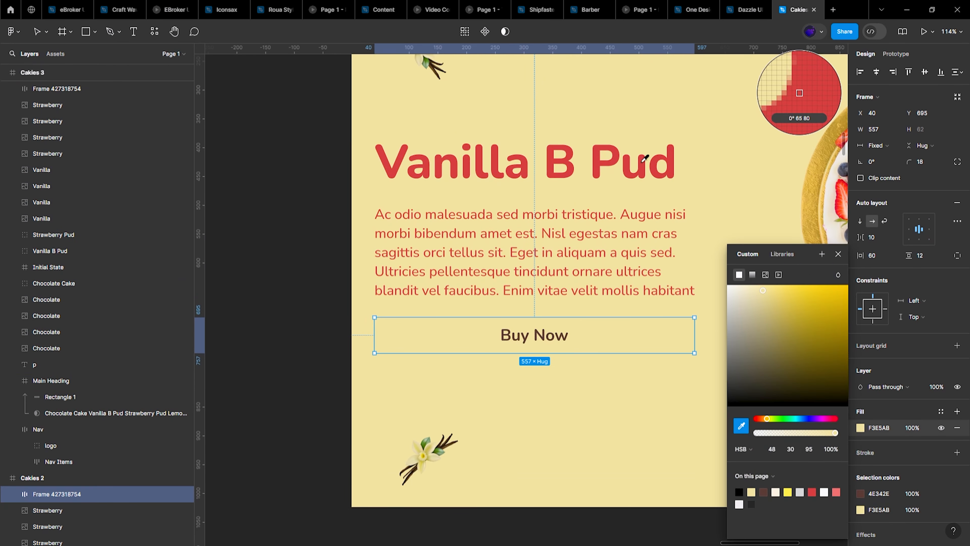
left_click(602, 160)
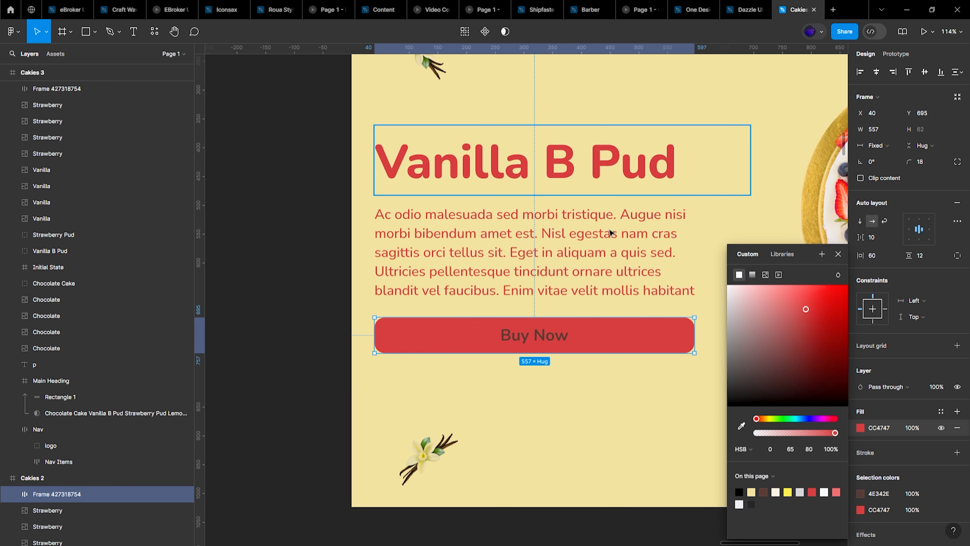
left_click(861, 493)
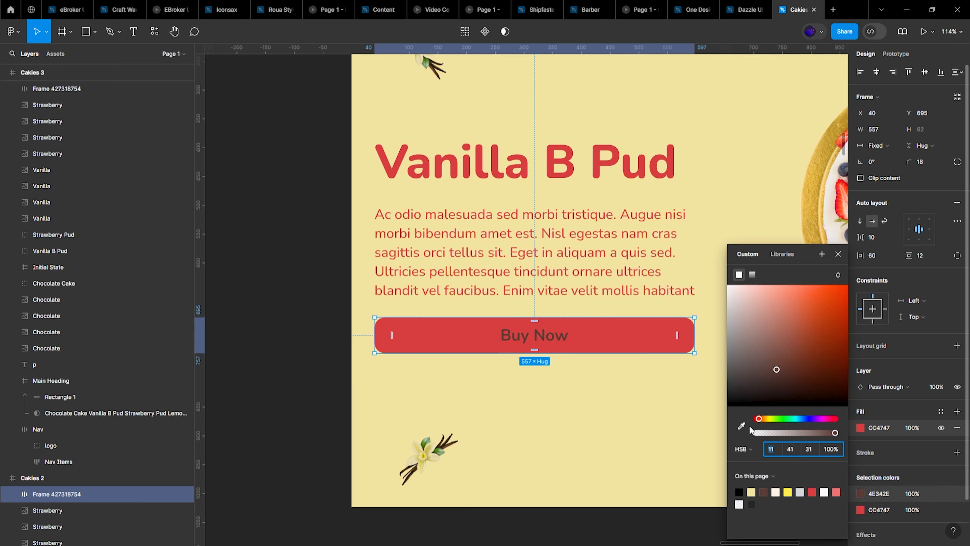
left_click(753, 431)
left_click(742, 426)
key("Escape")
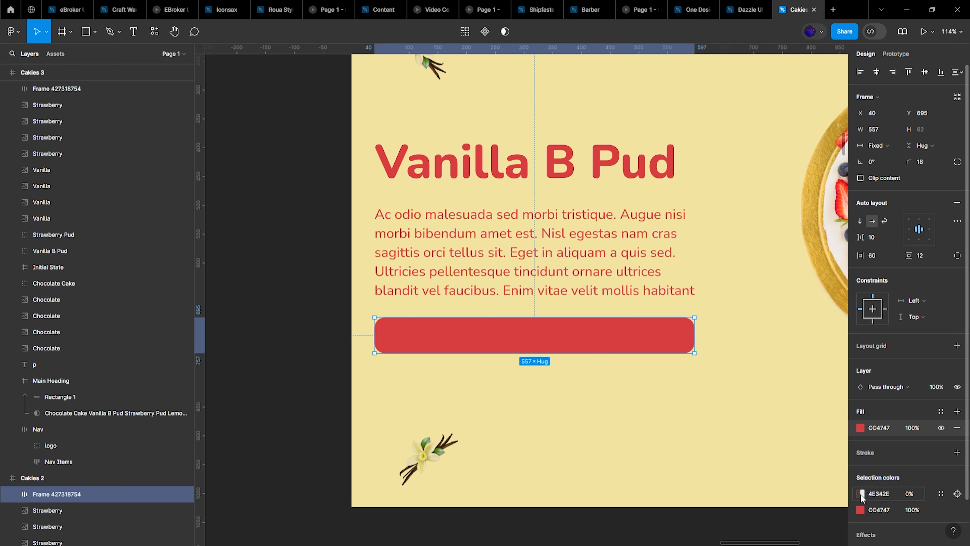
key("ctrl+z")
Step: Colour the Cakies 2 button text with the cream sampled from the frame's background
scroll(871, 430, "down", 2)
left_click(862, 444)
left_click(853, 443)
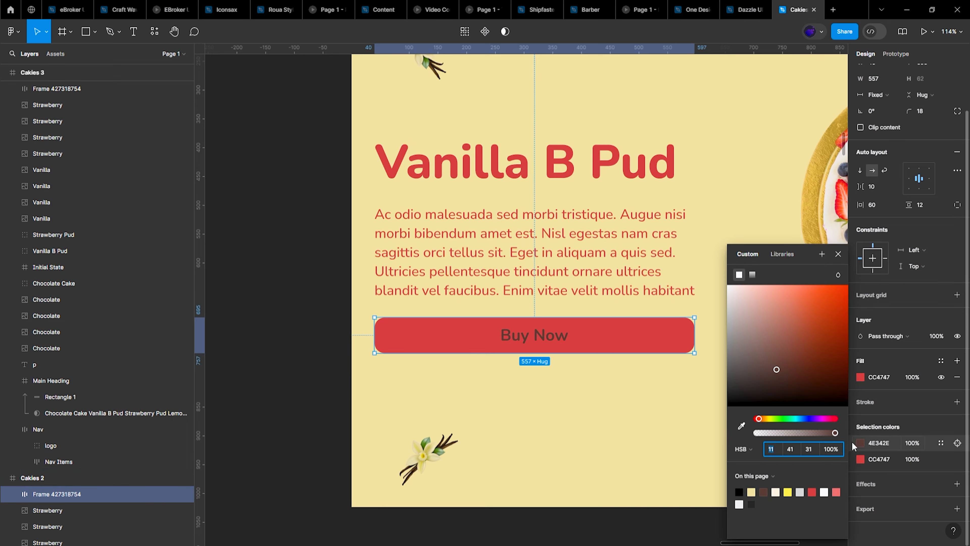
left_click(741, 425)
left_click(604, 394)
left_click(314, 317)
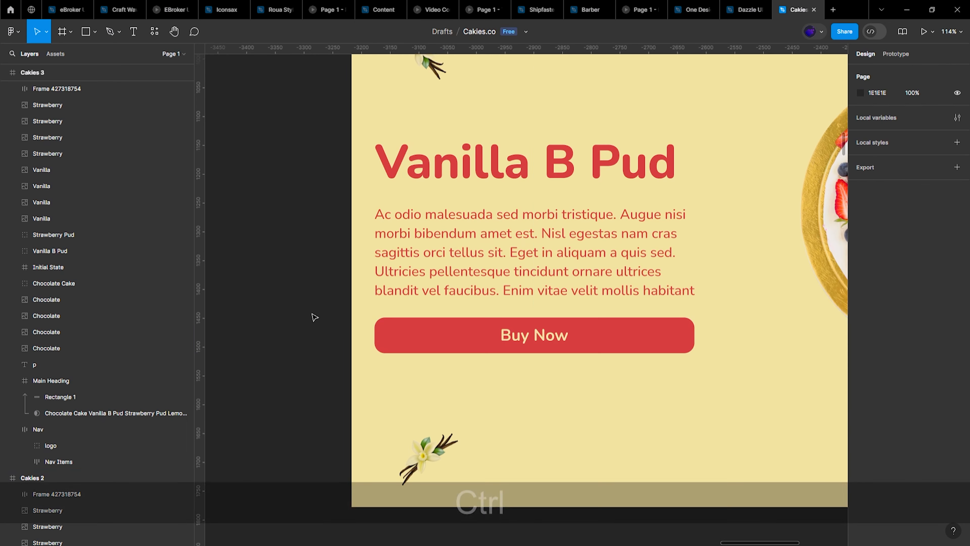
Step: Colour the Buy Now text in Cakies 3 red CC4747, sampled from the frame's background
scroll(314, 317, "down", 3)
scroll(315, 317, "down", 2)
scroll(403, 284, "up", 3)
scroll(402, 291, "down", 8)
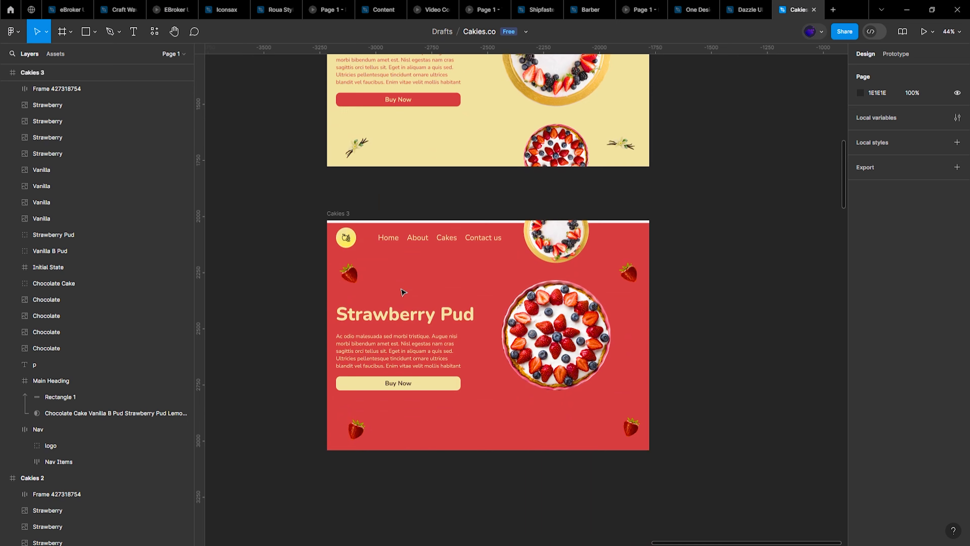
left_click(417, 373)
scroll(417, 373, "up", 5)
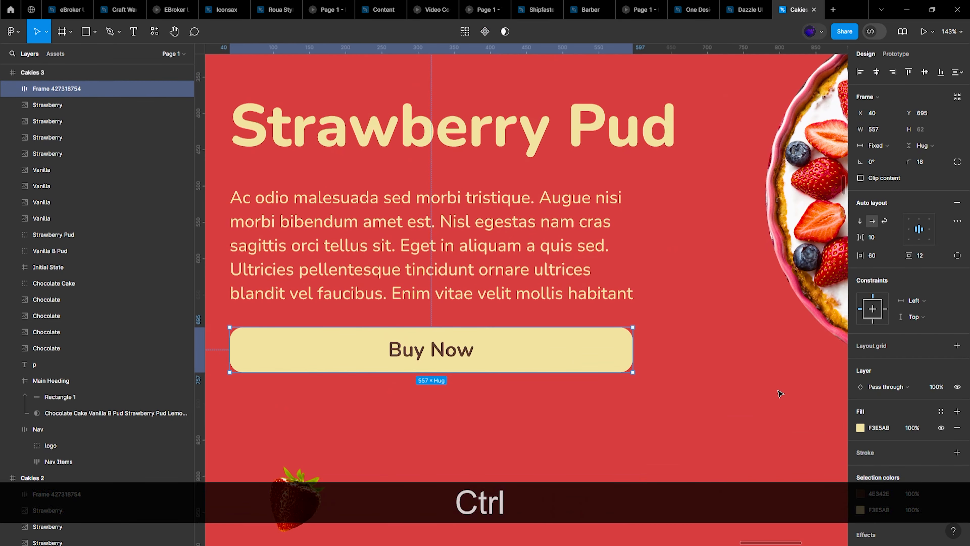
left_click(860, 428)
key("Escape")
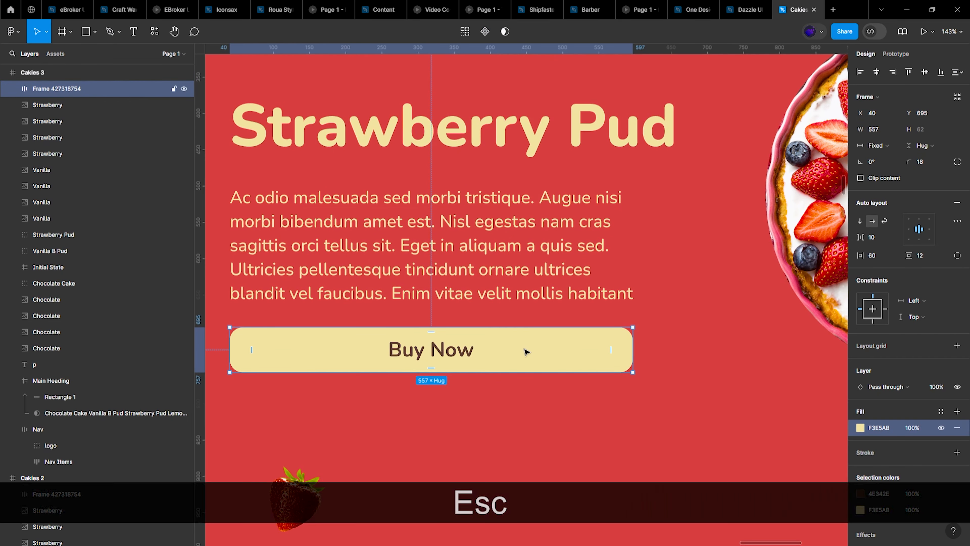
left_click(861, 493)
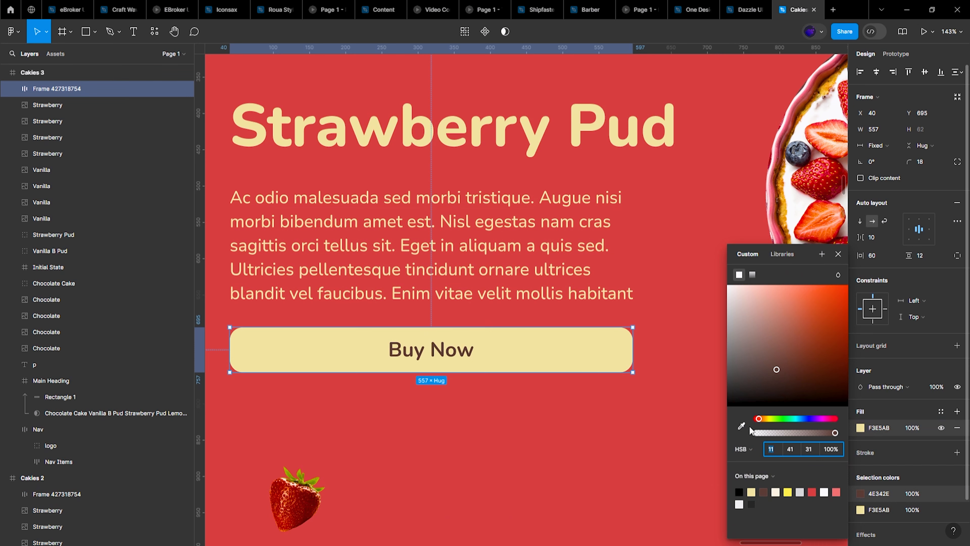
left_click(741, 426)
left_click(675, 392)
key("ctrl+z")
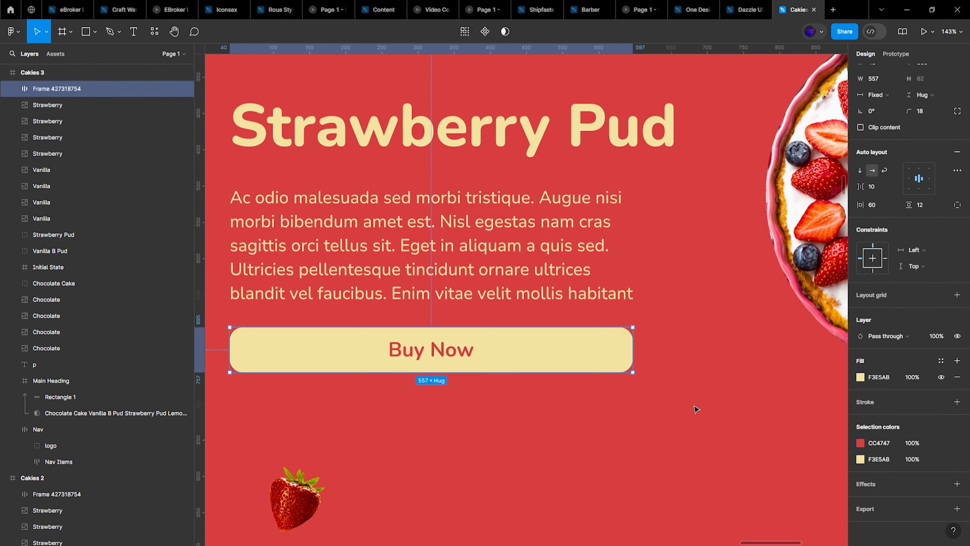
left_click(695, 407)
Step: Create a prototype connection from the Cakies 0 frame to the Cakies 1 frame
scroll(628, 357, "down", 5)
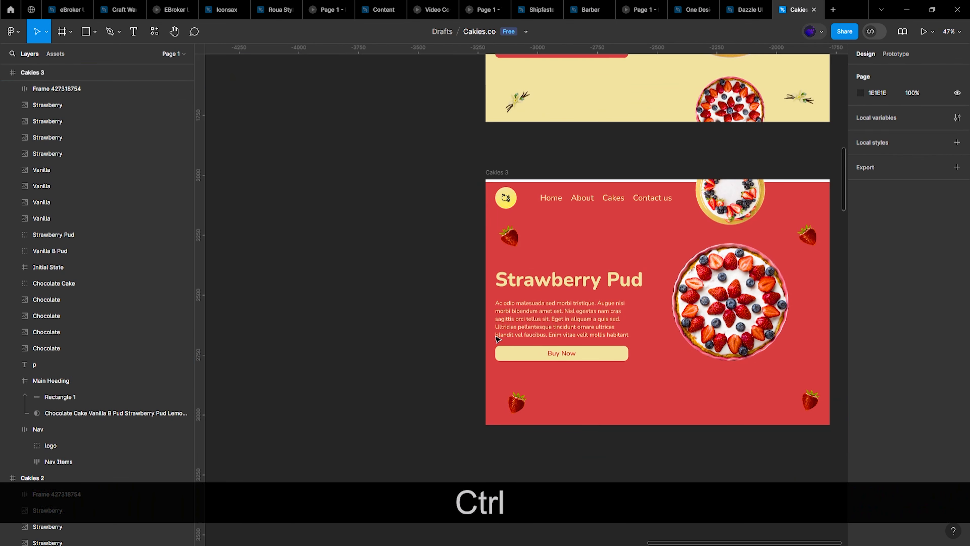
scroll(418, 310, "down", 1)
scroll(438, 302, "up", 2)
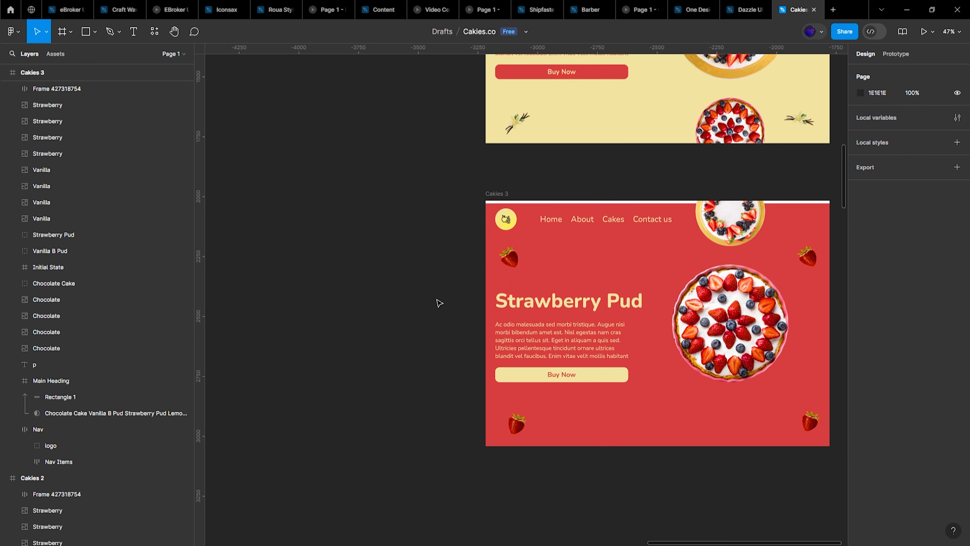
scroll(438, 302, "down", 2)
scroll(438, 302, "down", 3)
scroll(690, 355, "up", 10)
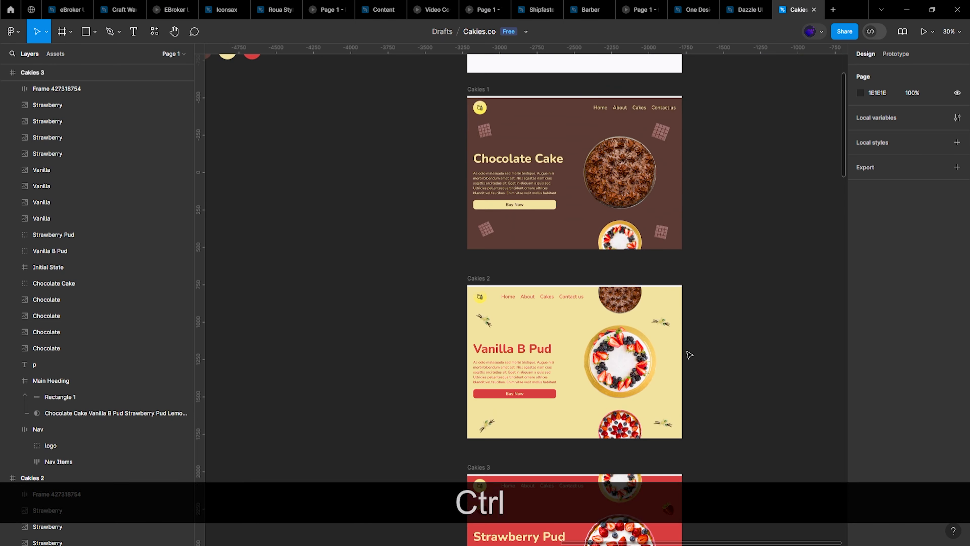
scroll(707, 299, "up", 5)
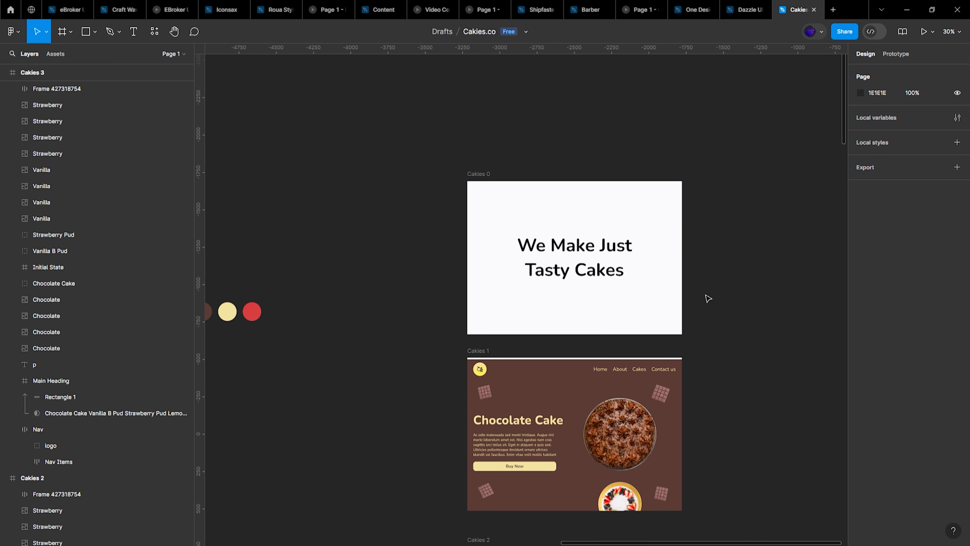
left_click(478, 175)
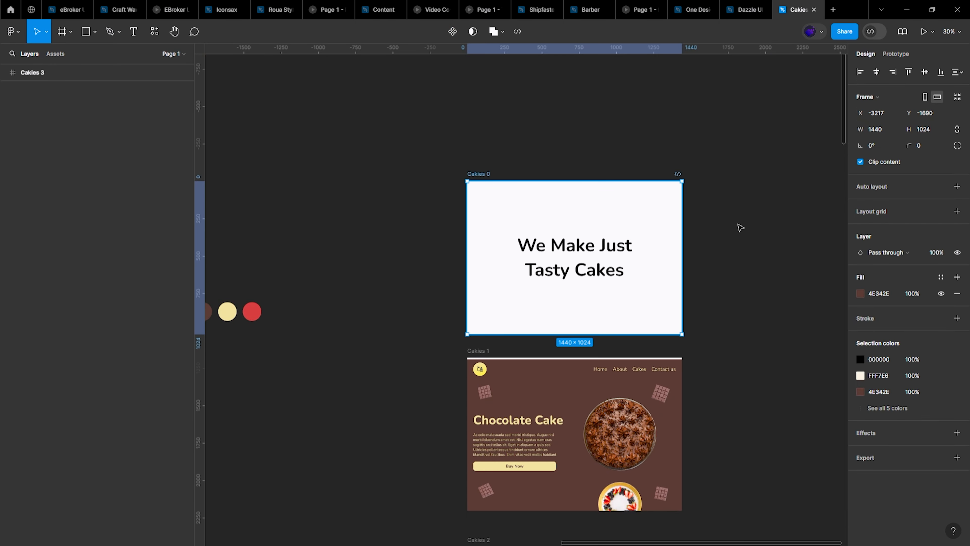
left_click(895, 54)
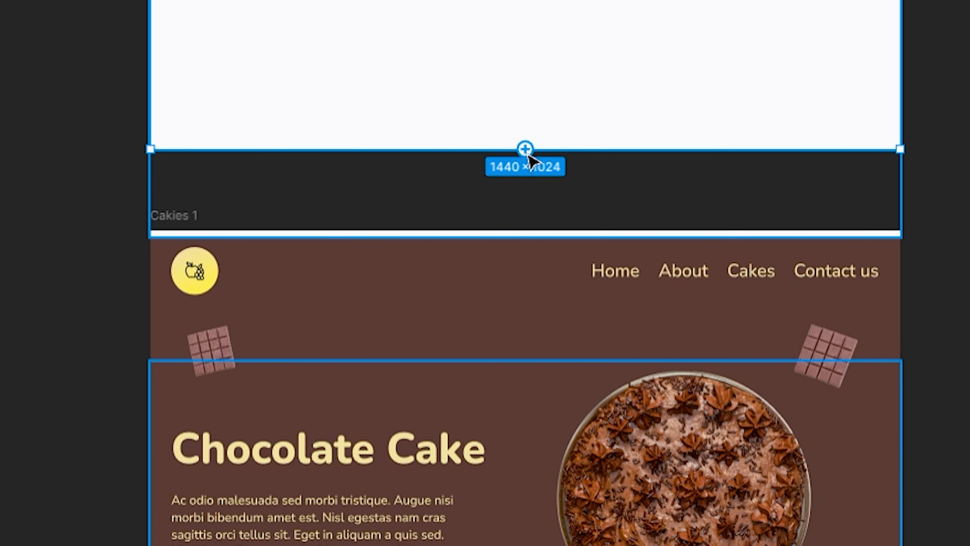
left_click_drag(524, 148, 541, 307)
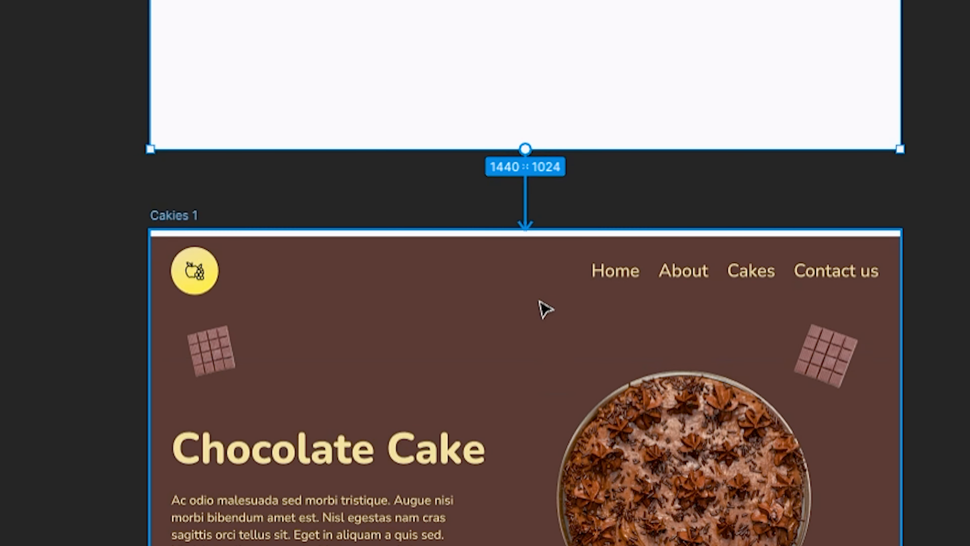
Step: Set the Cakies 0 to Cakies 1 connection to trigger after a delay of 1200 ms
left_click(445, 255)
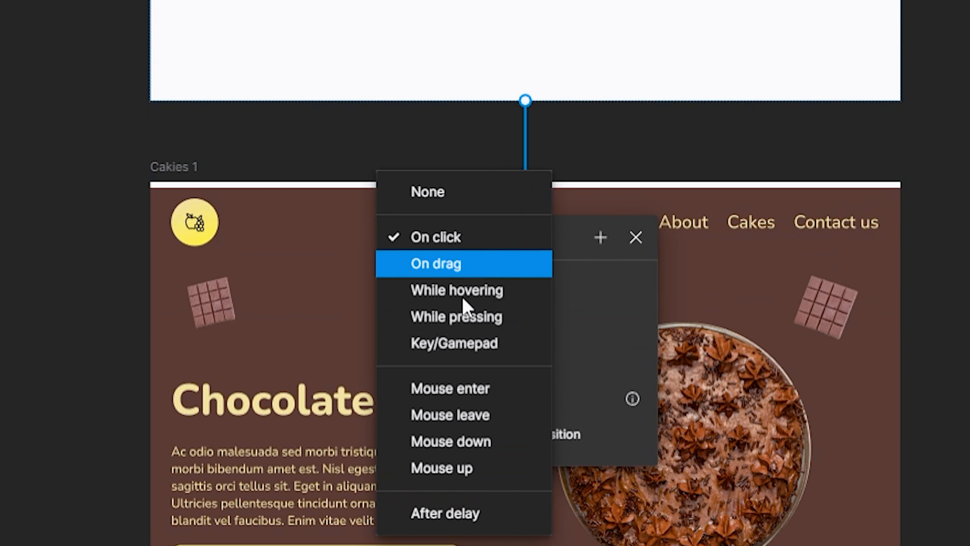
left_click(460, 530)
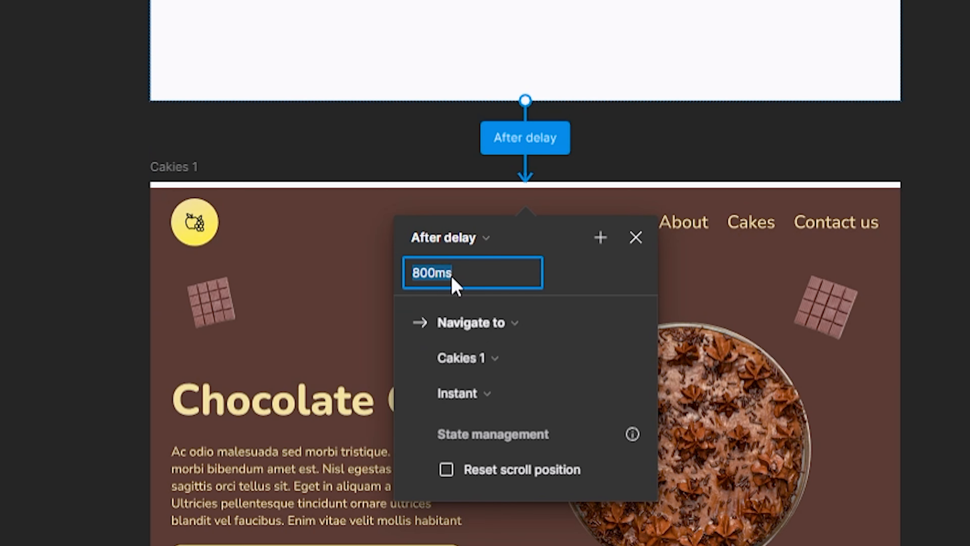
type("1200")
key("Return")
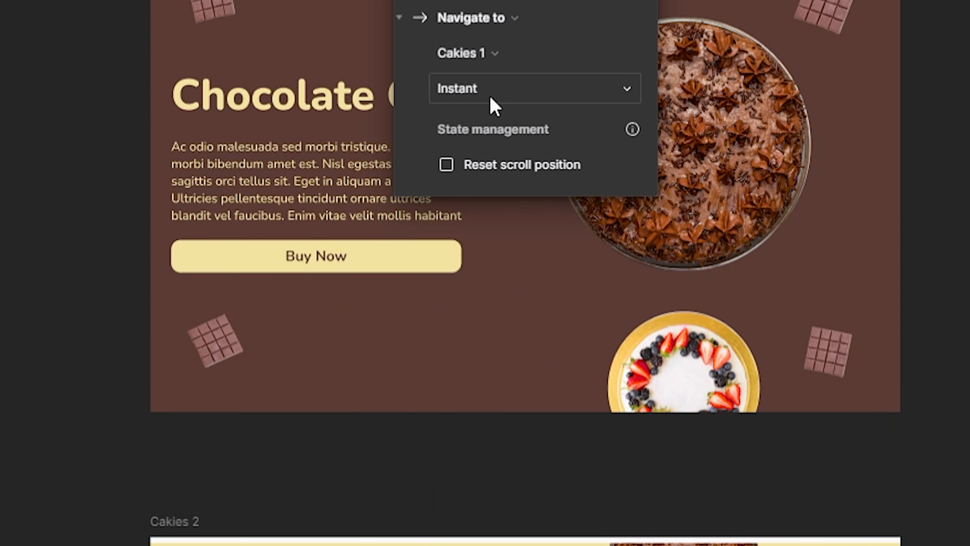
Step: Set the connection's animation to Smart animate with a custom spring curve
left_click(491, 98)
left_click(517, 152)
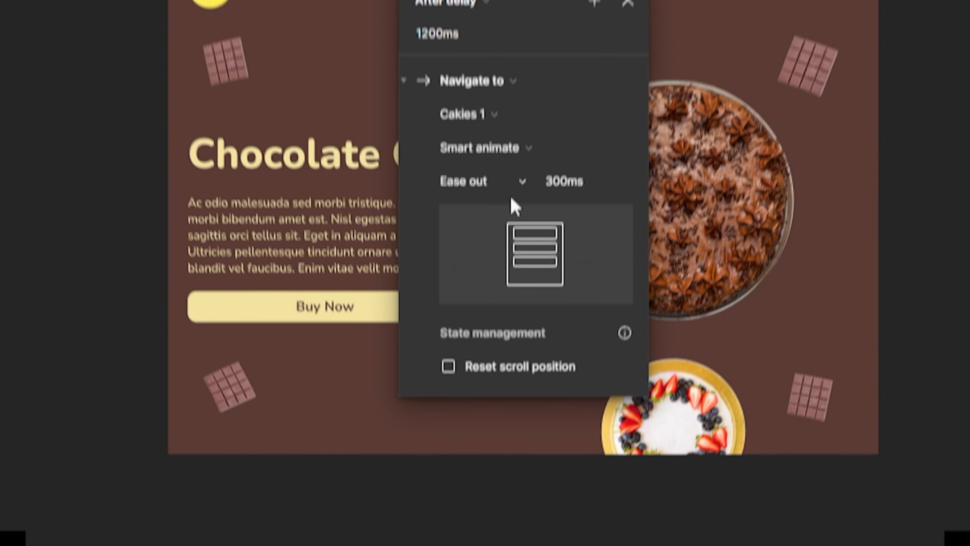
left_click(511, 193)
left_click(531, 328)
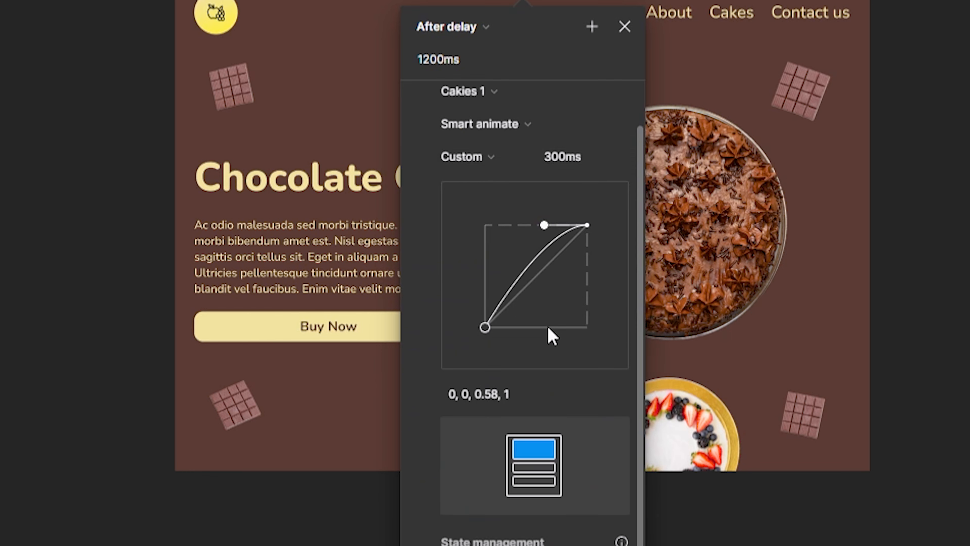
left_click(492, 172)
left_click(537, 157)
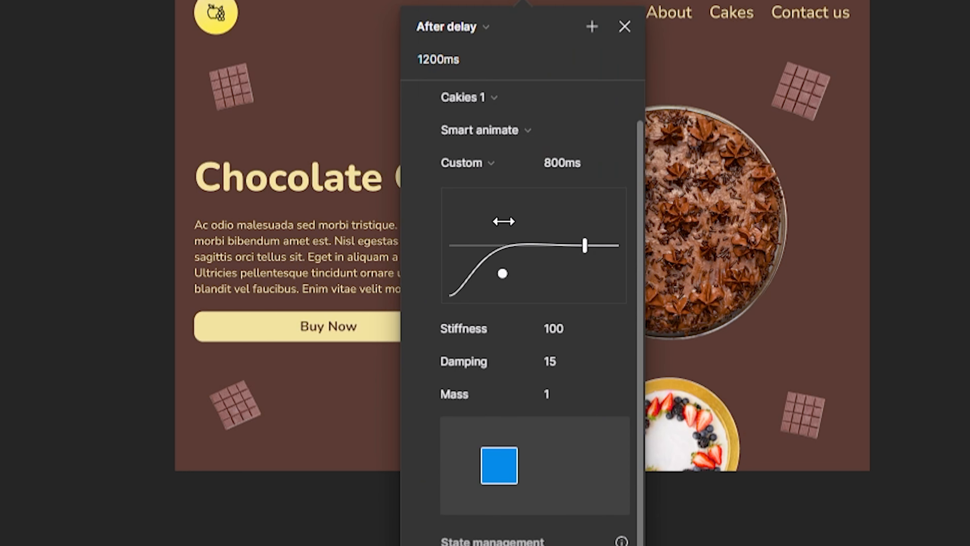
Step: Set the spring's stiffness to 15 and damping to 8, and finish with a duration of 1600 ms
left_click(565, 337)
type("15")
key("Return")
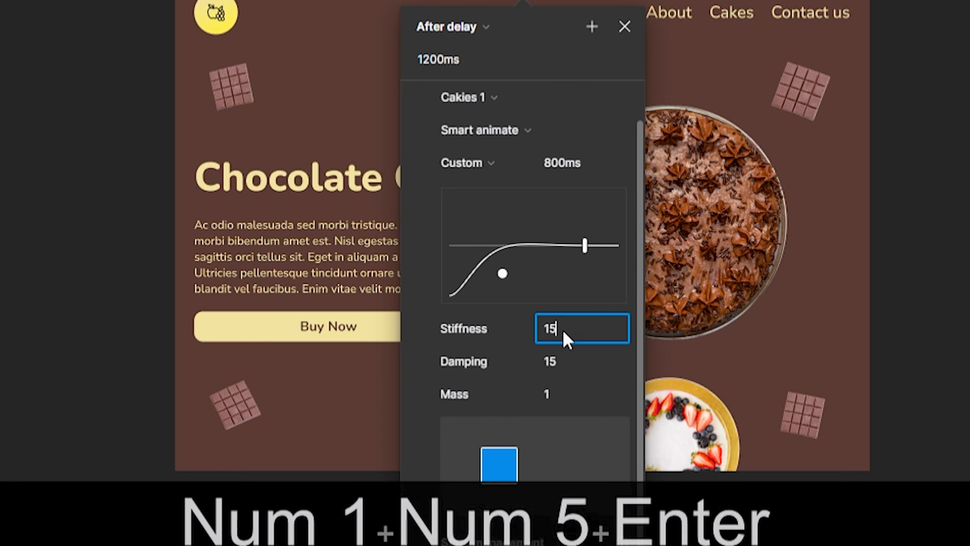
left_click(560, 360)
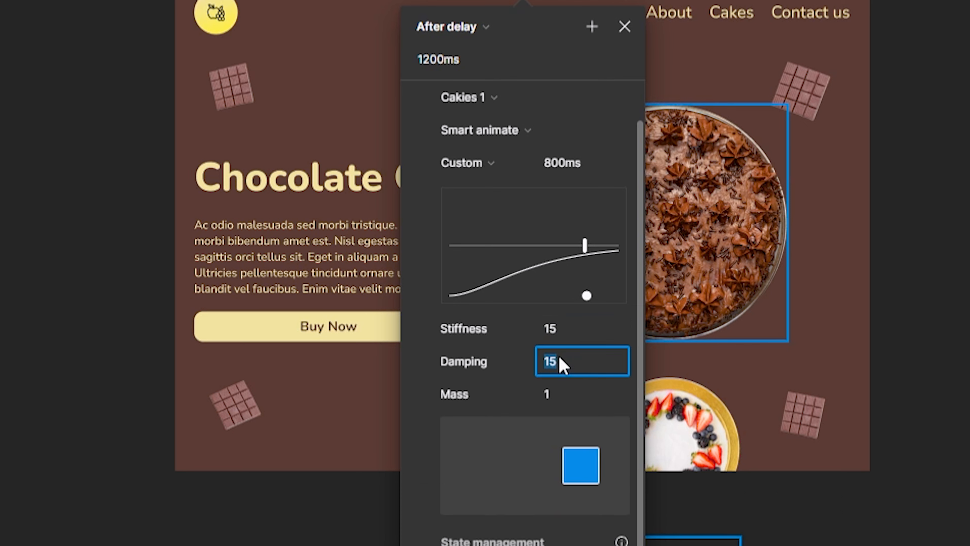
type("8")
key("Return")
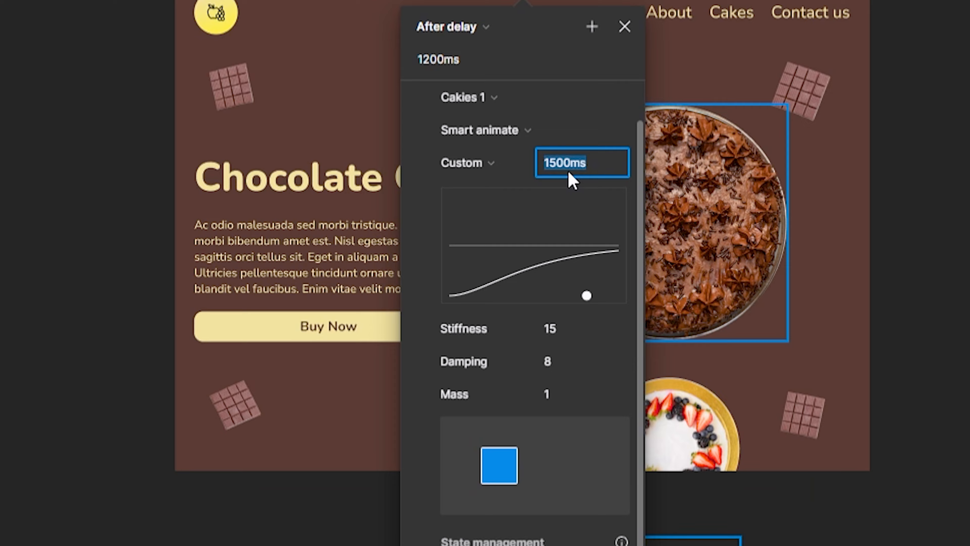
type("1600")
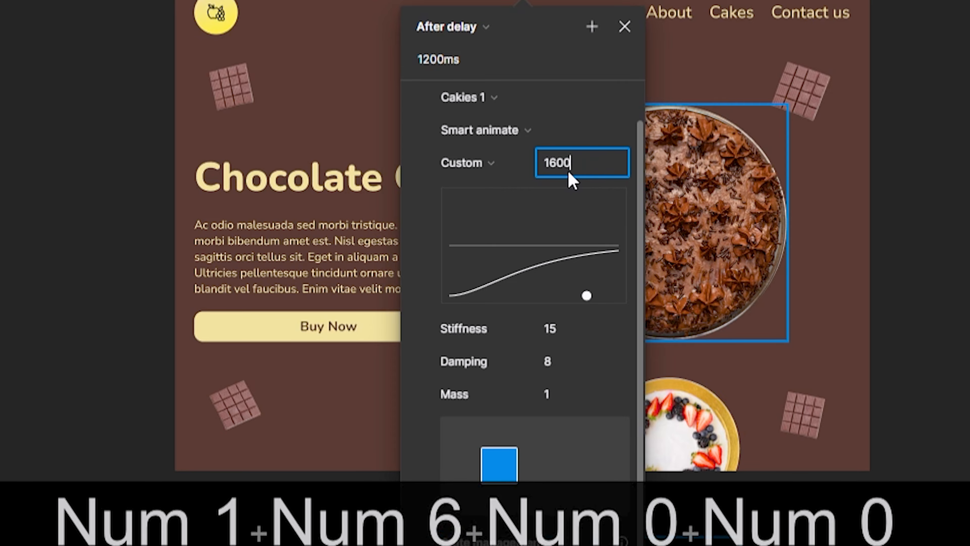
key("Return")
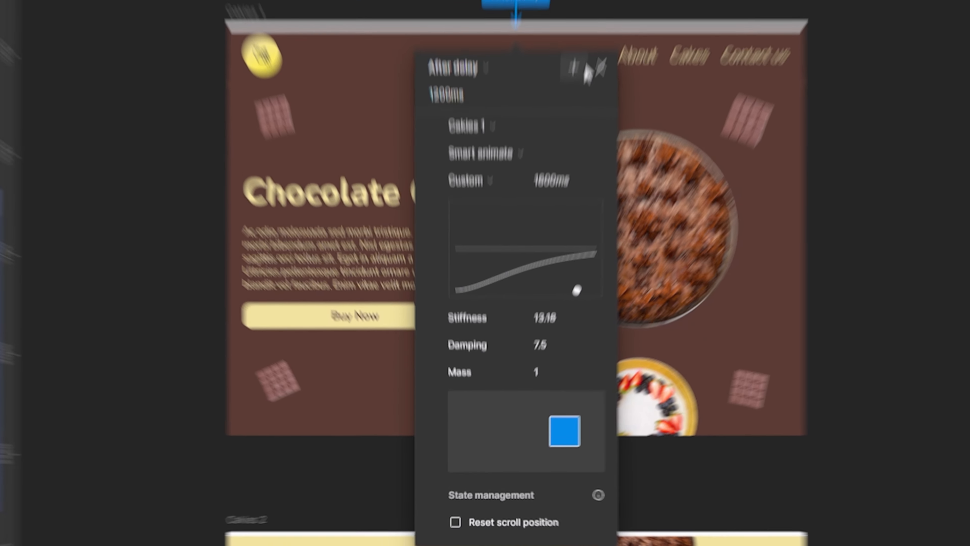
left_click(599, 68)
Step: Connect the partly cropped vanilla cake in Cakies 1 to the Cakies 2 frame with an on-click Smart animate interaction
left_click(344, 202)
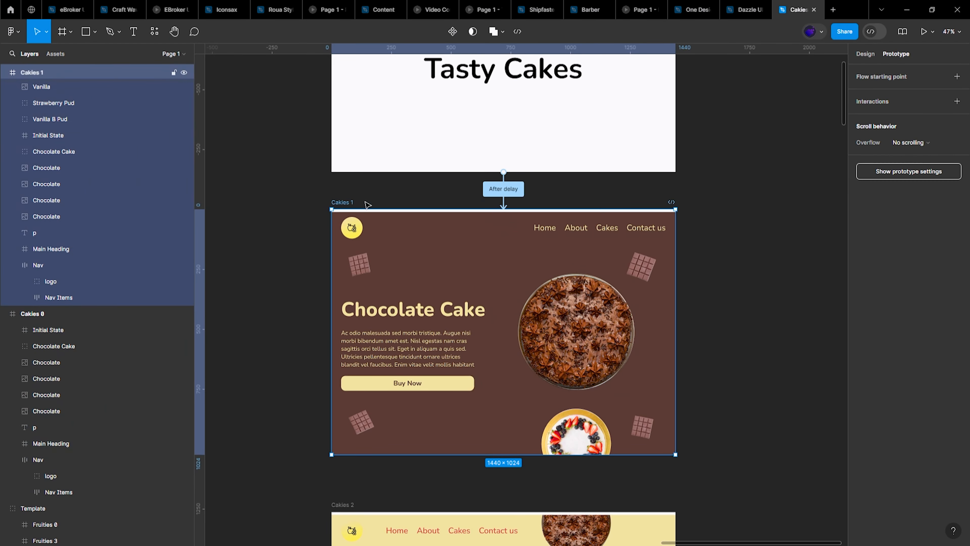
scroll(496, 260, "down", 2)
left_click(569, 320)
scroll(575, 290, "down", 3)
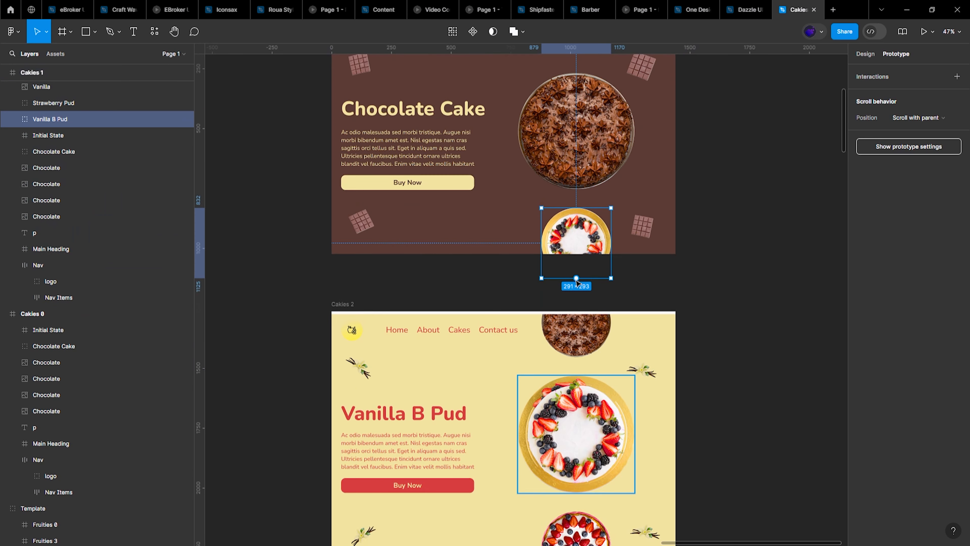
left_click_drag(576, 278, 545, 328)
scroll(529, 412, "down", 2)
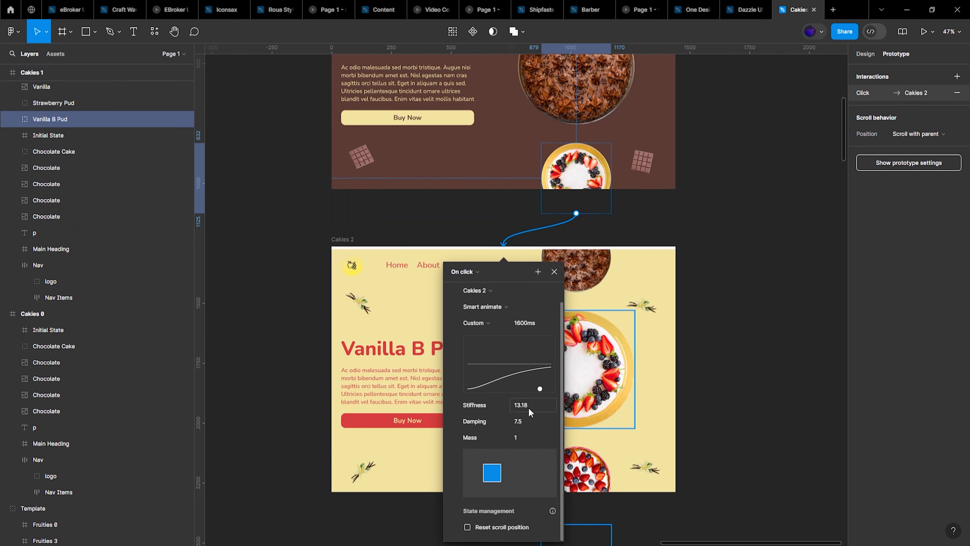
left_click(553, 273)
Step: Connect the chocolate cake at the top of Cakies 2 back to the Cakies 1 frame
scroll(574, 283, "down", 5)
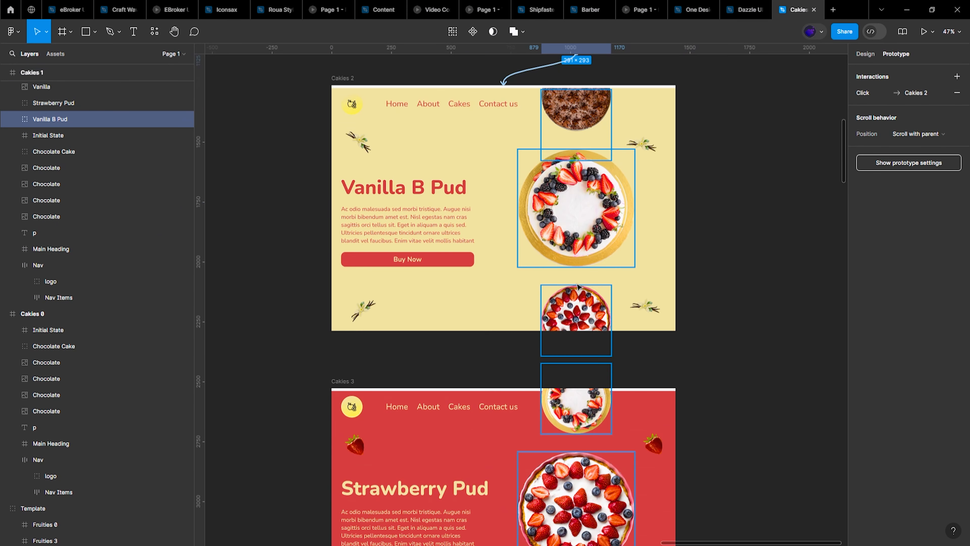
left_click(578, 120)
scroll(571, 153, "up", 2)
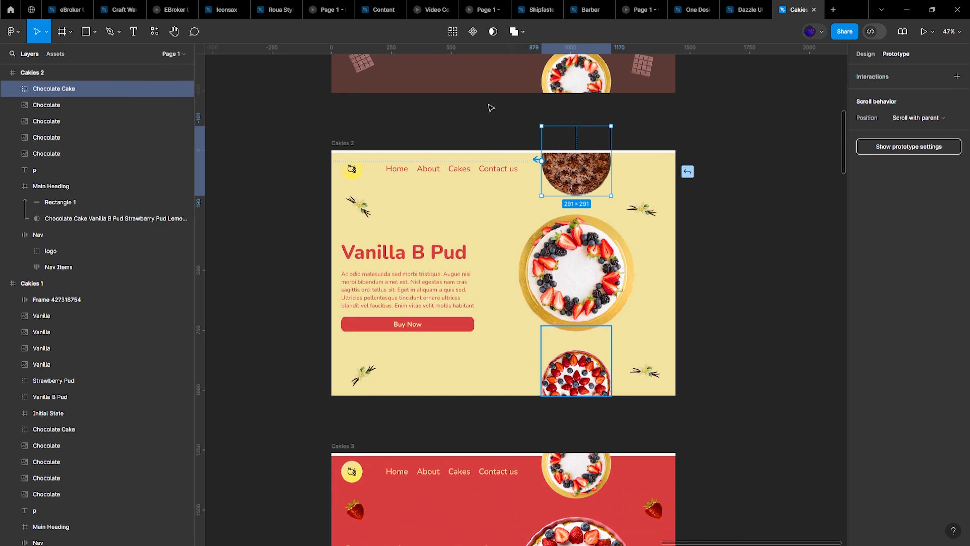
Step: Connect the strawberry cake in Cakies 2 to Cakies 3, and the vanilla cake in Cakies 3 back to Cakies 2
scroll(568, 249, "down", 5)
left_click(575, 205)
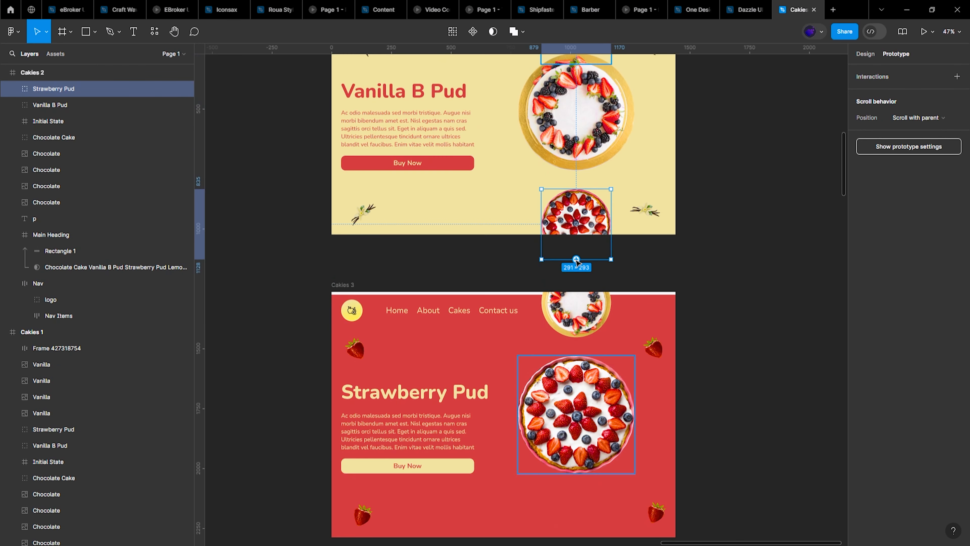
left_click_drag(569, 343, 498, 226)
left_click(581, 323)
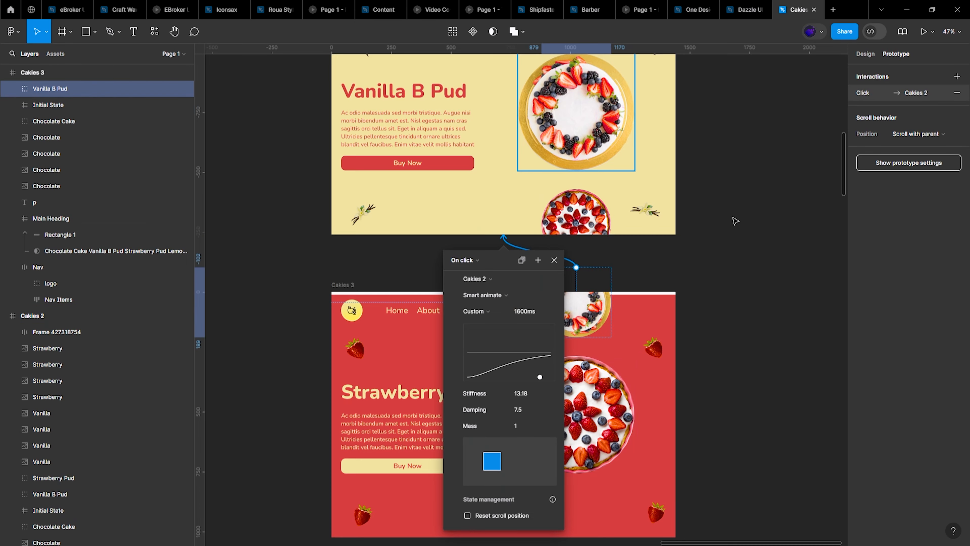
left_click(733, 218)
Step: Preview the prototype from the Cakies 0 frame, testing the cake interactions across the Cakies 1, 2 and 3 frames
scroll(672, 235, "up", 3)
scroll(670, 236, "up", 9)
scroll(671, 236, "up", 2)
scroll(671, 236, "down", 5)
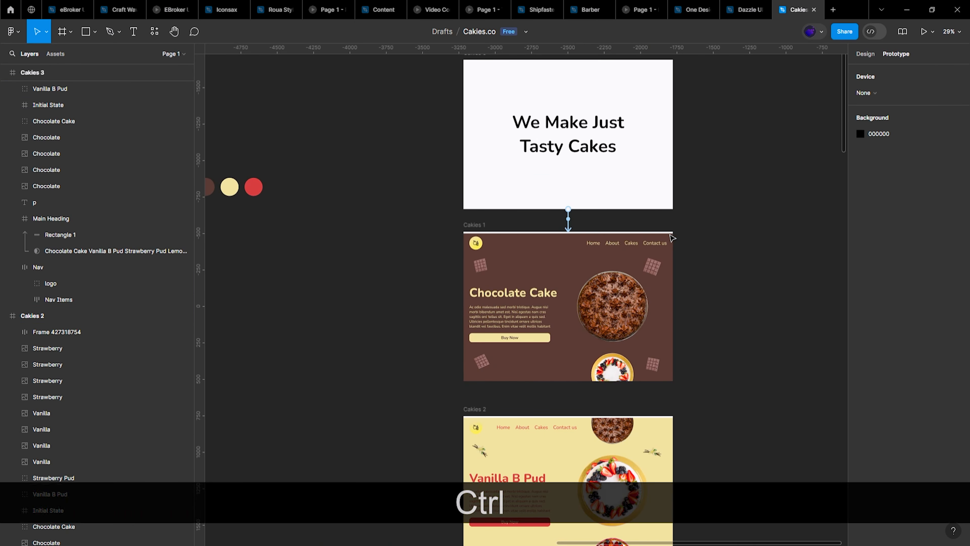
scroll(661, 236, "up", 2)
left_click(480, 157)
key("shift+space")
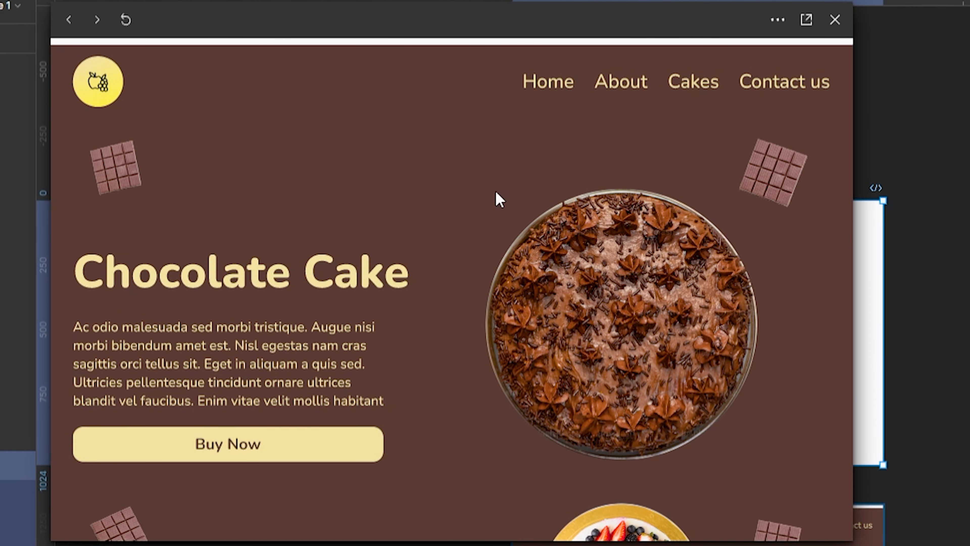
left_click(631, 516)
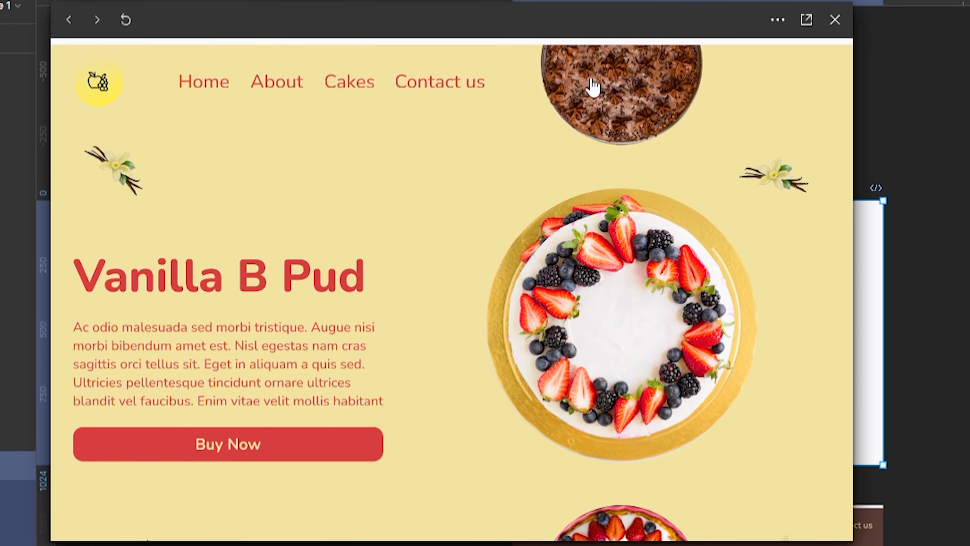
left_click(592, 89)
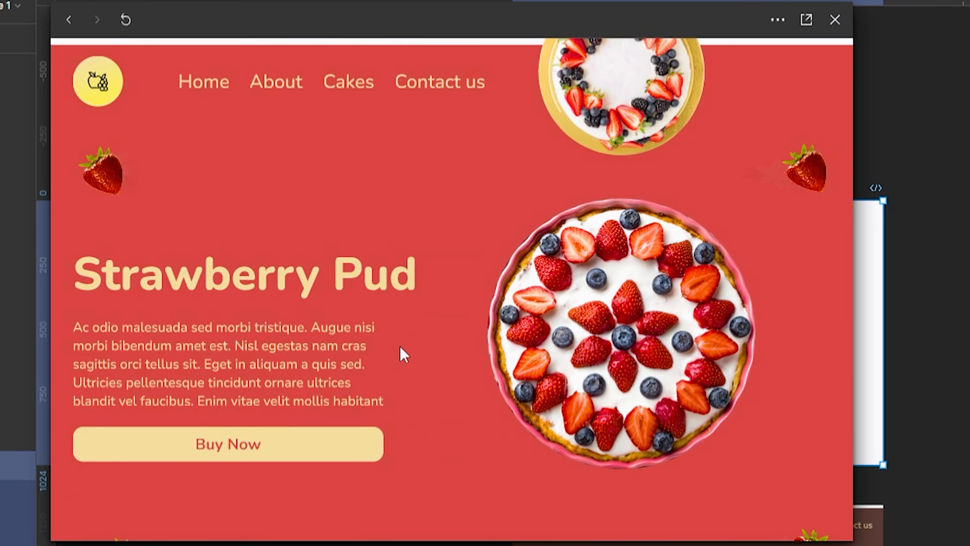
left_click_drag(823, 540, 823, 545)
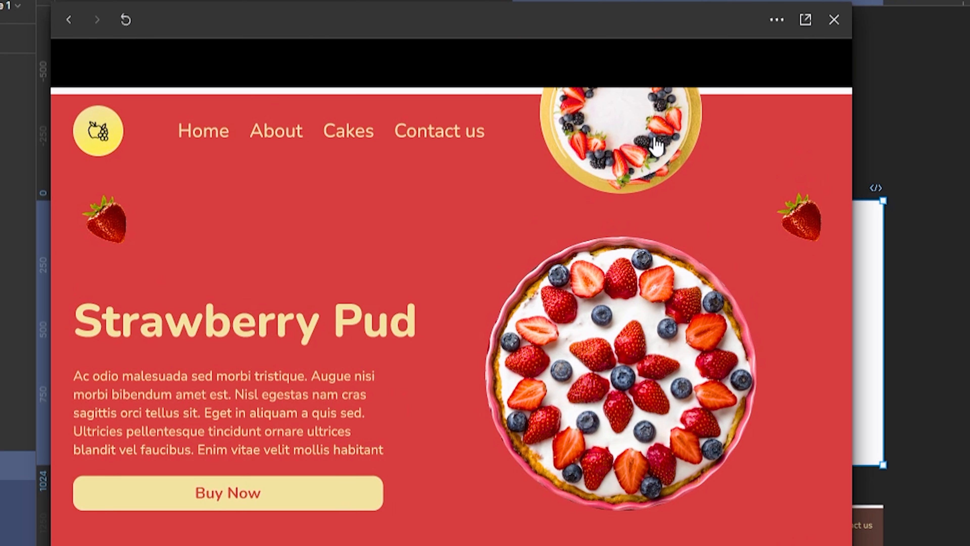
left_click(833, 19)
scroll(831, 65, "down", 4)
scroll(967, 257, "down", 5)
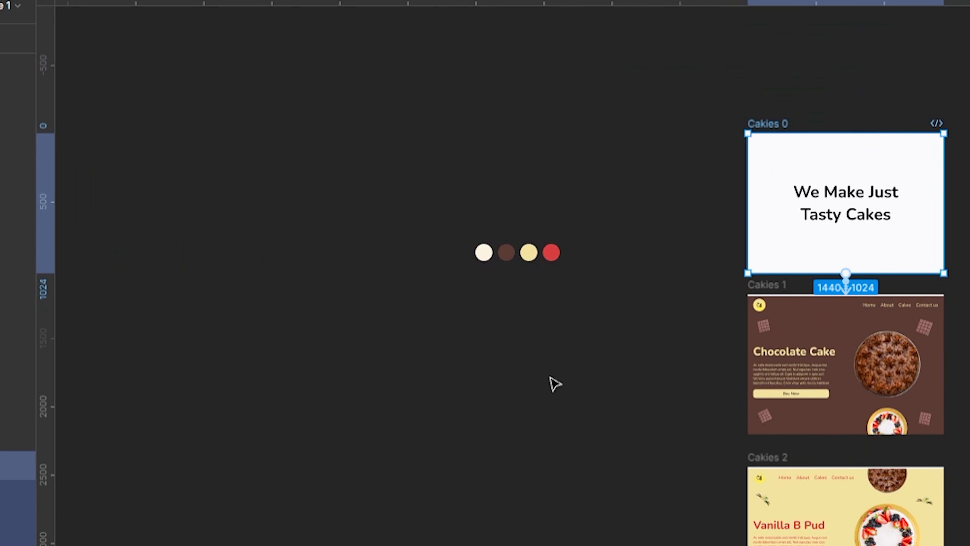
scroll(611, 363, "right", 8)
scroll(767, 298, "down", 1)
scroll(768, 299, "down", 2)
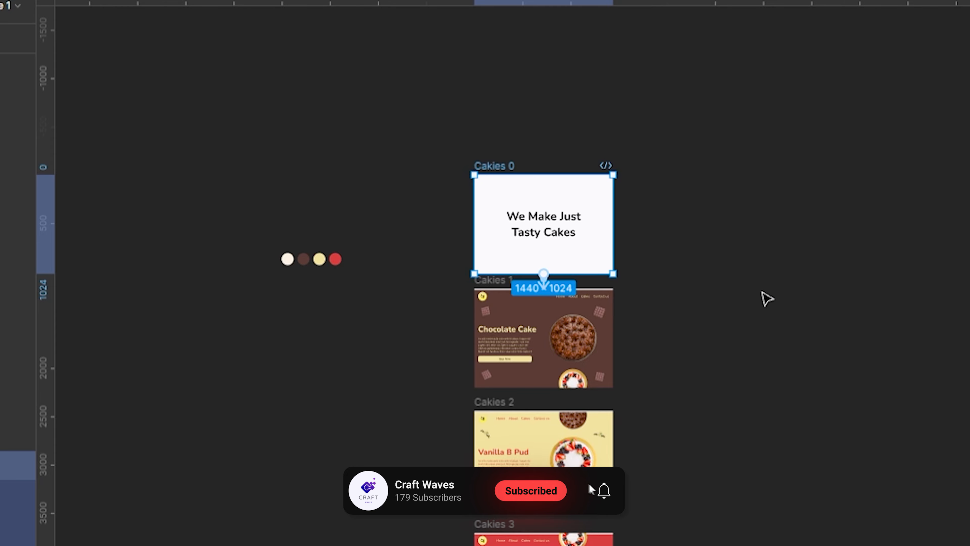
left_click(767, 299)
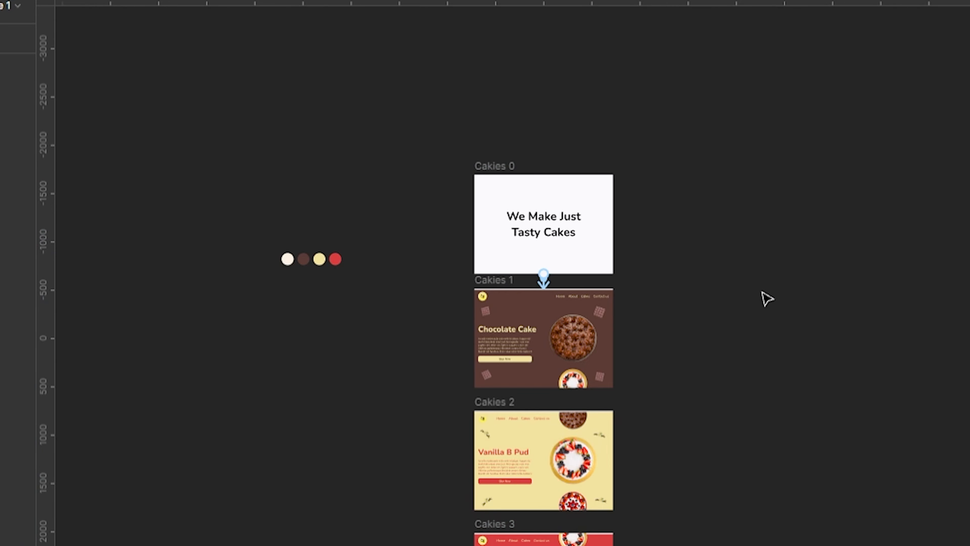